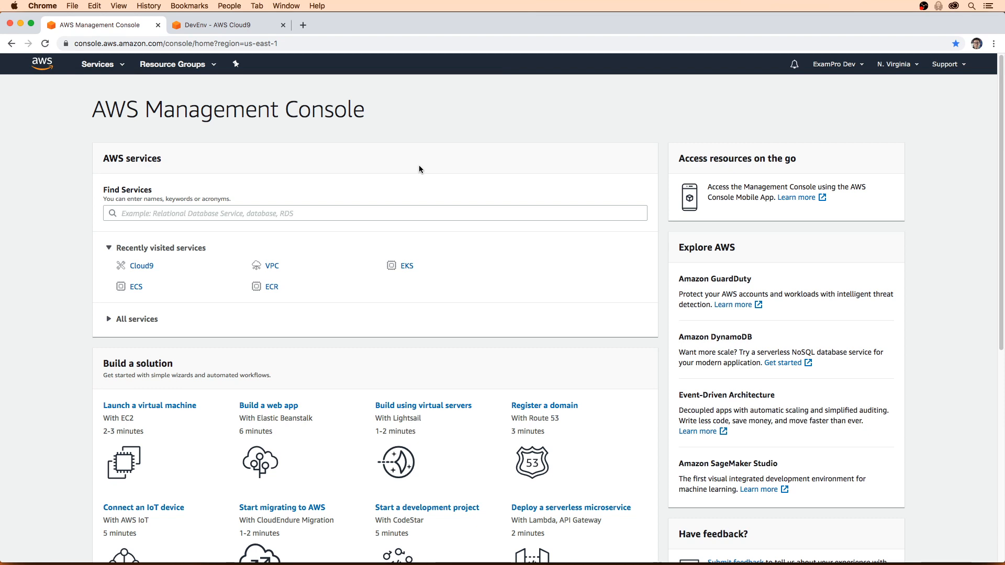
- Switch to the DevEnv Cloud9 environment and create a cfn-project directory in the terminal
click(244, 25)
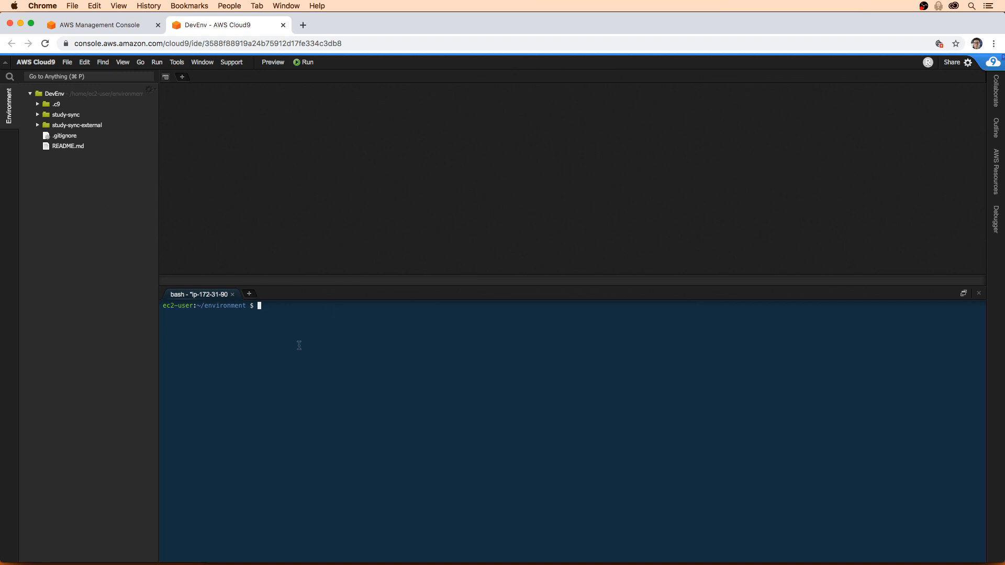
text(mkdir cfn-project)
key(Return)
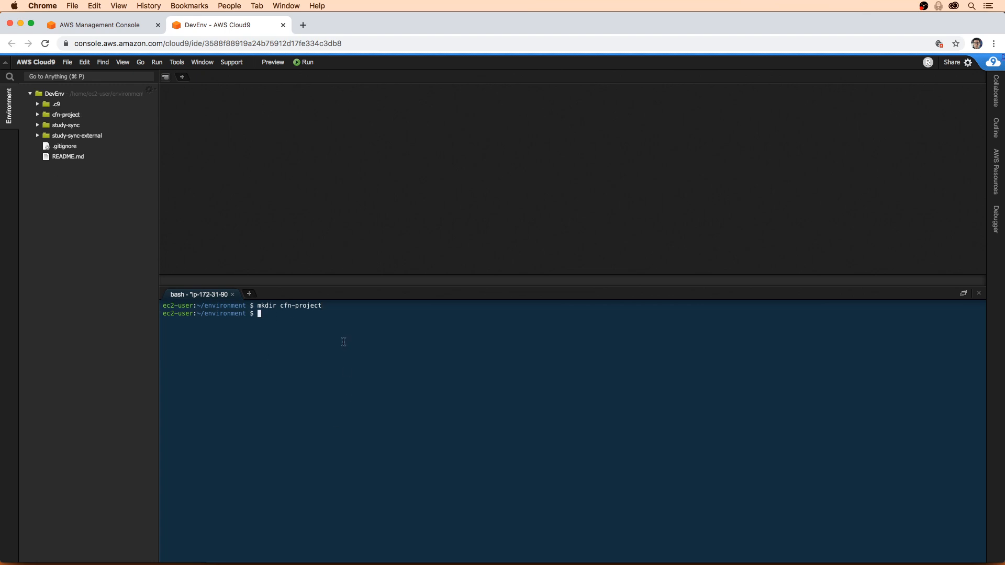
- Create an empty template.yaml file inside the cfn-project directory with the touch command
text(touch cf)
key(Tab)
text(template.yml)
key(BackSpace)
key(BackSpace)
text(aml)
key(Return)
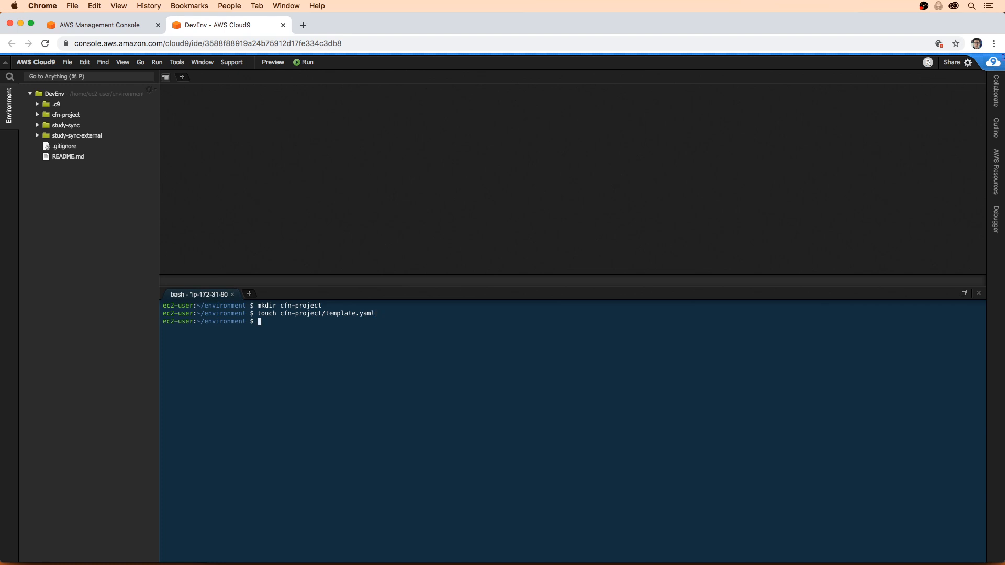
drag(376, 314, 360, 315)
click(359, 316)
drag(357, 315, 384, 315)
click(385, 316)
mouse_move(353, 315)
mouse_down()
mouse_move(379, 316)
mouse_move(354, 315)
mouse_up()
- Open cfn-project/template.yaml in the editor with the c9 terminal command
click(356, 331)
text(c9 c)
key(Tab)
text(t)
key(Tab)
key(Return)
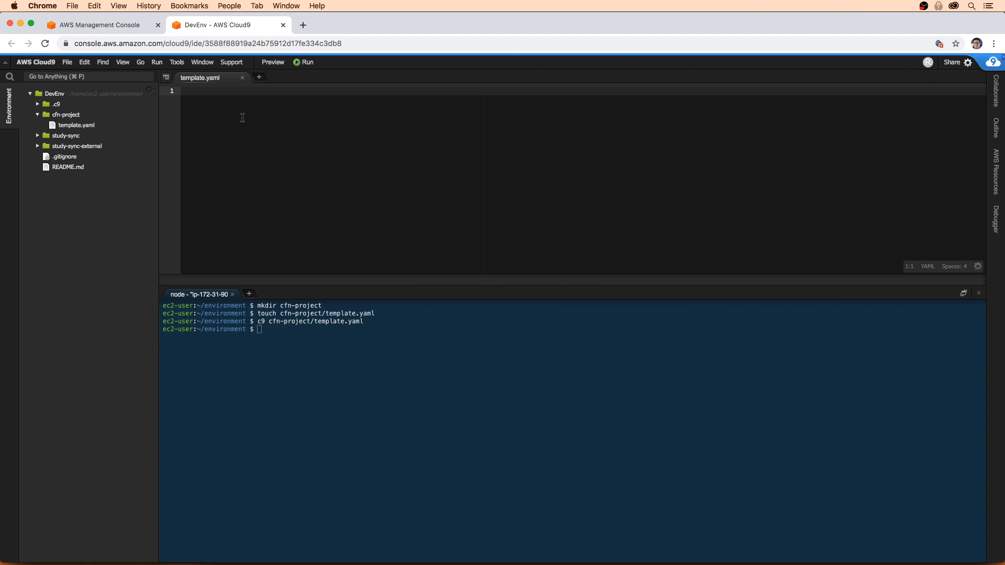
- Write the line "AWSTemplateFormatVersion: 2010-09-09" at the start of template.yaml
text(AWSTemplate)
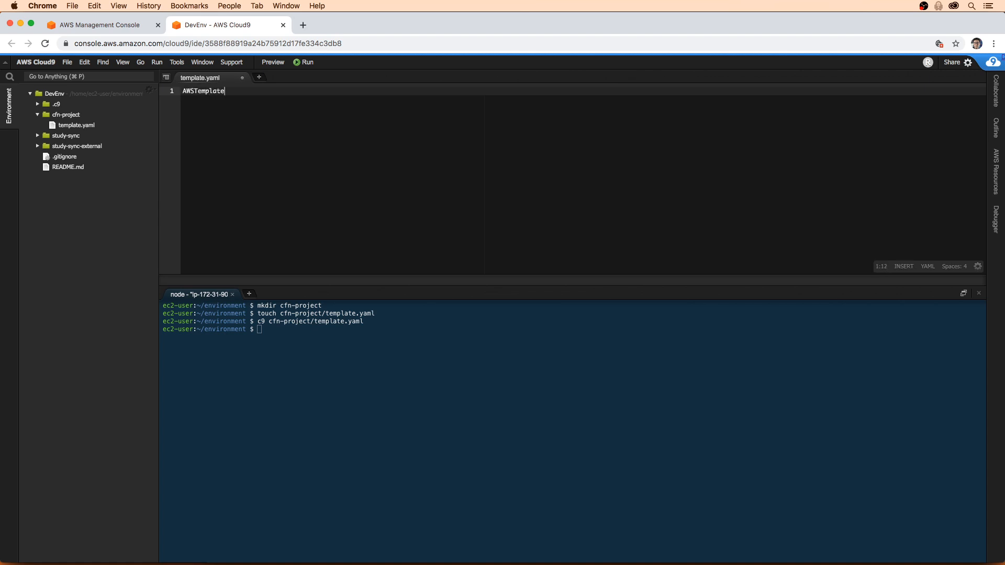
text(FormatVersion)
key(BackSpace)
key(BackSpace)
key(BackSpace)
key(BackSpace)
key(BackSpace)
key(BackSpace)
key(BackSpace)
text(Version: 2010-08)
key(BackSpace)
text(9)
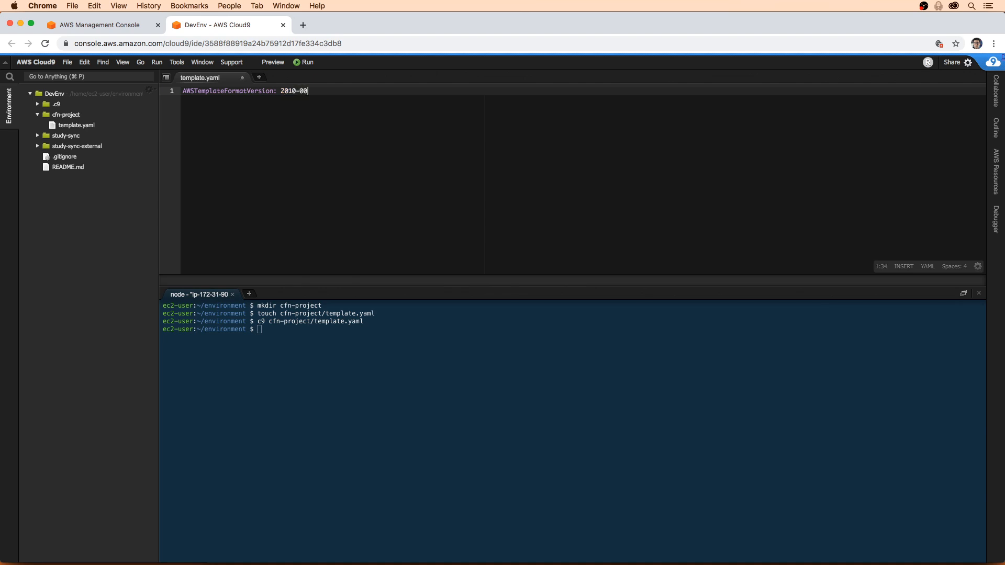
text(-09)
drag(320, 92, 283, 89)
click(332, 91)
- Add a Description entry with the folded block marker >- and the indented text "Infrastructure for StudySync"
key(Return)
text(De)
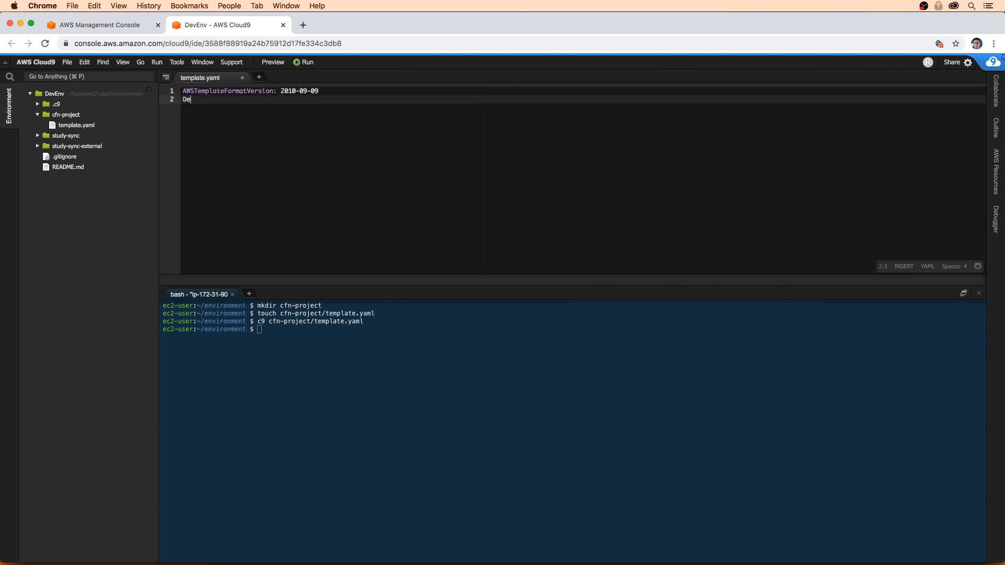
text(scription)
key(BackSpace)
text(: >-)
key(Return)
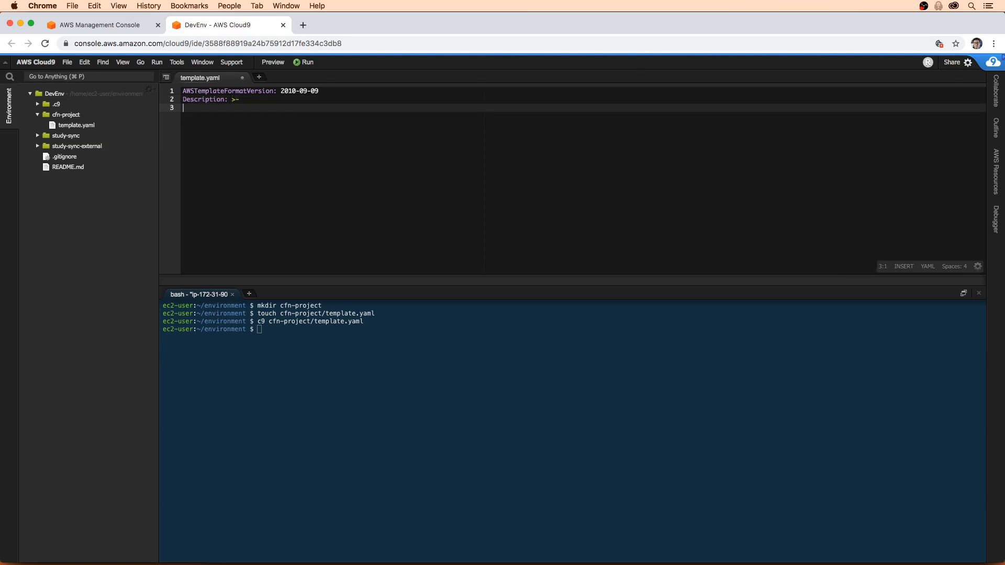
text(Infrastructure for StudySync)
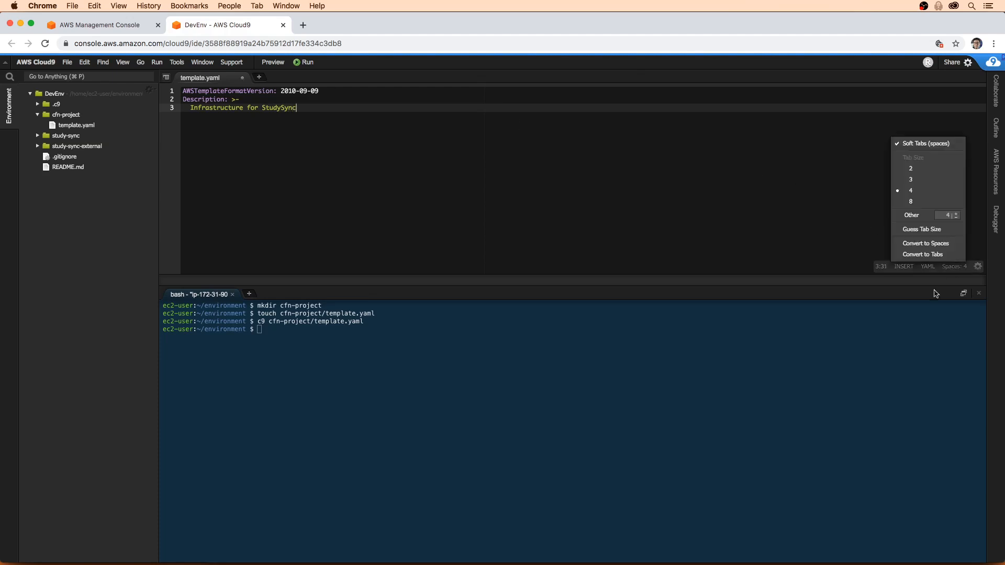
- Set the editor's tab size to 2 spaces and start a new line below the description text
click(977, 266)
click(911, 168)
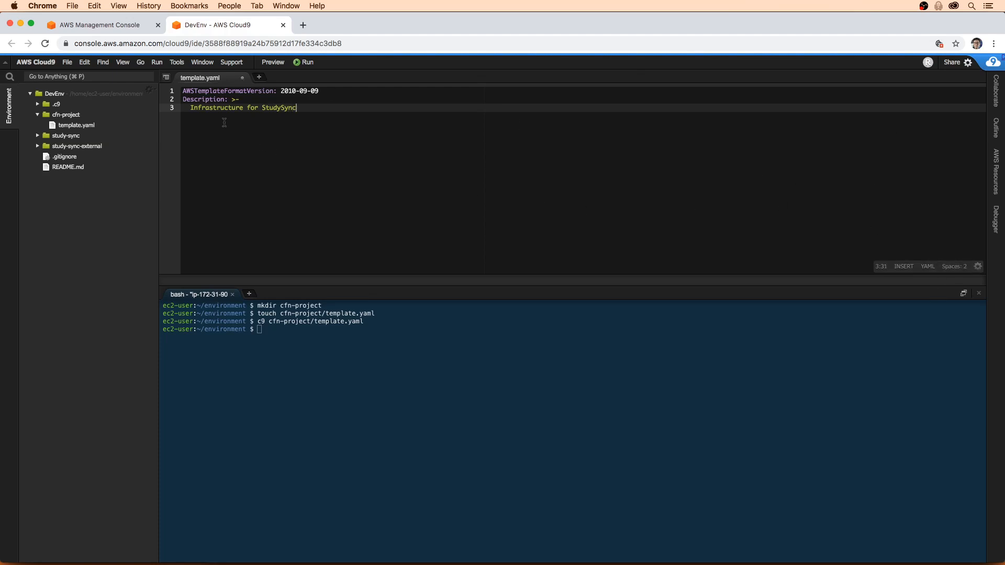
click(284, 109)
click(192, 107)
key(End)
key(Return)
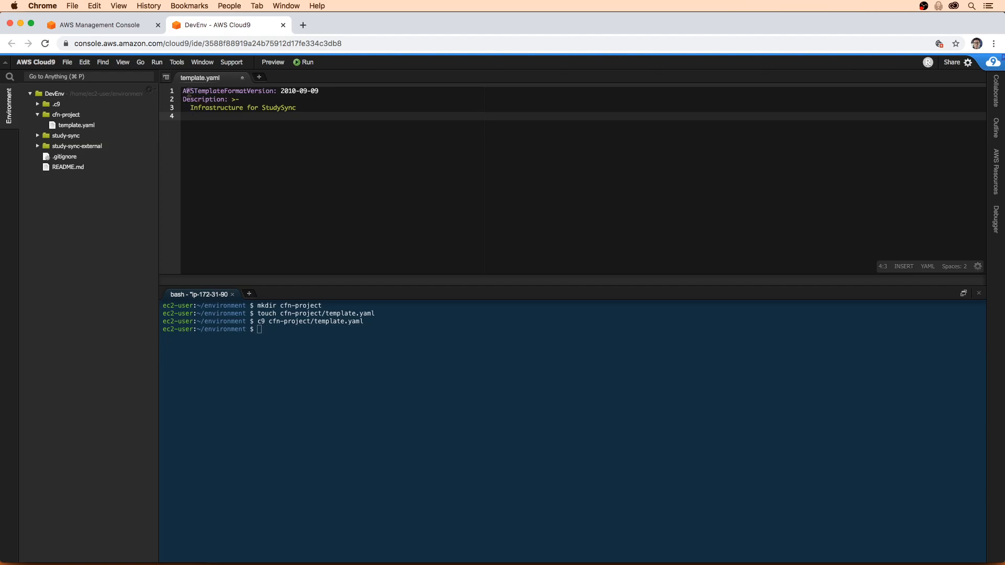
click(954, 267)
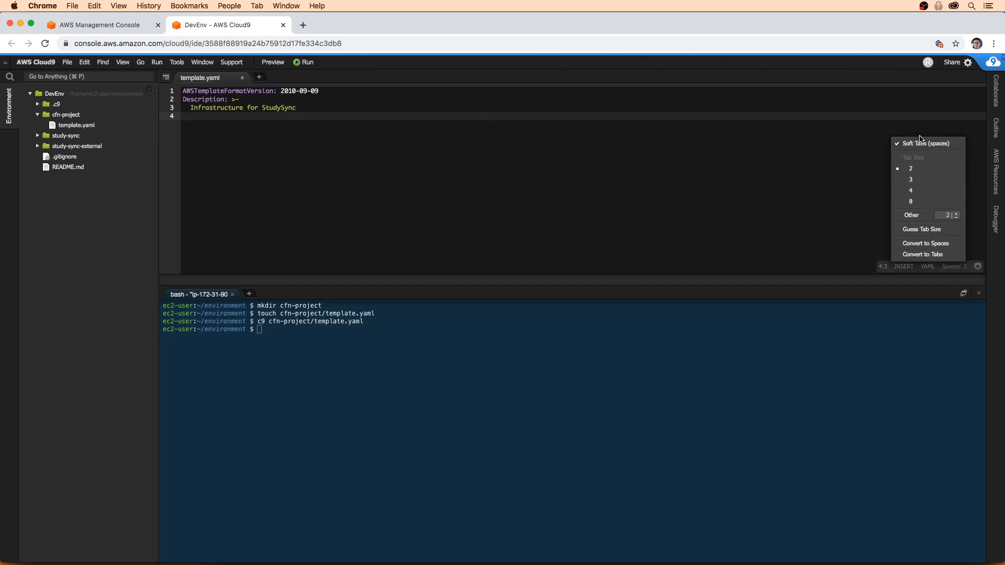
click(573, 199)
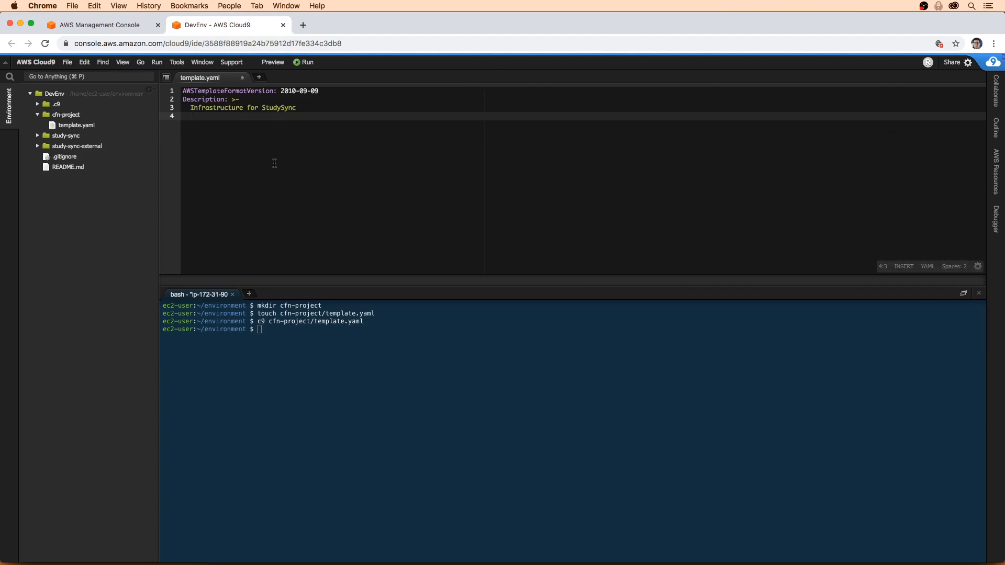
- Add an unindented "Resources:" section on the line below the description text
click(246, 92)
click(230, 99)
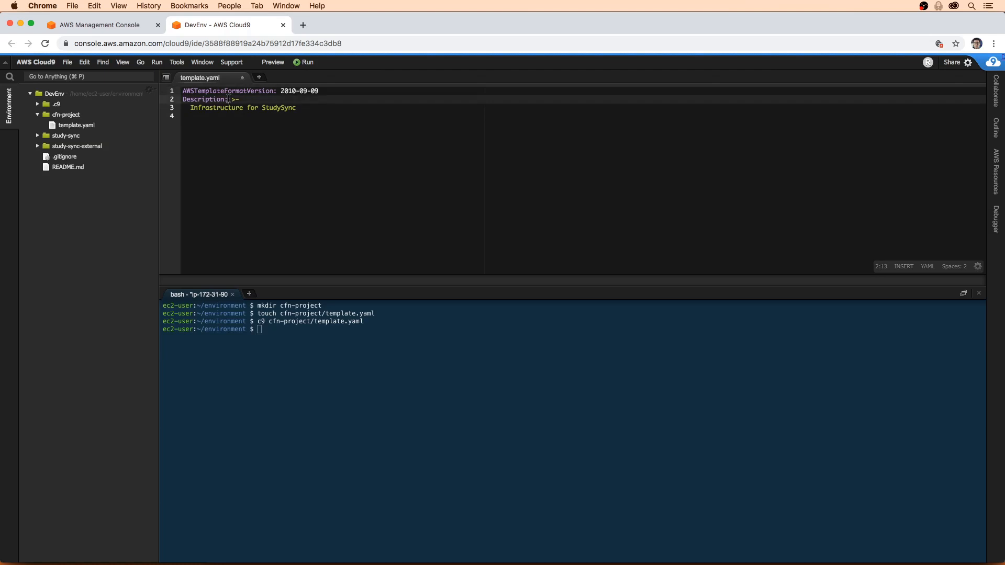
click(232, 134)
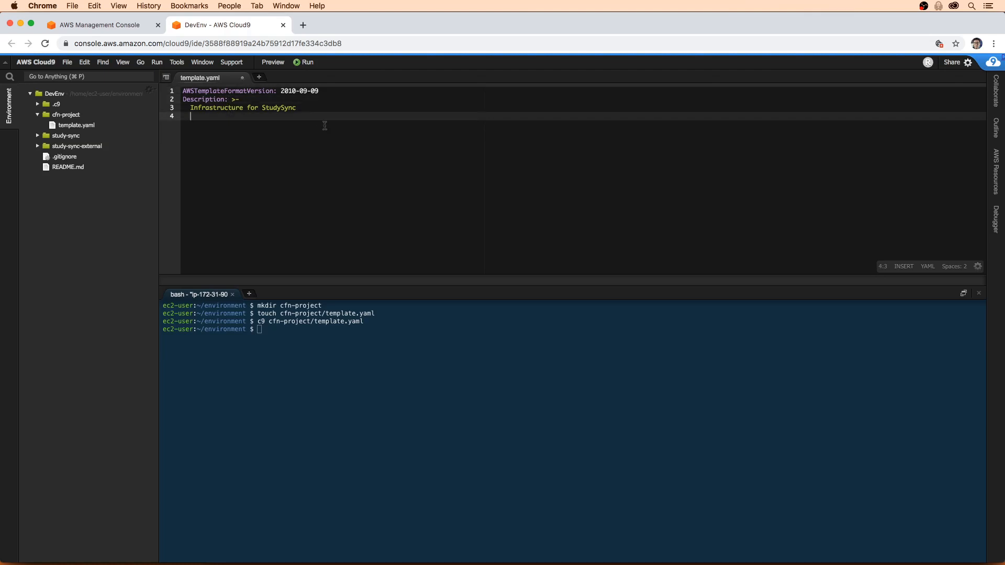
text(Resources:)
key(Return)
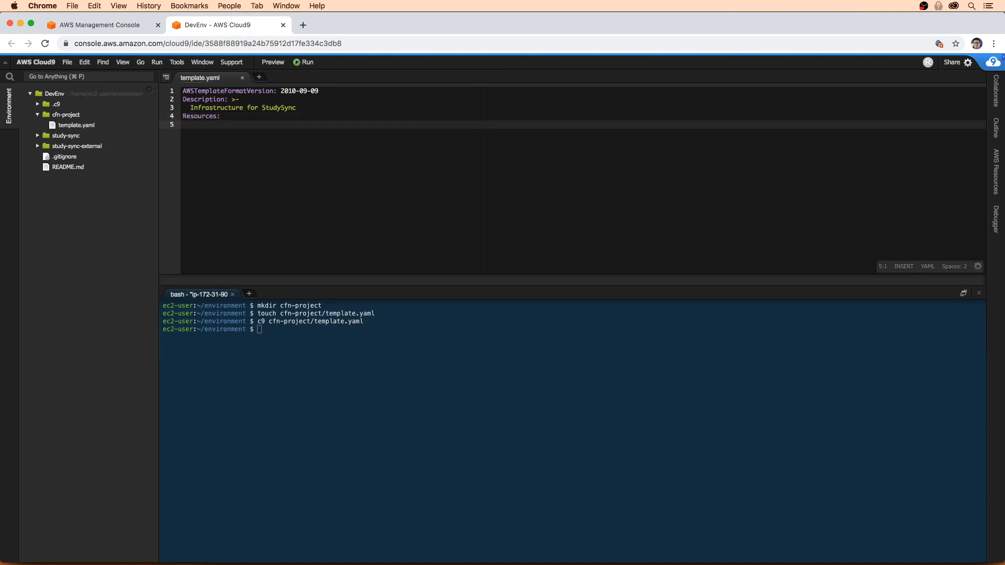
- Define a WebServer resource under Resources with the type AWS::EC2::Instance
text(WebServer:)
key(Return)
text(Type: )
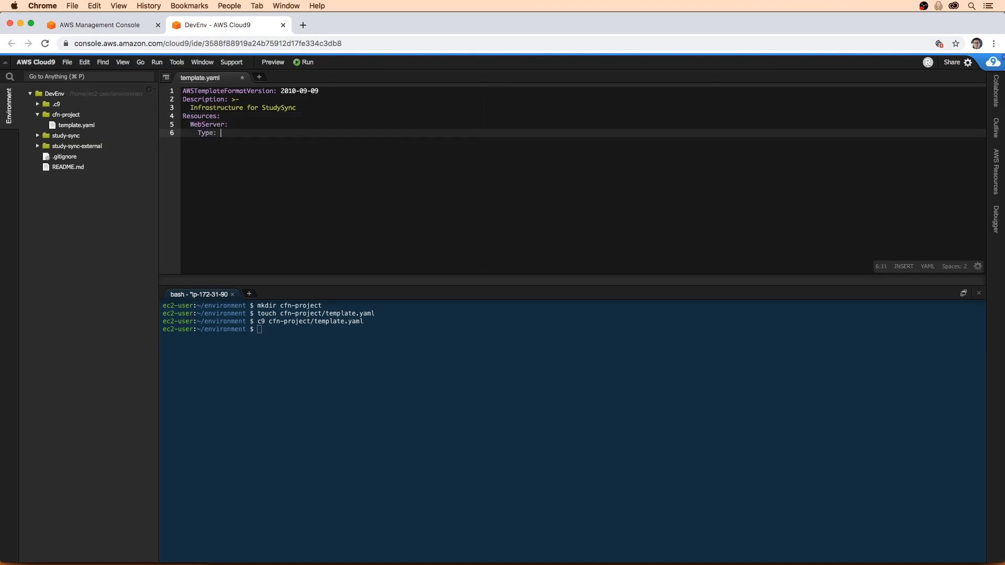
text(AWS::EC2::Instance)
drag(219, 132, 290, 132)
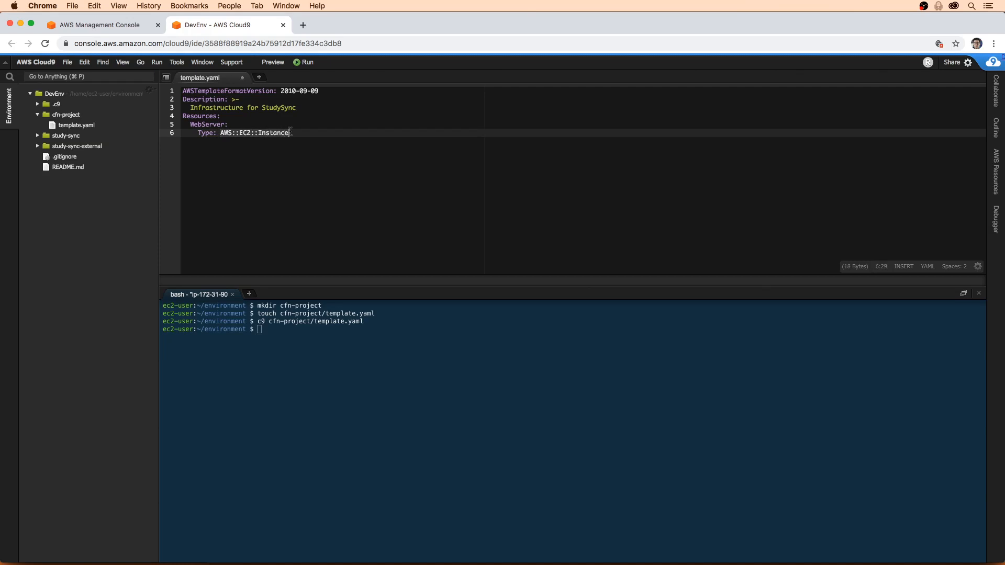
click(294, 134)
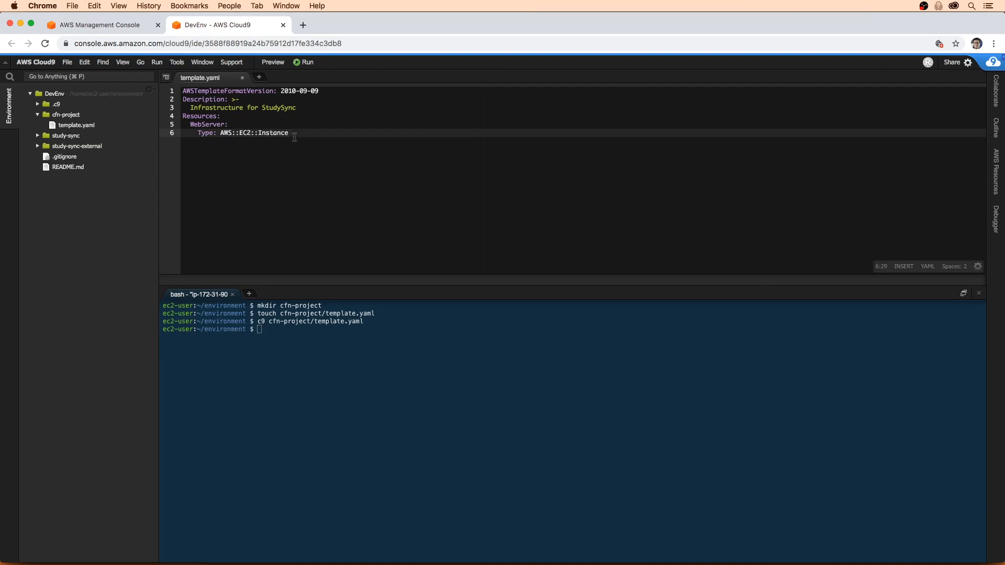
drag(217, 133, 261, 132)
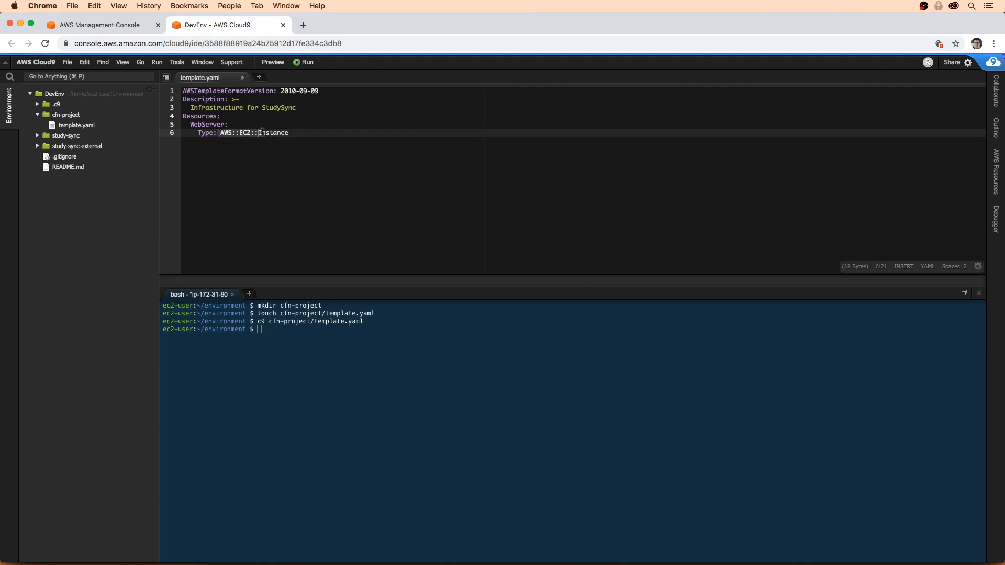
click(291, 135)
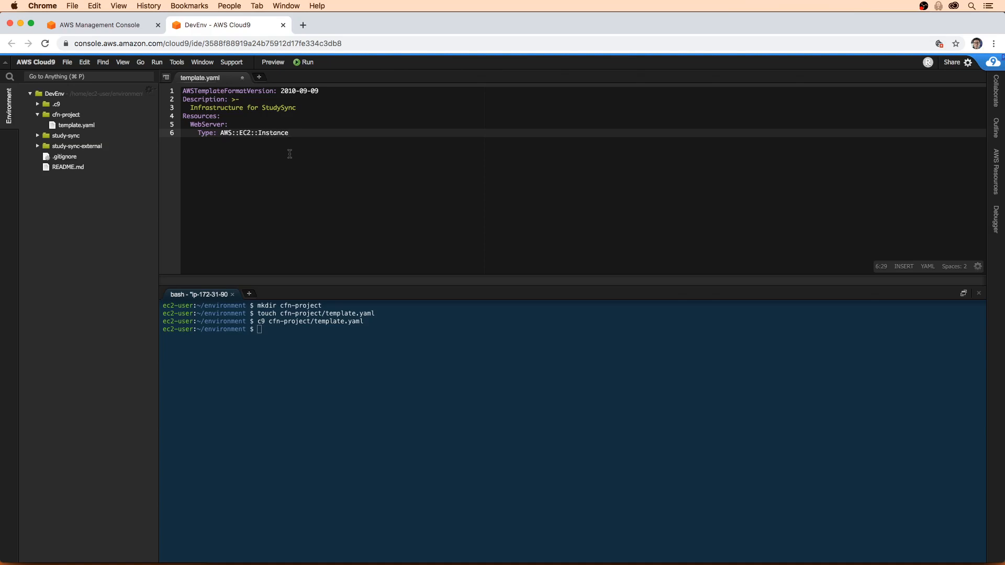
- Search the web in a new browser tab for "AWS::EC2::Instance doc" and open the CloudFormation AWS::EC2::Instance reference page
drag(219, 133, 289, 134)
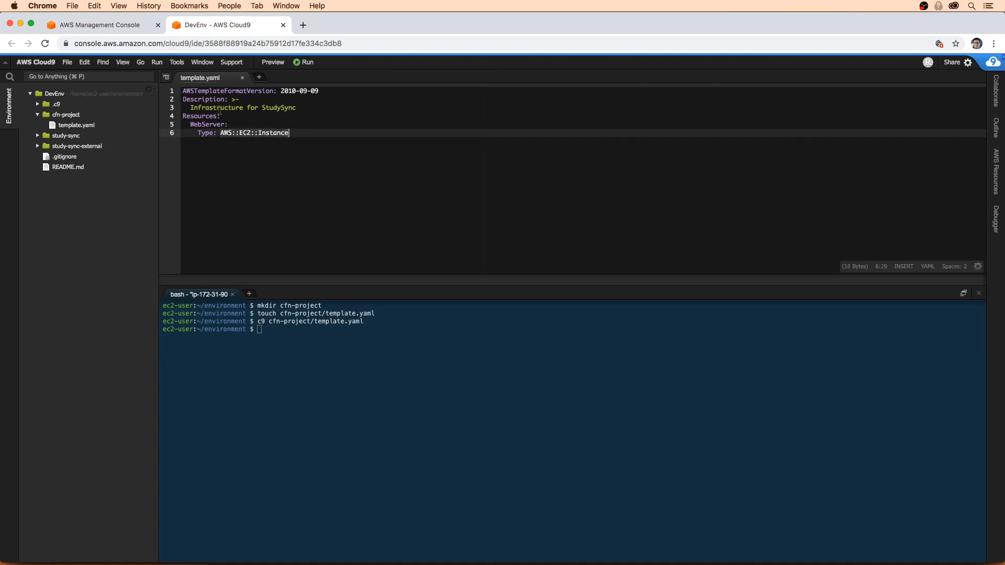
key(super+c)
key(super+t)
key(super+v)
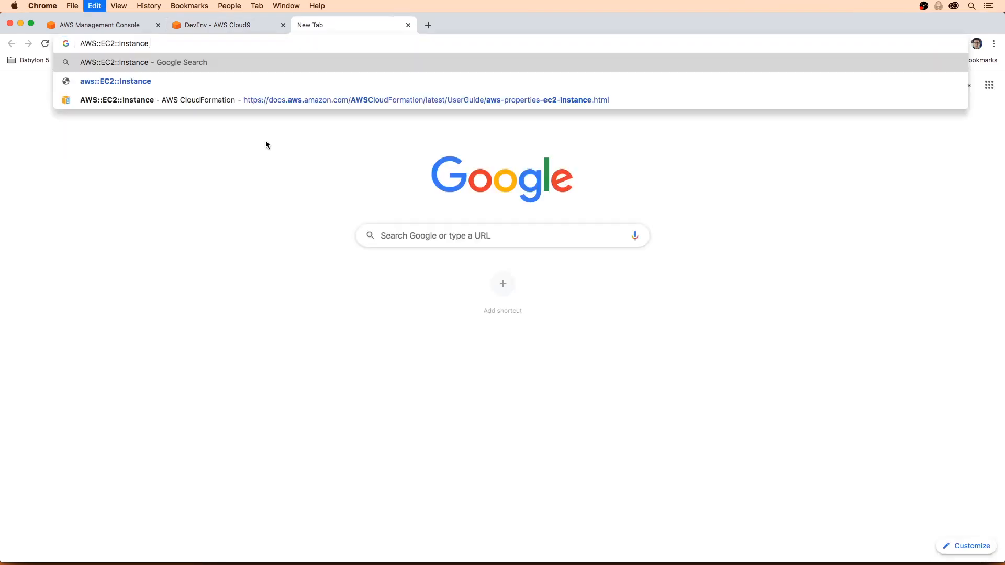
text(doc)
key(Return)
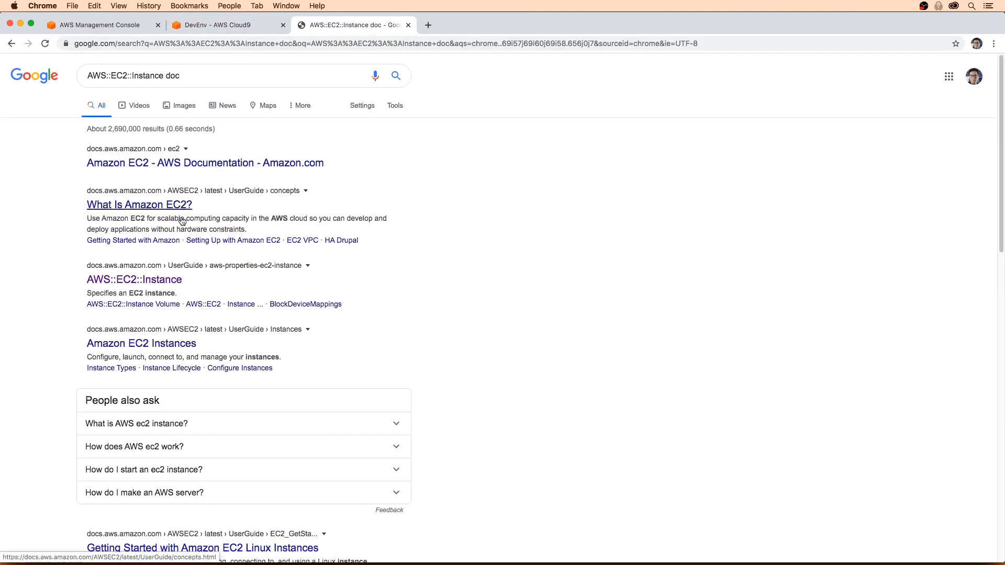
click(172, 280)
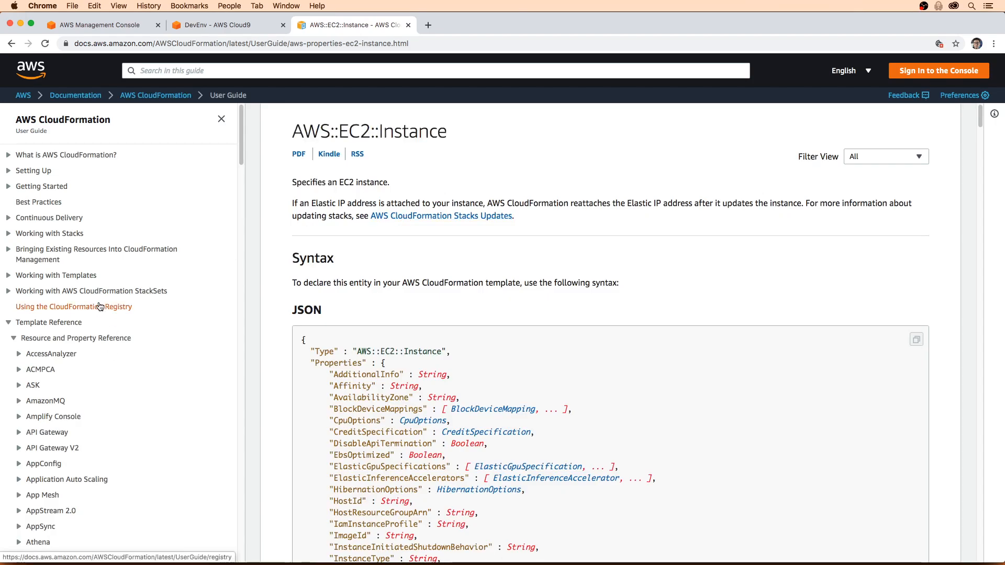
- Look through the EC2 resource types listed in the CloudFormation user guide's table of contents
scroll(113, 419, down, 10)
scroll(110, 421, down, 5)
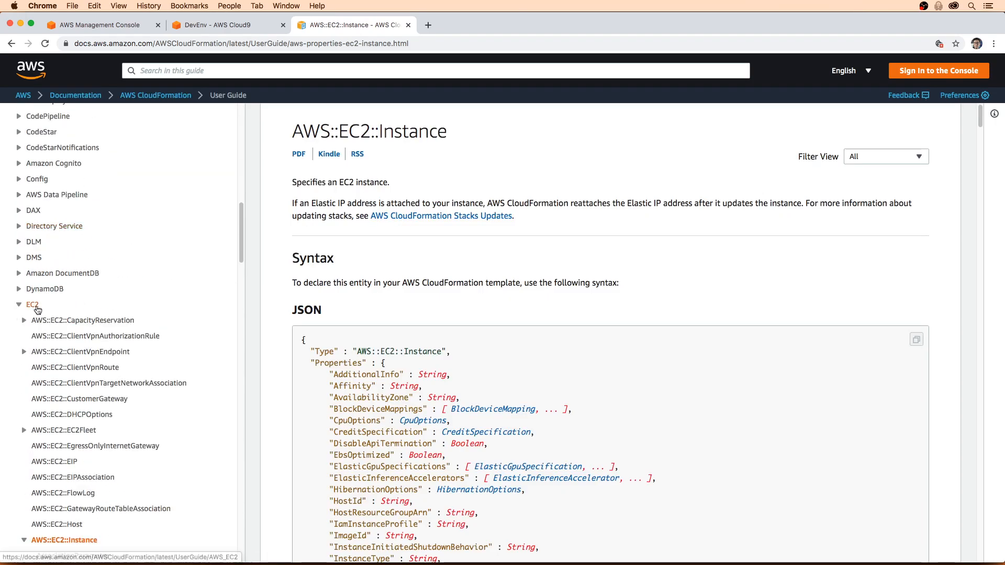
scroll(31, 309, down, 1)
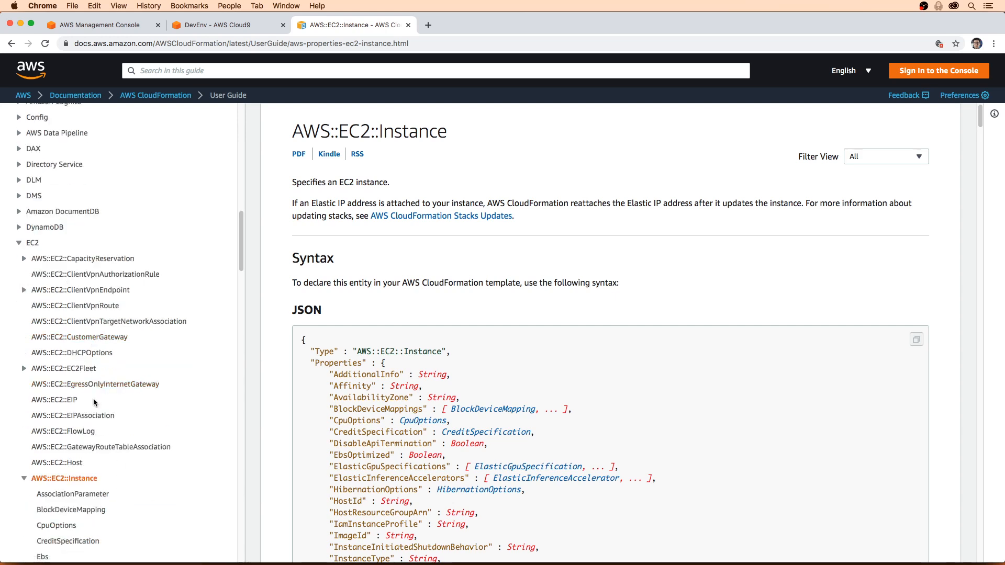
scroll(83, 385, down, 2)
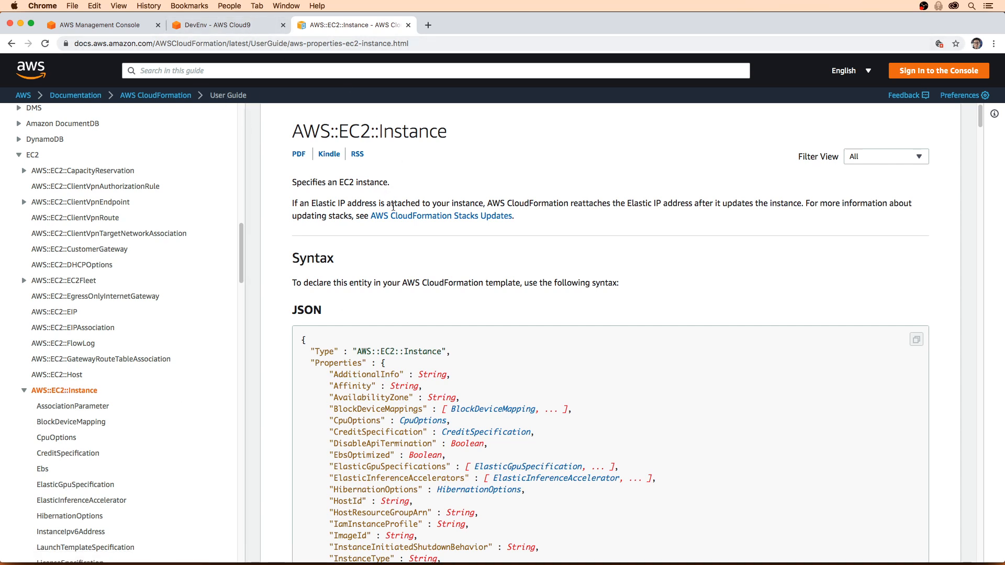
- Examine the JSON and YAML syntax blocks of AWS::EC2::Instance for the properties an instance can declare
scroll(394, 205, down, 3)
scroll(394, 286, down, 5)
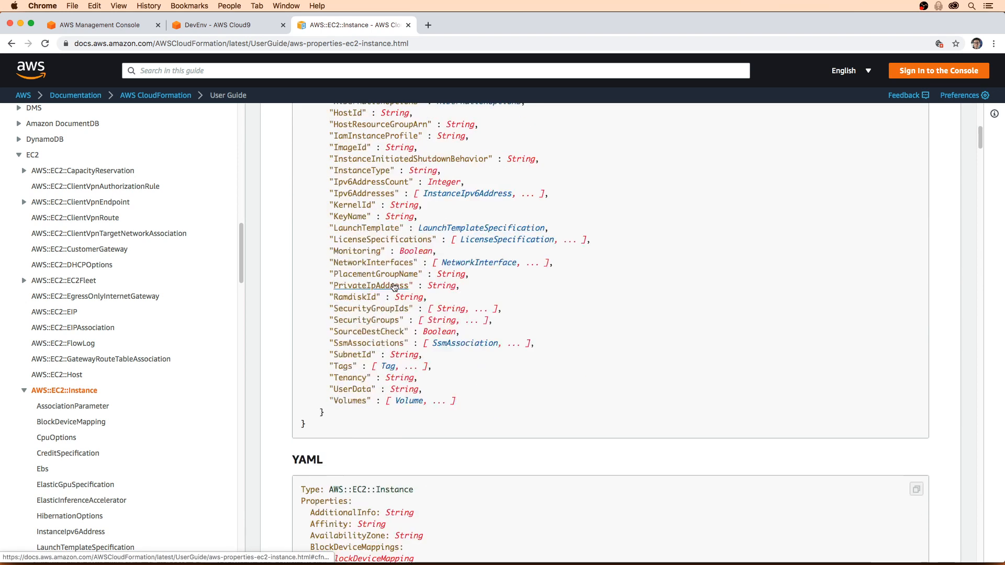
scroll(394, 286, down, 5)
scroll(377, 283, down, 5)
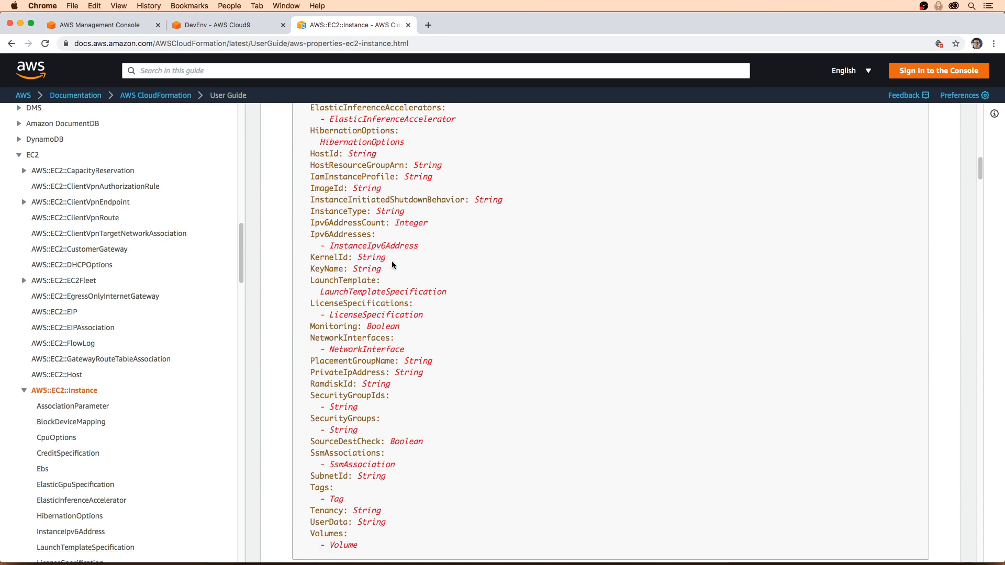
scroll(404, 252, up, 10)
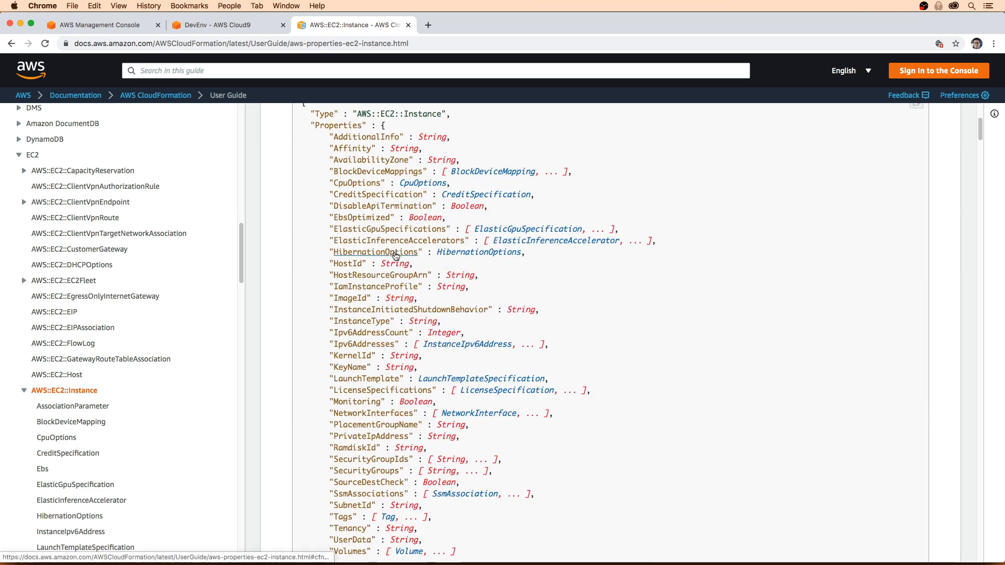
scroll(393, 254, down, 10)
scroll(387, 267, down, 4)
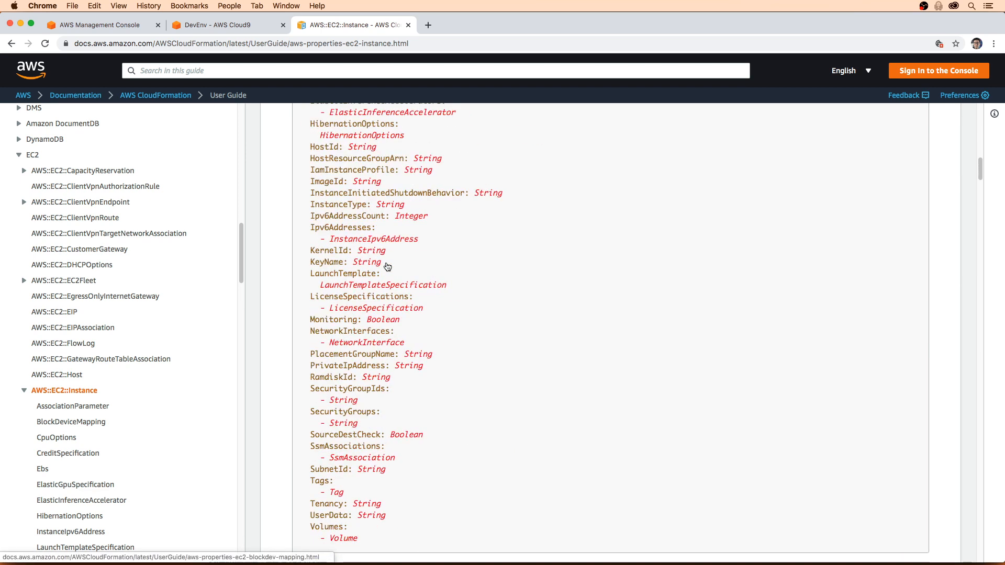
scroll(387, 267, up, 3)
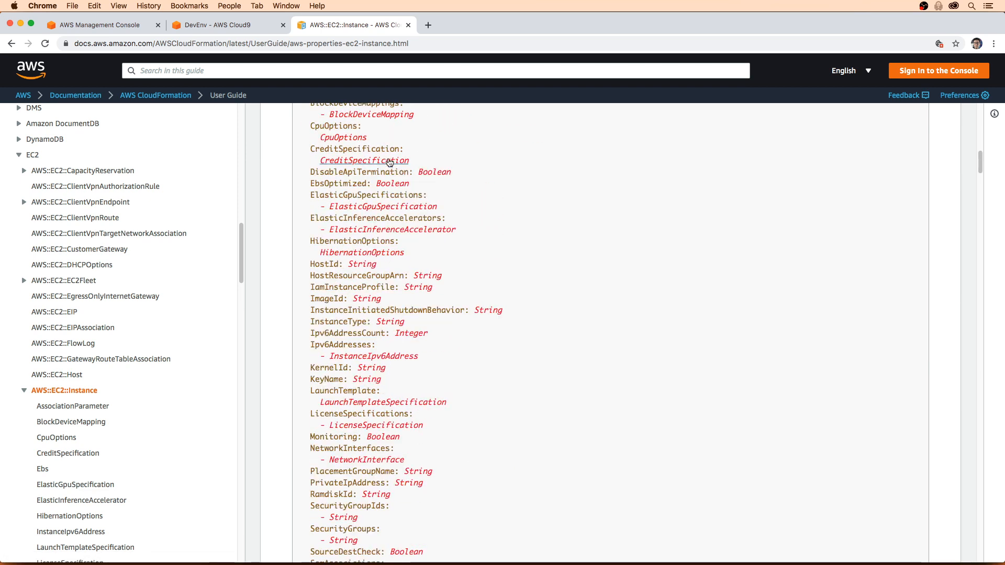
scroll(391, 338, down, 1)
scroll(392, 337, down, 9)
scroll(377, 287, up, 10)
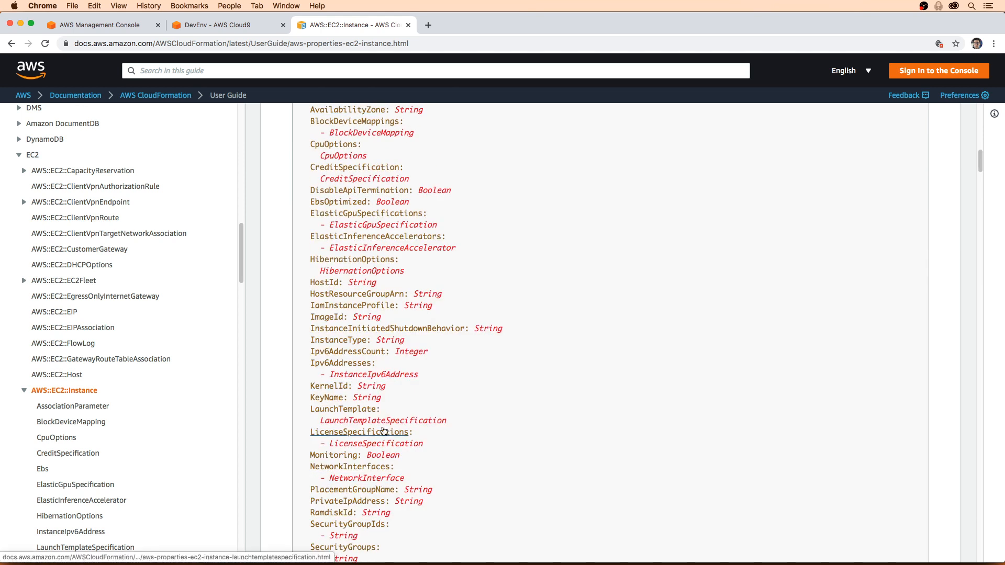
scroll(385, 430, up, 4)
scroll(384, 431, down, 11)
scroll(383, 429, up, 8)
scroll(382, 427, down, 9)
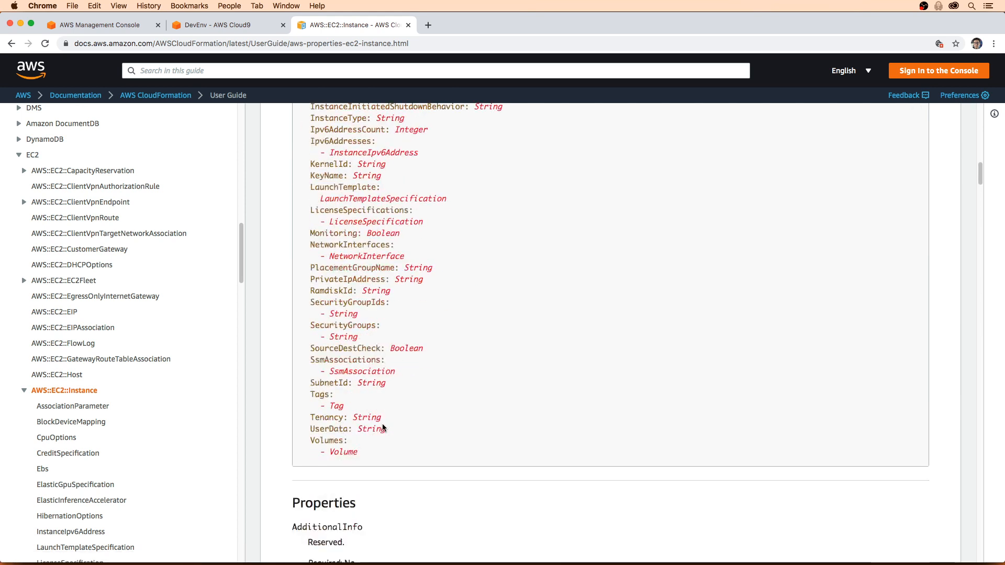
- Examine the Properties section of the AWS::EC2::Instance page, focusing on the Required attribute of AdditionalInfo
scroll(381, 425, down, 3)
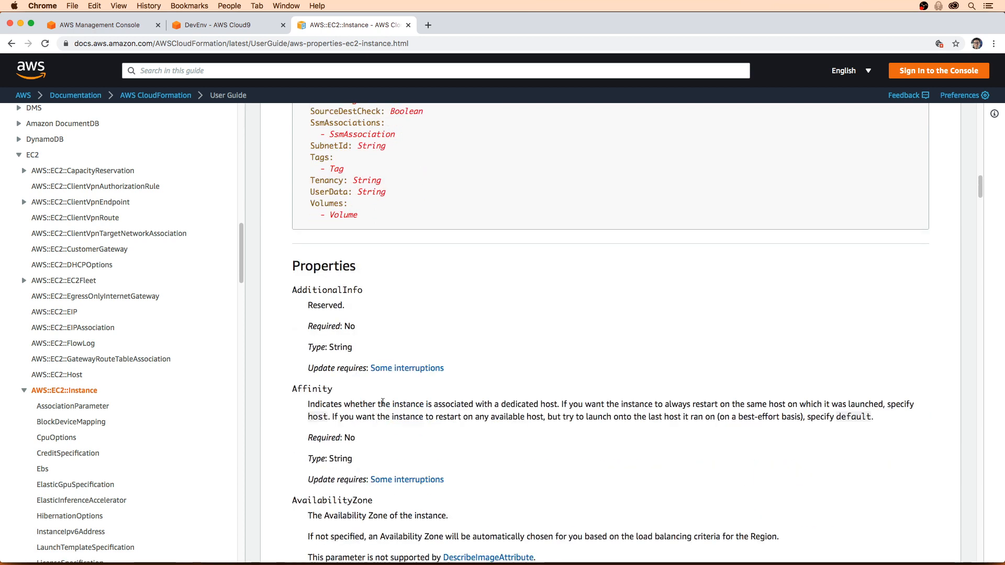
drag(291, 286, 372, 345)
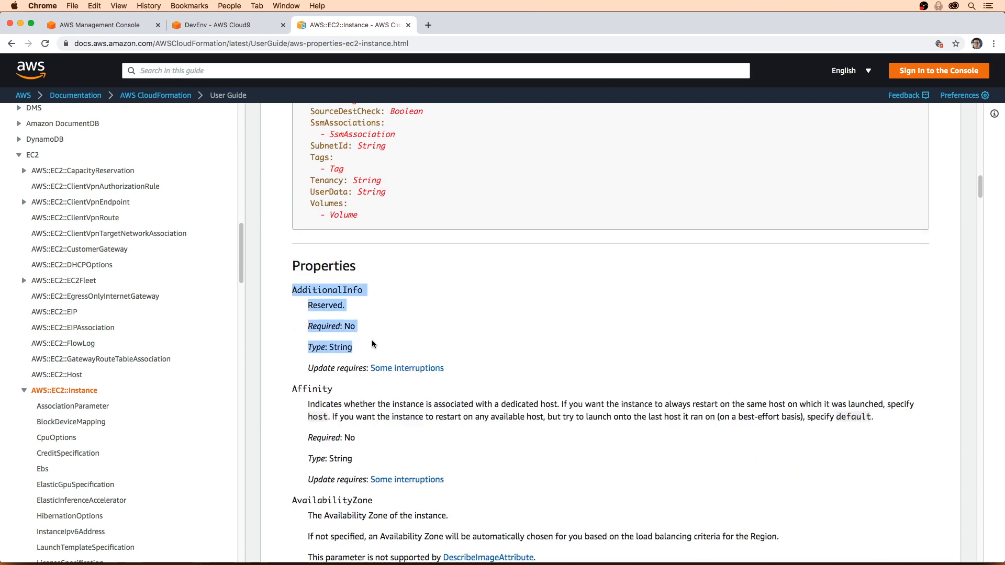
click(320, 329)
drag(312, 326, 362, 332)
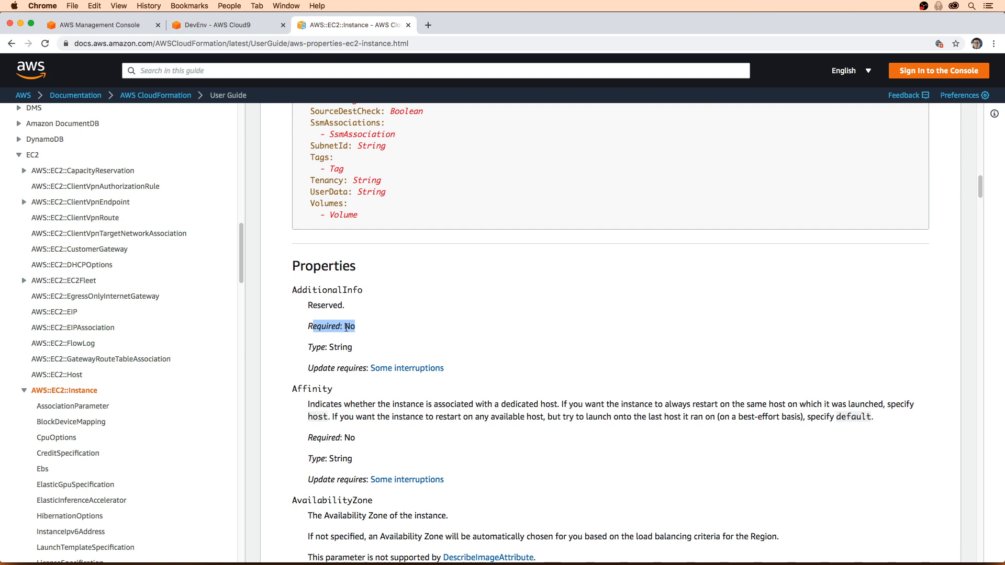
click(365, 326)
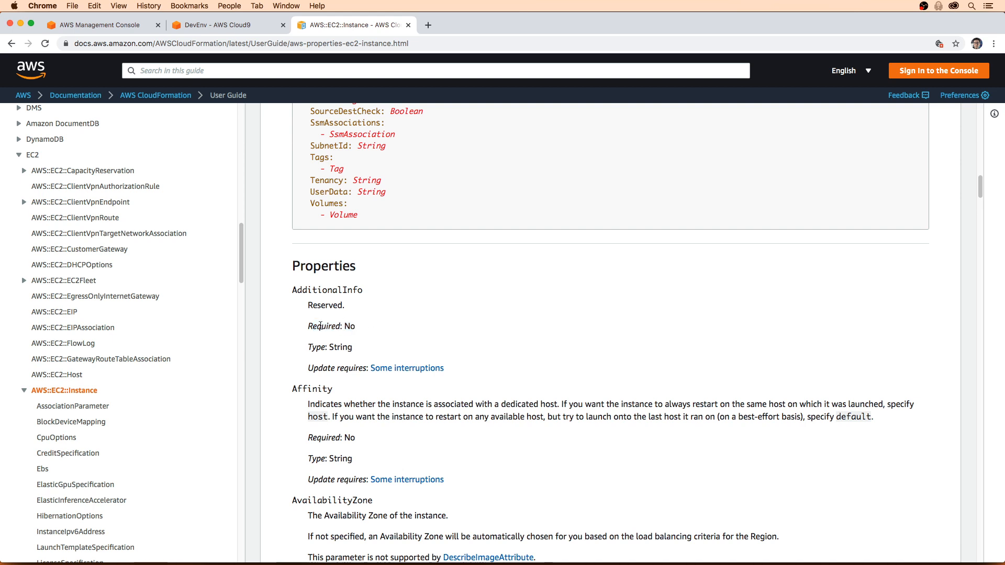
- Search the documentation page for "Required: Con" and go through the conditionally required properties
double_click(321, 326)
key(super+f)
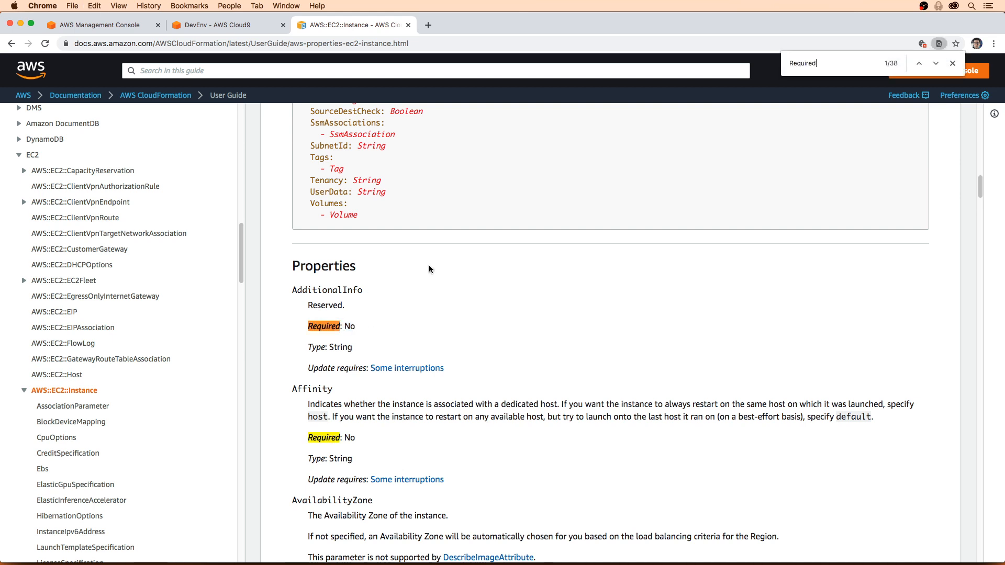
text(: Con)
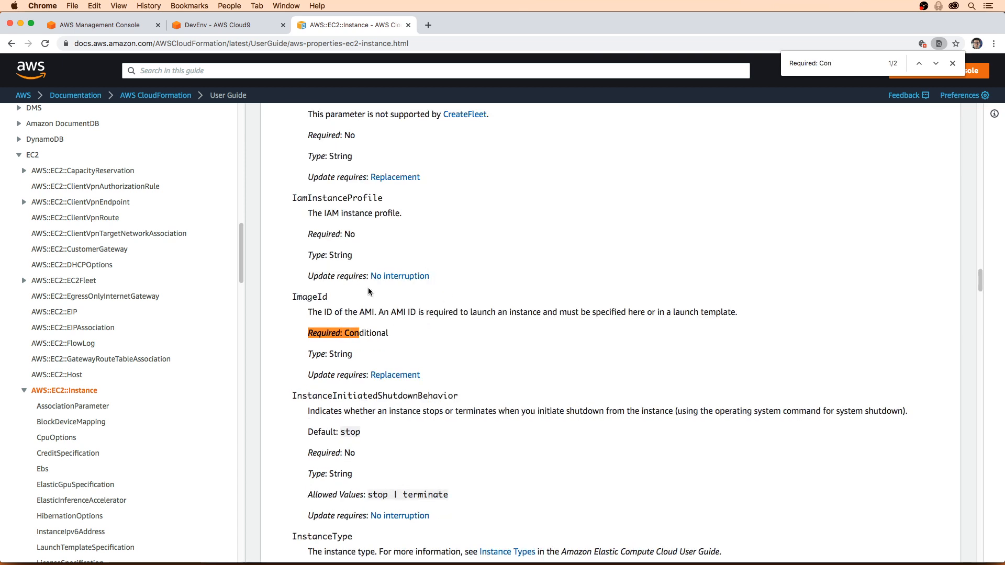
key(Return)
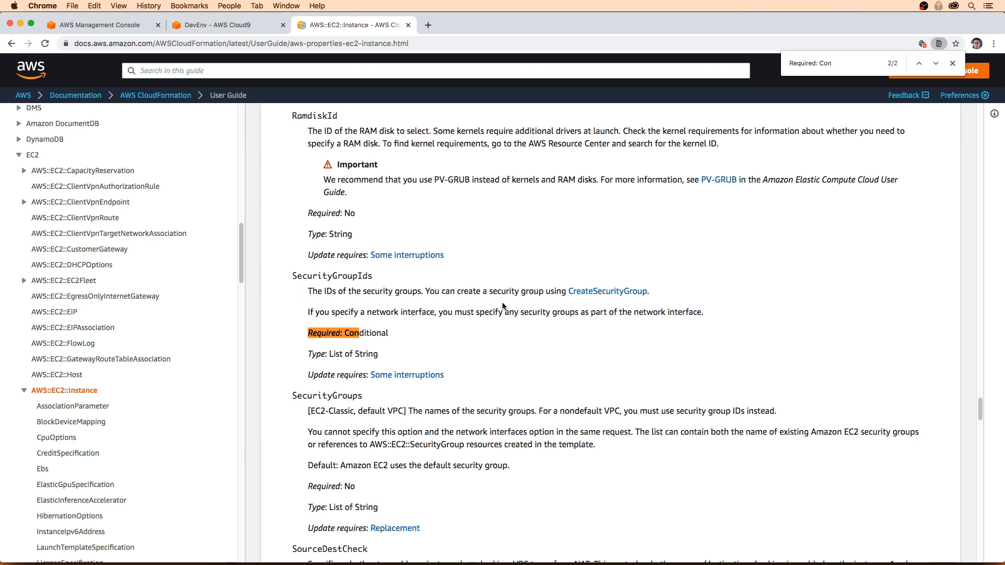
key(Return)
key(Return)
drag(332, 312, 548, 317)
click(464, 335)
scroll(408, 320, up, 5)
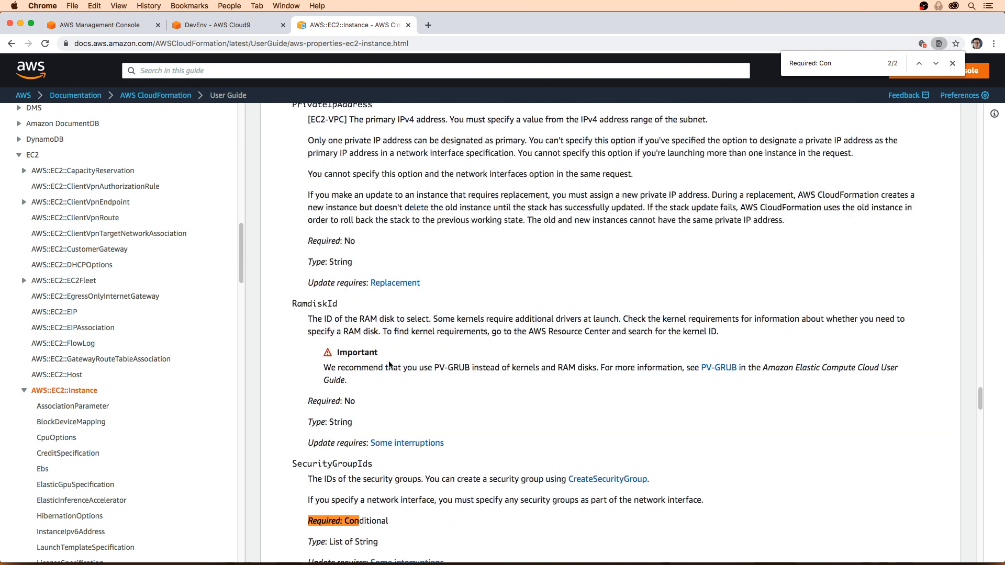
- Find the InstanceType property on the documentation page and check its default value
key(super+f)
text(Instance)
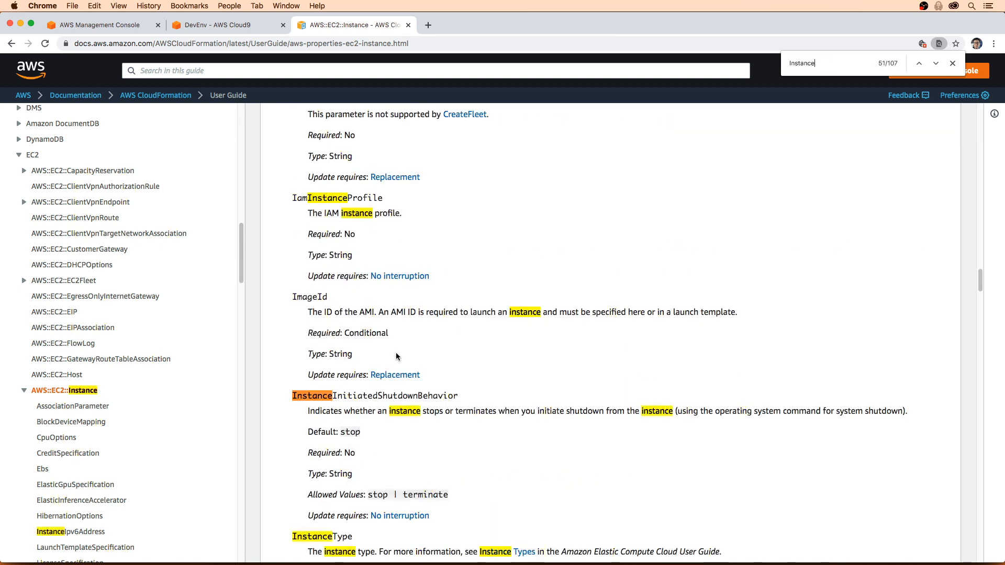
text(Type)
key(super+a)
text(Instanc)
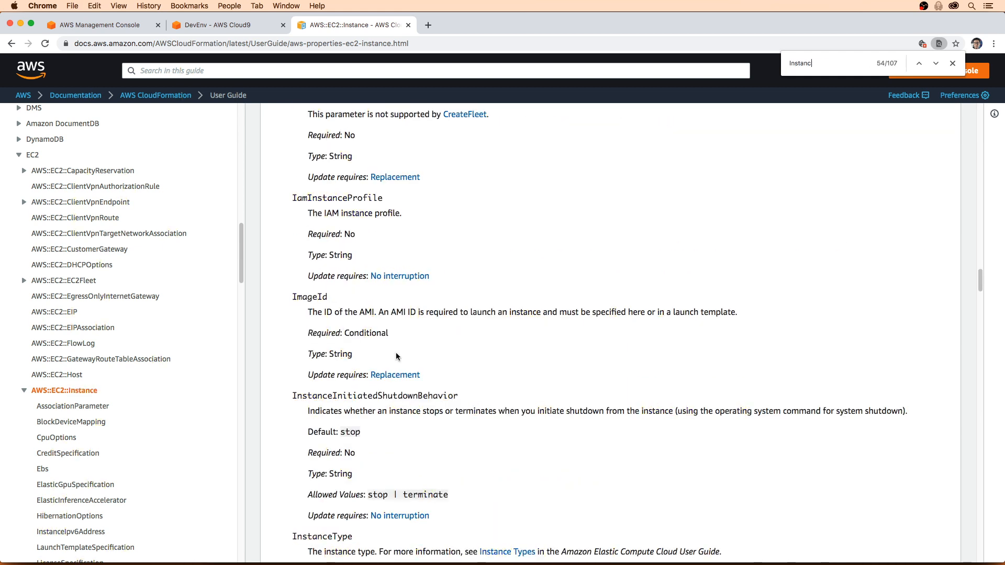
text(eTy)
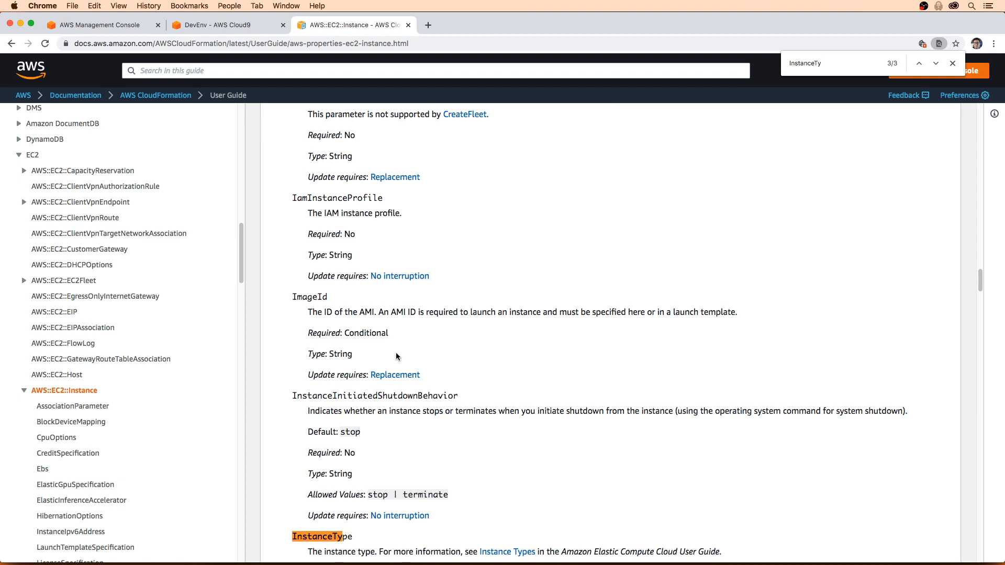
scroll(397, 357, down, 3)
drag(339, 405, 390, 408)
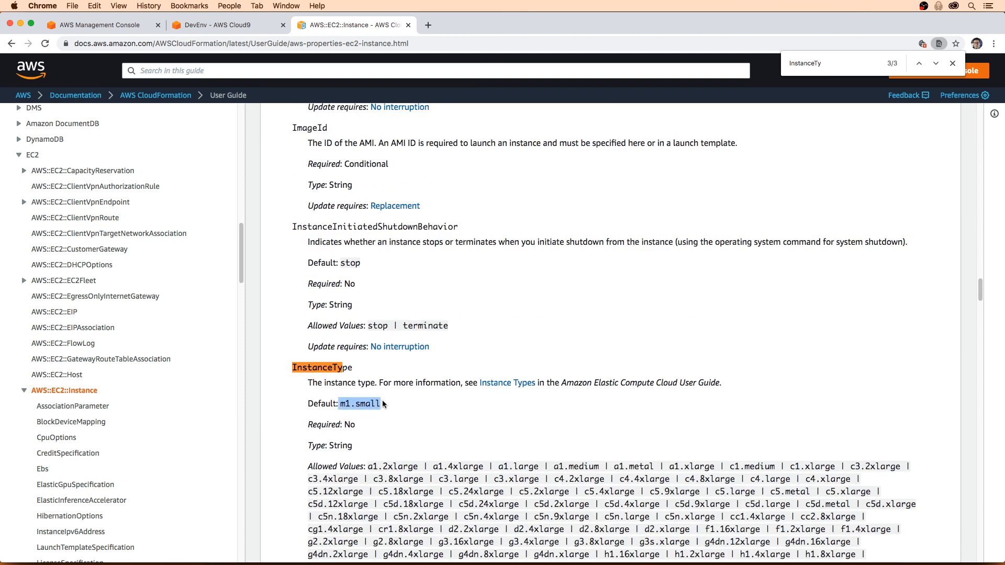
- Switch to the Cloud9 editor and add a Properties section under the WebServer resource's Type in template.yaml
click(234, 27)
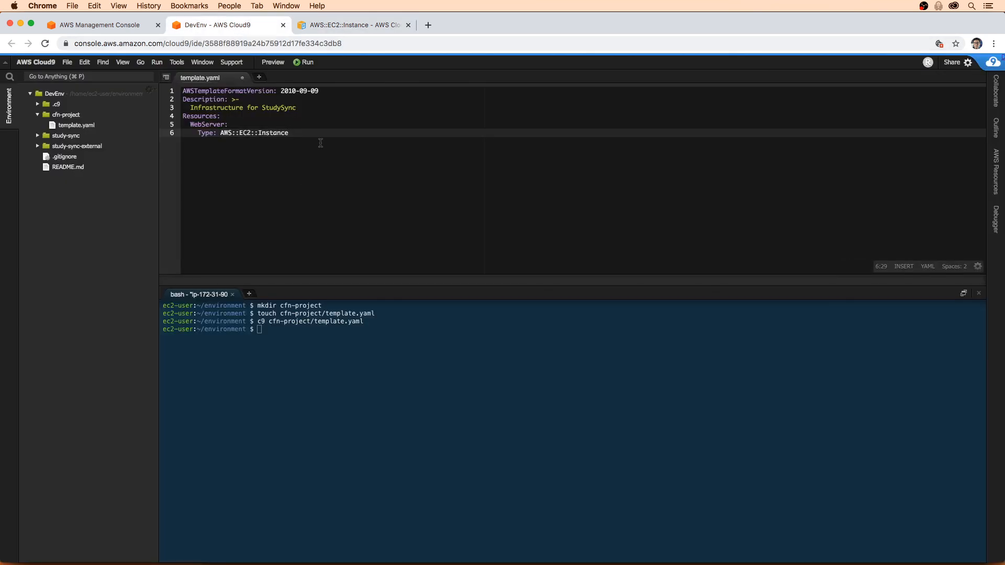
key(Return)
text(PRoper)
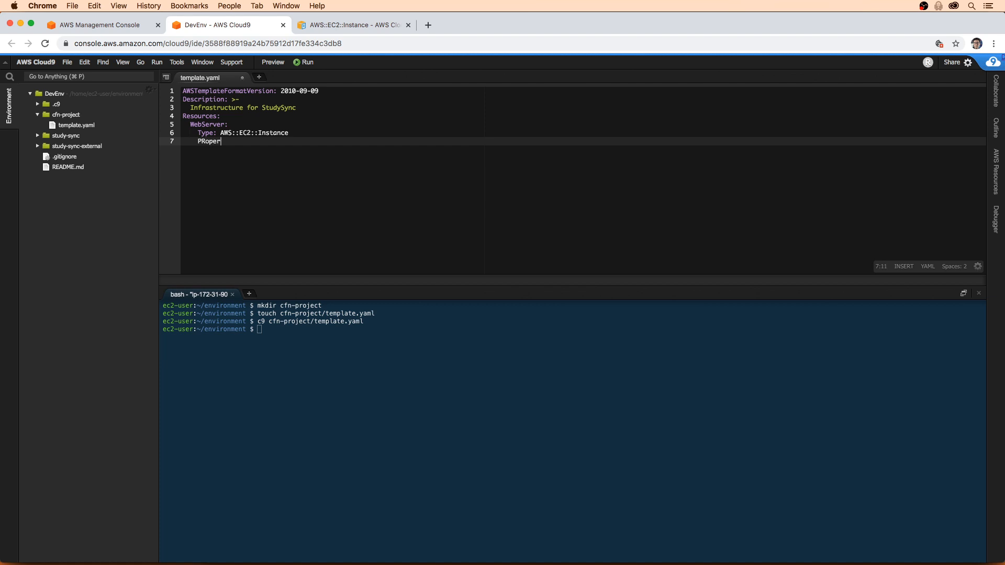
key(BackSpace)
key(BackSpace)
key(BackSpace)
key(BackSpace)
key(BackSpace)
text(roperties:)
key(Return)
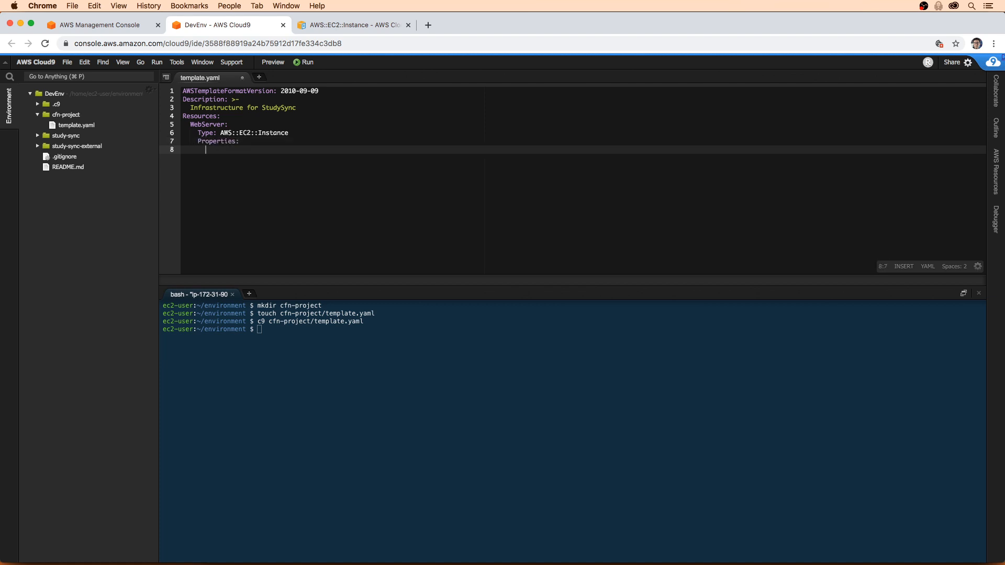
- Set the WebServer's InstanceType property to t2.micro and add an ImageId key below it
text(InstanceType: t2.micro)
key(Return)
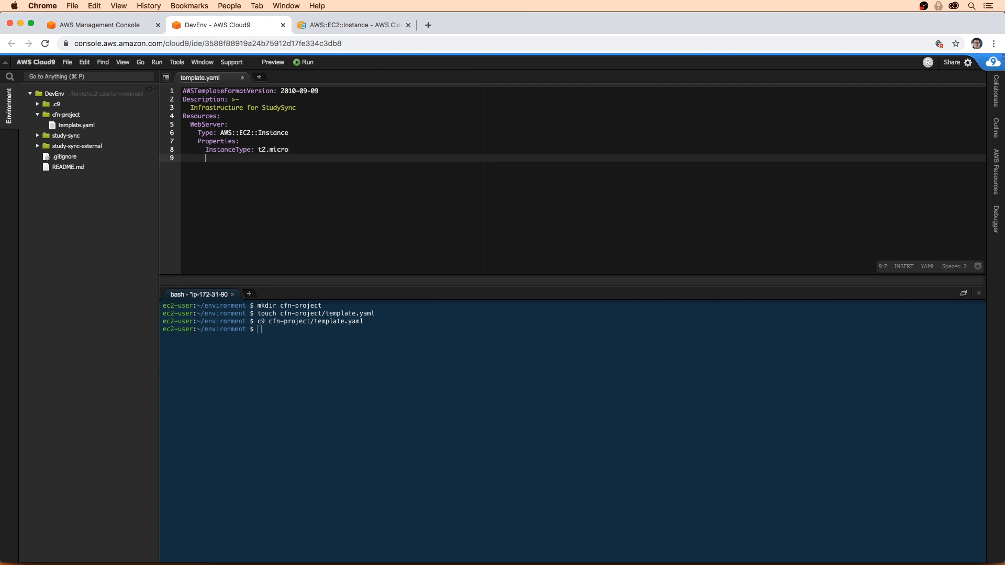
text(ImageIDd:)
- Switch to the AWS Management Console, open the EC2 Instances page and start the Launch Instance wizard
click(366, 26)
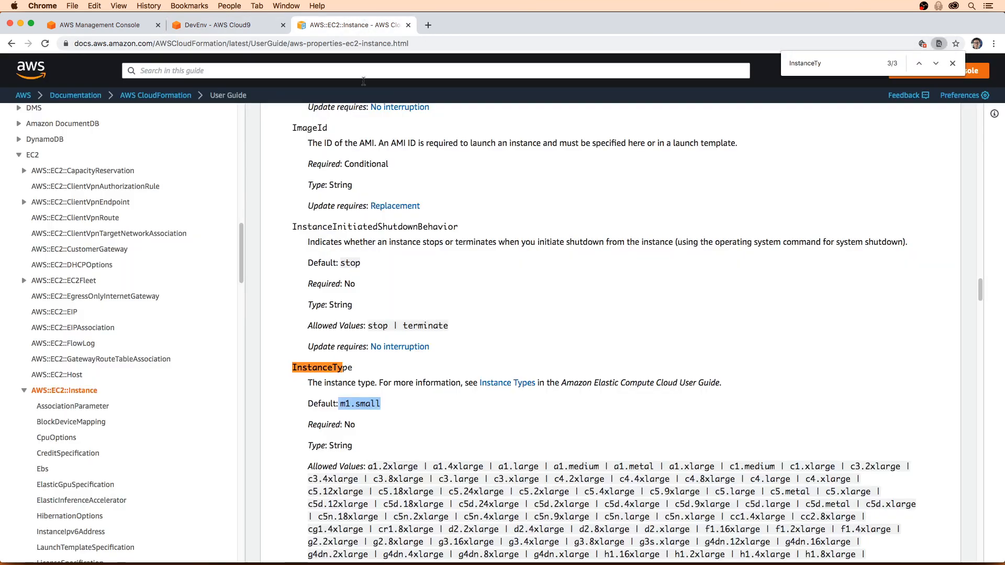
click(134, 27)
click(97, 63)
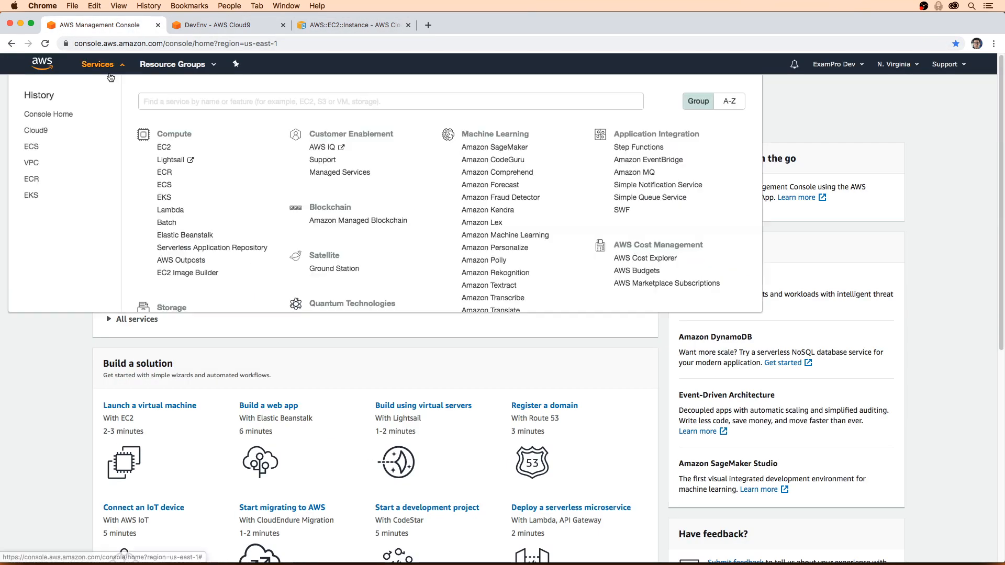
text(ec2)
key(Return)
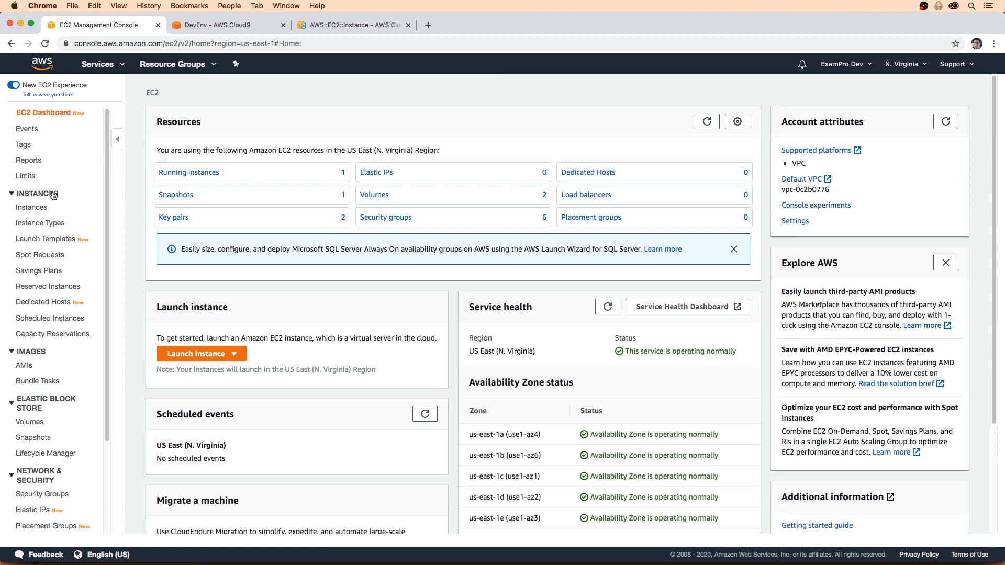
click(32, 208)
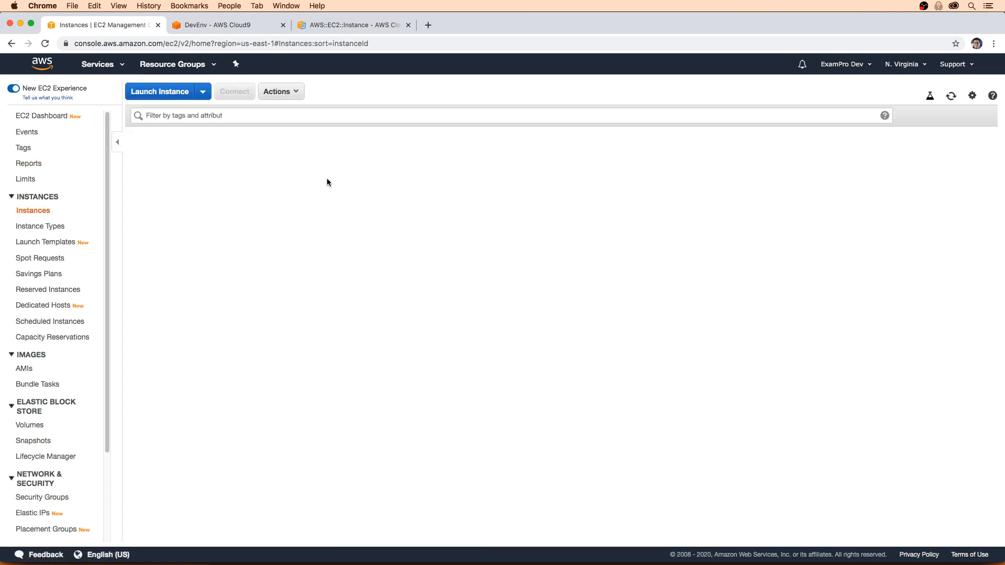
click(178, 92)
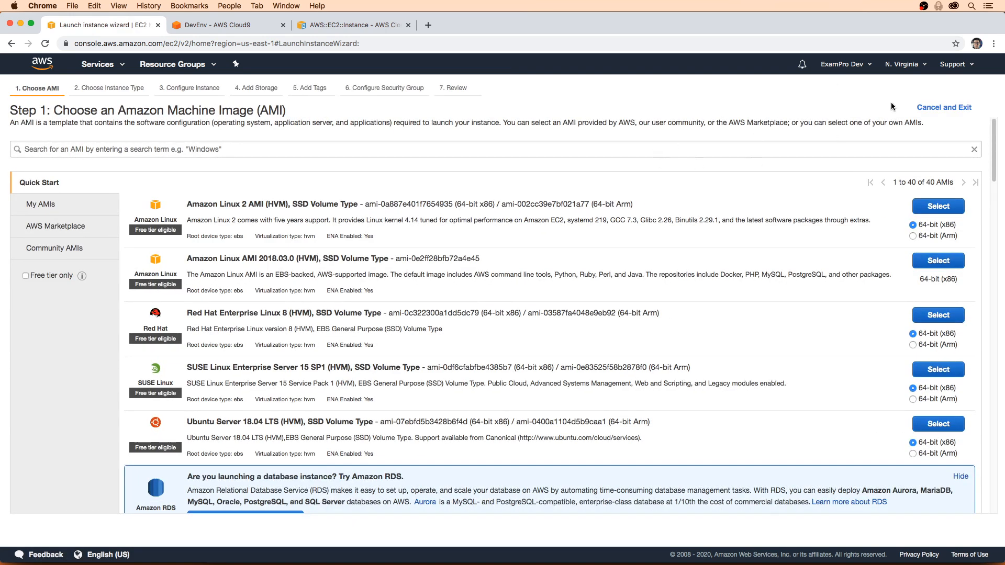
- Copy the 64-bit (x86) AMI ID of Amazon Linux 2 AMI (HVM), SSD Volume Type from the AMI list
click(902, 64)
click(904, 65)
drag(365, 204, 453, 202)
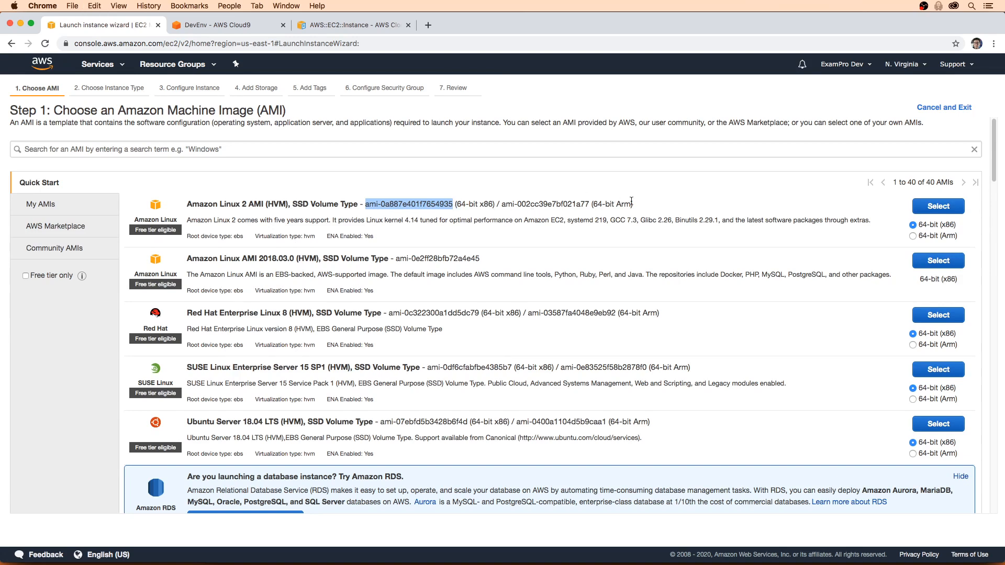
click(449, 203)
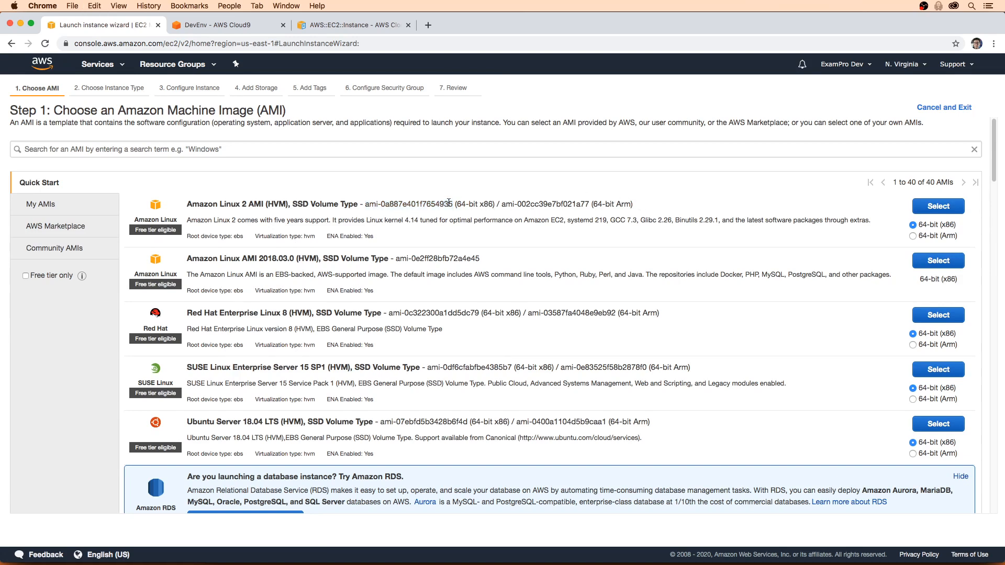
drag(454, 202, 365, 204)
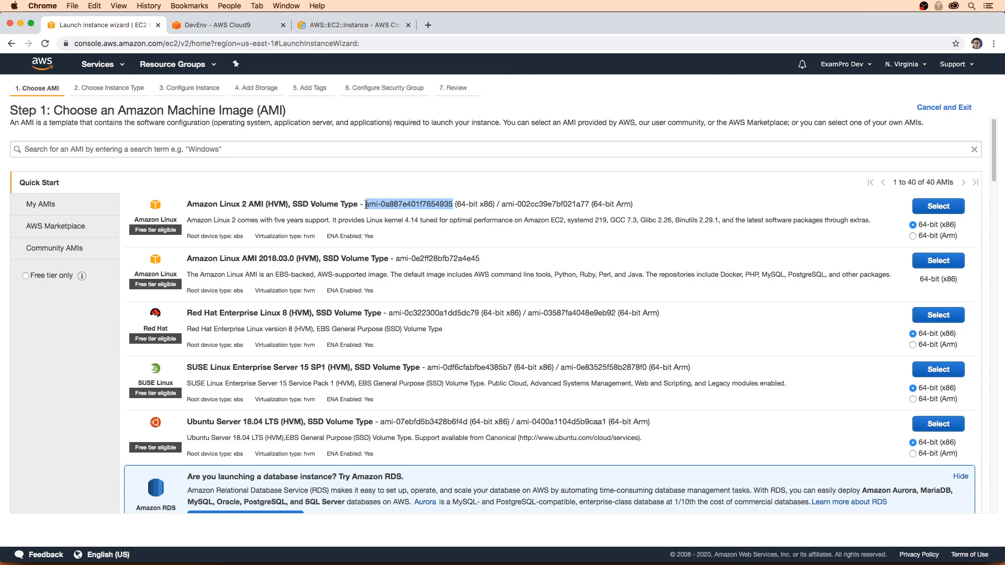
key(super+c)
- Set ImageId to ami-0a887e401f7654935 in the Cloud9 template.yaml and save the file
click(315, 24)
click(247, 26)
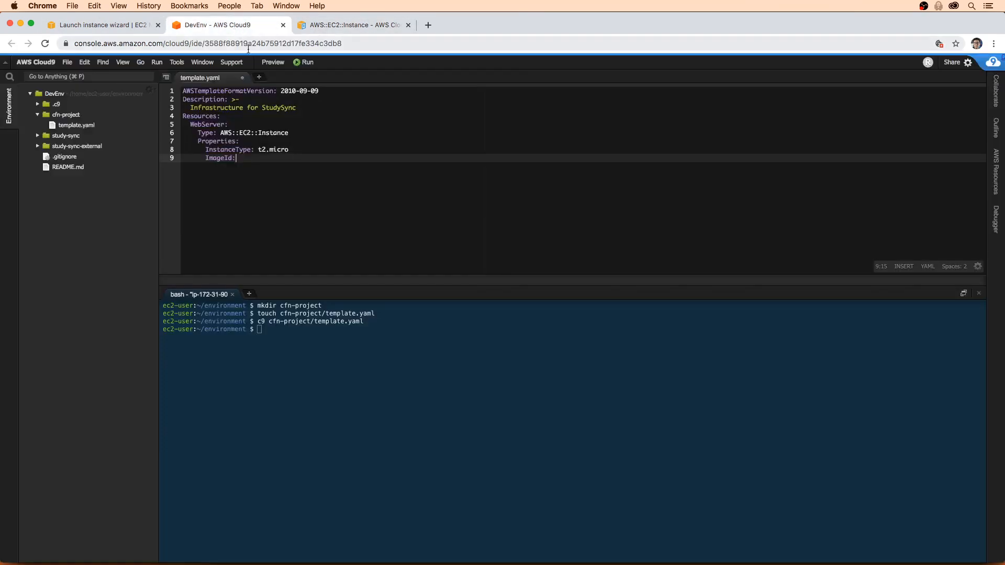
key(super+v)
key(super+s)
- Open CloudFormation in the AWS console and start creating a stack with new resources (standard)
click(141, 26)
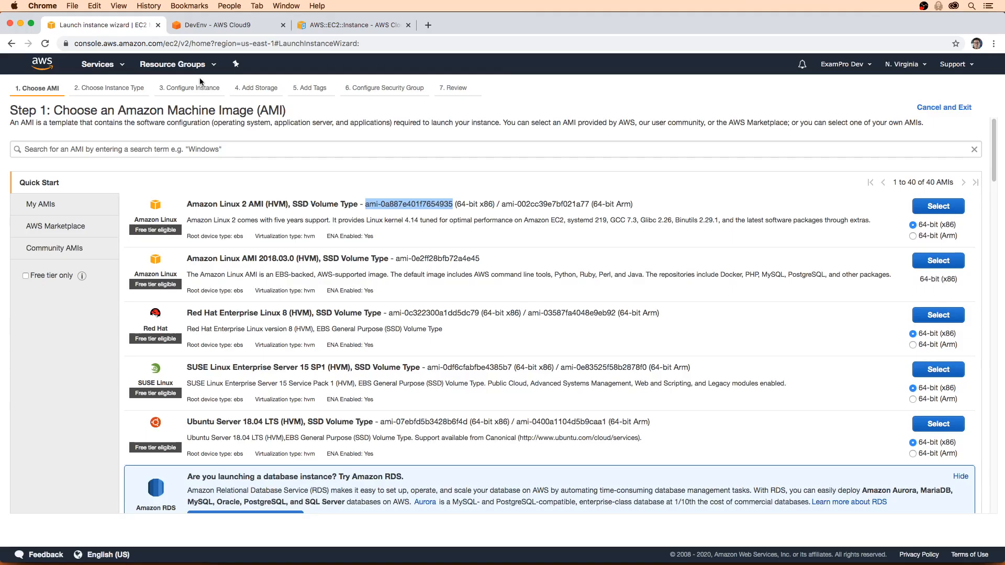
click(102, 65)
text(cloudformatio)
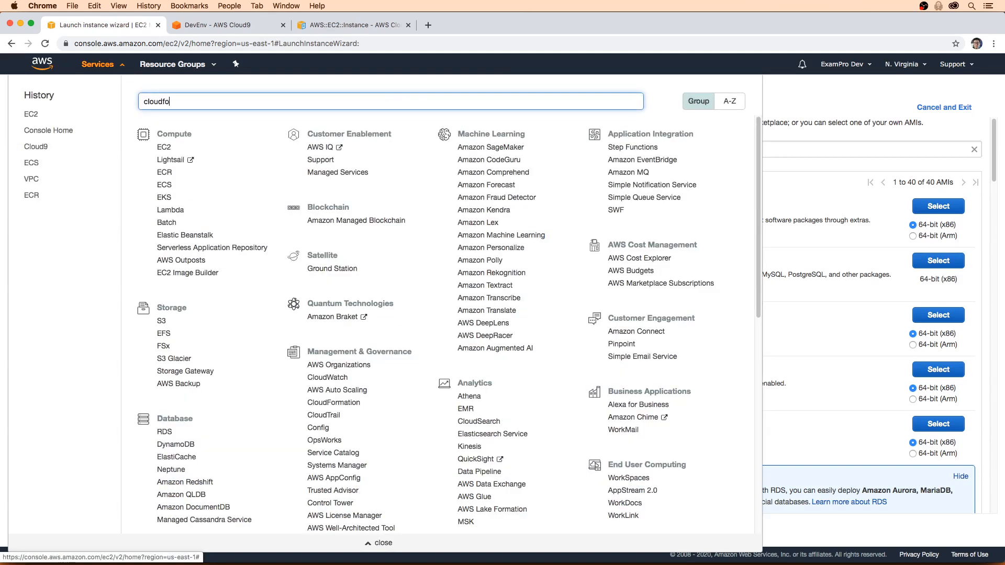
text(n)
key(Return)
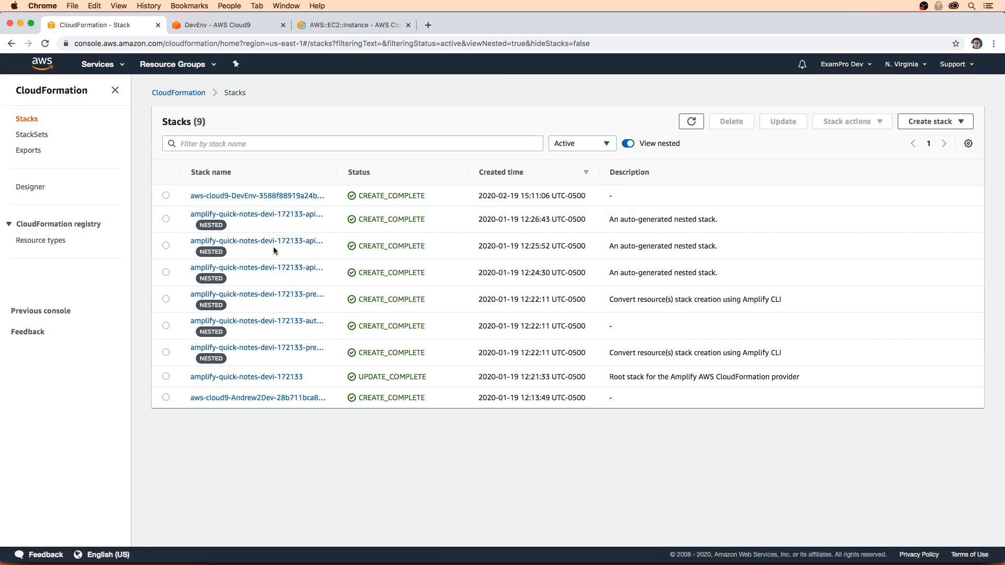
click(918, 121)
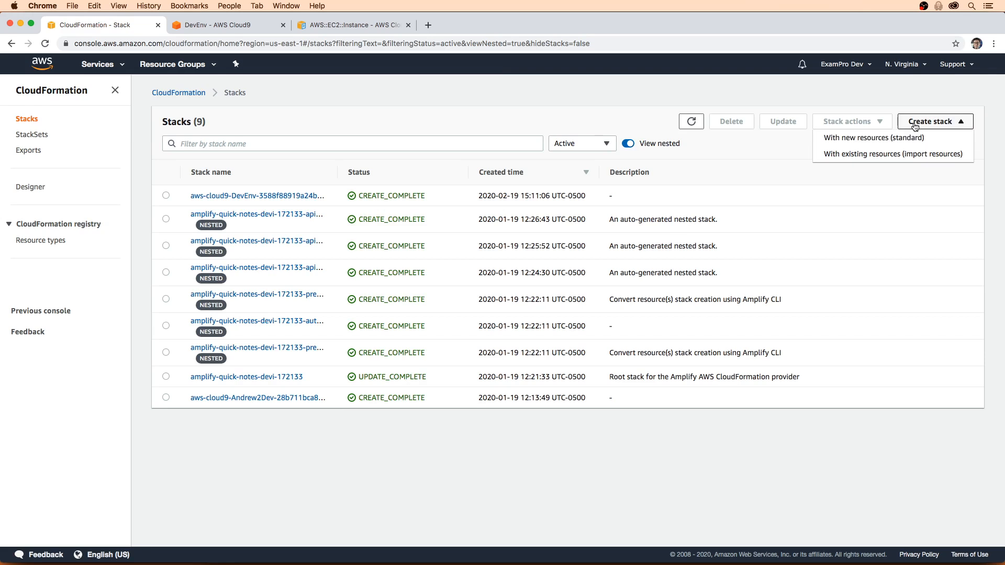
click(886, 139)
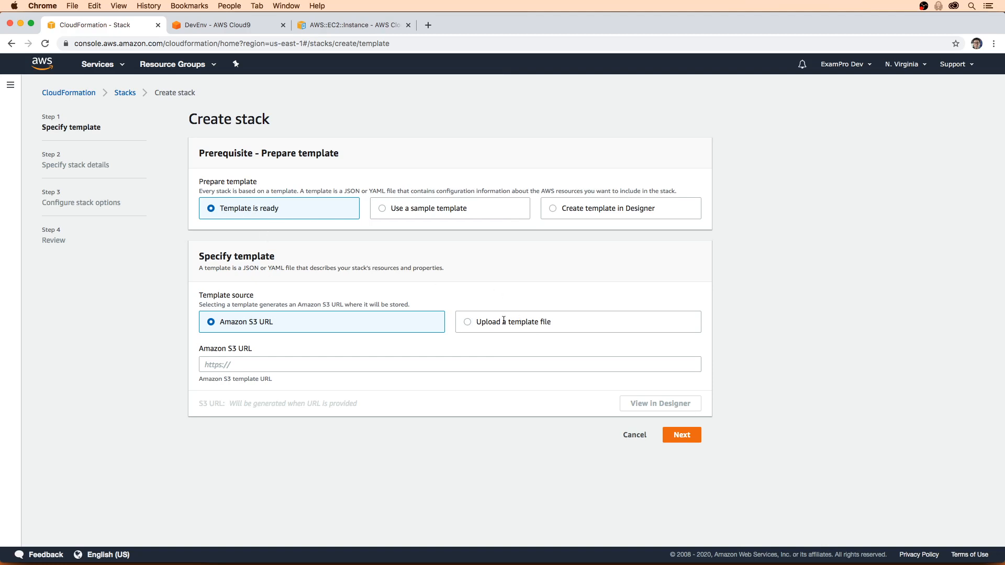
- Review the finished template.yaml in Cloud9 against the template source options on the Create stack page
click(204, 25)
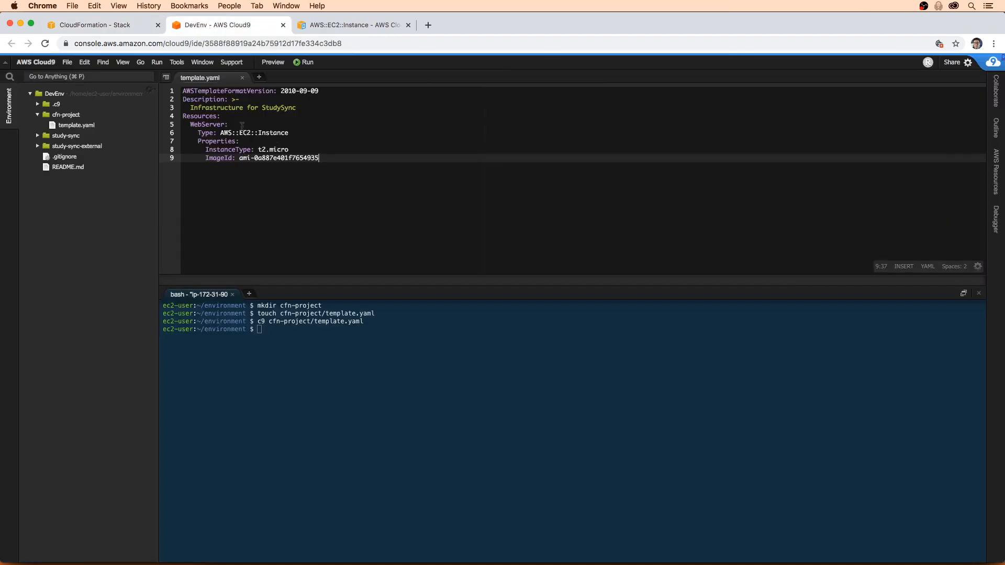
click(131, 25)
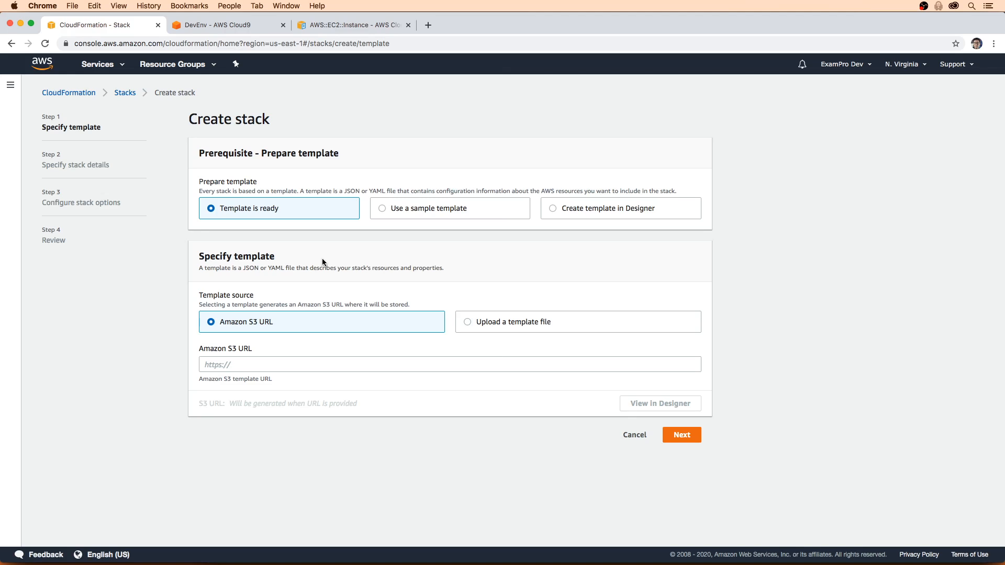
click(225, 25)
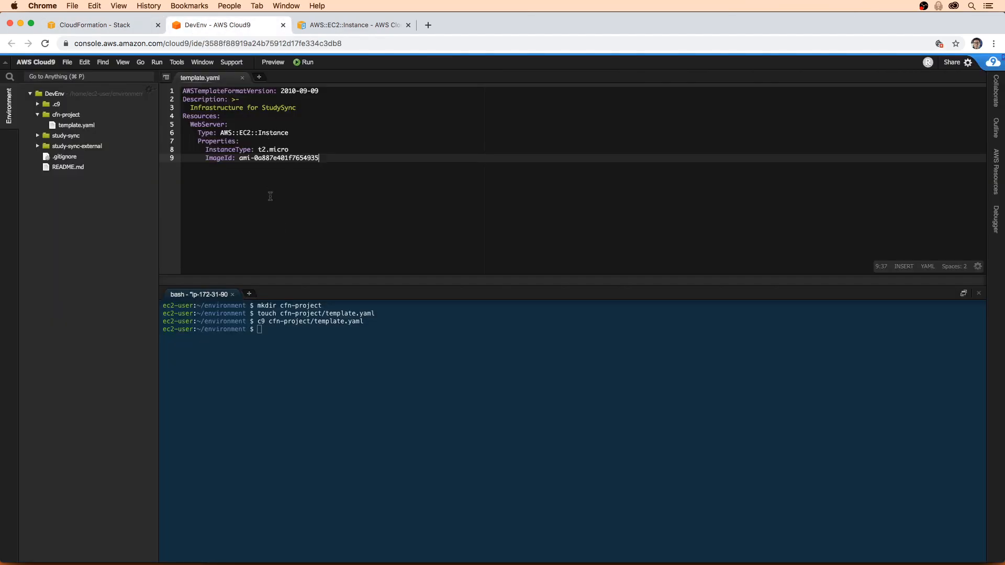
click(137, 26)
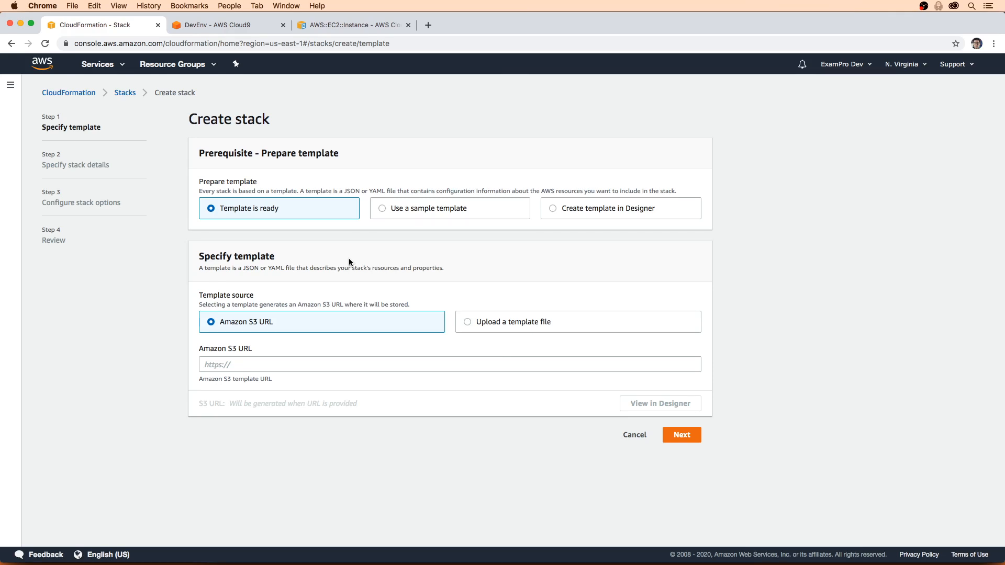
click(258, 27)
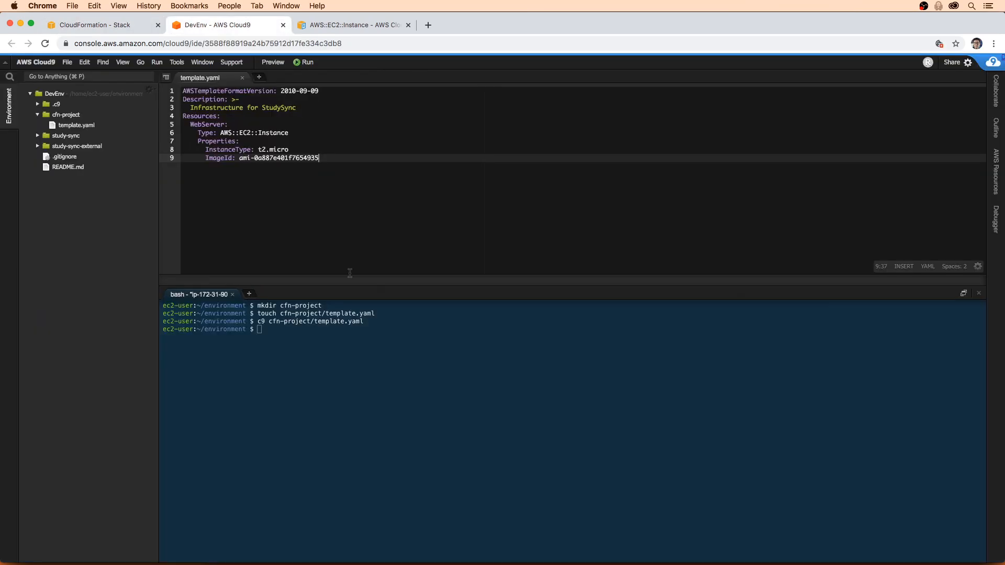
- Create an S3 bucket in us-east-1 with aws s3api create-bucket, named study-sync- followed by the owner's short name
click(376, 352)
text(aws s3api create-bu)
text(--bucket )
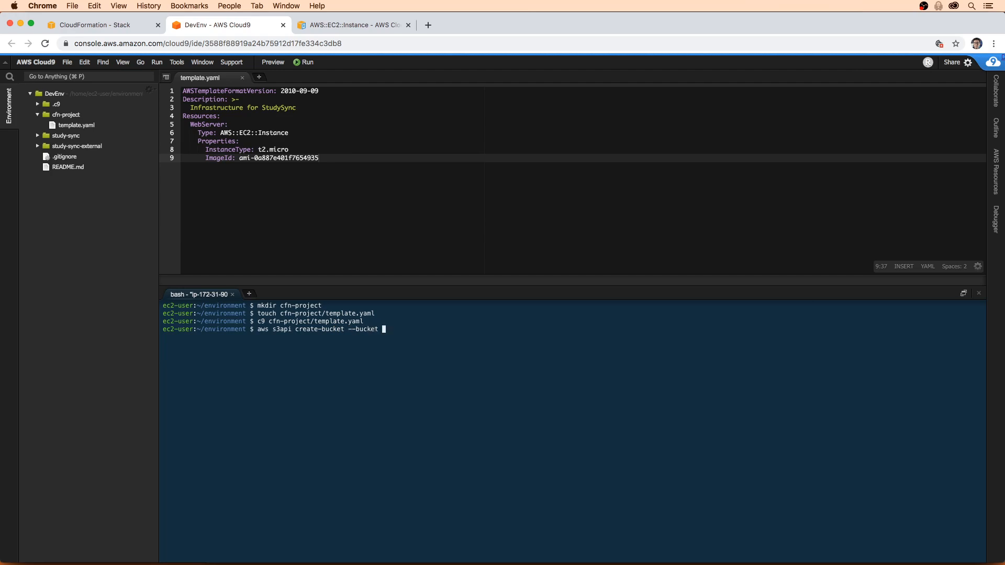
text(study-sync-)
text(andrew)
text(-rb)
key(BackSpace)
key(BackSpace)
key(BackSpace)
text(b --region us-east-1)
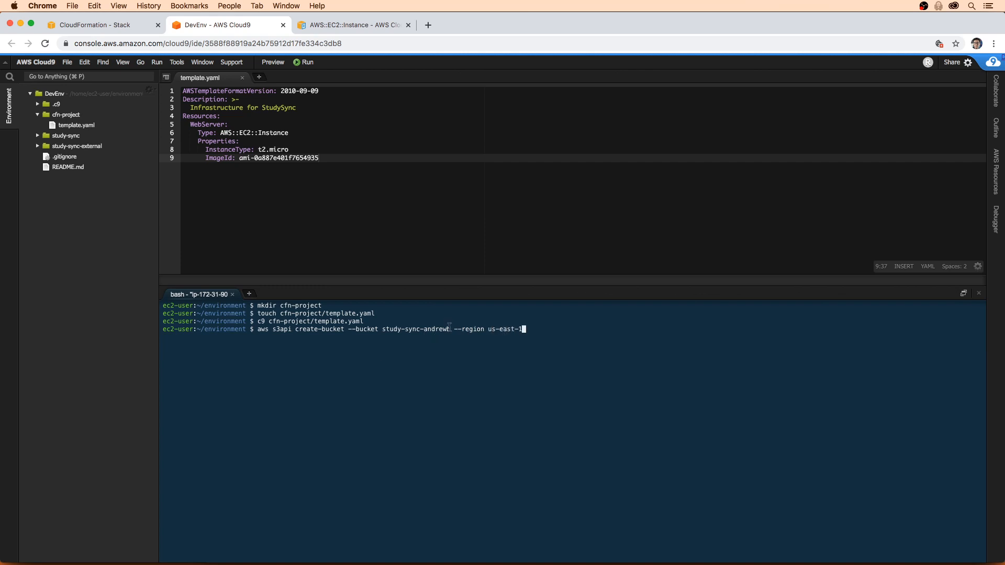
drag(449, 329, 384, 327)
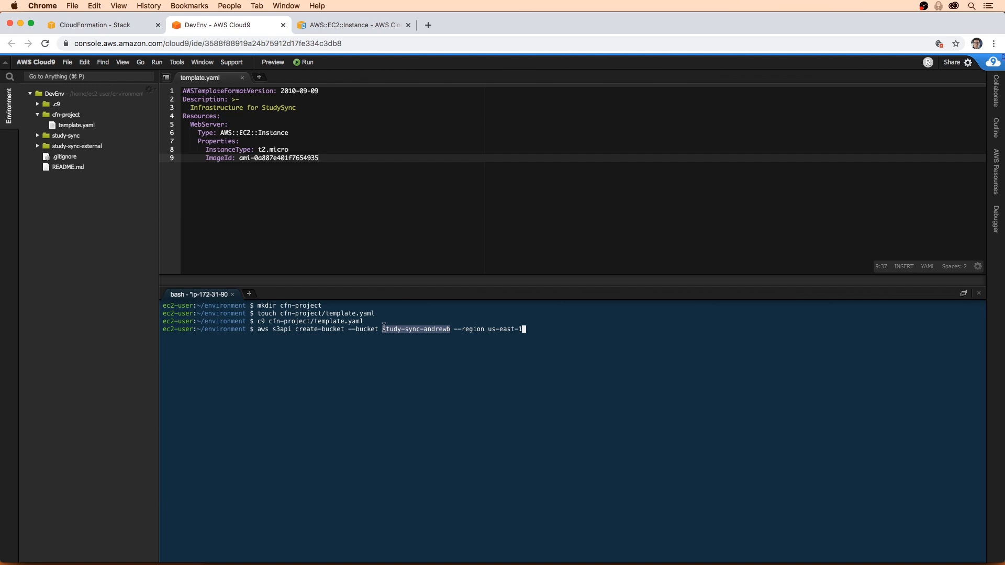
click(384, 327)
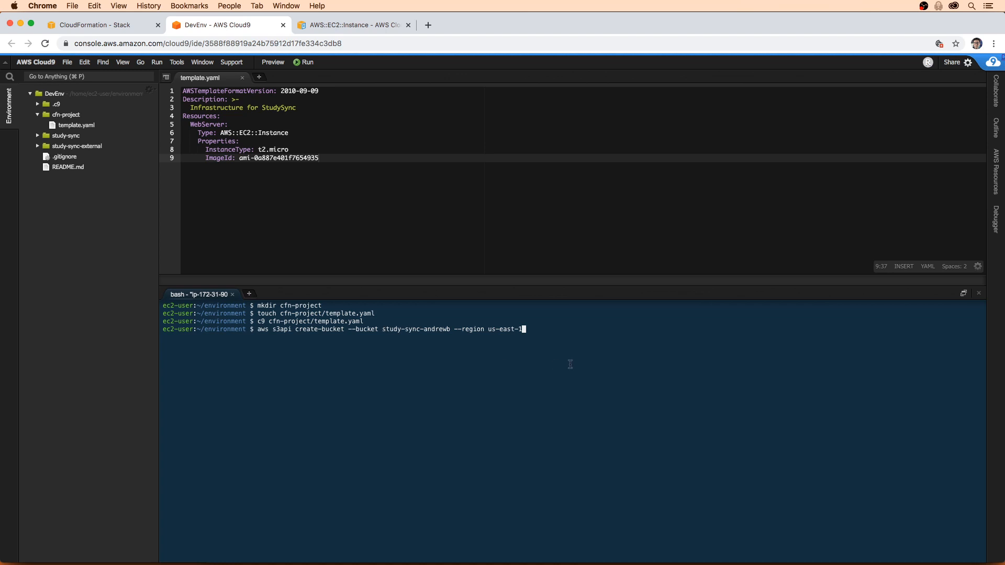
key(Return)
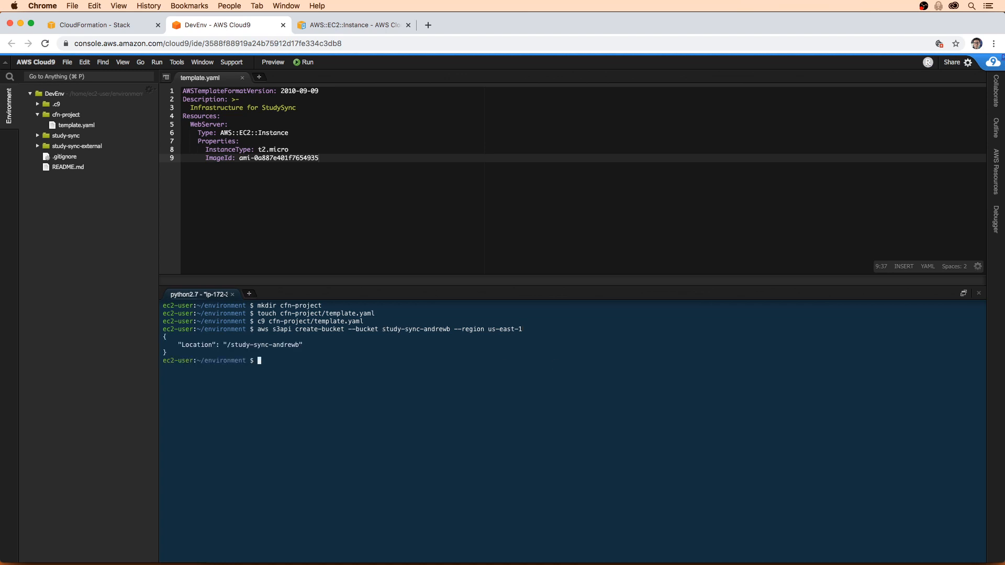
drag(206, 353, 173, 334)
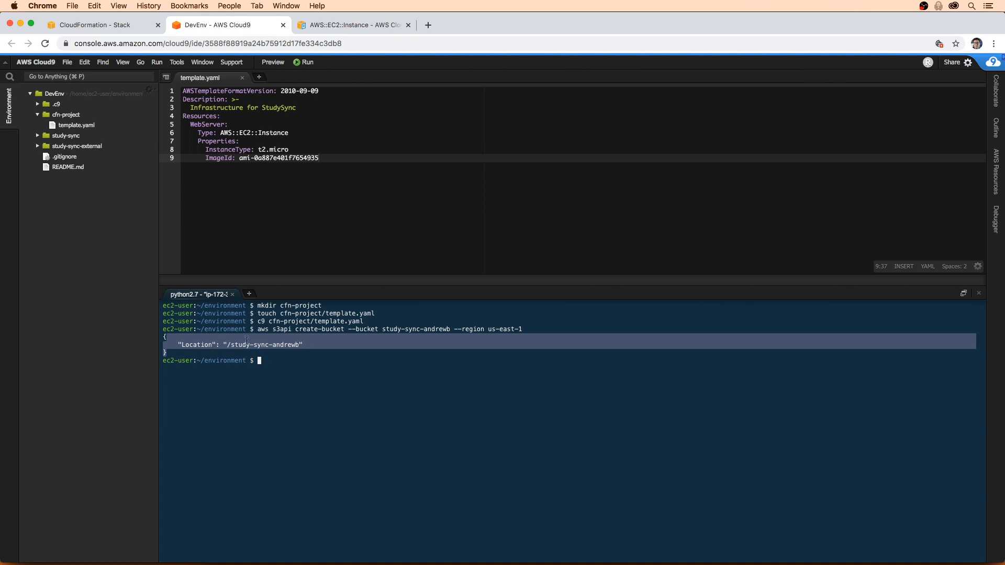
click(308, 362)
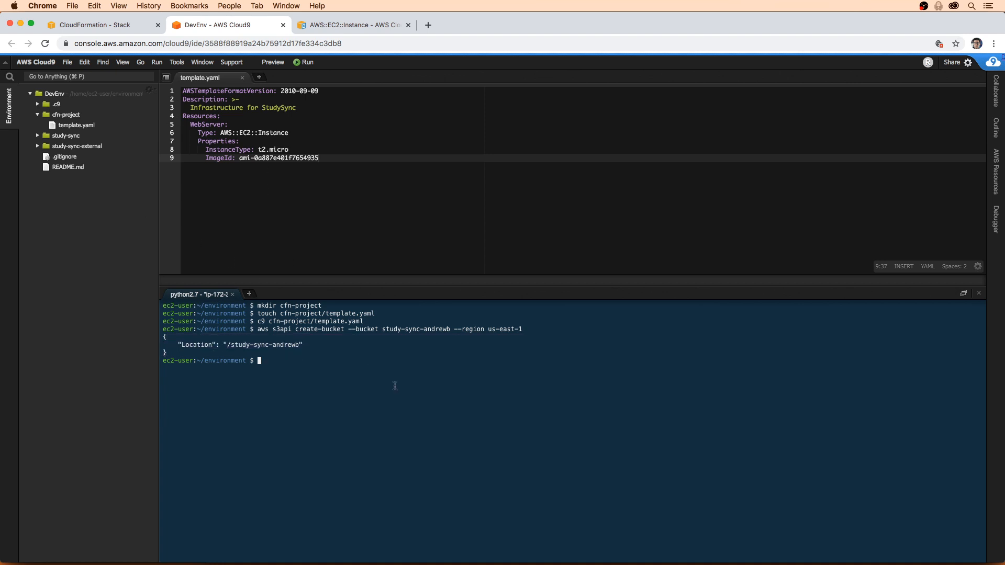
- Upload ~/environment/cfn-project/template.yaml to the new study-sync bucket as template.yml with aws s3 cp
text(aws s3)
drag(273, 329, 289, 329)
click(304, 365)
text(cp ~/en)
key(Tab)
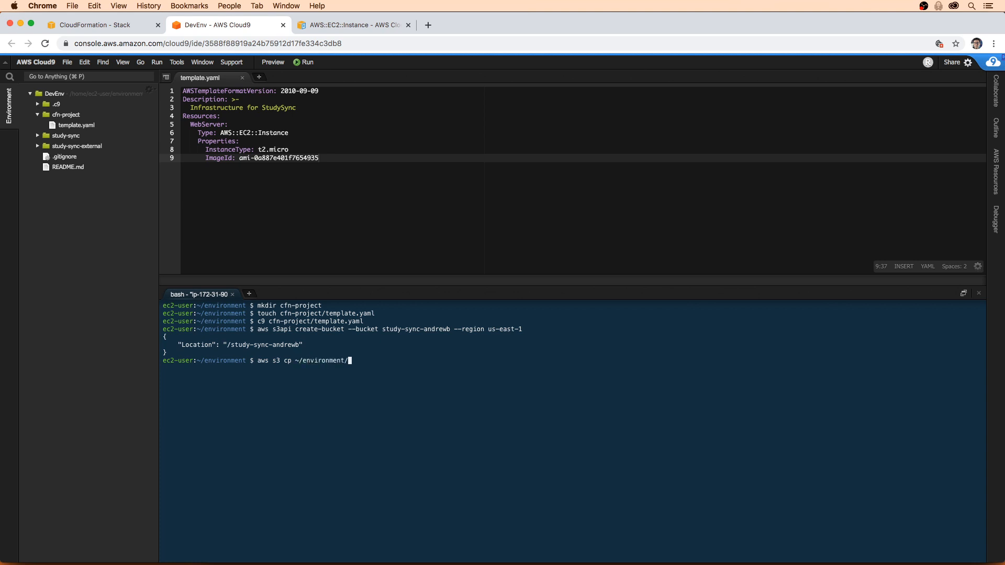
text(cf)
key(Tab)
text(t)
key(Tab)
text(s3://stu)
drag(451, 329, 383, 329)
key(super+c)
click(557, 357)
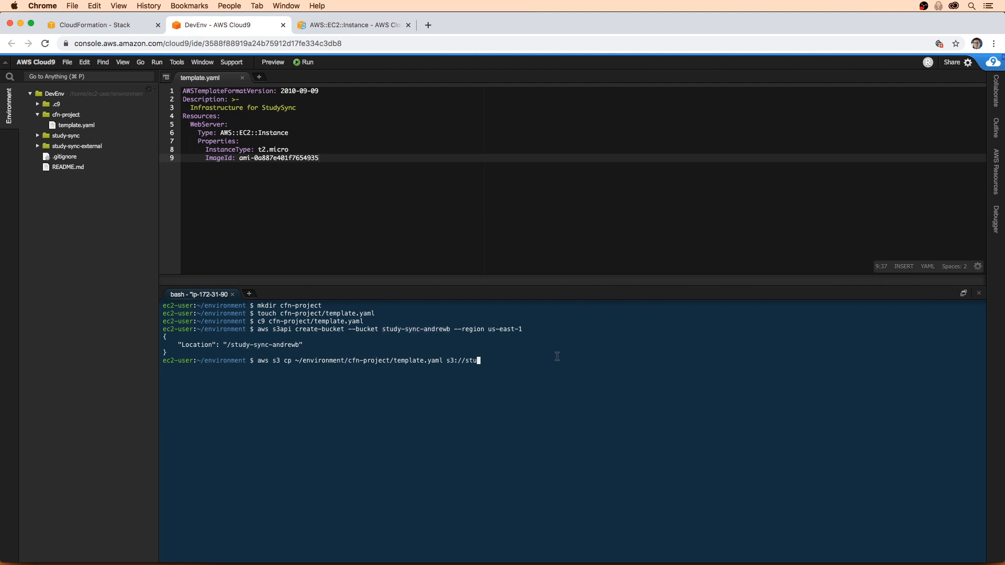
key(BackSpace)
key(BackSpace)
key(BackSpace)
key(super+v)
text(/template.yml)
key(Return)
key(ctrl+c)
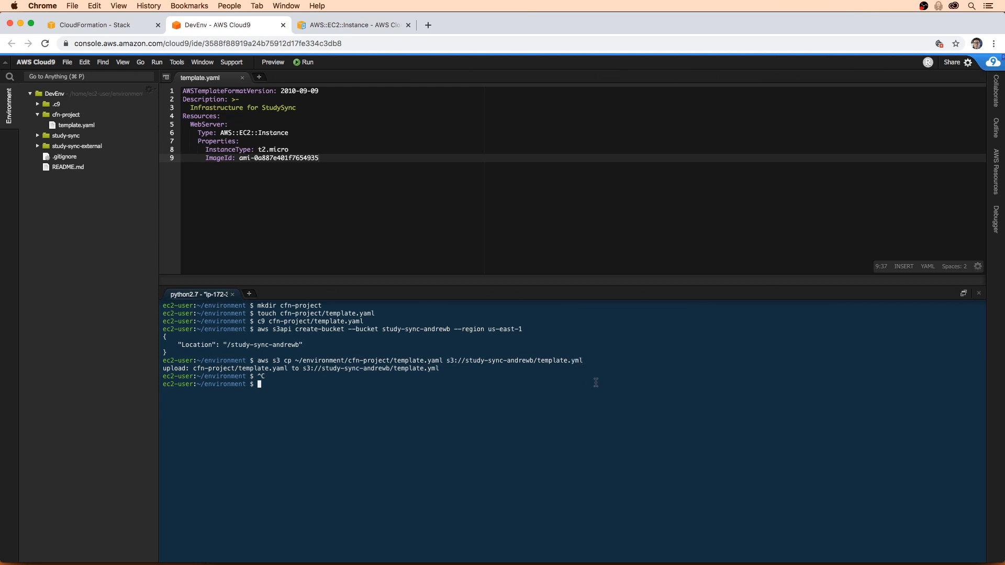
- Upload ~/environment/cfn-project/template.yaml to the study-sync bucket again with the object name corrected to template.yaml
key(Up)
key(Left)
key(Left)
text(a)
key(Return)
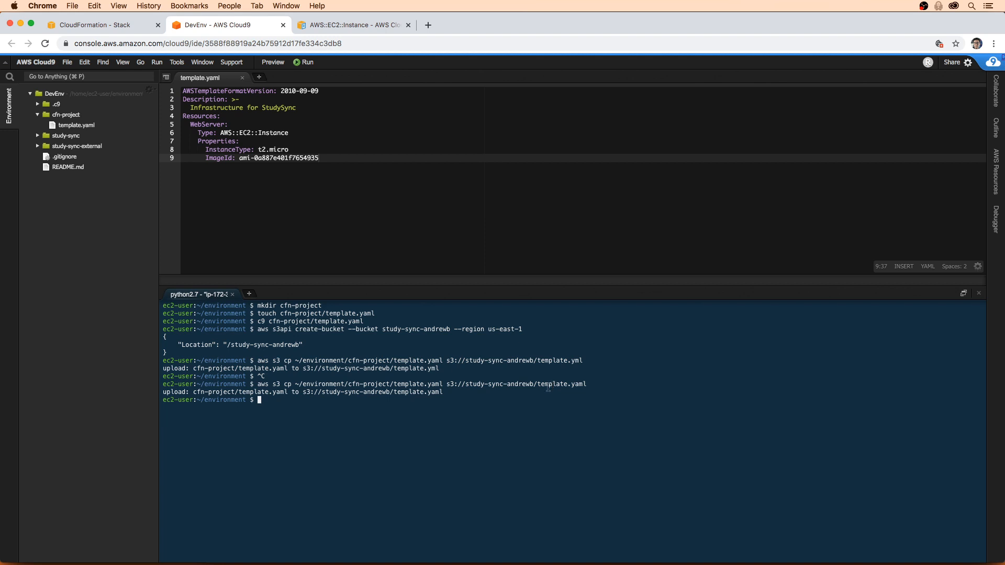
- Delete the misnamed template.yml from the study-sync bucket with aws s3 rm
text(aws s3 rm)
drag(582, 360, 447, 361)
key(super+c)
key(super+v)
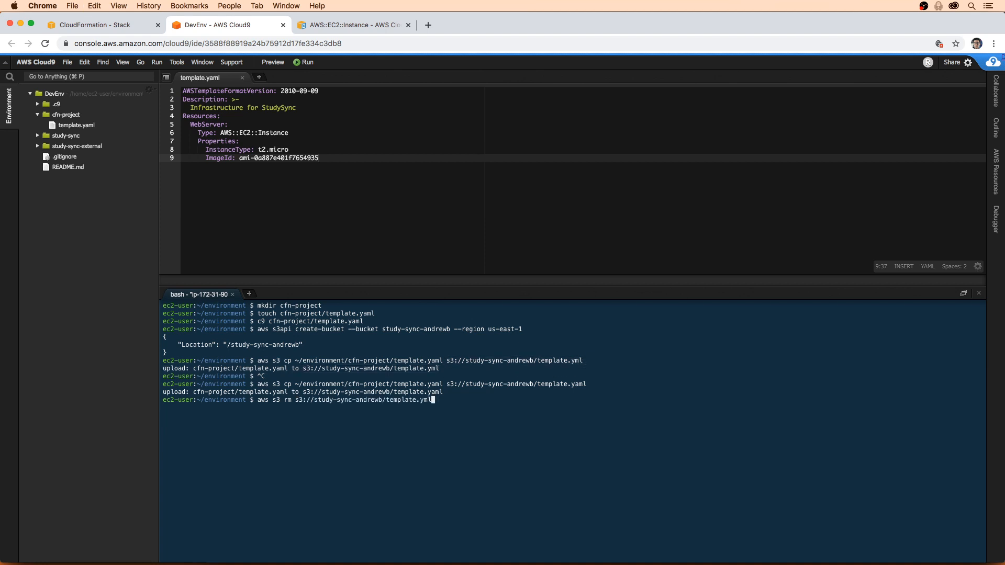
key(Return)
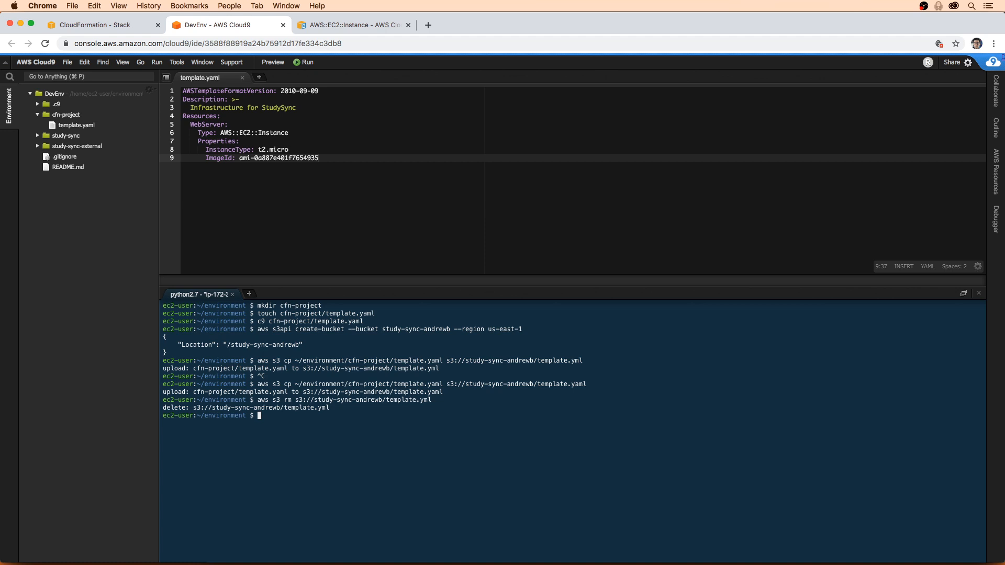
drag(587, 385, 257, 381)
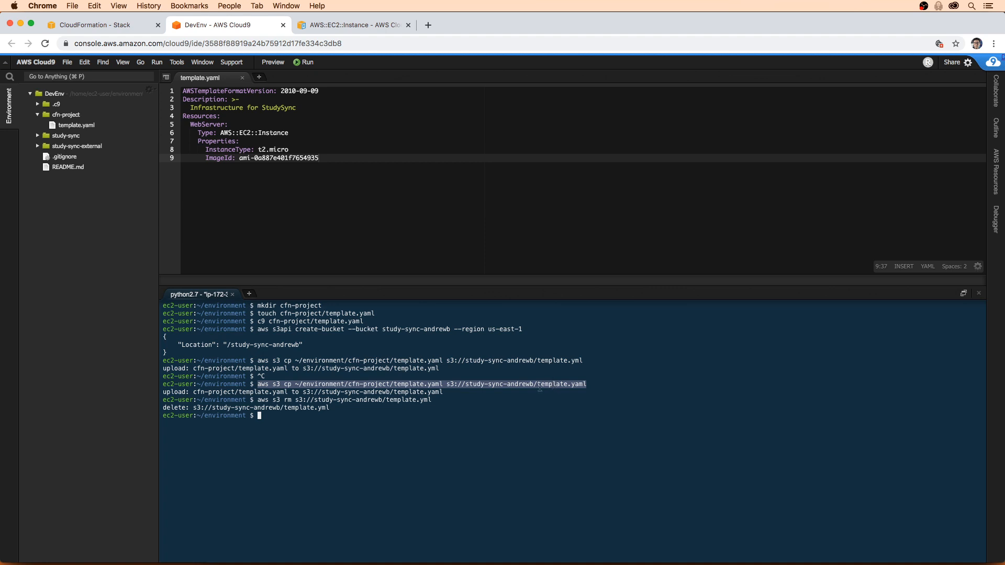
click(503, 391)
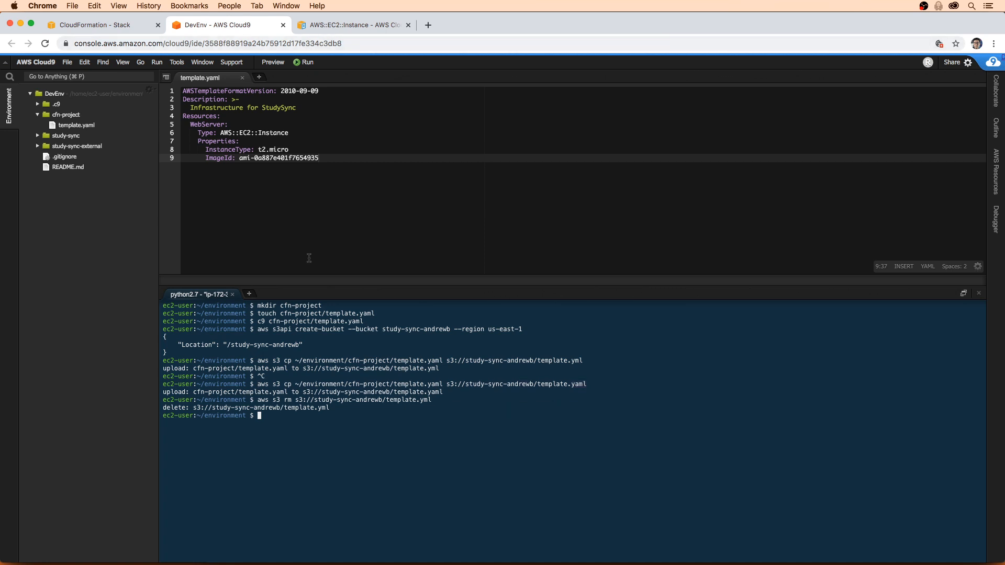
- Open the S3 console in a new browser tab from the CloudFormation page and open the new study-sync bucket
click(105, 25)
click(271, 361)
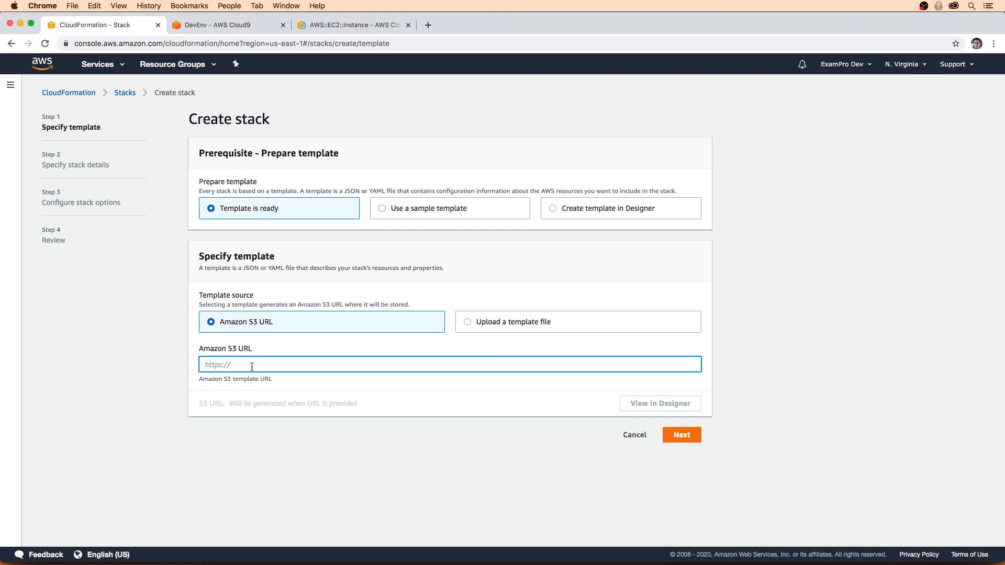
click(101, 64)
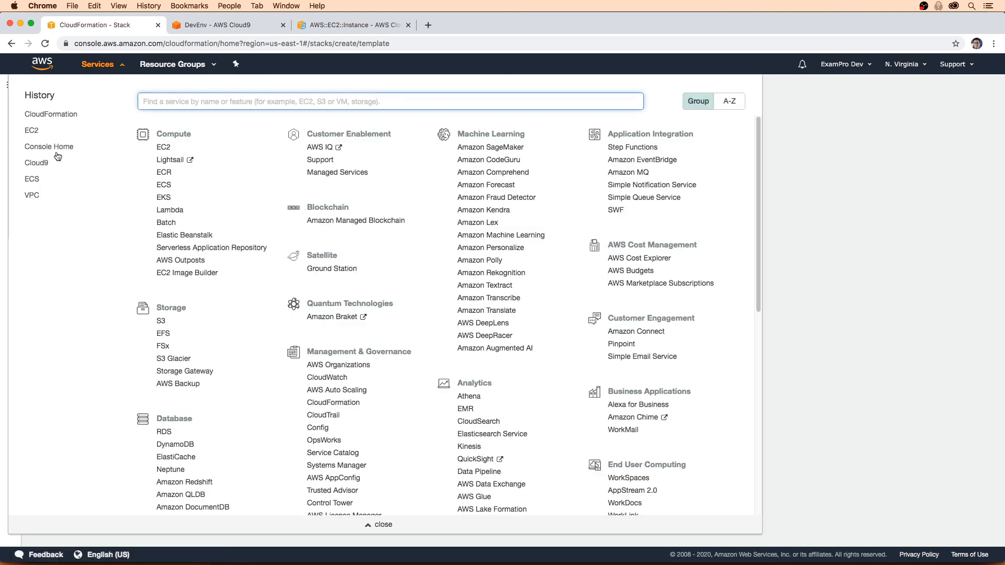
text(s3)
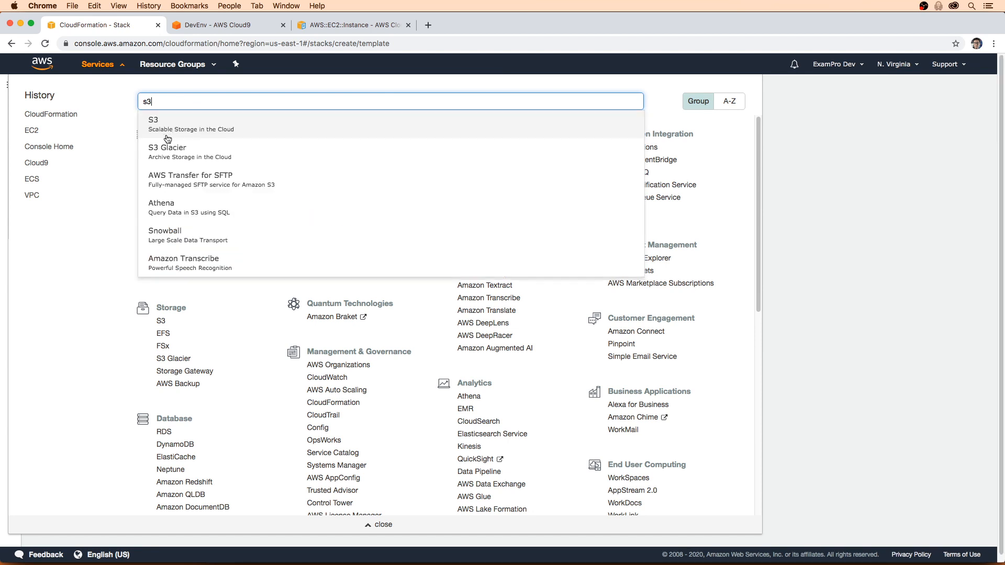
right_click(187, 122)
click(322, 27)
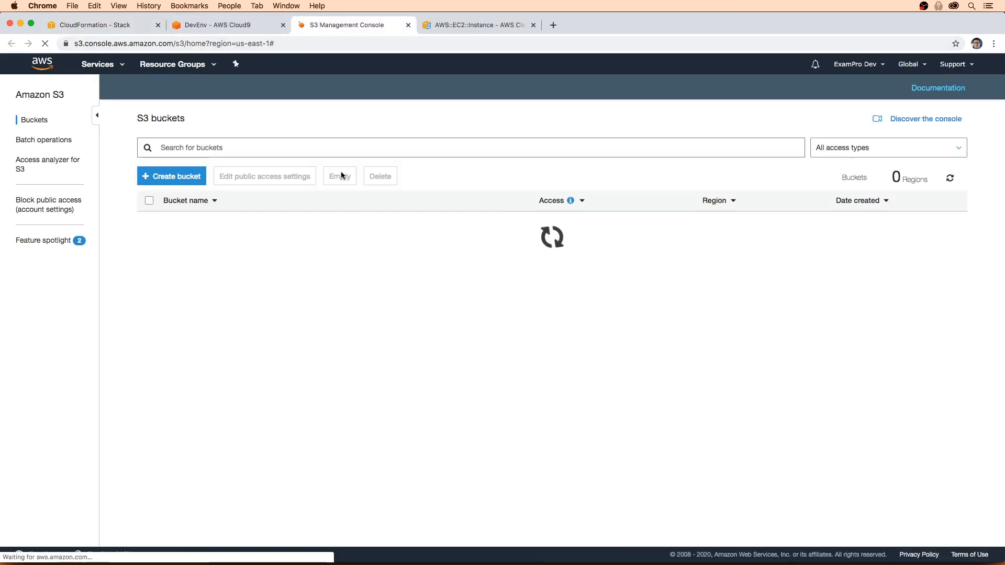
click(230, 264)
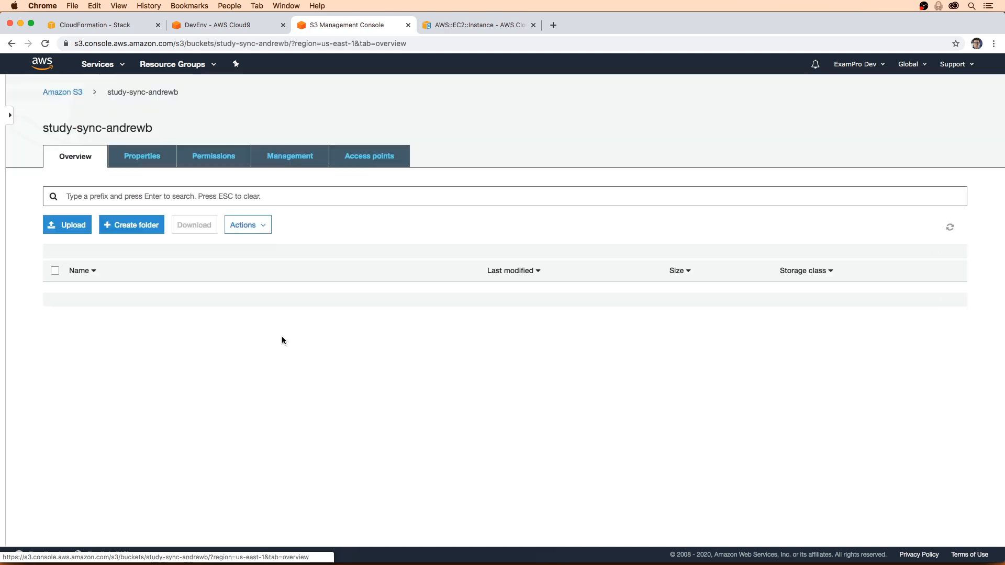
- Open the details of template.yaml in the bucket and copy its Object URL
click(157, 292)
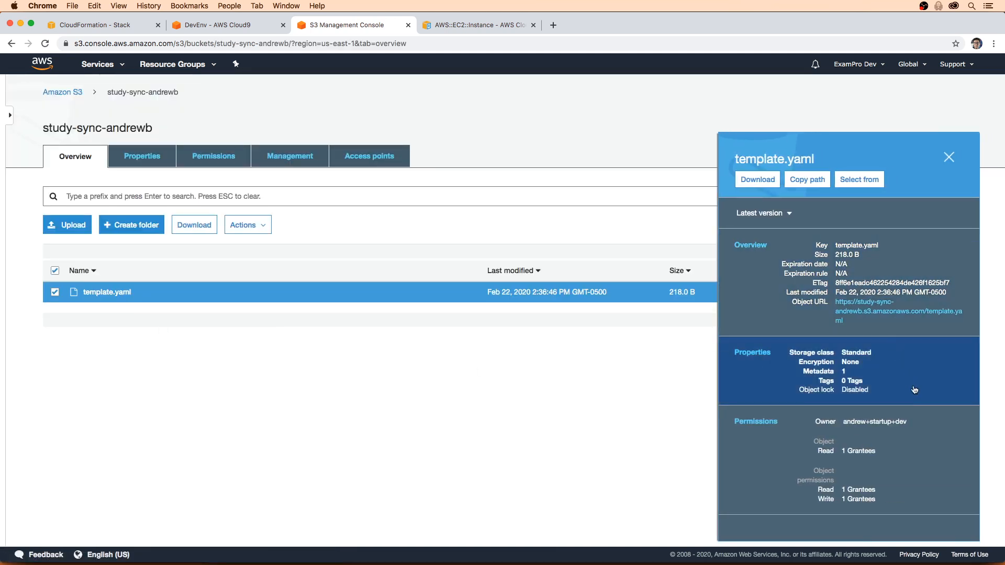
drag(861, 325, 833, 305)
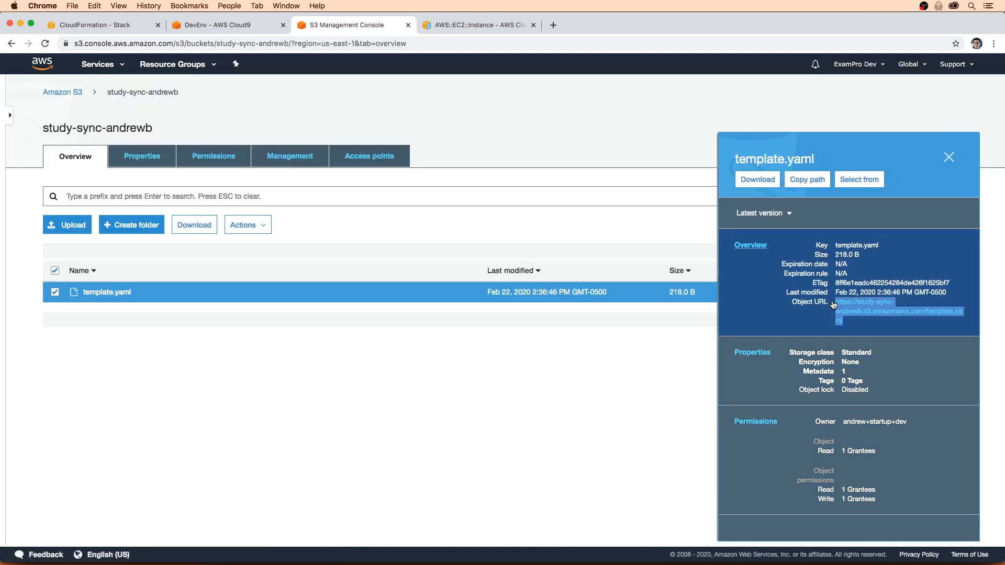
key(super+c)
click(774, 310)
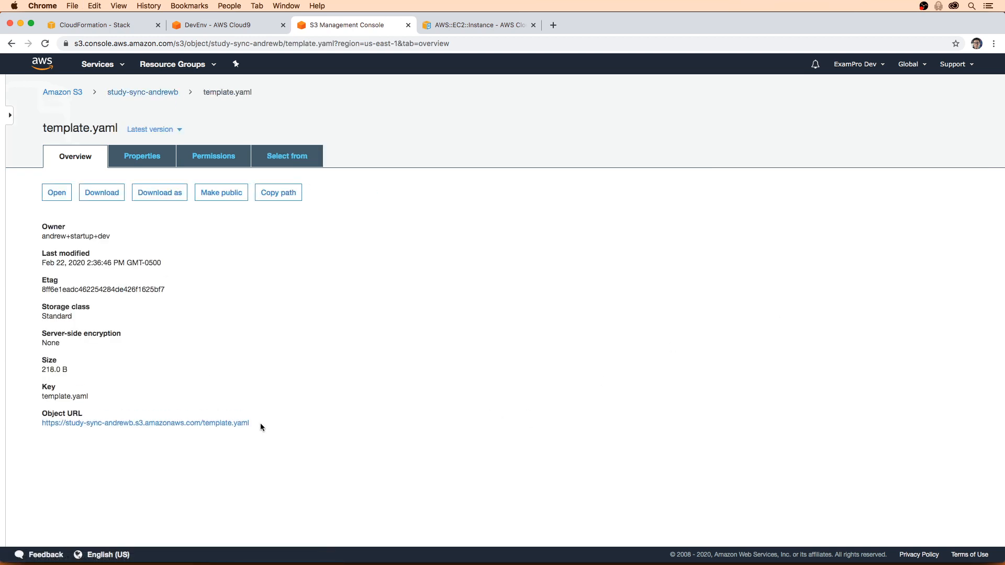
drag(259, 423, 34, 421)
key(super+c)
- Set the CloudFormation template's Amazon S3 URL to the copied template.yaml object URL and proceed to the stack details
click(105, 25)
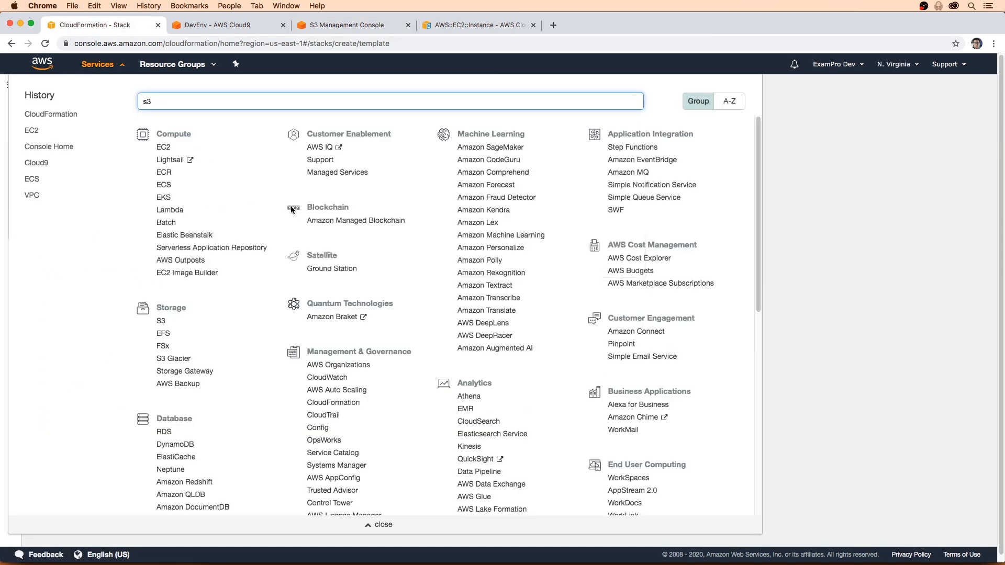
click(836, 188)
click(368, 361)
key(super+v)
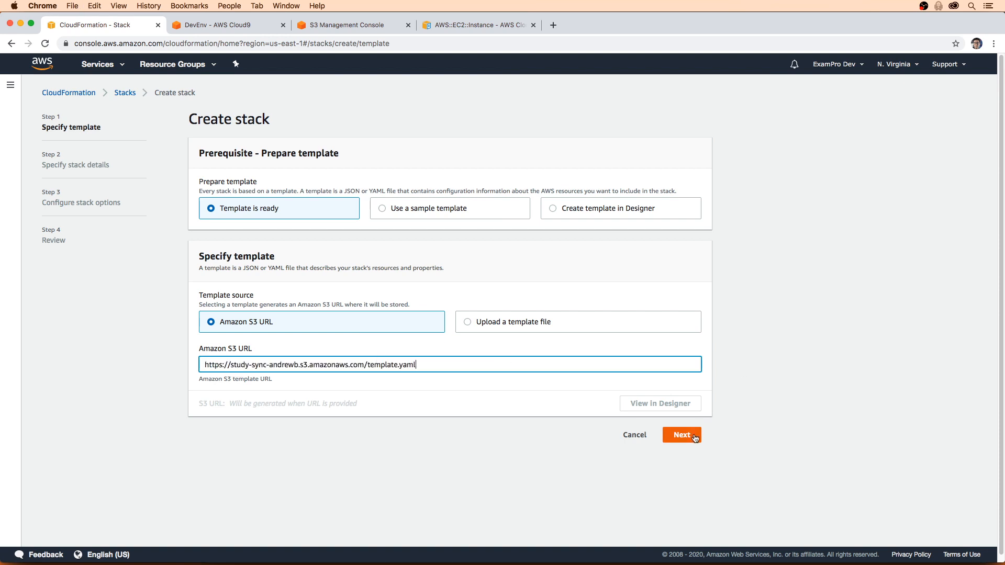
click(735, 406)
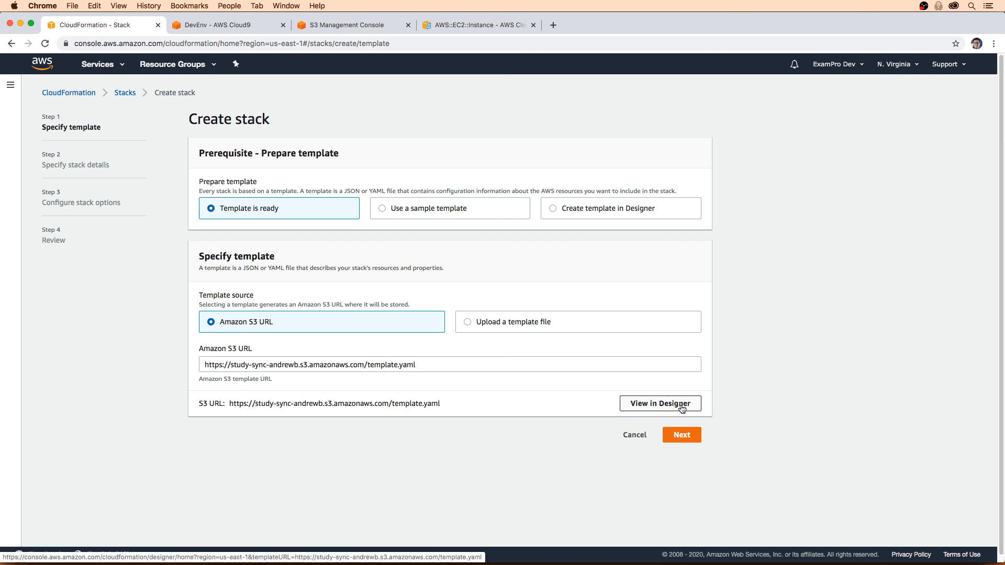
click(686, 433)
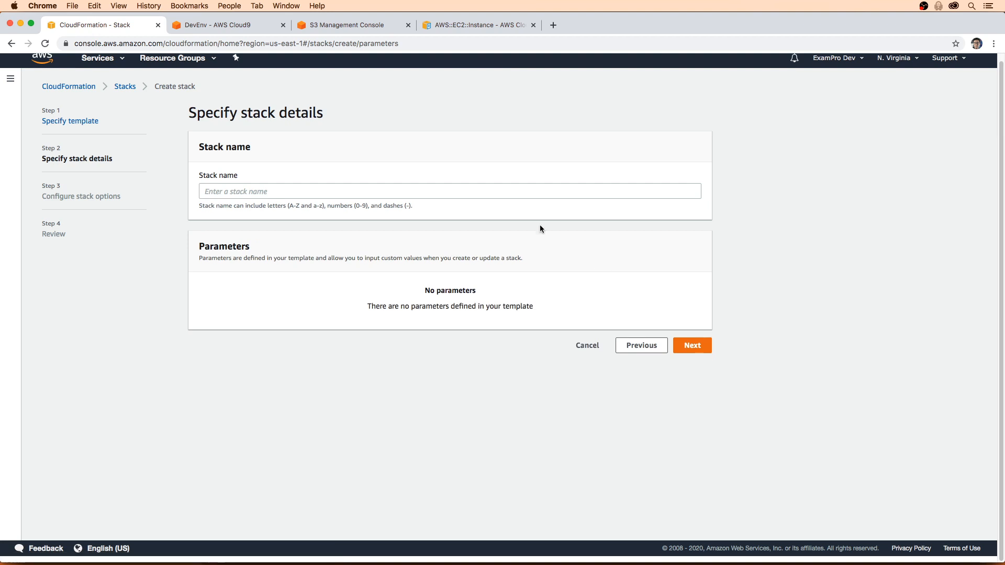
- Name the stack StudySync and continue to the stack options
click(310, 187)
text(StudySync)
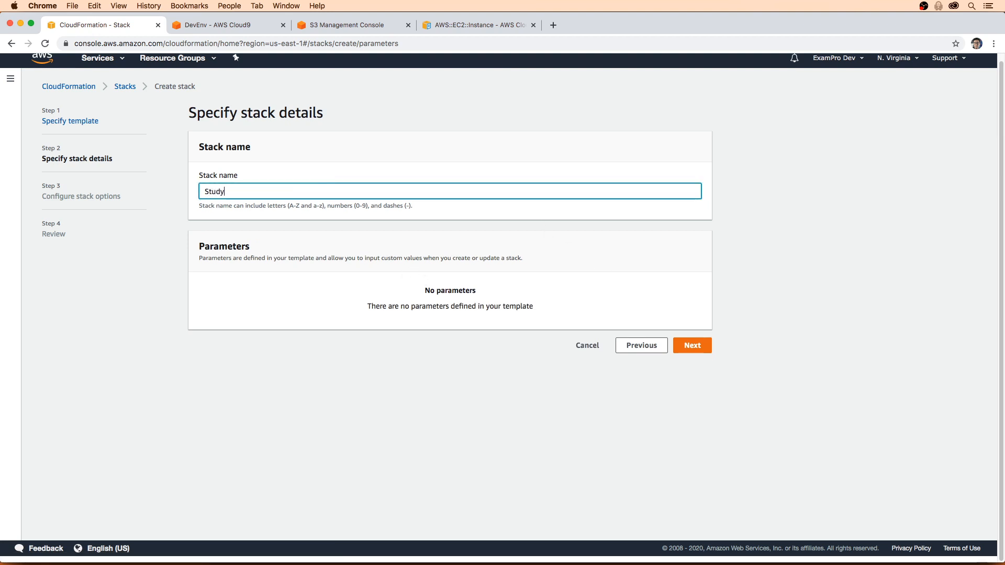
click(692, 345)
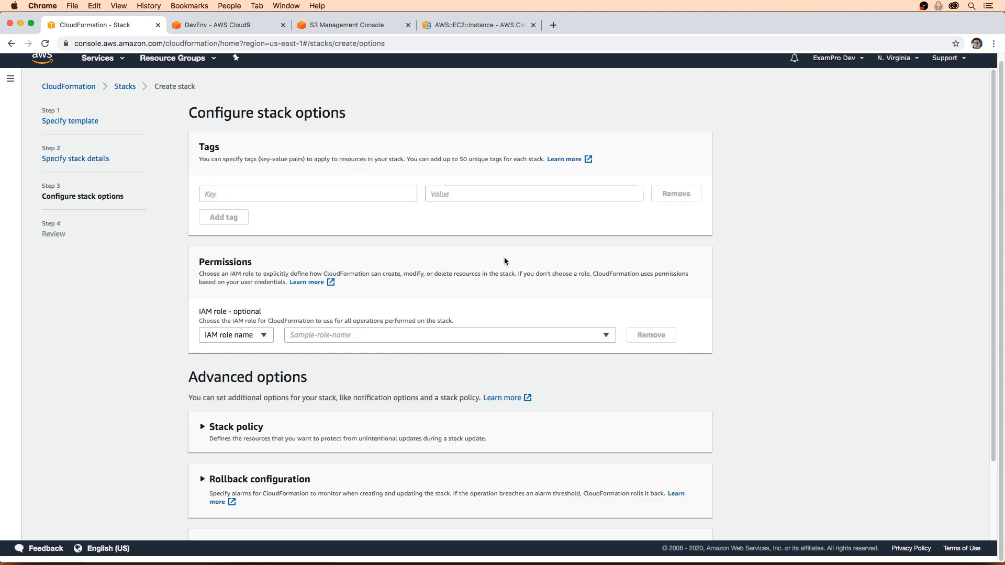
- Look through the stack policy, rollback, notification and stack creation options, keep their defaults and continue to the review
scroll(394, 355, down, 3)
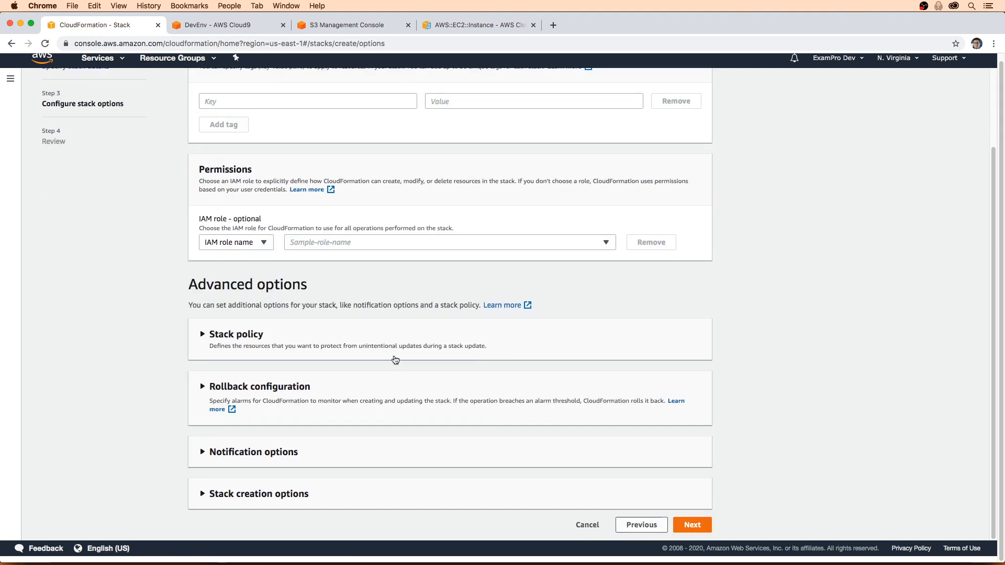
click(359, 490)
click(354, 453)
click(361, 387)
click(359, 335)
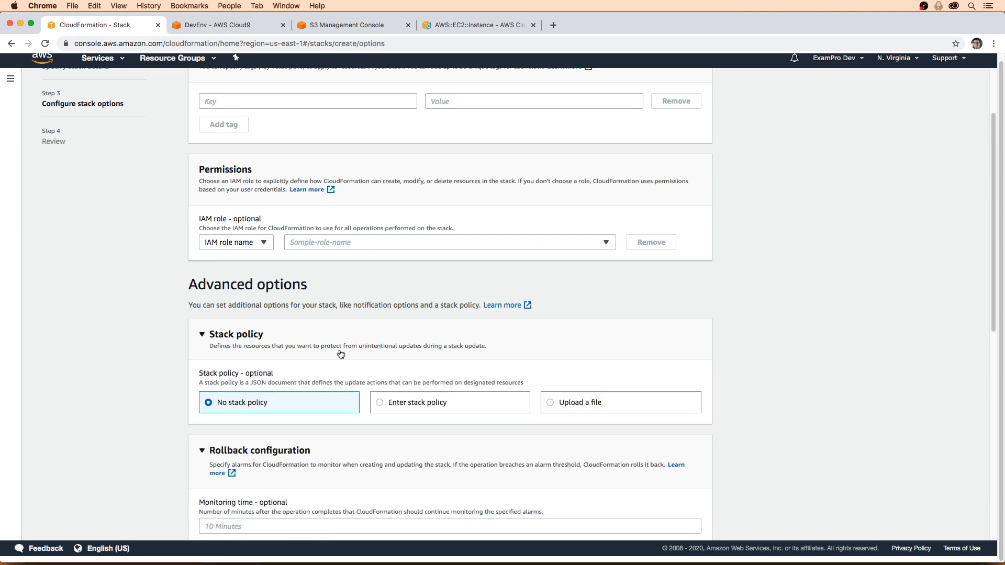
scroll(341, 365, down, 5)
scroll(471, 361, up, 10)
scroll(471, 450, down, 10)
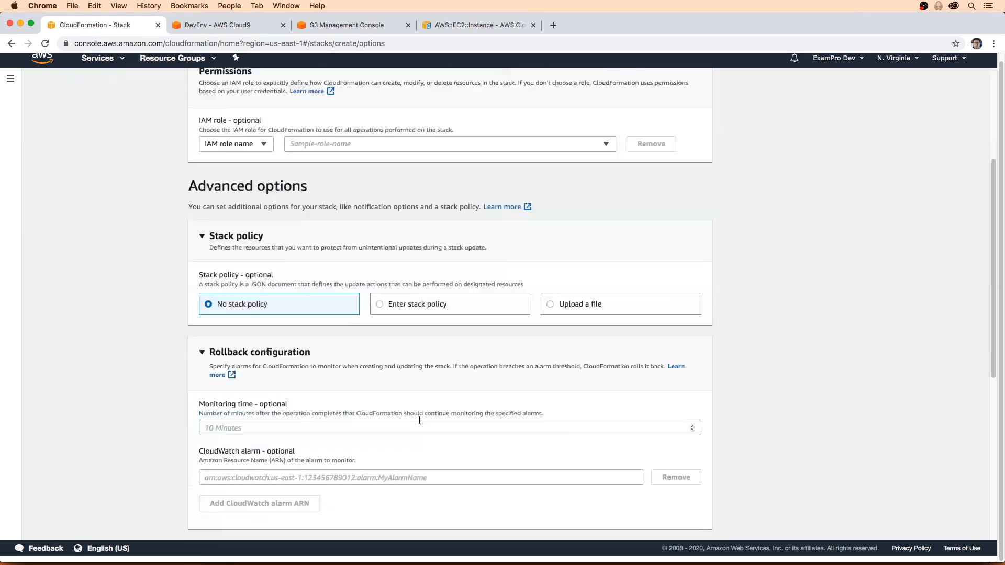
click(692, 525)
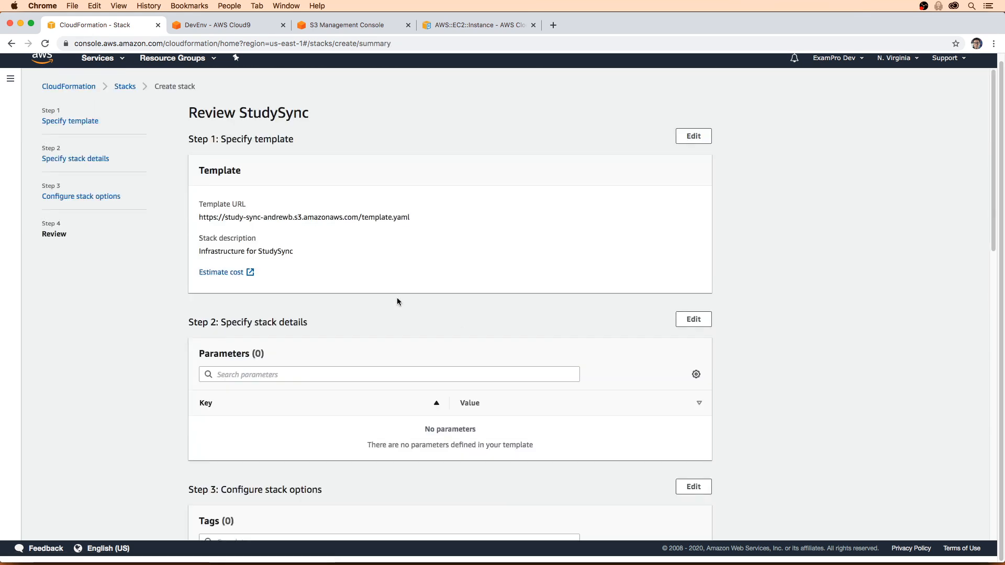
- Review the StudySync stack summary to its end and create the stack
scroll(447, 381, down, 10)
scroll(447, 381, down, 8)
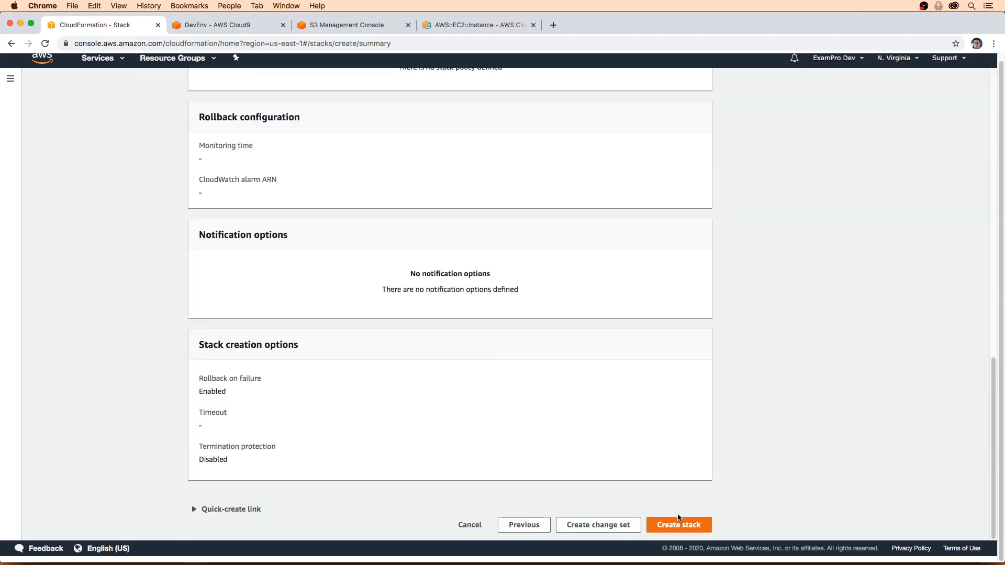
click(681, 524)
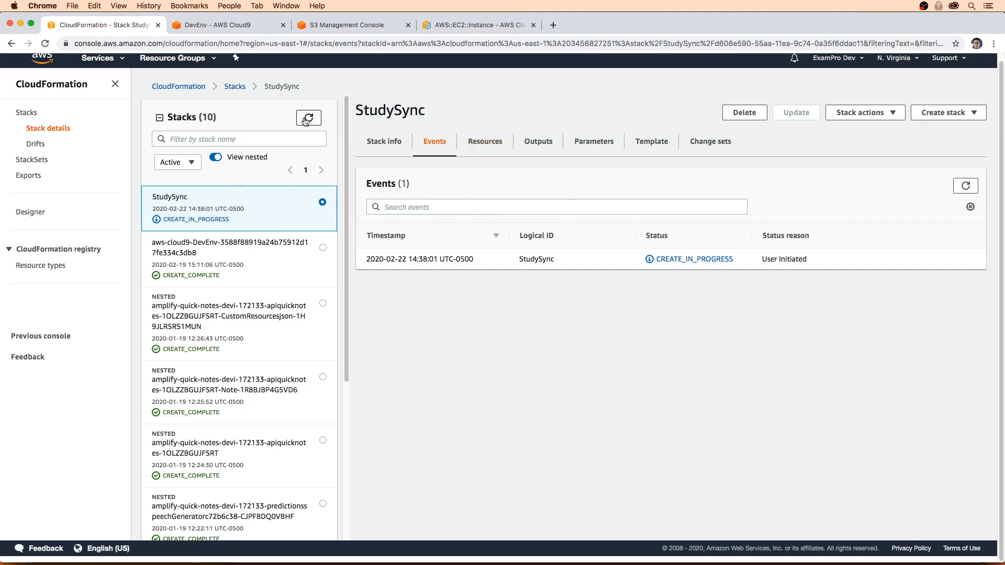
- Refresh the StudySync stack's events, check the WebServer creation status and compare it with the resources in template.yaml
click(968, 185)
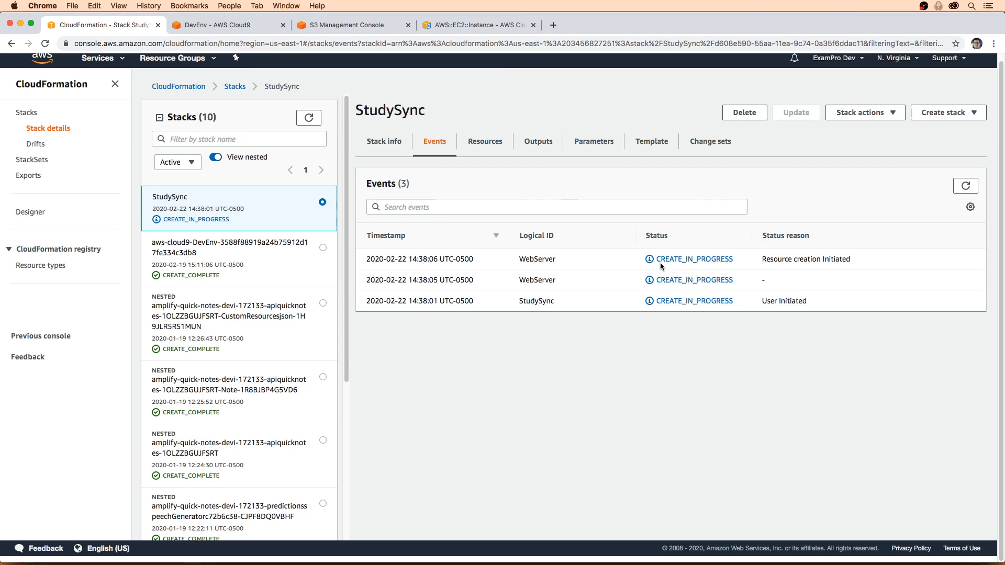
drag(661, 259, 732, 259)
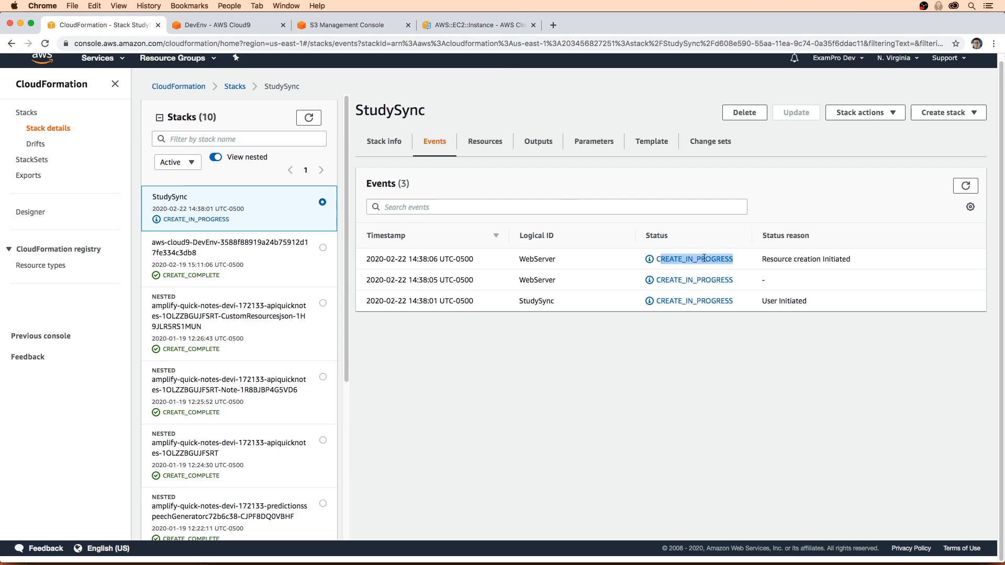
click(202, 26)
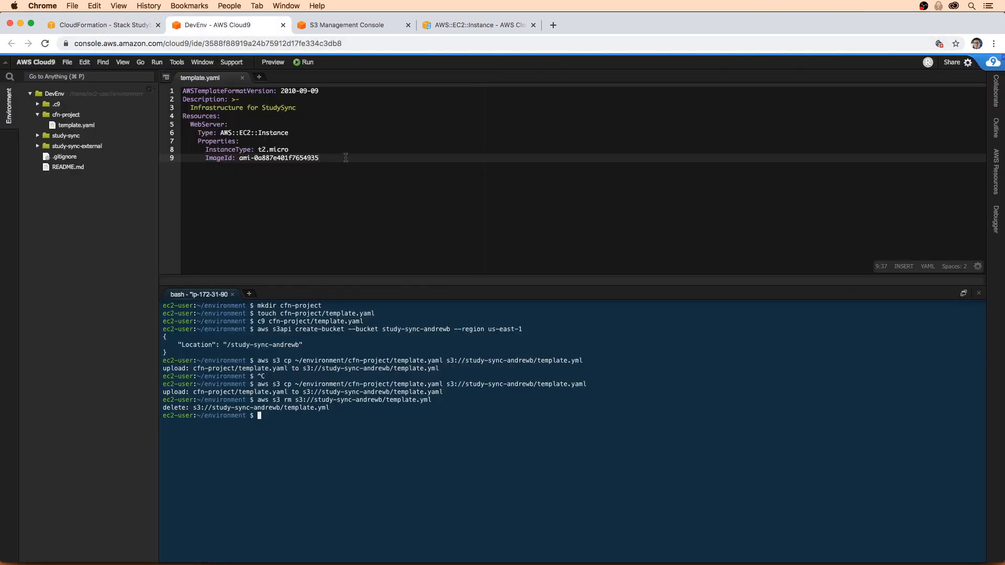
drag(349, 160, 234, 112)
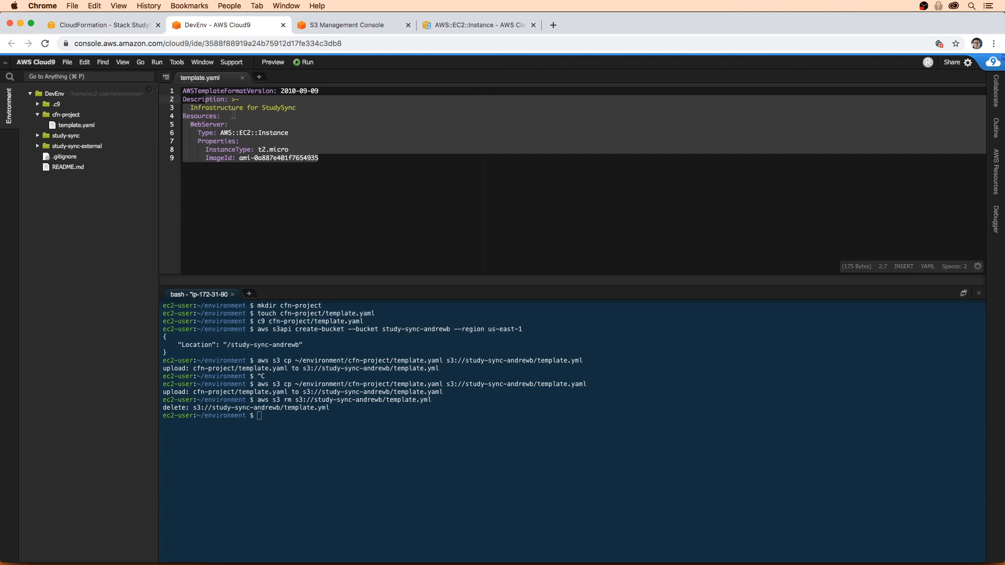
click(141, 24)
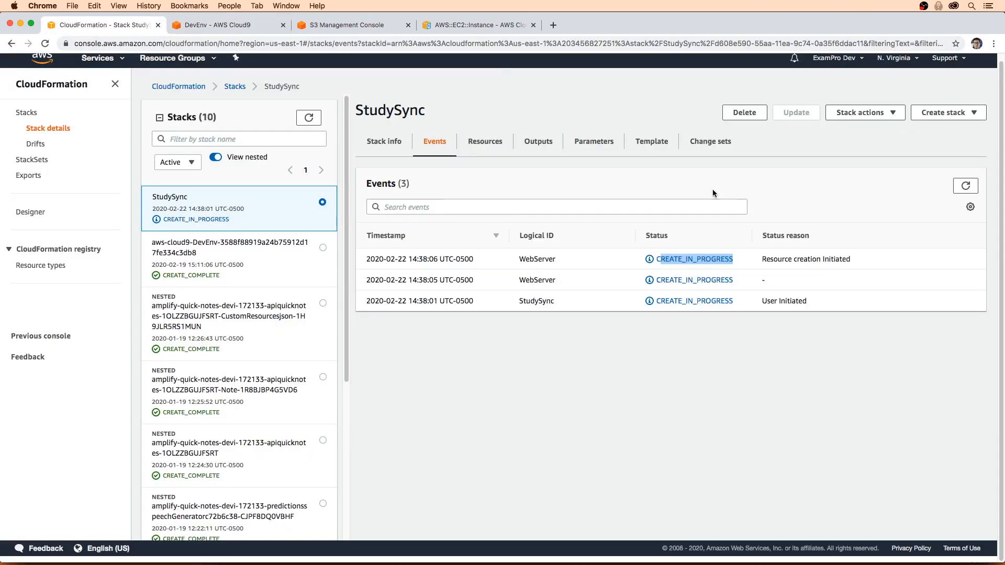
click(958, 186)
- List the StudySync stack's resources, open the WebServer's EC2 instance and check its state, then return to the stack
click(485, 142)
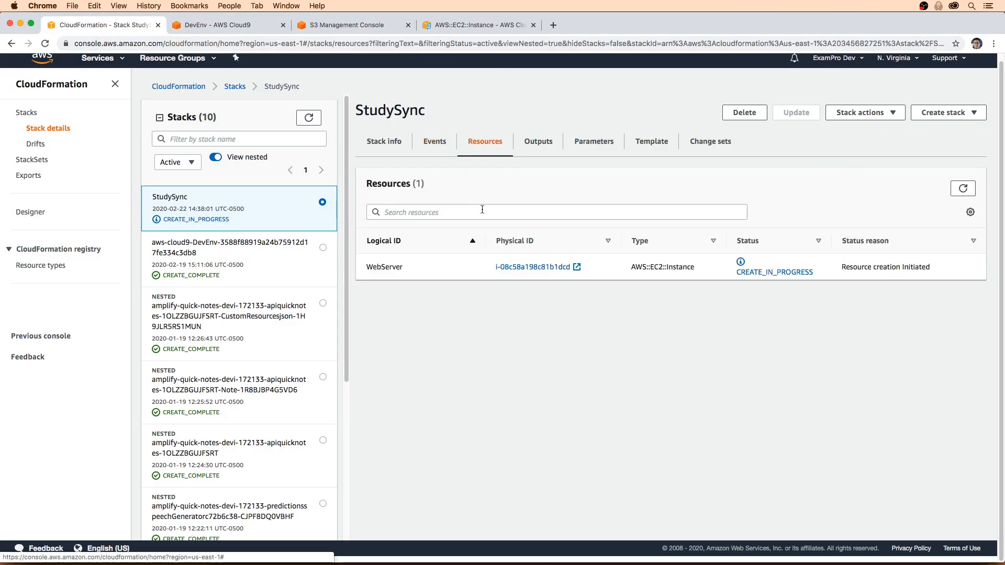
click(546, 268)
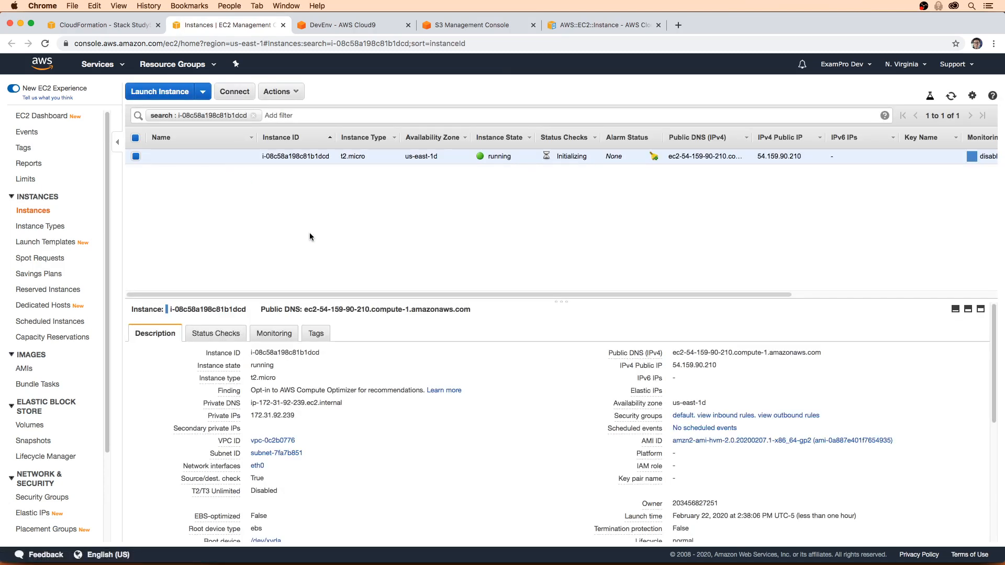
click(95, 27)
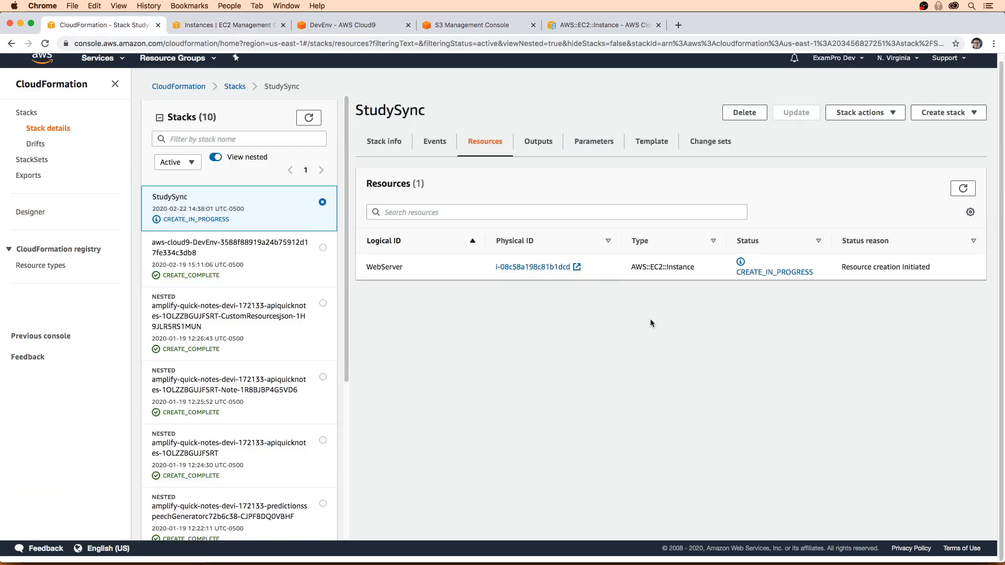
key(ctrl+Tab)
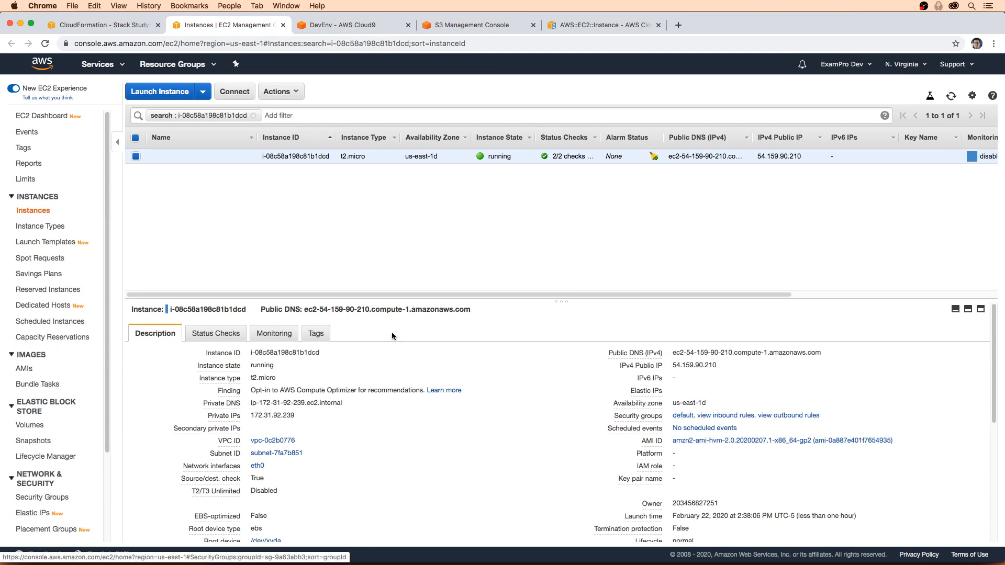
click(108, 27)
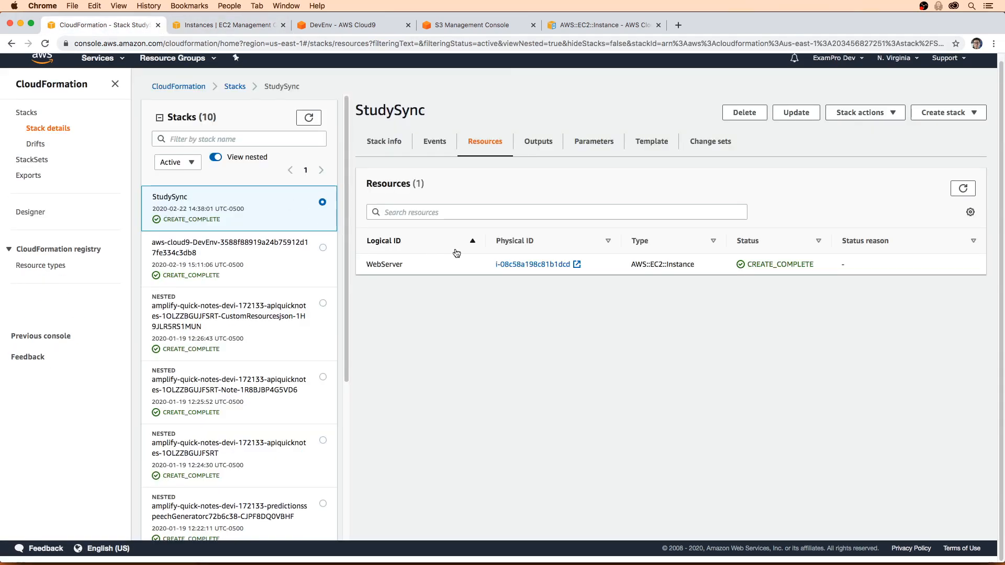
- Review the StudySync stack's events for the stack and WebServer creation statuses and refresh the list
click(430, 142)
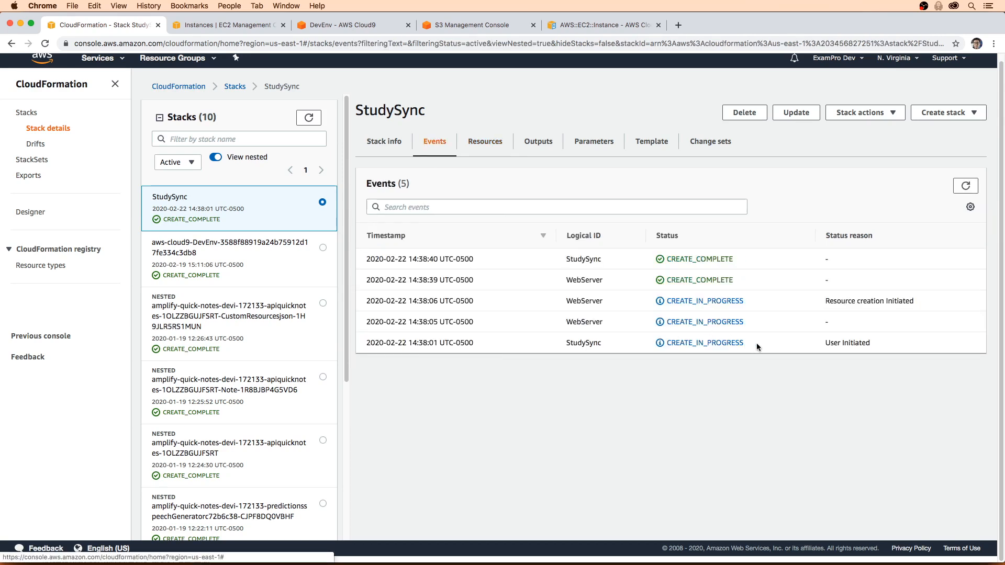
drag(741, 280, 722, 274)
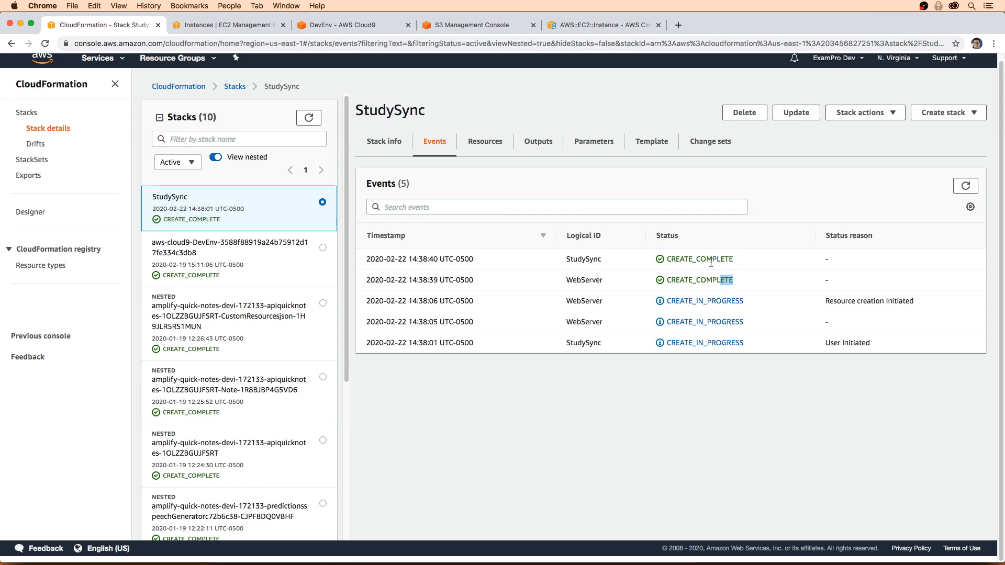
click(765, 244)
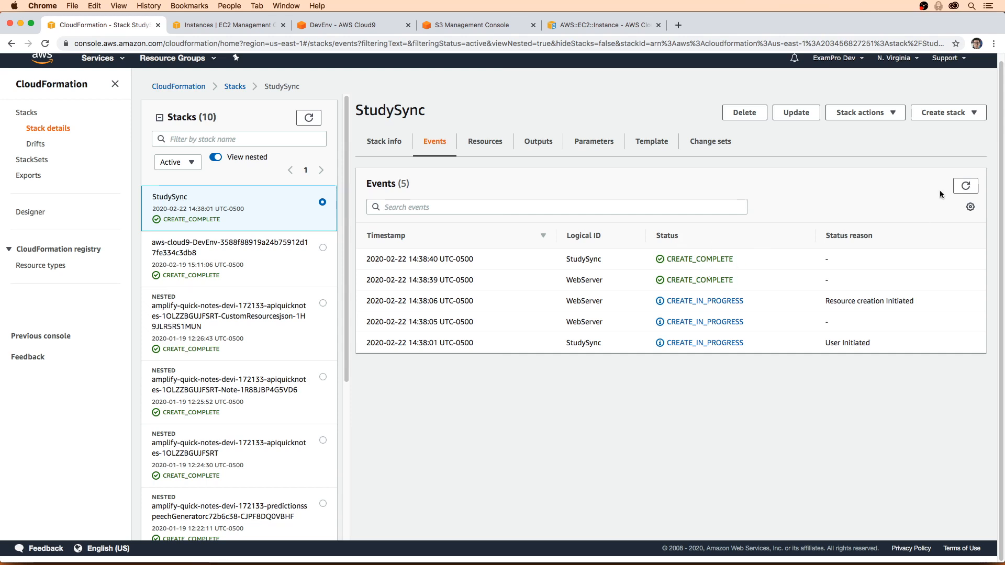
click(973, 189)
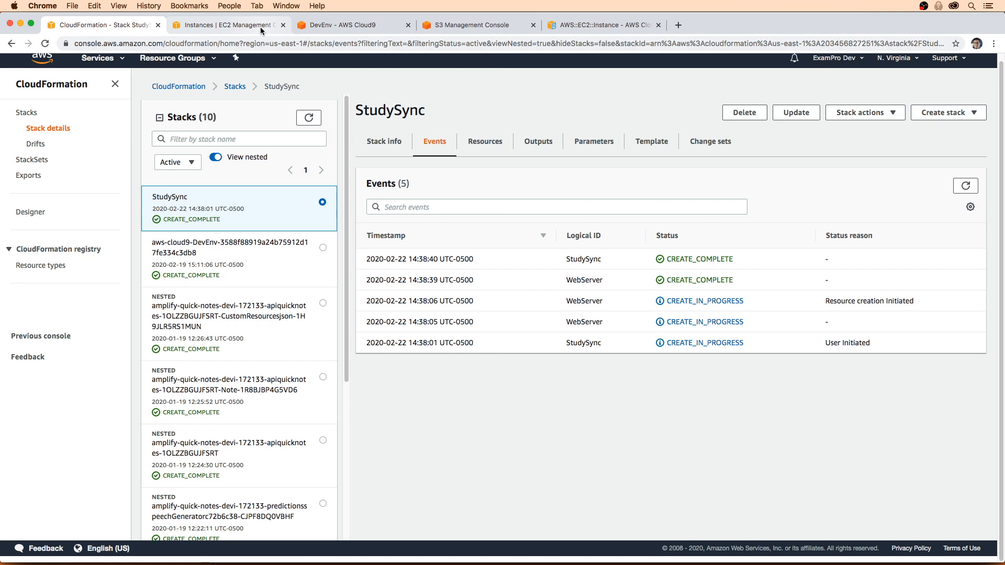
- Search the CloudFormation user guide for "secur" and open the AWS::EC2::SecurityGroup reference to examine its YAML syntax
click(335, 24)
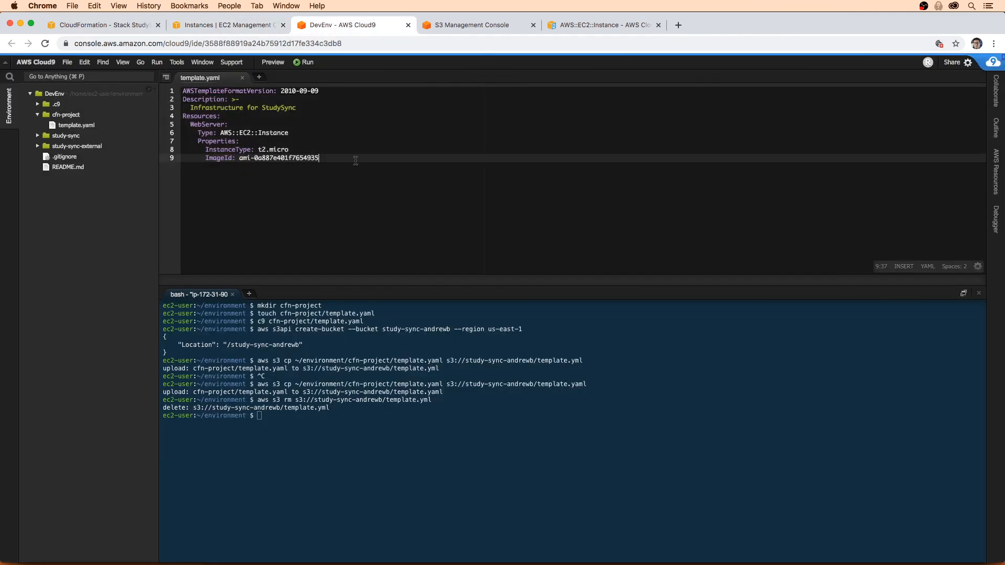
click(599, 25)
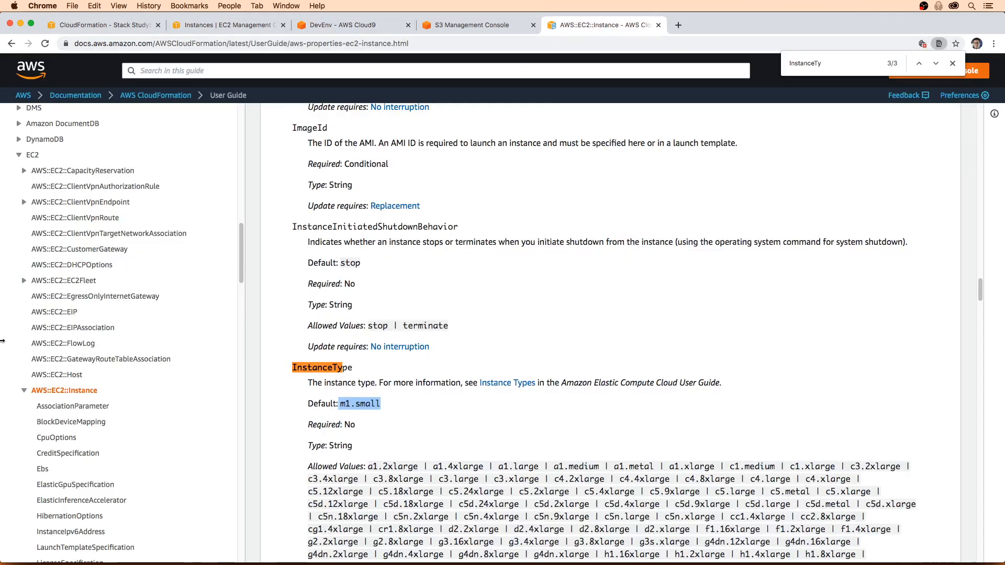
scroll(60, 353, down, 1)
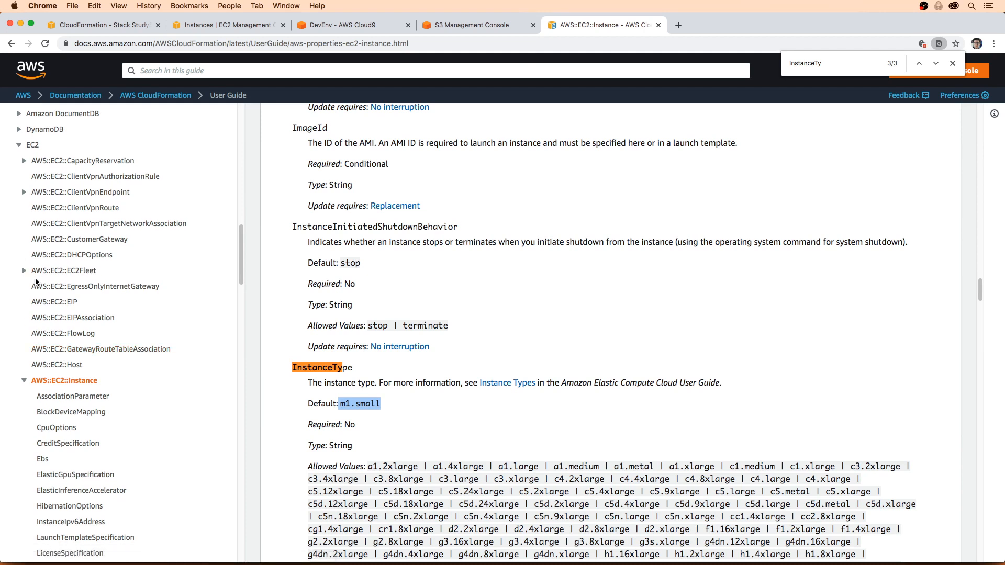
key(super+f)
text(secur)
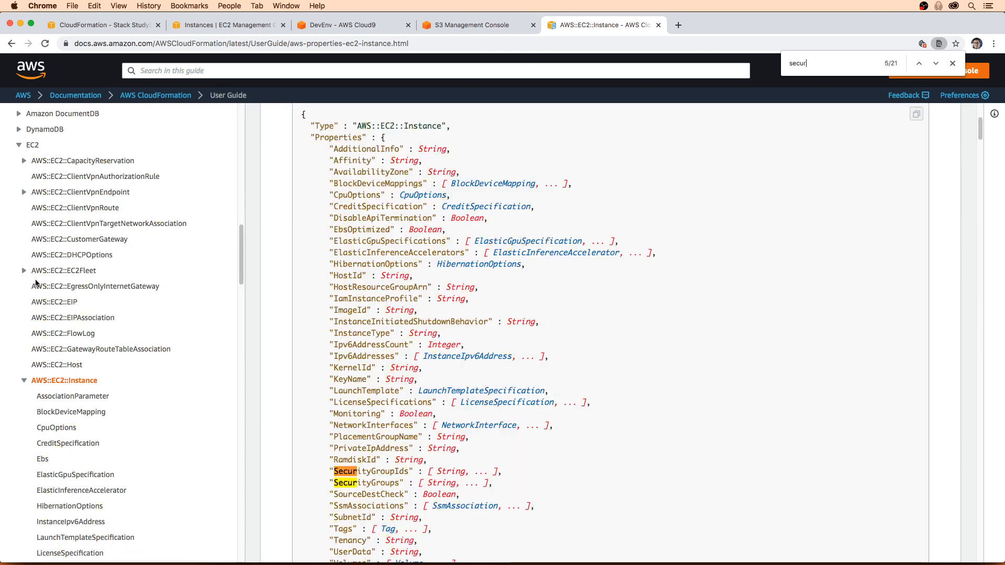
scroll(55, 280, down, 3)
scroll(55, 283, down, 5)
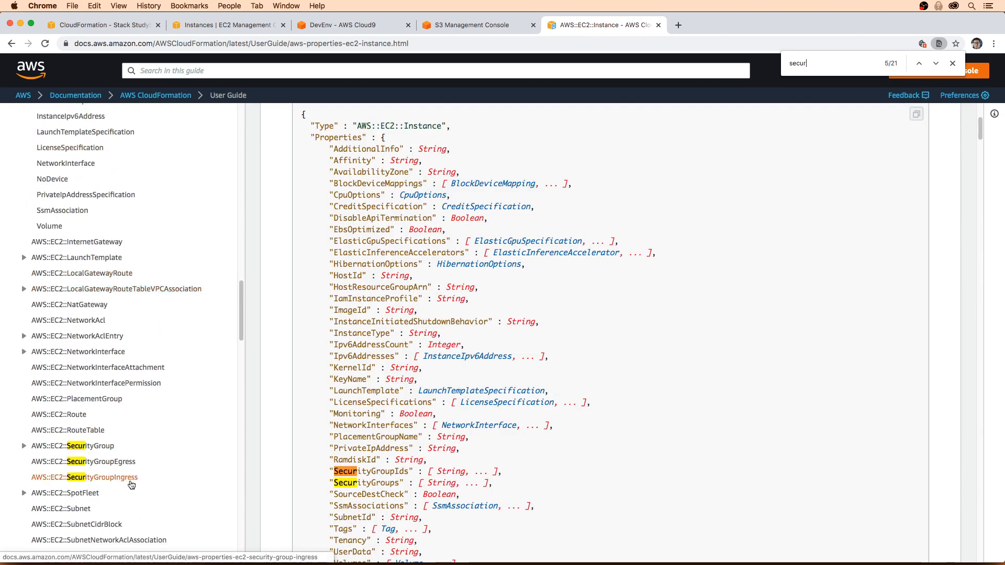
click(143, 444)
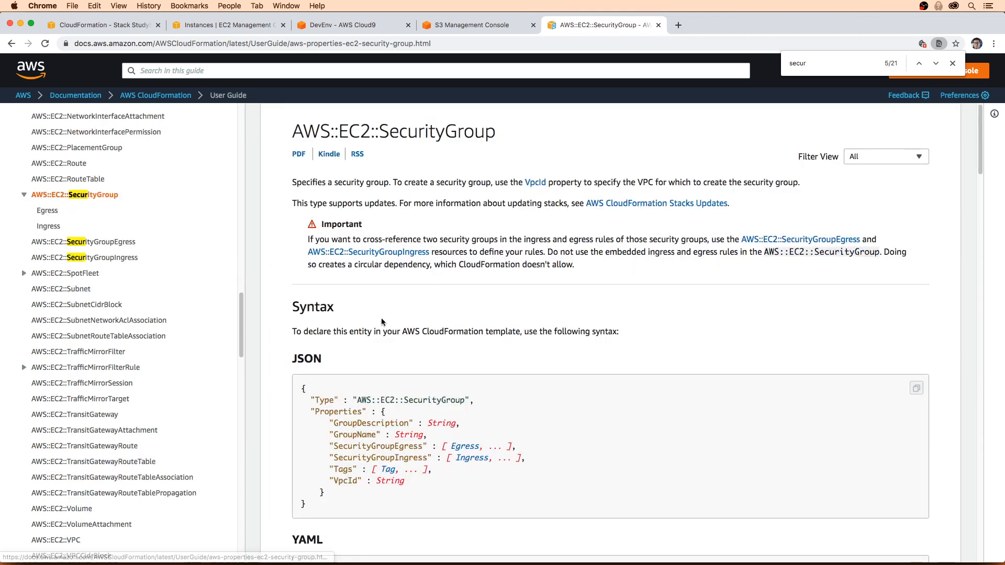
scroll(364, 373, down, 5)
scroll(363, 374, down, 4)
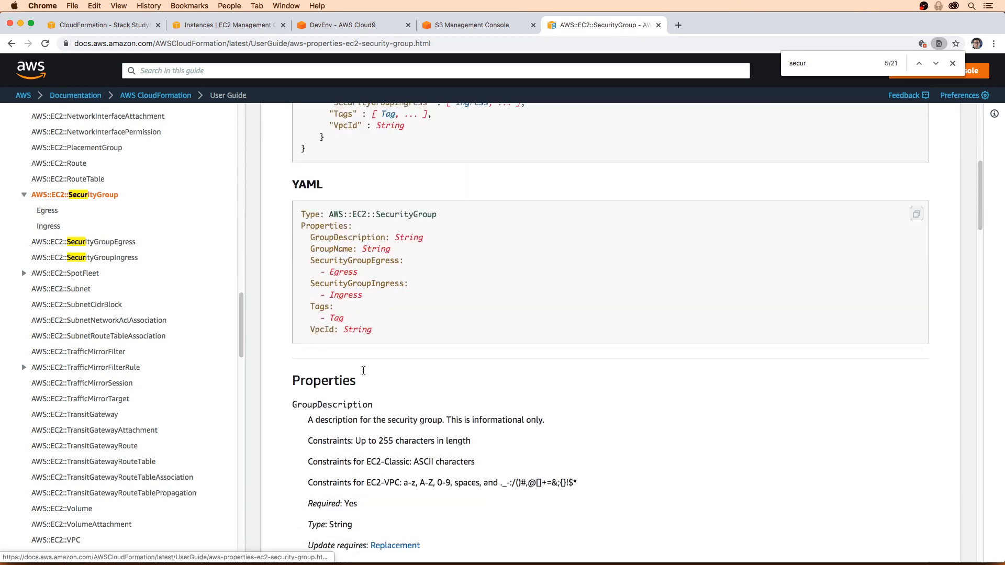
scroll(388, 335, up, 3)
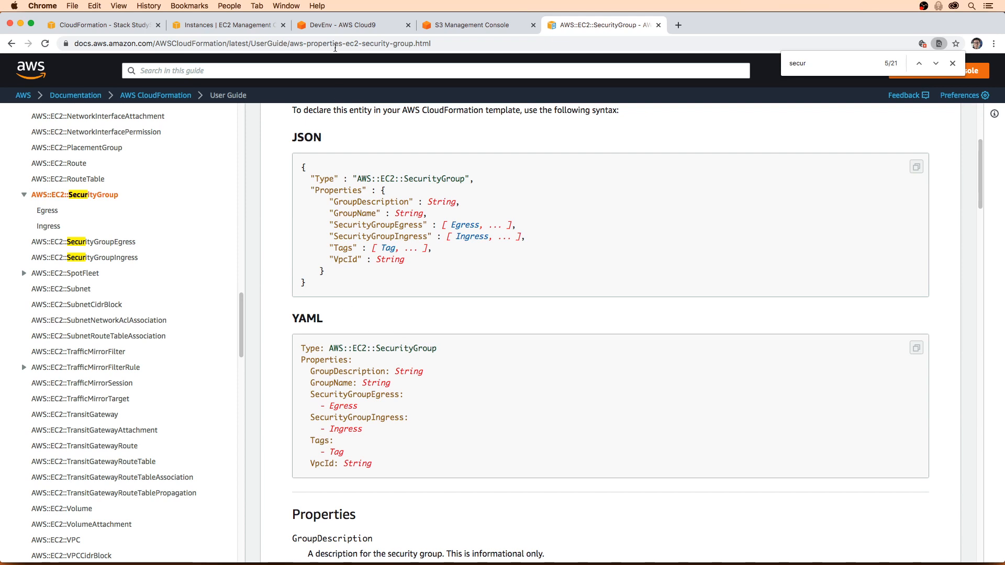
- In Cloud9, add a SecurityGroup resource below WebServer in template.yaml with Type: AWS:EC2:SecurityGroup
click(343, 25)
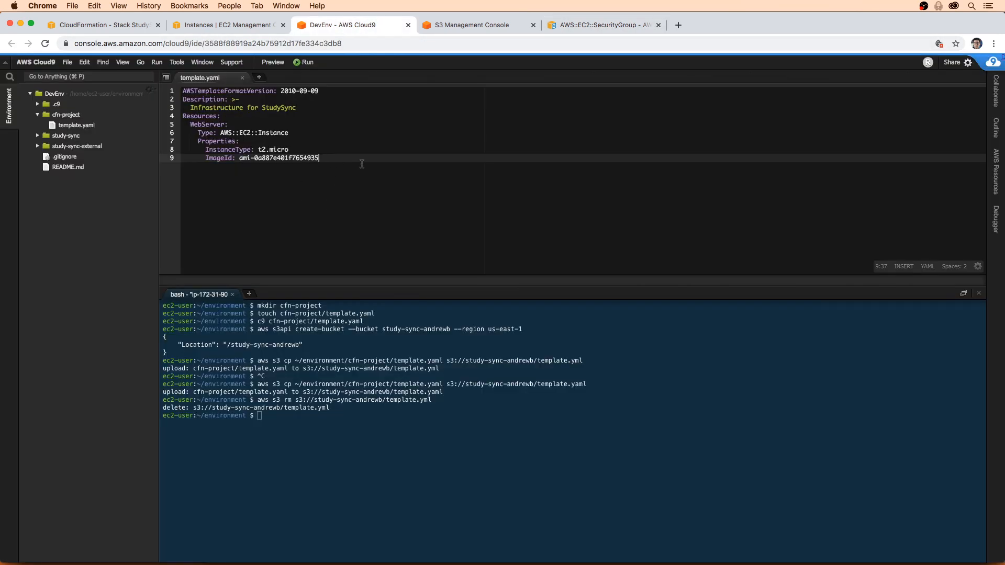
key(Return)
text(SecurityGroup)
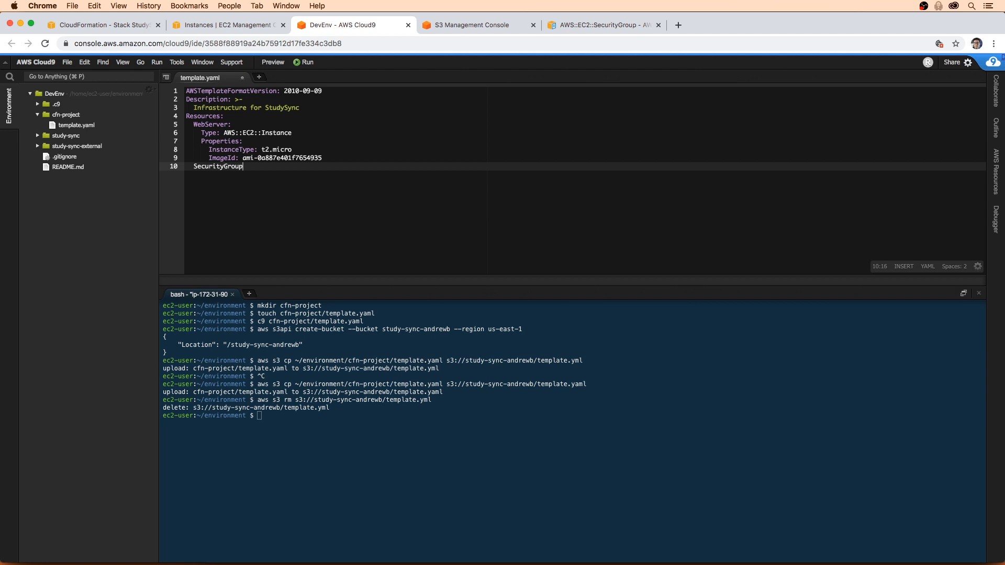
text(:)
key(Return)
text(Type)
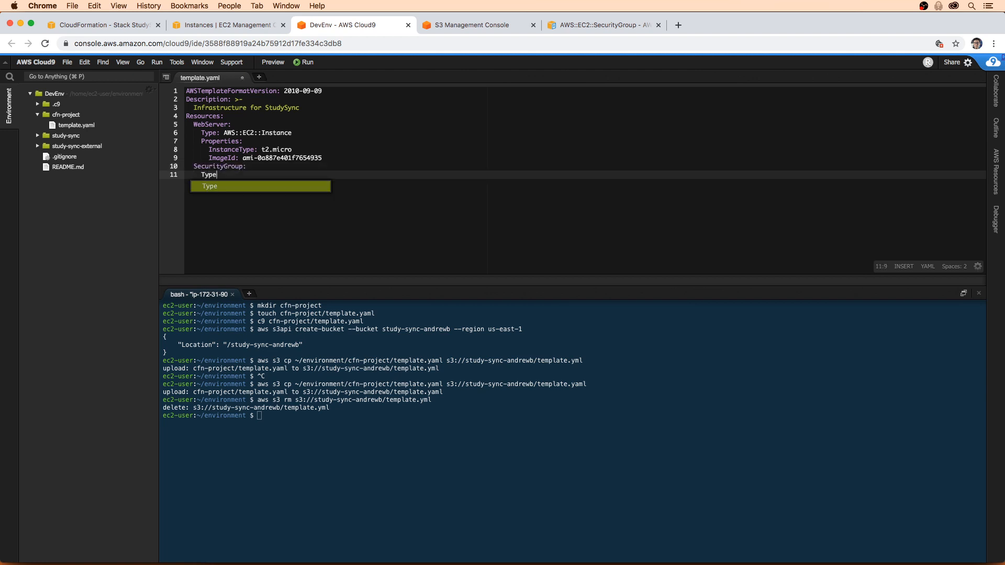
text(: AWS:EC2)
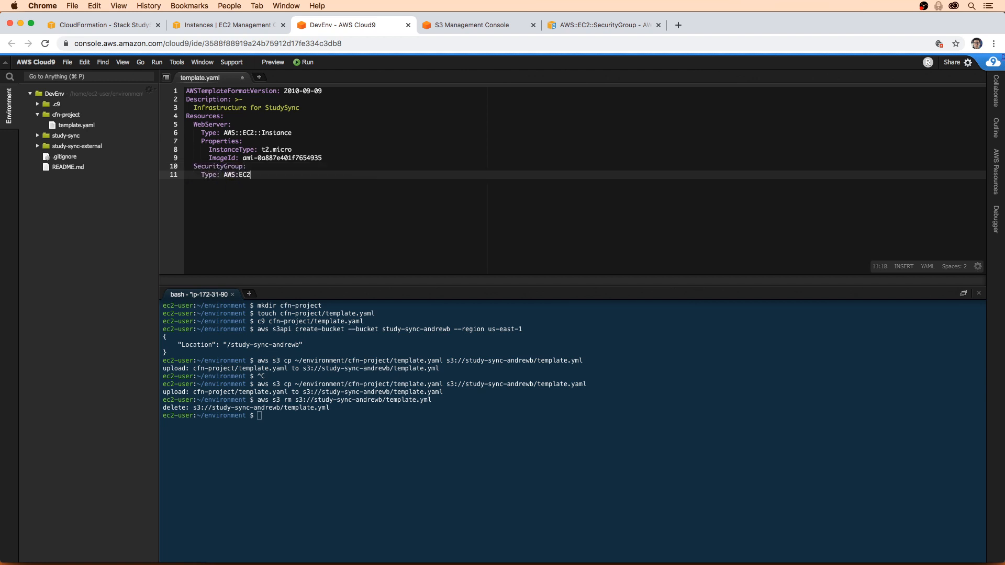
text(:SecurityGroup)
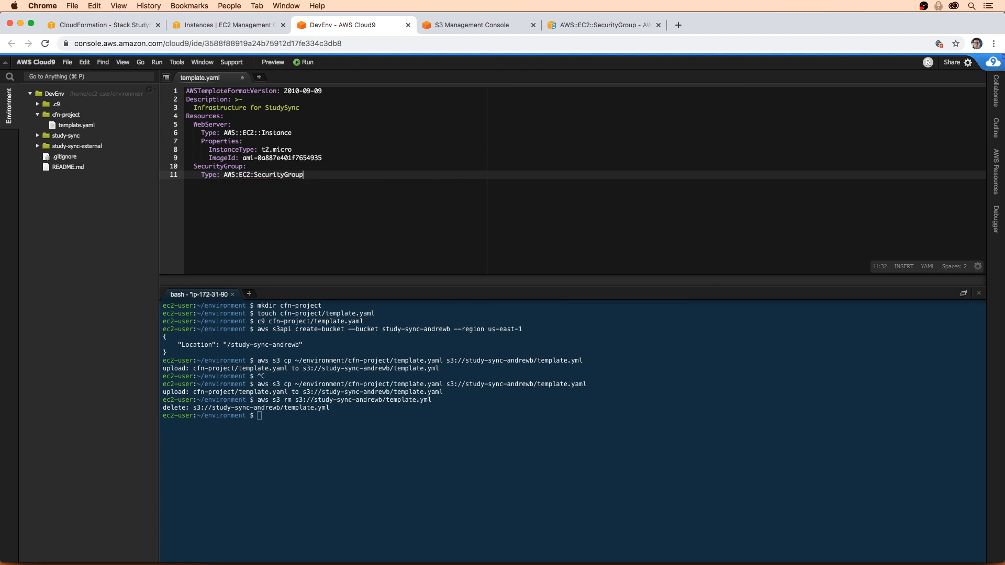
- Add a Properties block to the SecurityGroup resource with VpcID: !Ref VpcID
key(Return)
text(Proper)
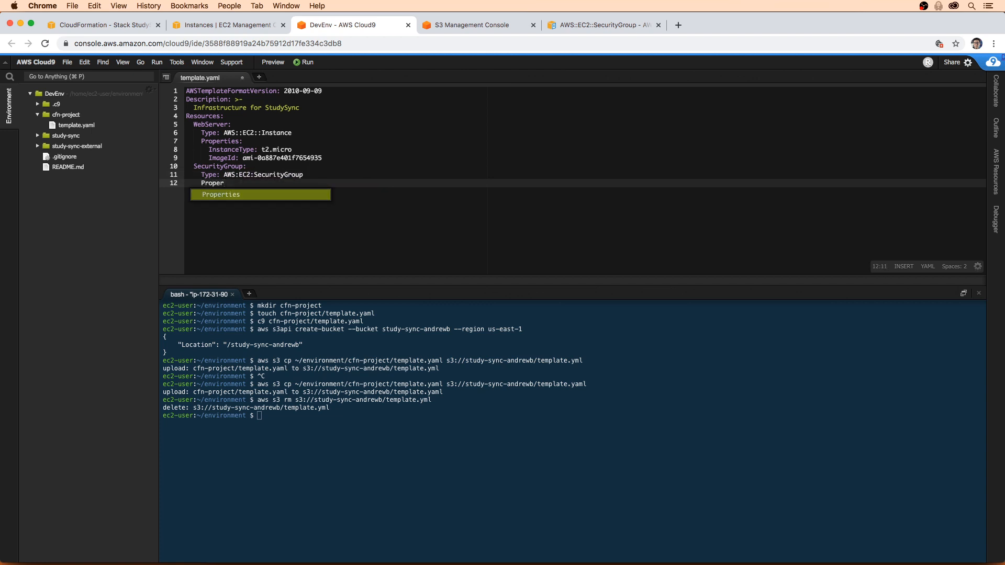
key(Return)
text(:)
key(Return)
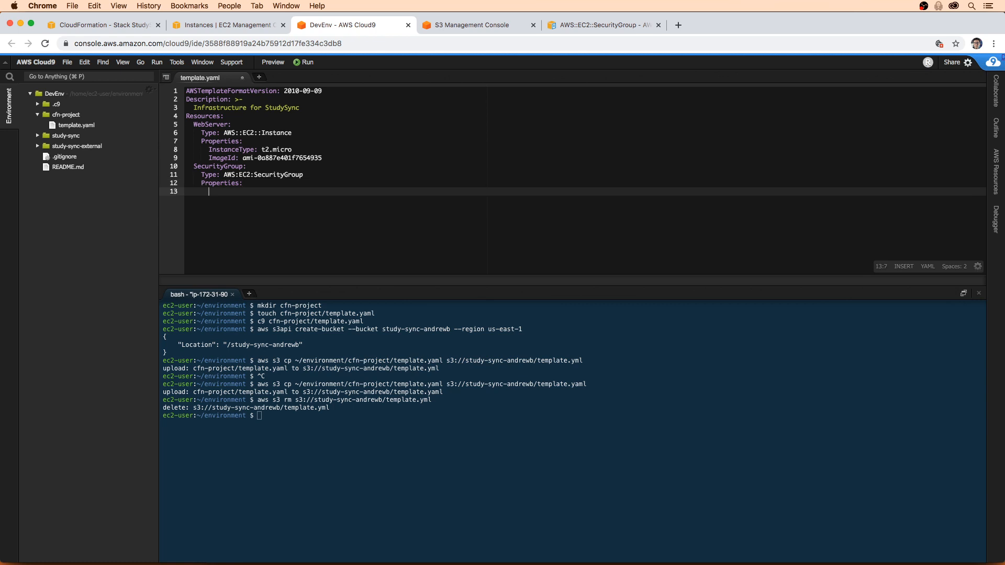
text(VpcID: ~Ref V)
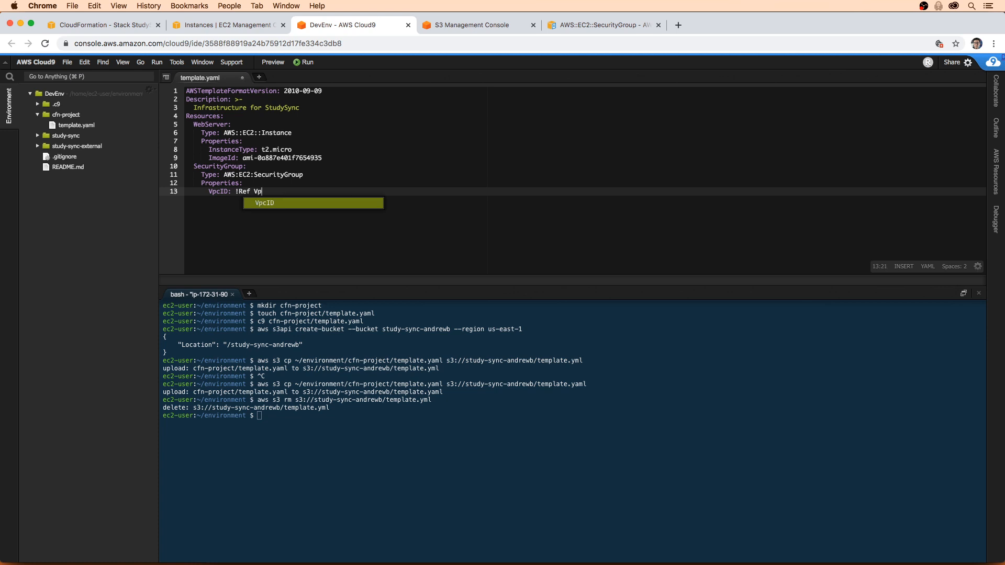
text(cID)
drag(336, 158, 243, 158)
click(279, 194)
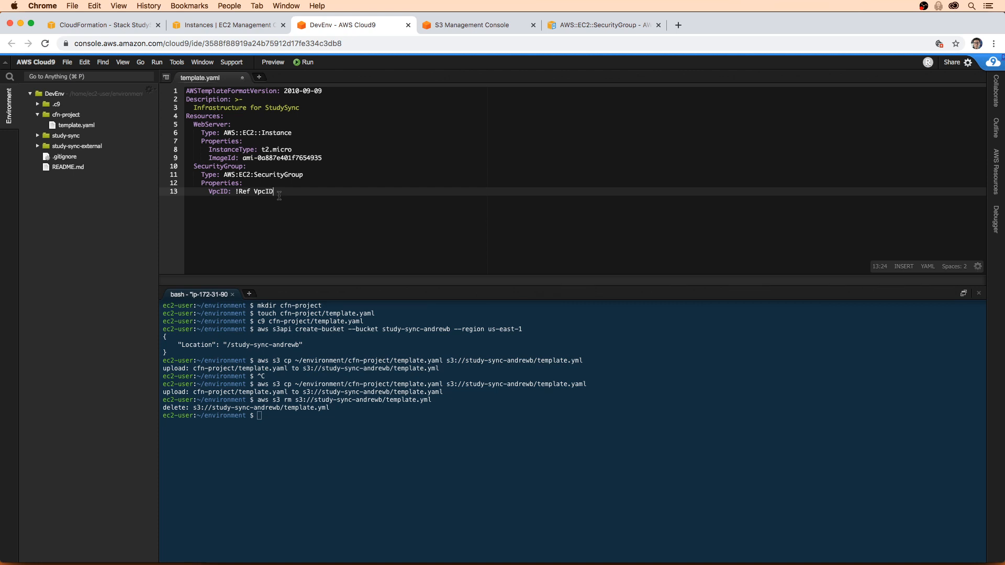
- Add GroupDescription: 'Open port 80' to the SecurityGroup properties
key(Return)
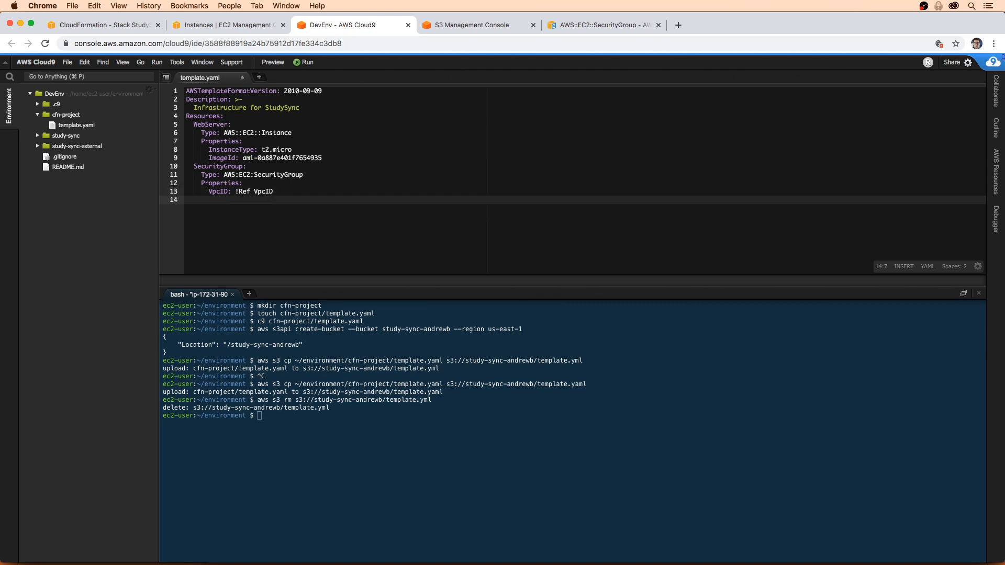
text(GroupDescription: 'Open port 80)
key(Return)
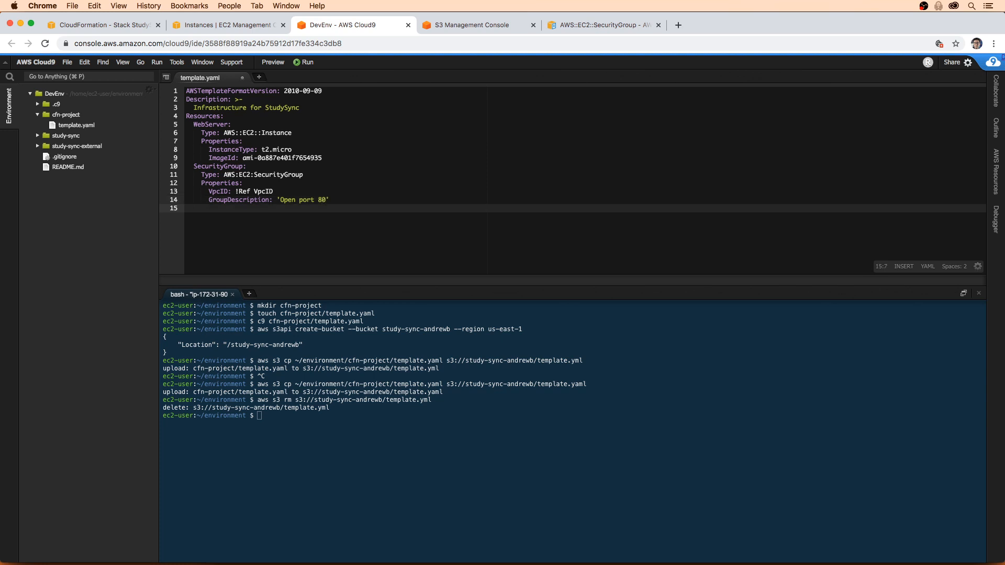
- Add a SecurityGroupIngress property below GroupDescription and start its first list item
text(Security)
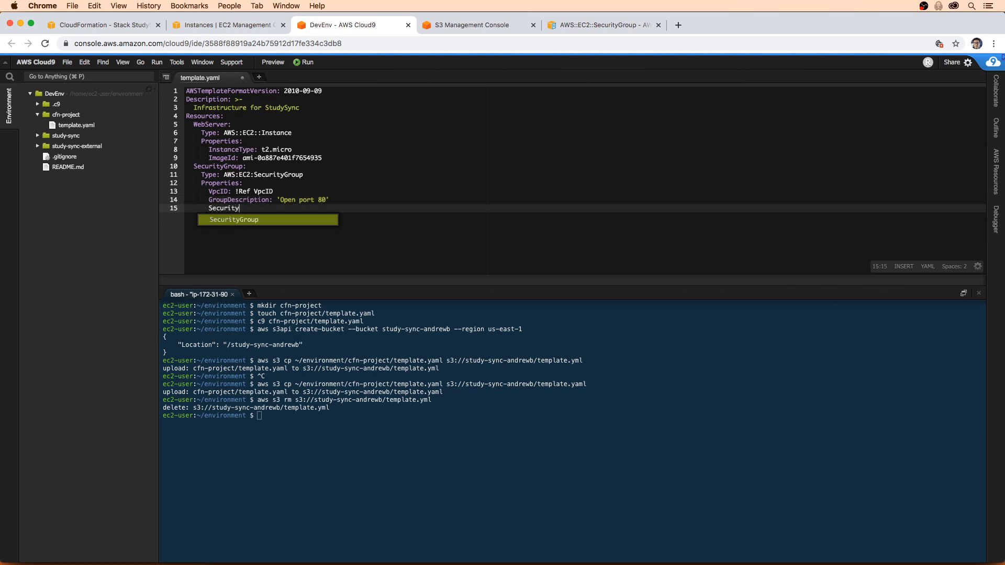
text(GroupIngress)
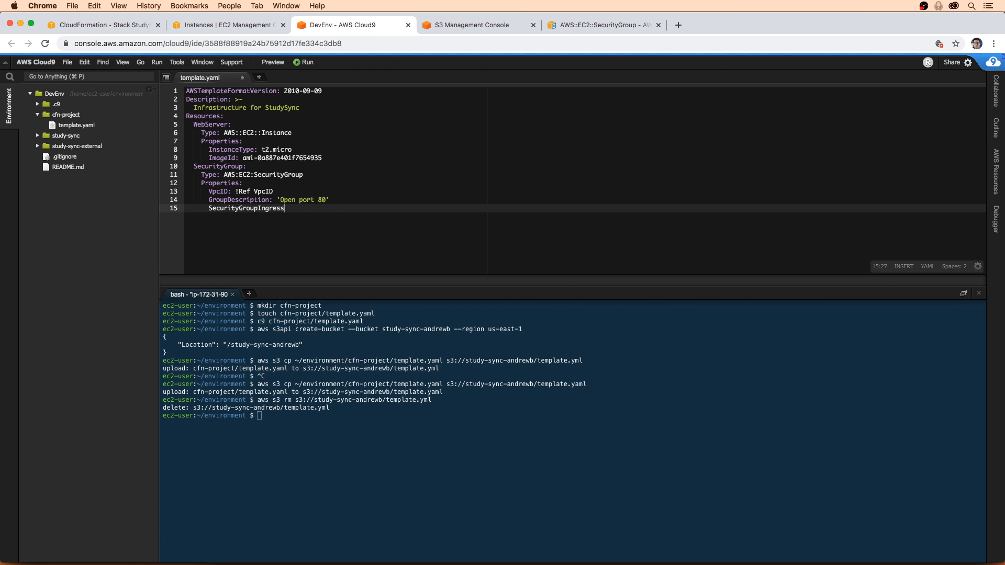
text(:)
key(Return)
text(-)
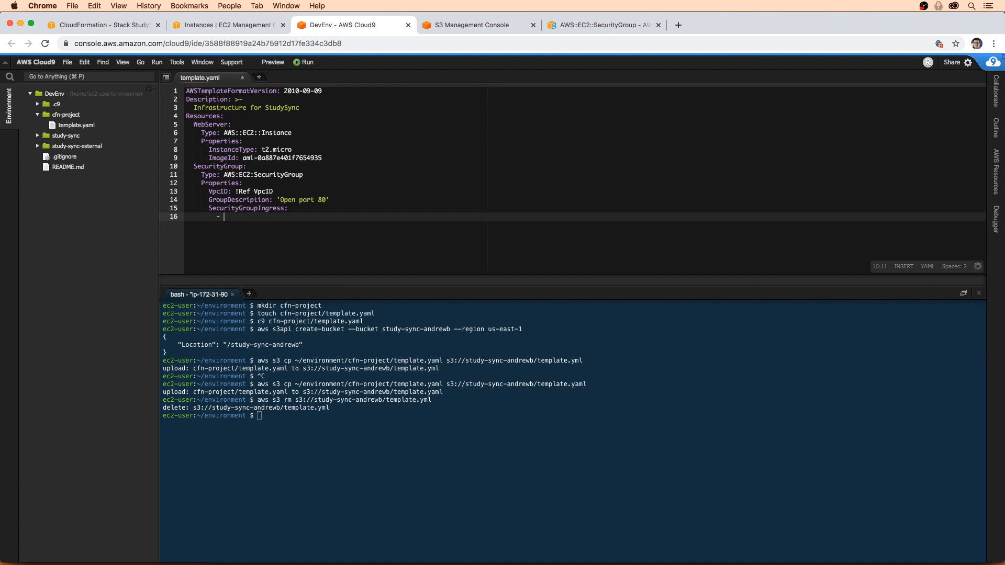
- Set IpProtocol: tcp on the first SecurityGroupIngress rule
text( IpProt)
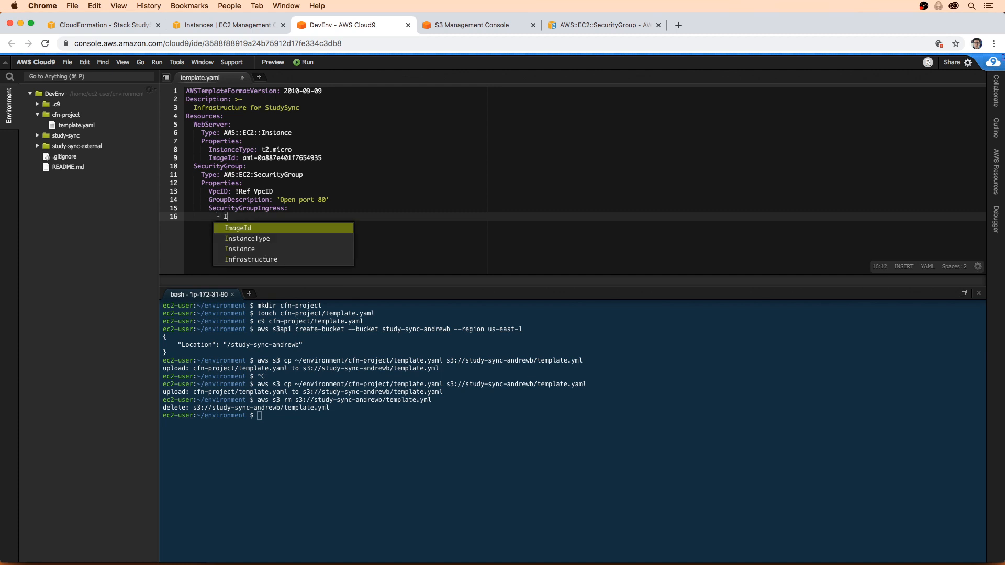
key(BackSpace)
key(BackSpace)
key(BackSpace)
key(BackSpace)
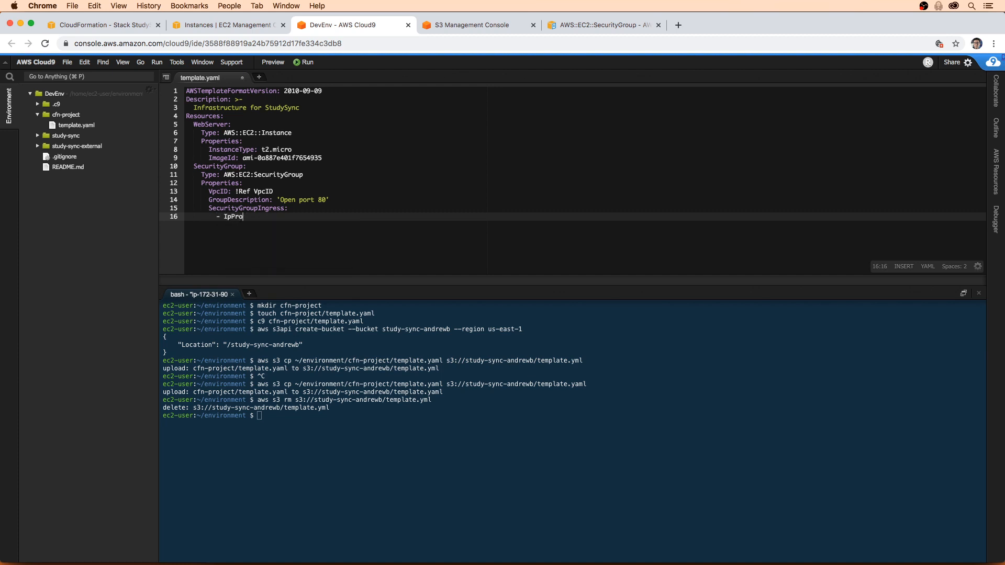
text(Protocl)
key(BackSpace)
key(BackSpace)
text(ol: tcp)
key(Return)
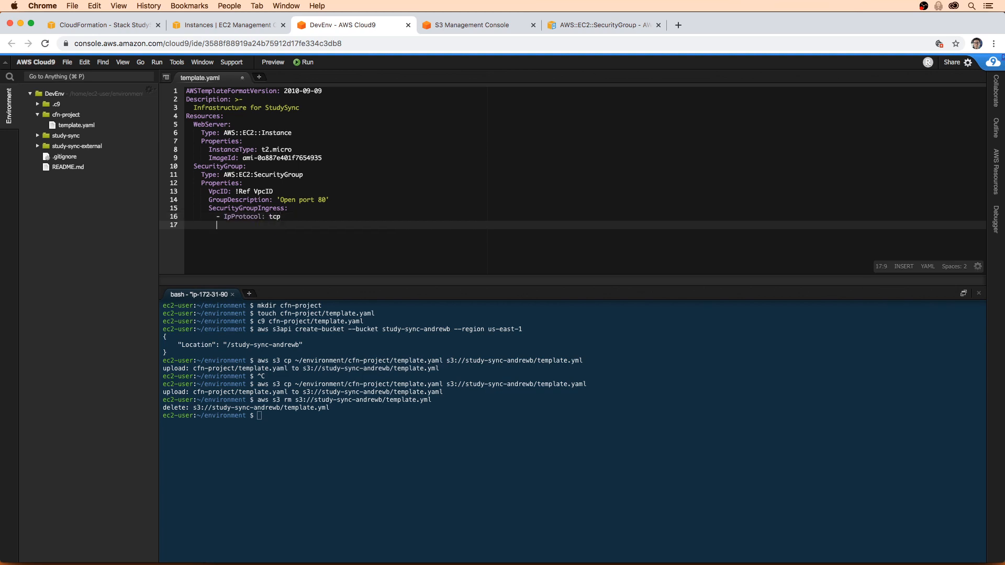
- Complete the ingress rule with FromPort: 80, ToPort: 80 and CidrIp: "0.0.0.0/0"
text(FromPort: 80)
key(Return)
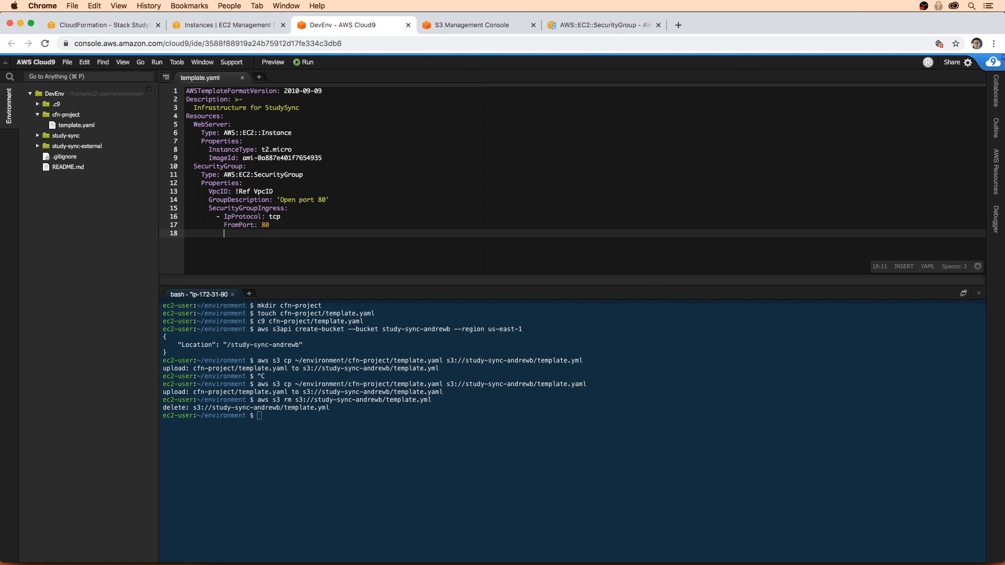
text(ToPort: 80)
key(Return)
text(CidrI)
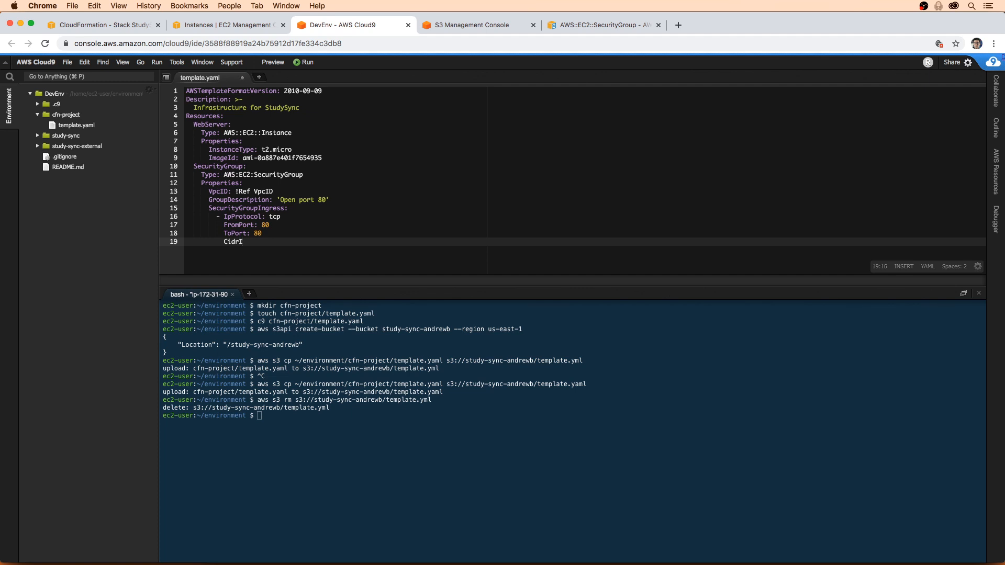
text(p: "0.0.0.0/0)
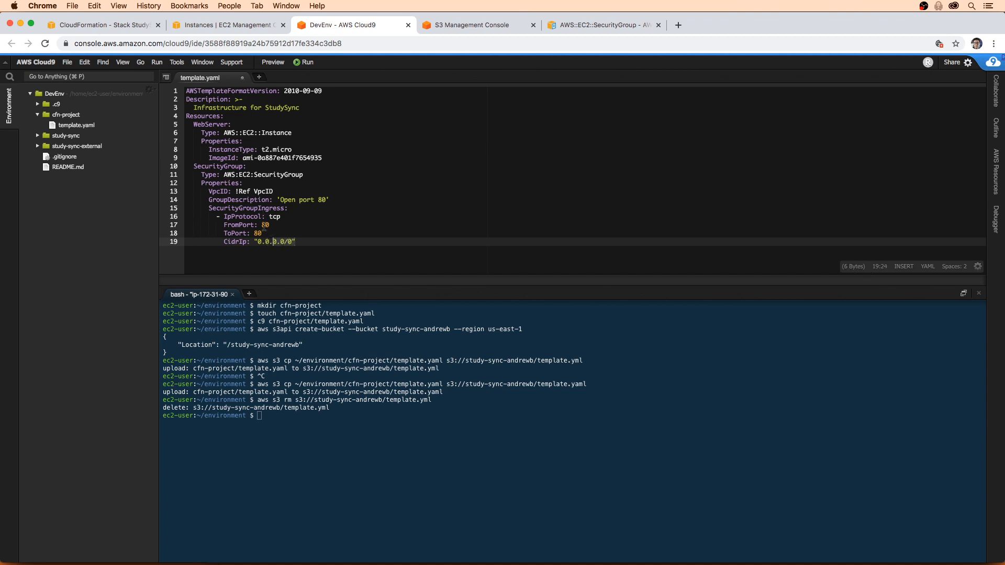
click(265, 225)
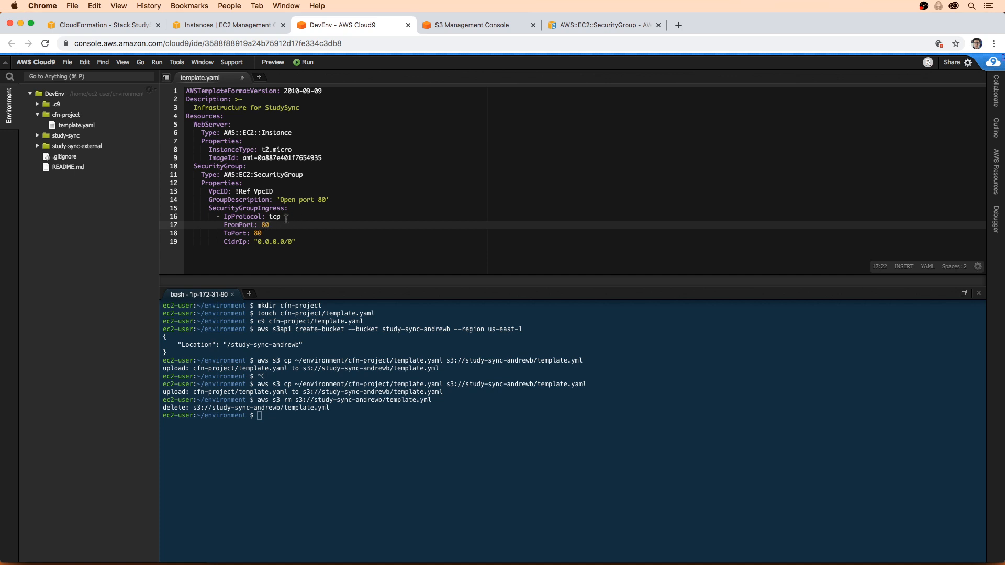
click(257, 225)
drag(274, 192, 231, 191)
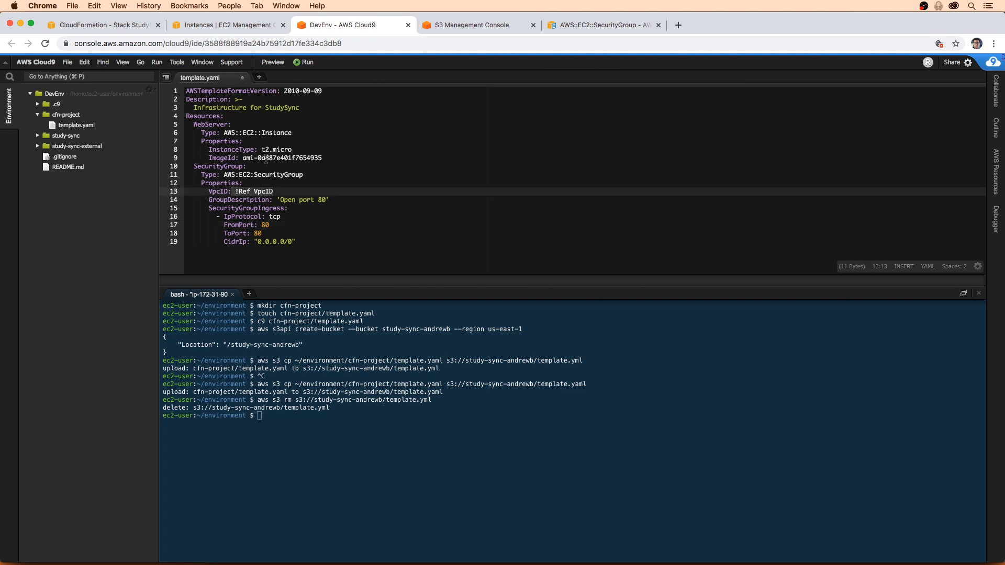
- Replace the WebServer's hard-coded ImageId value with !Ref ImageID
click(243, 158)
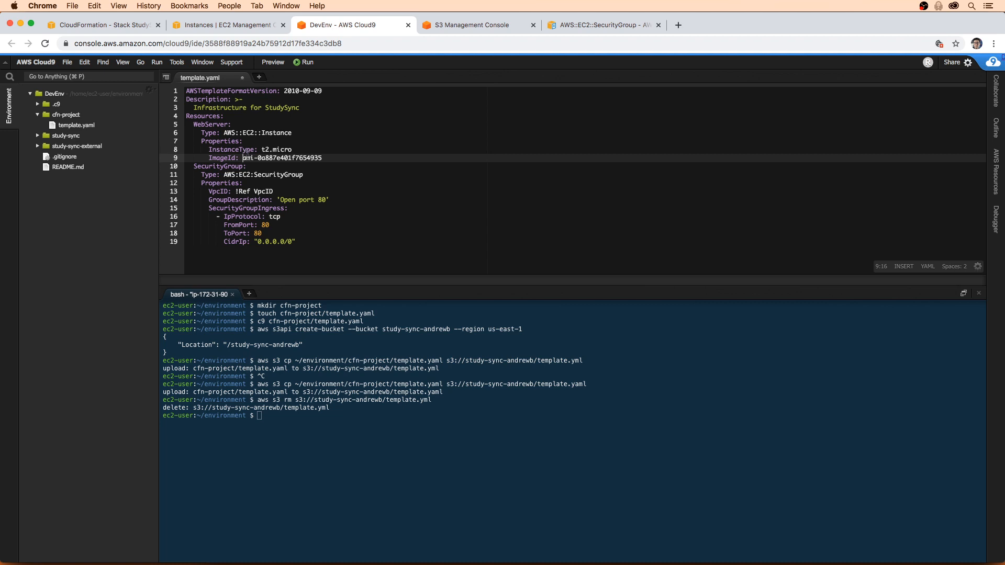
key(super+shift+Right)
text(!Ref ImageID)
- Insert a Parameters section above Resources with an ImageId parameter that has an empty Default key
click(225, 115)
key(super+Left)
key(Return)
key(Up)
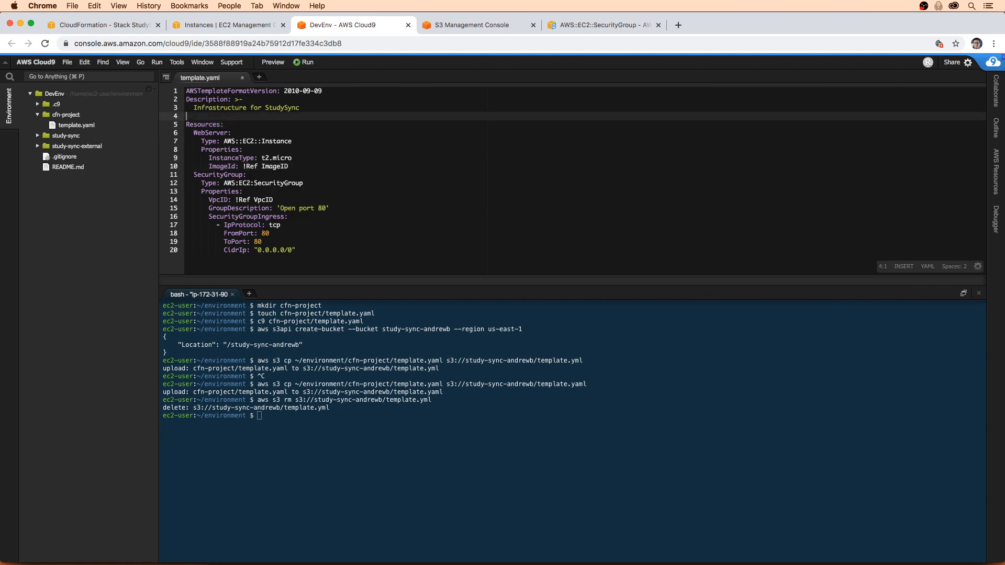
text(Parameters:)
key(Return)
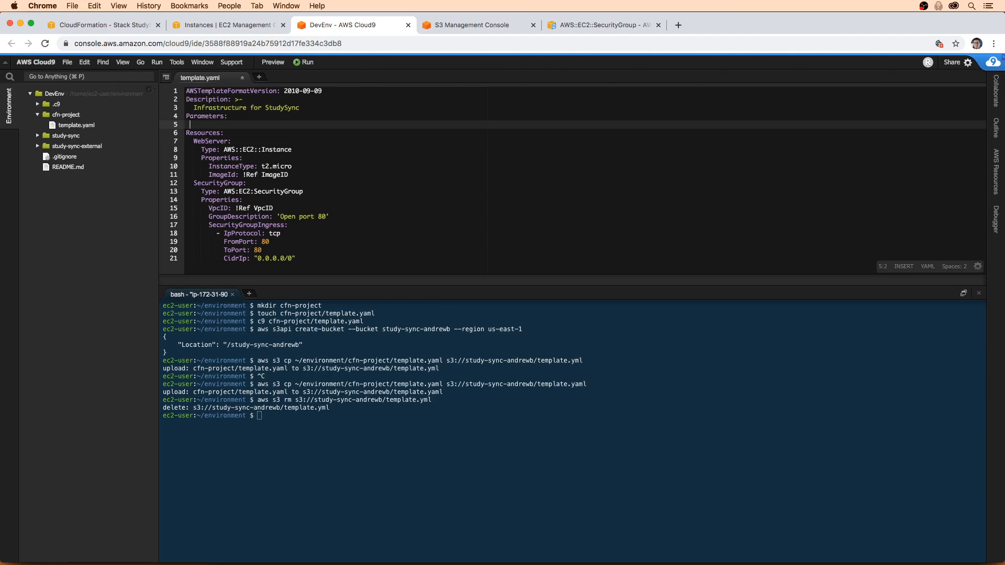
text(ImageId:)
key(Return)
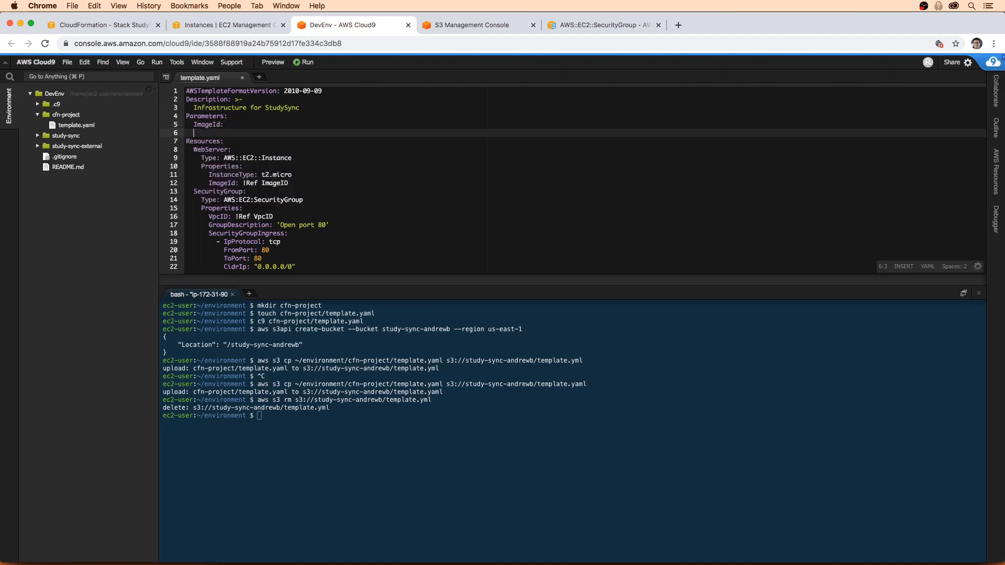
text(Default:)
- In the EC2 console's launch instance wizard, copy the 64-bit x86 AMI ID of Amazon Linux 2 AMI (HVM)
click(220, 25)
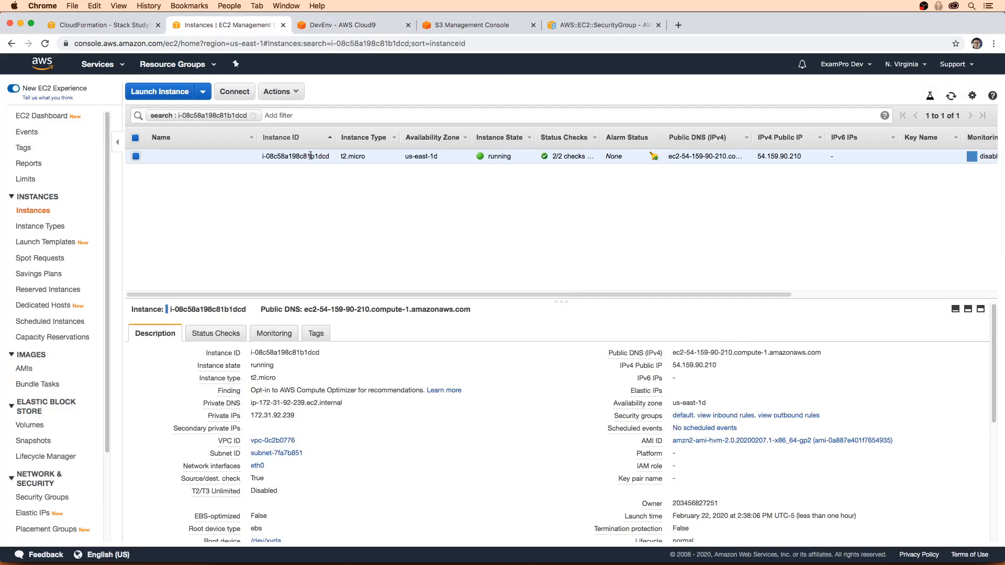
click(157, 95)
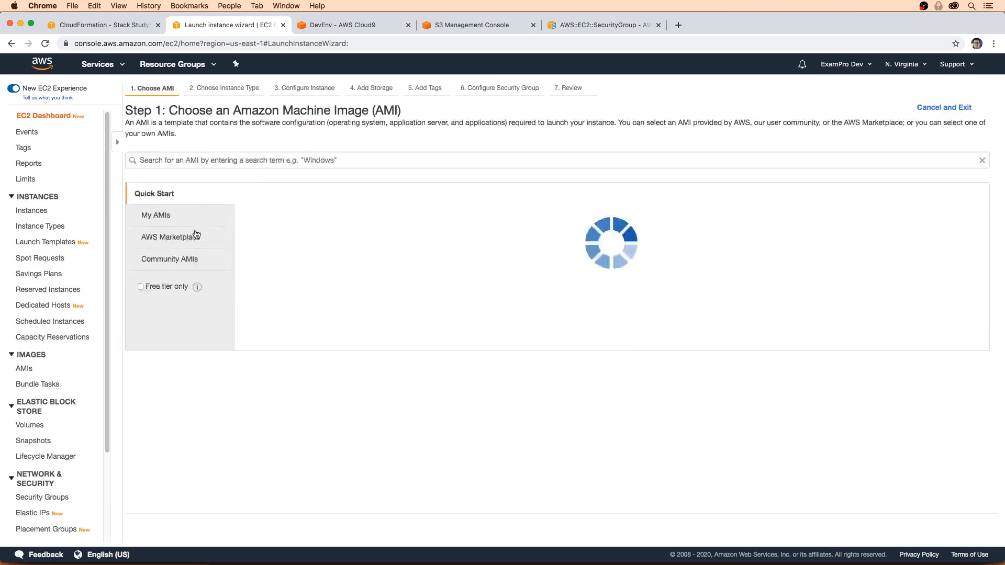
double_click(434, 204)
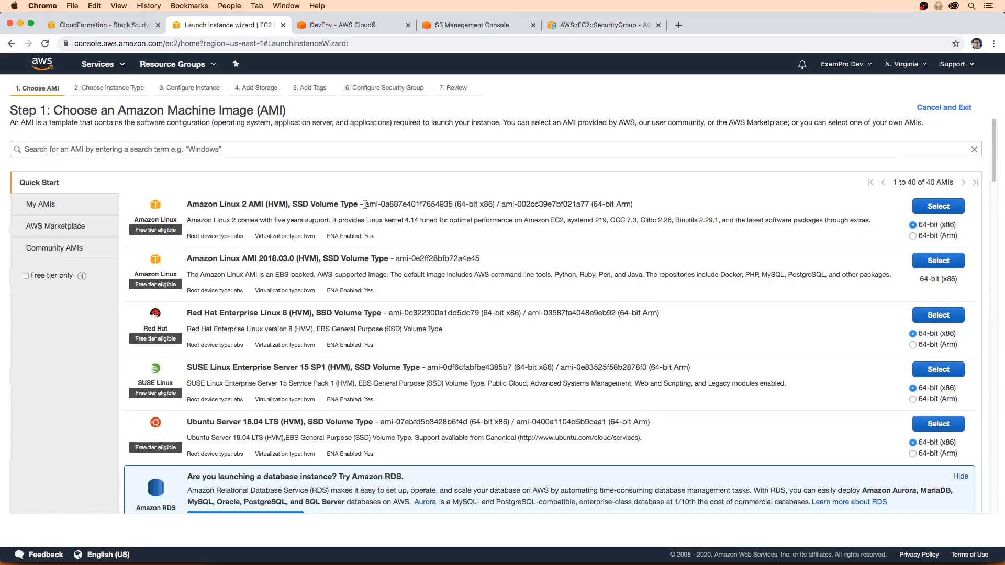
drag(364, 204, 453, 204)
key(super+c)
- Back in Cloud9, set the ImageId parameter's Default to the copied ami-0a887e401f7654935
click(103, 29)
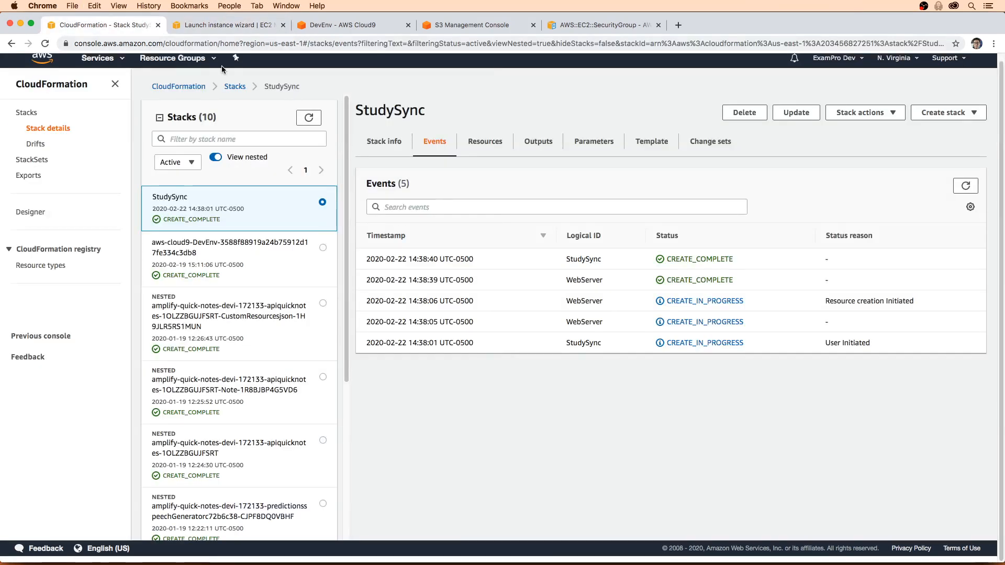
click(224, 27)
click(333, 28)
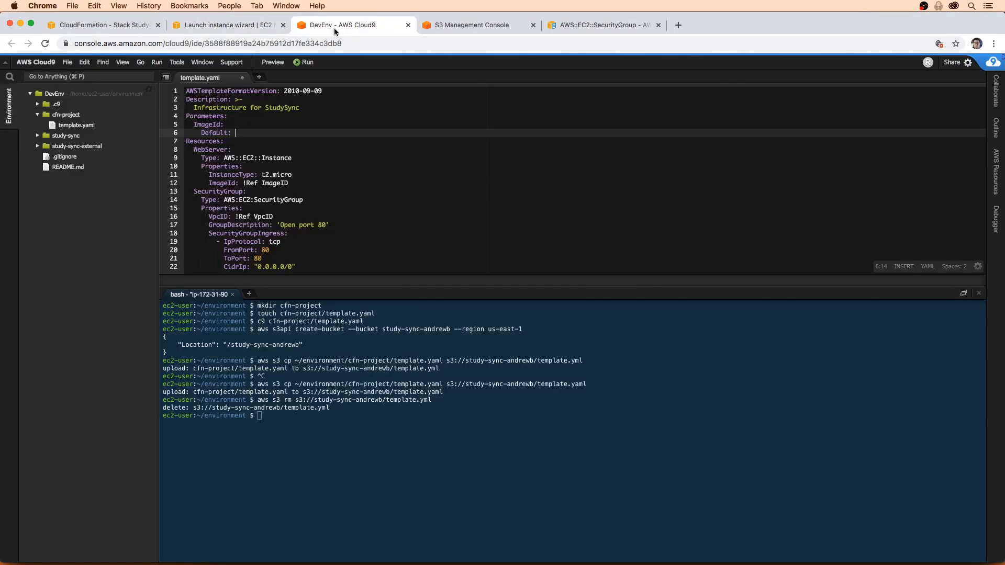
click(260, 136)
key(Up)
key(super+v)
- Add "Description: AMI to use eg. ami-0a887e401f7654935" above the ImageId parameter's Default
key(super+Left)
key(Right)
key(Right)
key(Right)
key(Right)
key(Right)
key(Right)
key(Right)
key(Up)
key(Return)
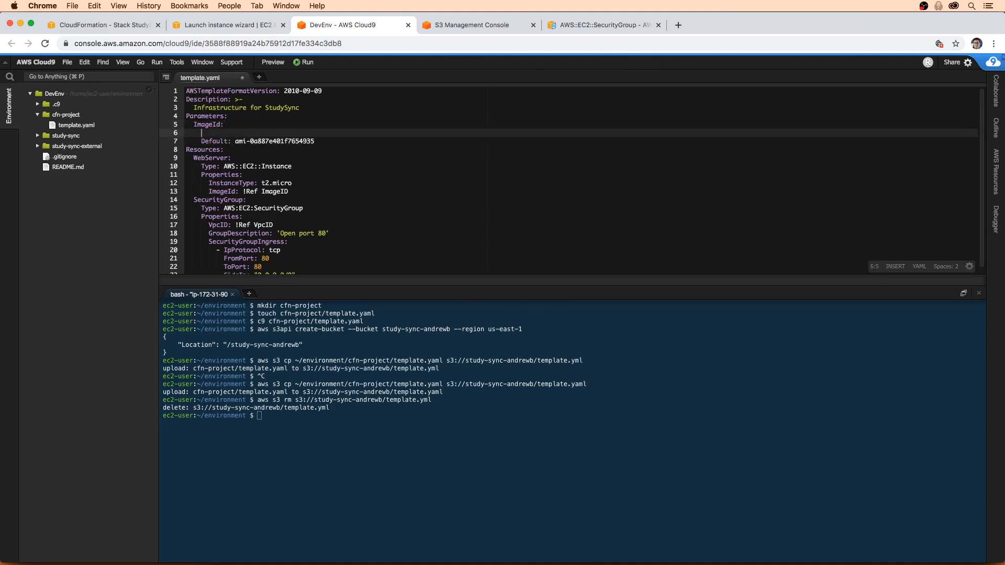
text(Desciprtion)
key(BackSpace)
key(BackSpace)
key(BackSpace)
key(BackSpace)
key(BackSpace)
key(BackSpace)
text(ption: AMI to use eg.)
key(super+v)
key(Down)
- Add Type: String below the ImageId parameter's Default
key(Return)
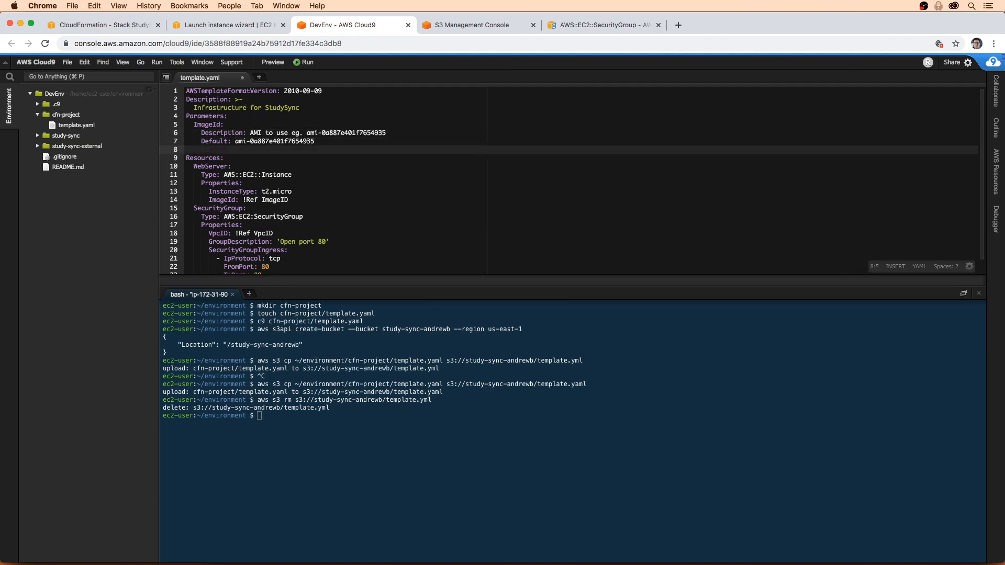
text(Type: STri)
key(Return)
key(Return)
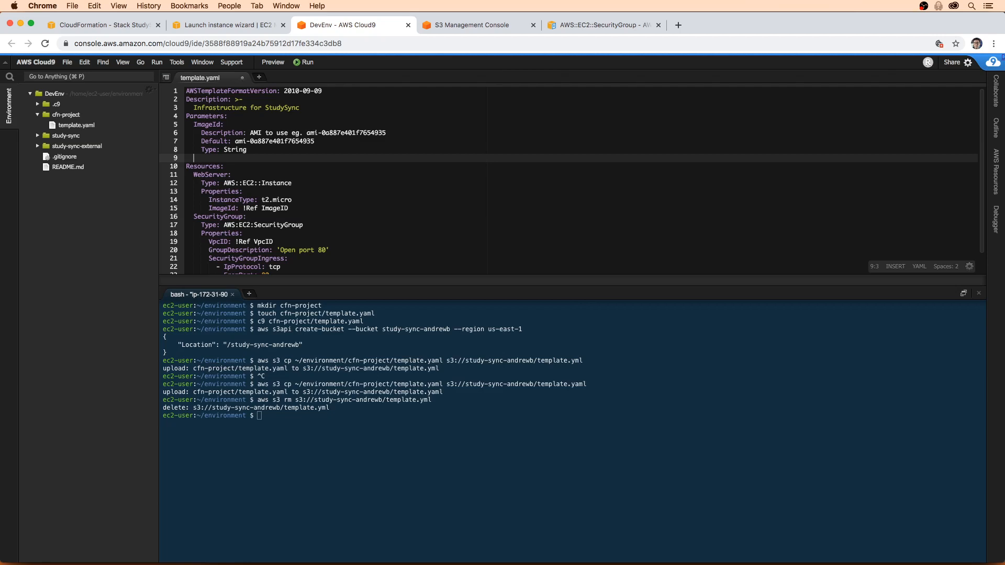
- Add a VpcID parameter with "Description: The VPC used by the SG" and Type: String
text(VpcID:)
key(Return)
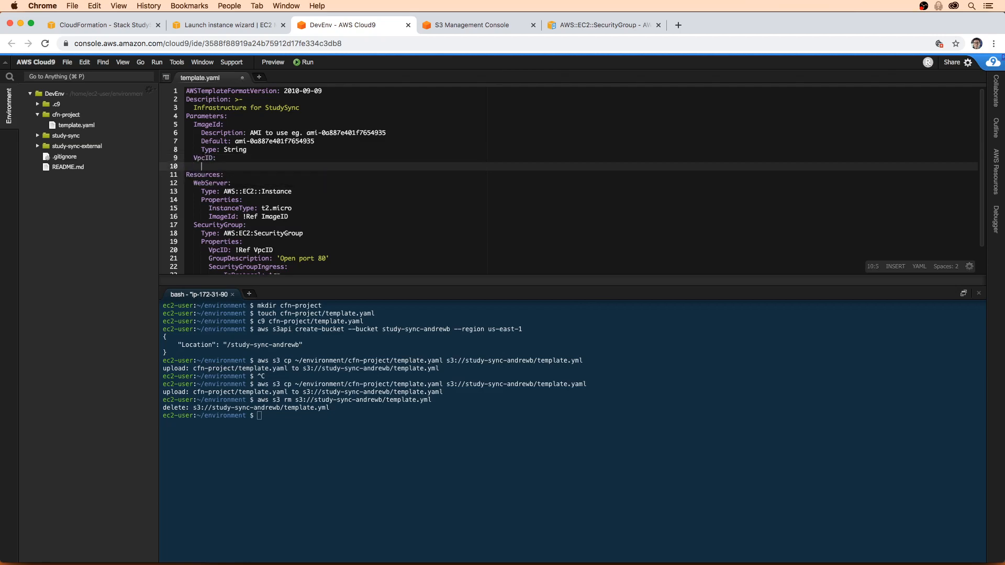
text(Description: Tyhe VPC used by the SG)
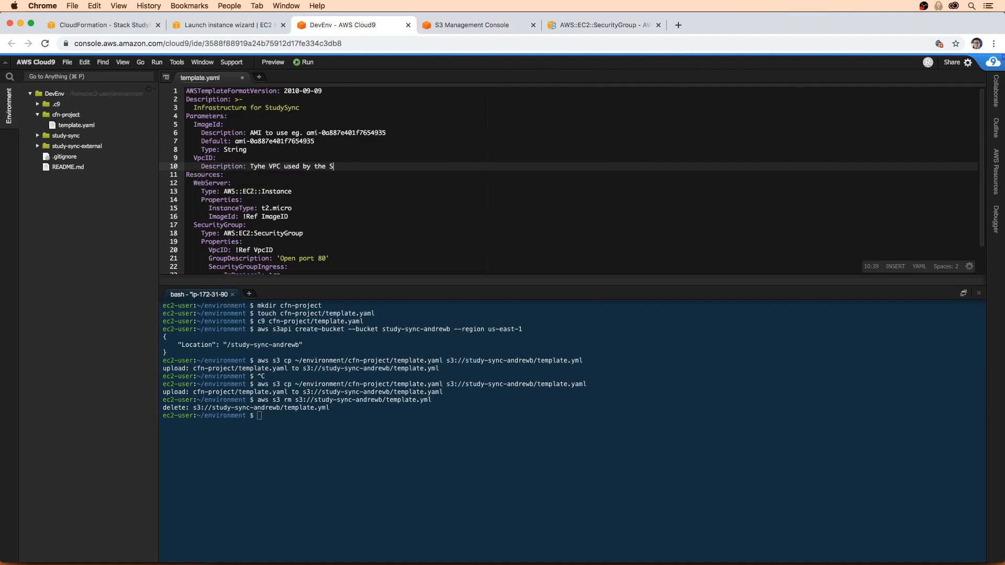
key(Return)
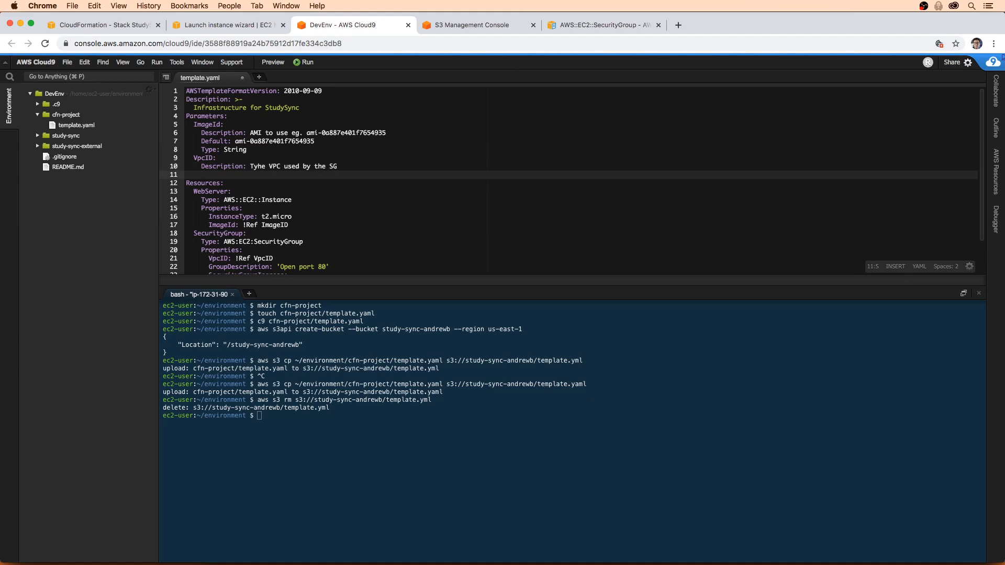
click(257, 166)
key(BackSpace)
click(238, 172)
text(Type: String)
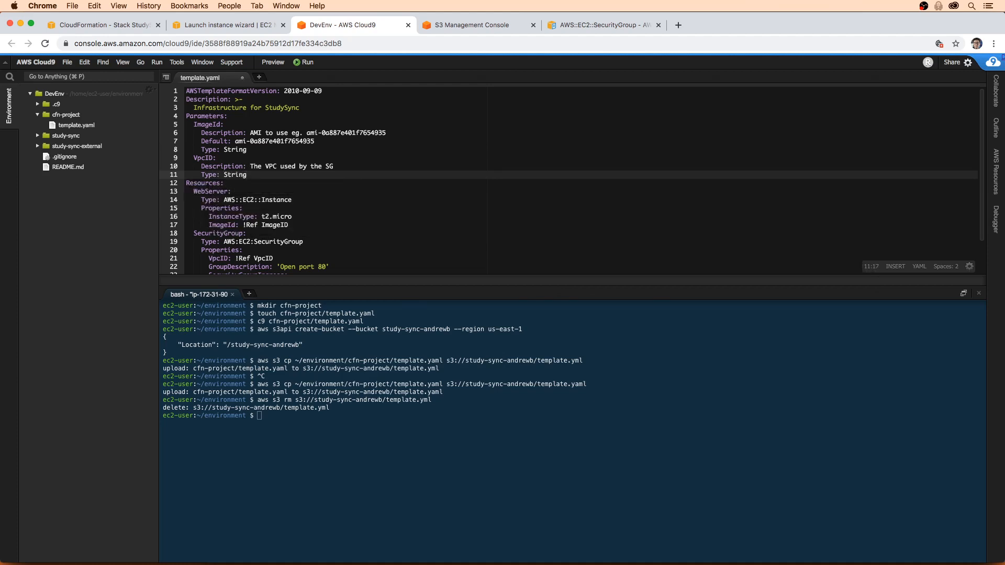
- Look over the Resources section and save template.yaml
scroll(277, 212, down, 5)
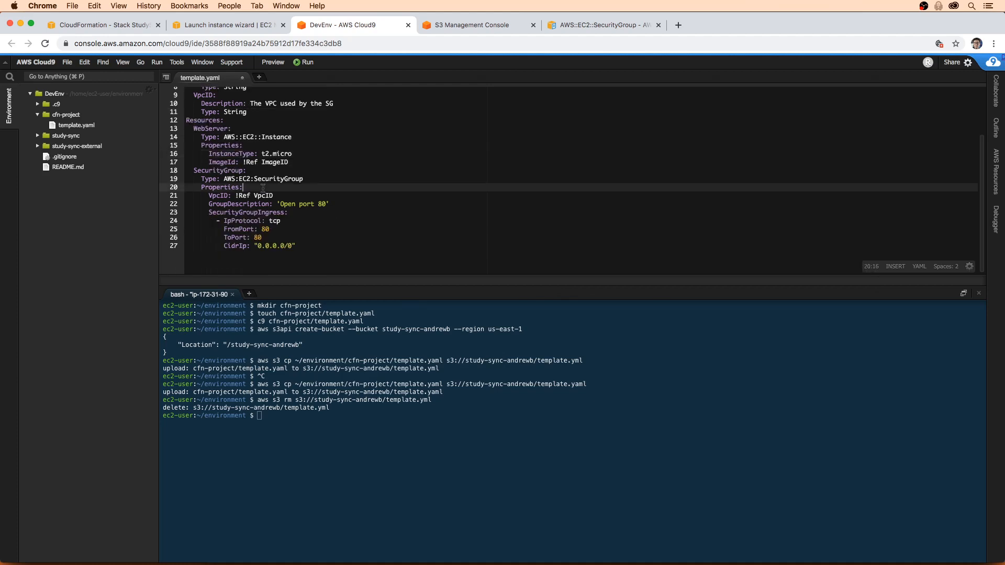
click(244, 137)
key(super+s)
scroll(253, 144, up, 5)
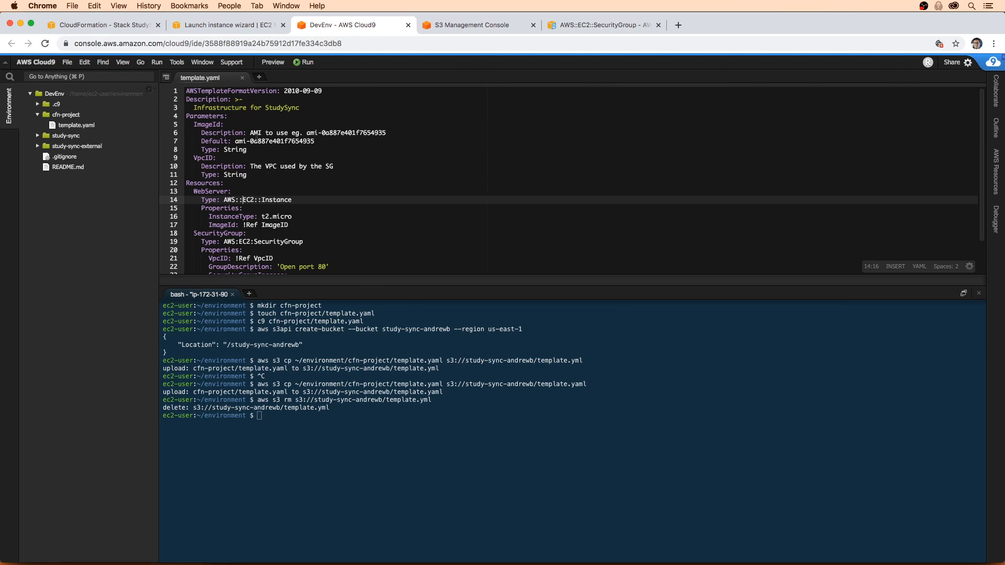
- Install cfn-lint globally in the terminal with npm i cfn-lint -g
click(408, 439)
text(npm i cfn-lint -g)
key(Return)
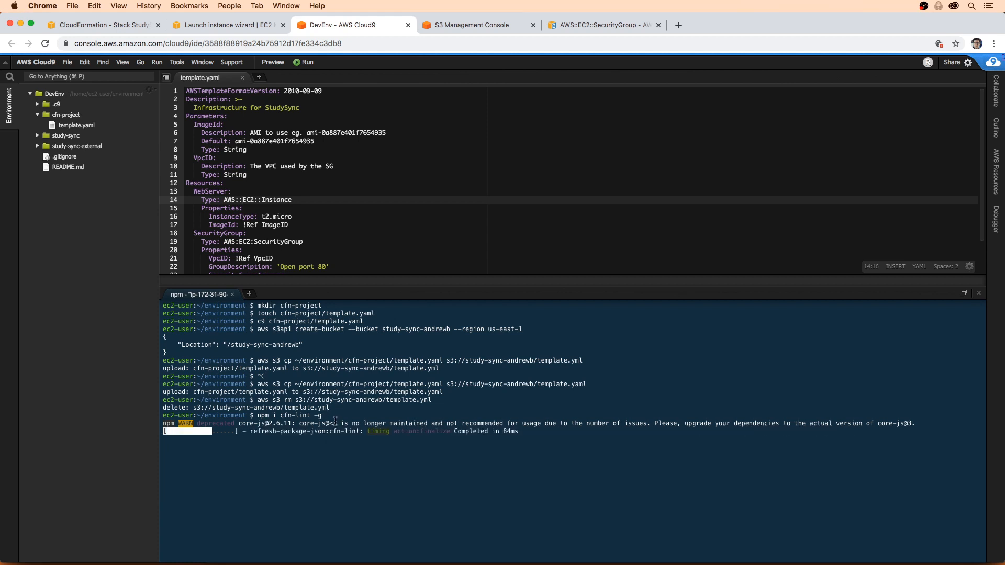
- Change the terminal's working directory to cfn-project/
text(cd )
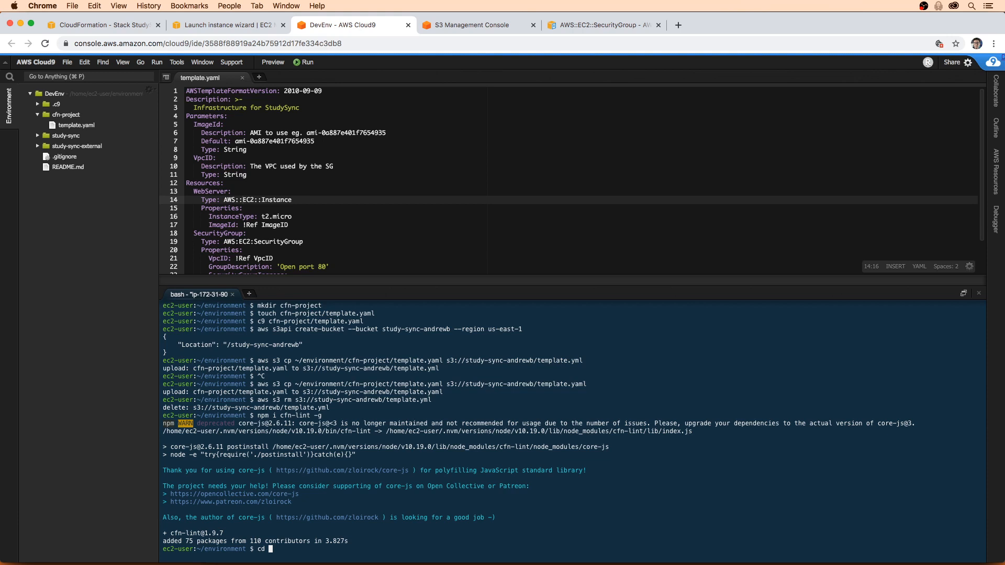
text(f)
key(BackSpace)
text(c)
key(Tab)
key(Return)
- Validate the template in the terminal with cfn-lint validate template.yaml
text(cfn-project $ c)
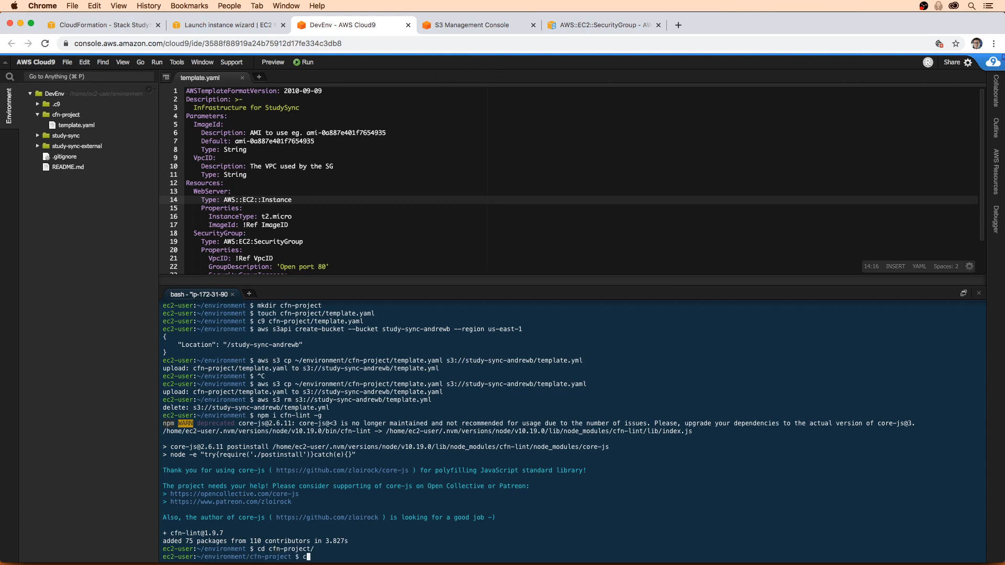
text(fn-lint validate te)
key(Tab)
key(Return)
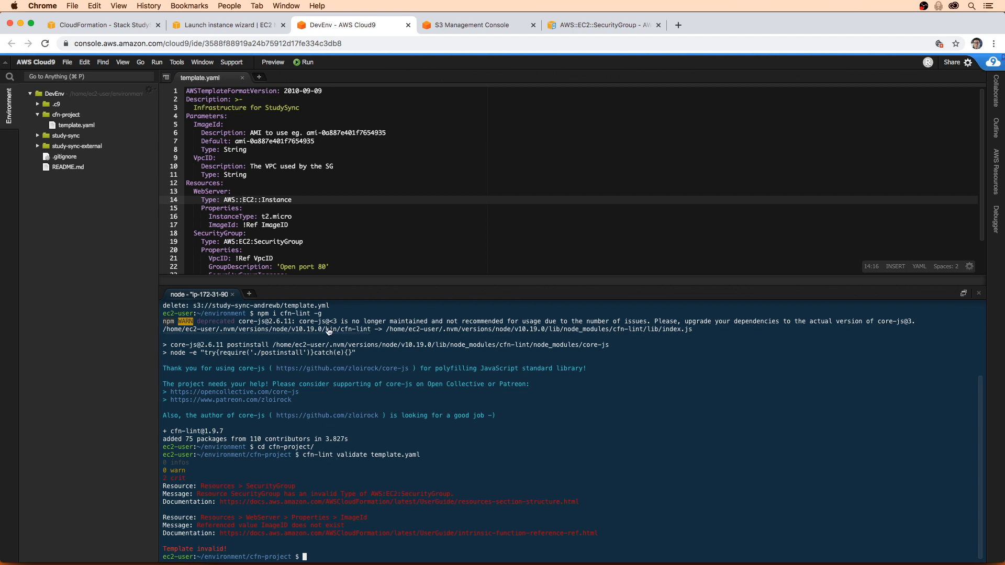
- Correct the SecurityGroup resource's type to AWS::EC2::SecurityGroup in template.yaml and save the file
scroll(334, 181, down, 5)
scroll(328, 201, up, 2)
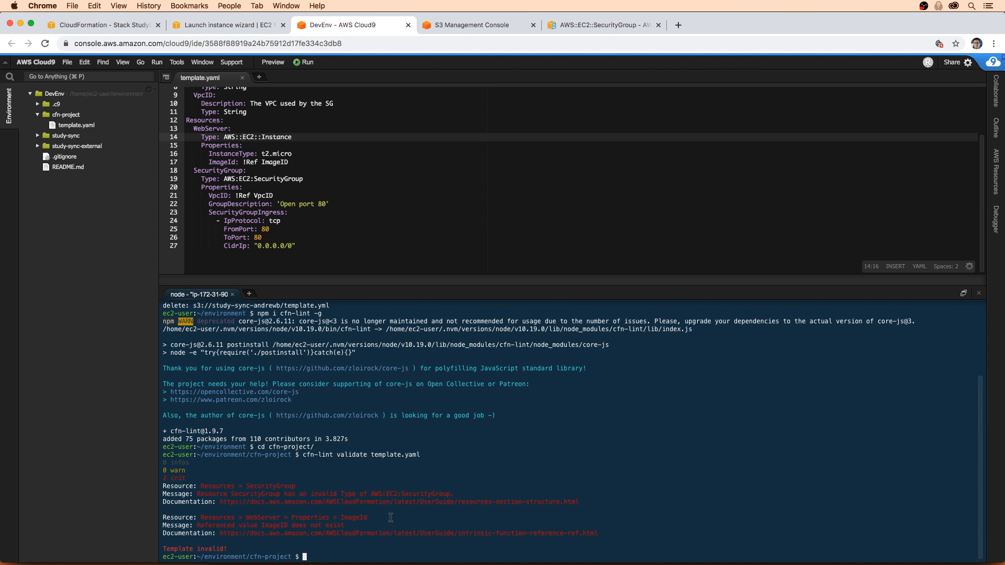
click(251, 179)
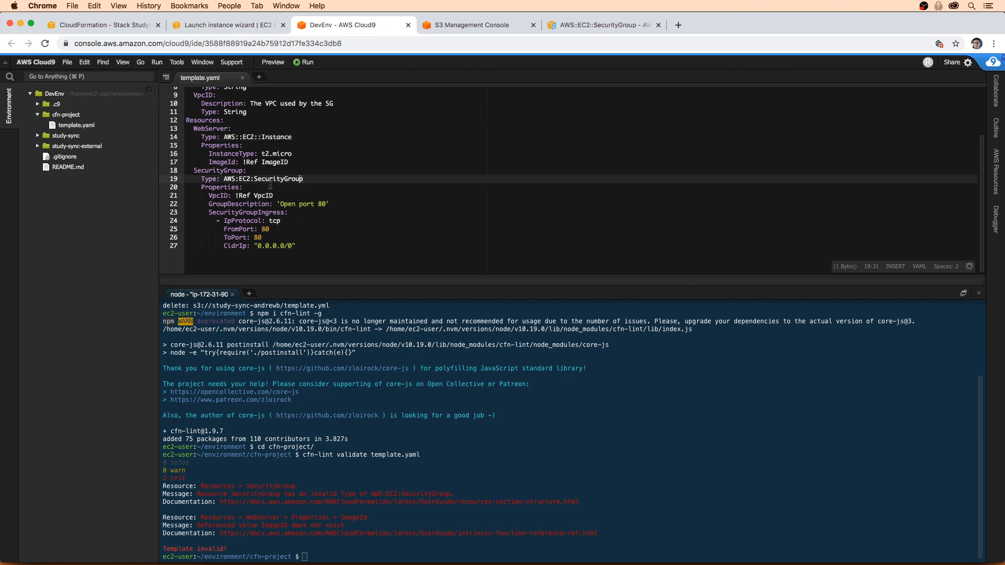
text(:)
key(Left)
key(Left)
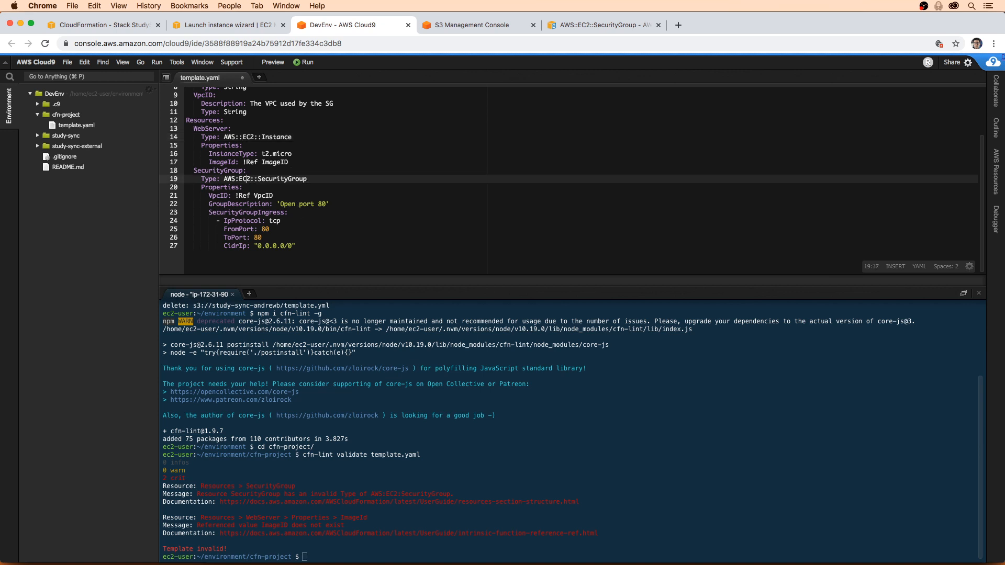
text(:)
click(305, 149)
key(super+s)
- Rerun cfn-lint validate template.yaml in the terminal to check the corrected resource type
click(341, 404)
key(Up)
key(Return)
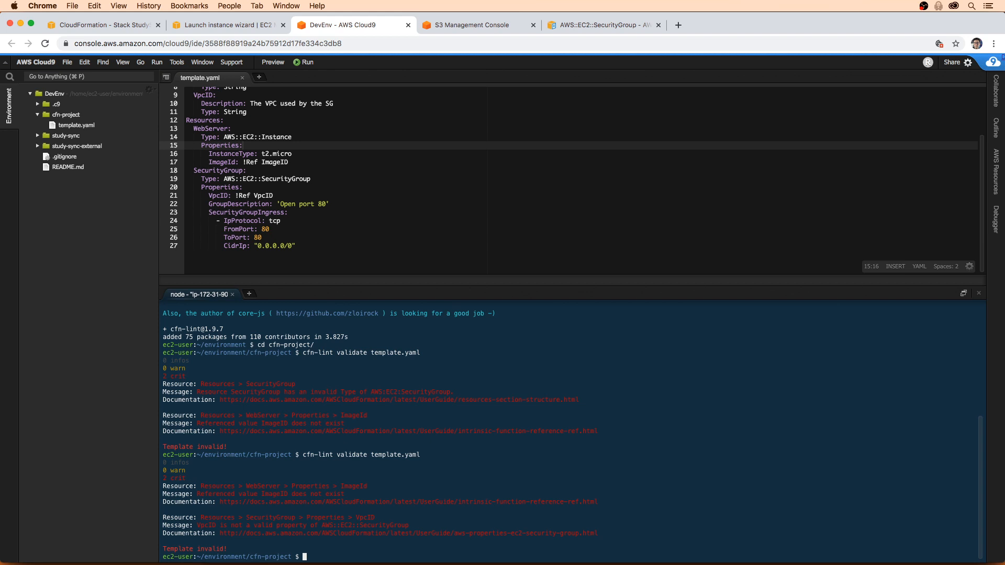
- Rename the SecurityGroup's VPC property key to VpcId in template.yaml and save the file
click(276, 178)
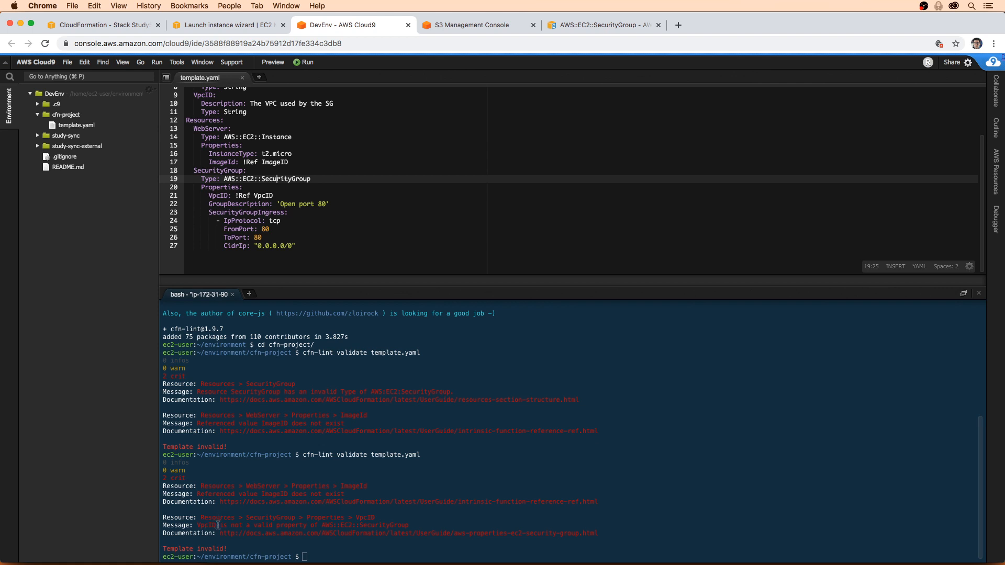
double_click(224, 195)
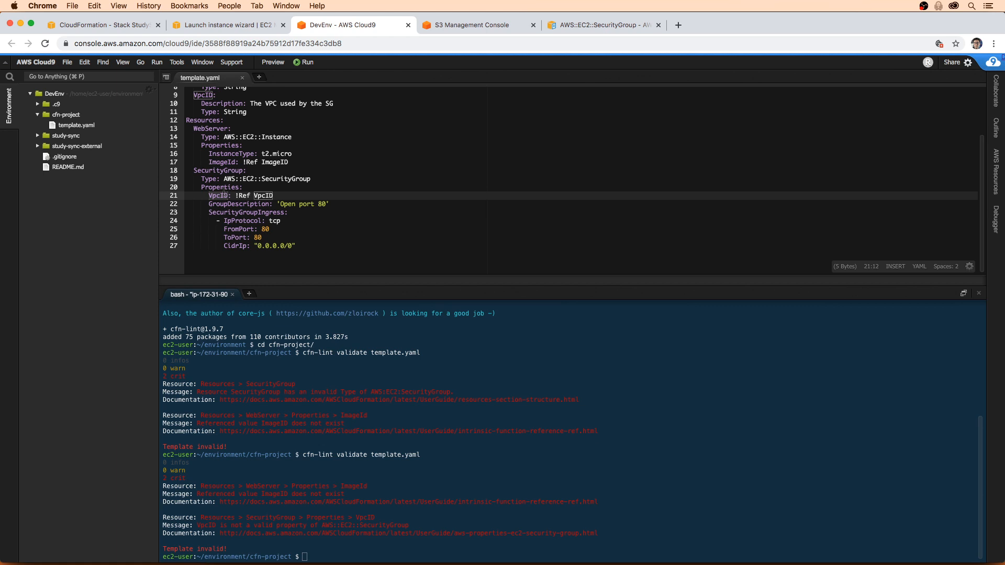
click(228, 196)
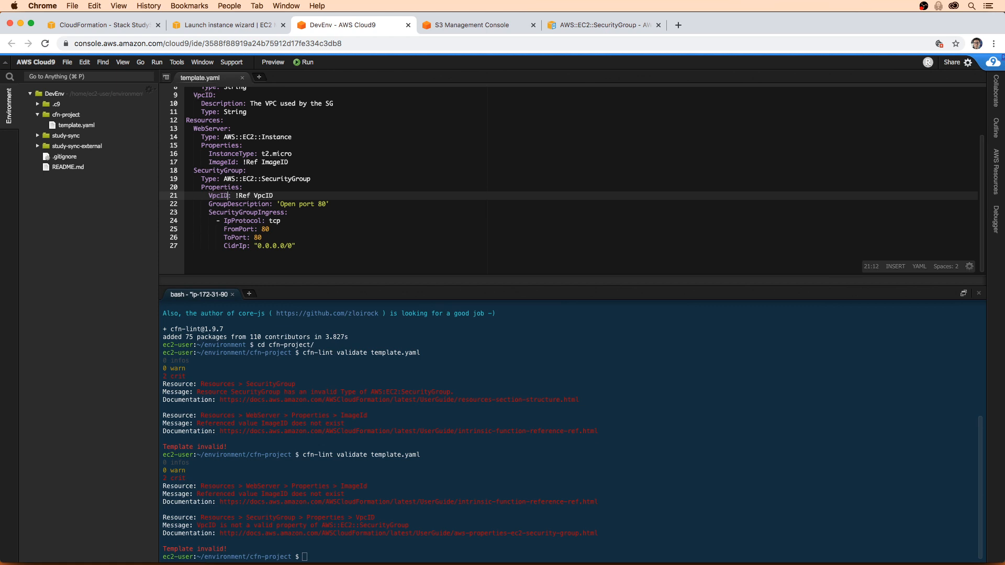
key(BackSpace)
text(d)
key(super+s)
- Validate template.yaml again with cfn-lint in the terminal after the VpcId property change
click(324, 443)
key(Up)
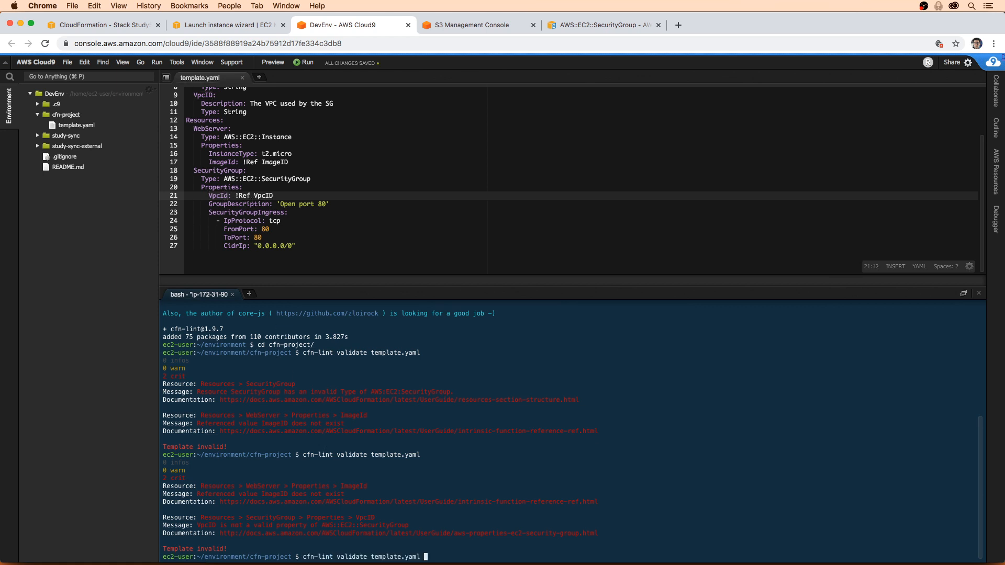
key(Return)
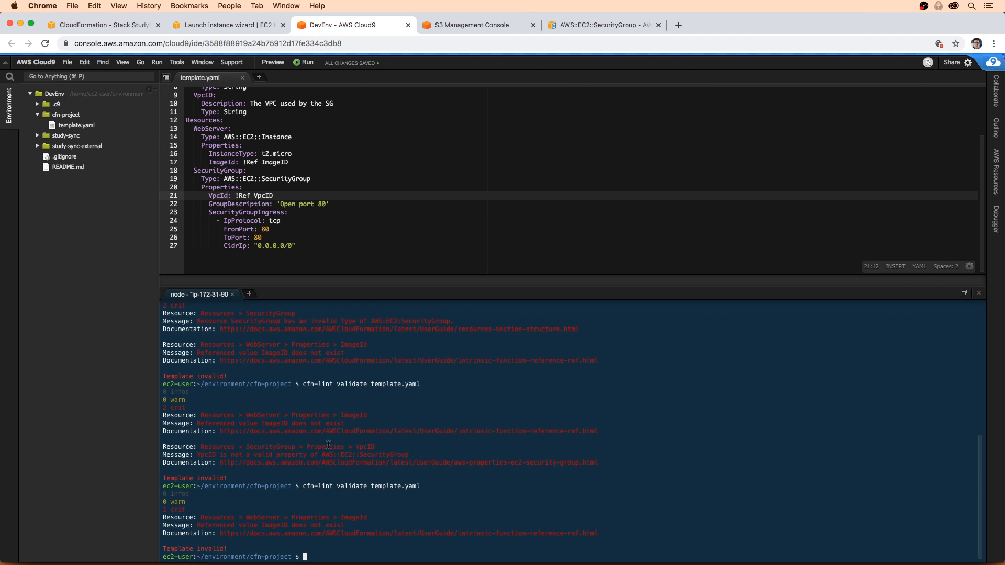
- Change the WebServer's image reference to !Ref ImageId, matching the parameter name, and save template.yaml
click(239, 145)
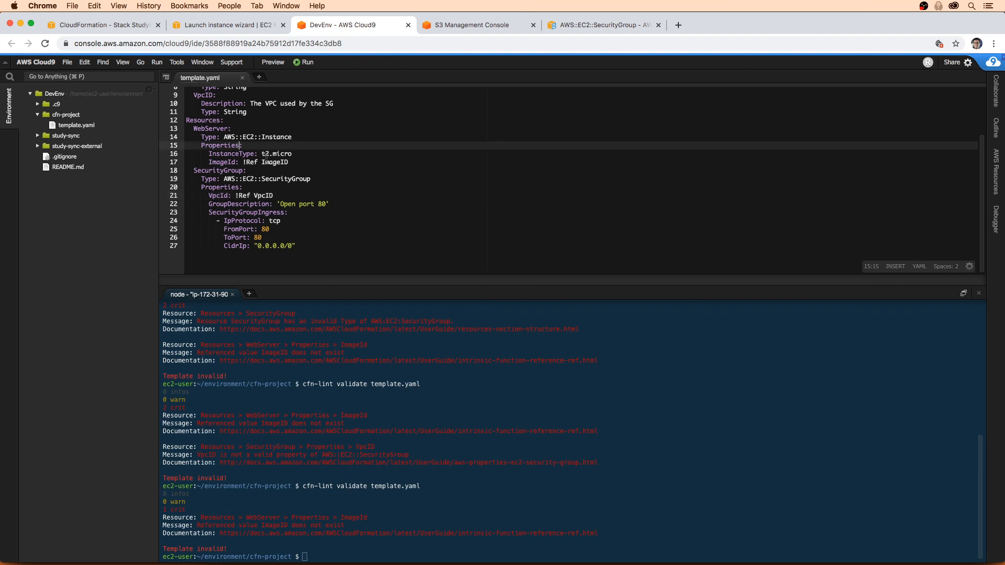
scroll(243, 165, up, 3)
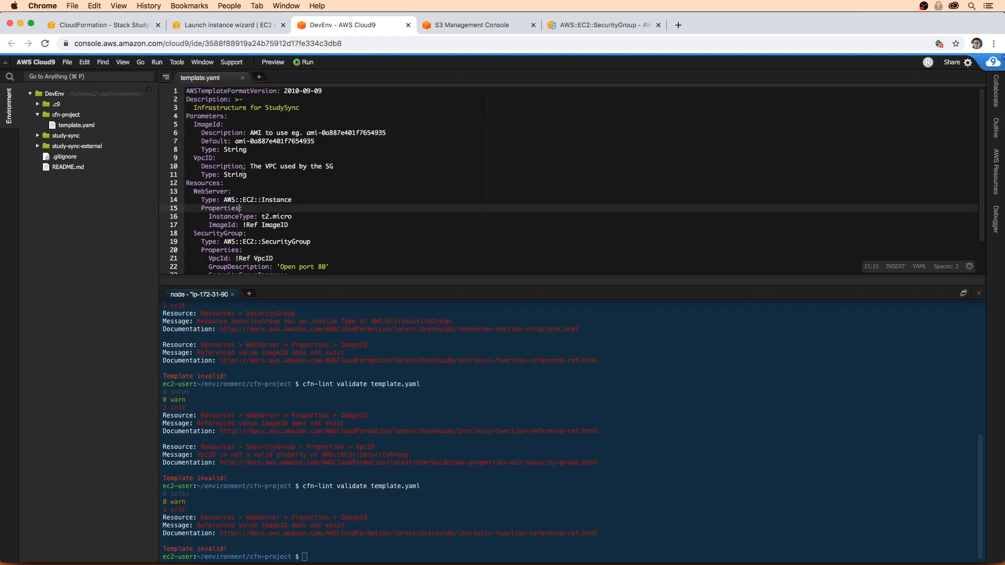
scroll(244, 173, down, 3)
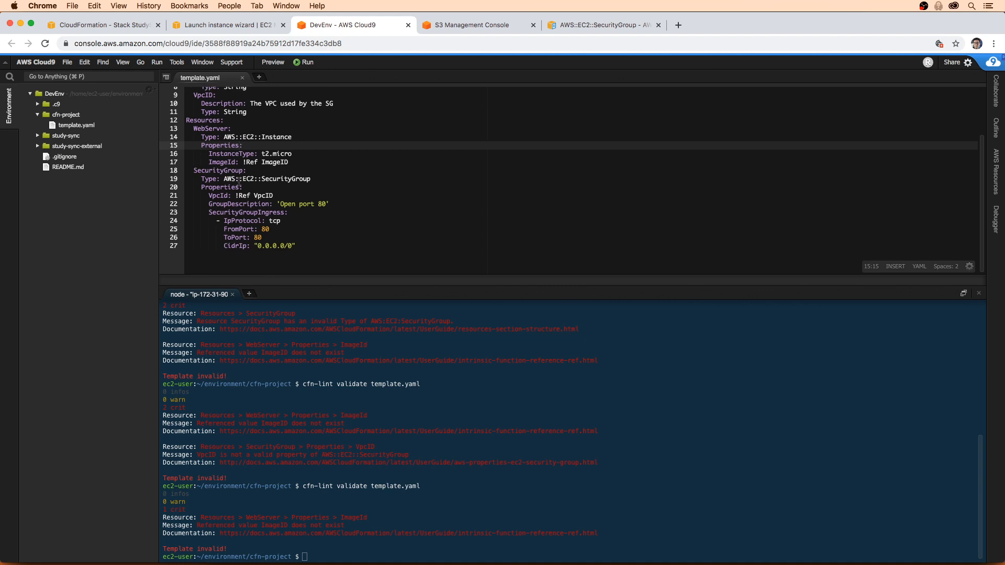
scroll(239, 182, up, 3)
click(247, 140)
click(225, 151)
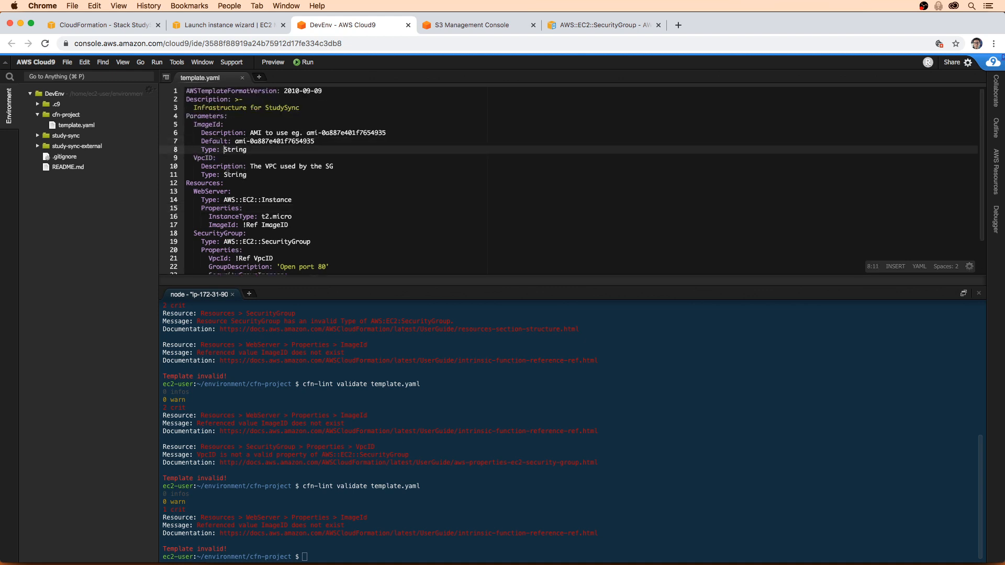
click(281, 225)
drag(281, 225, 284, 225)
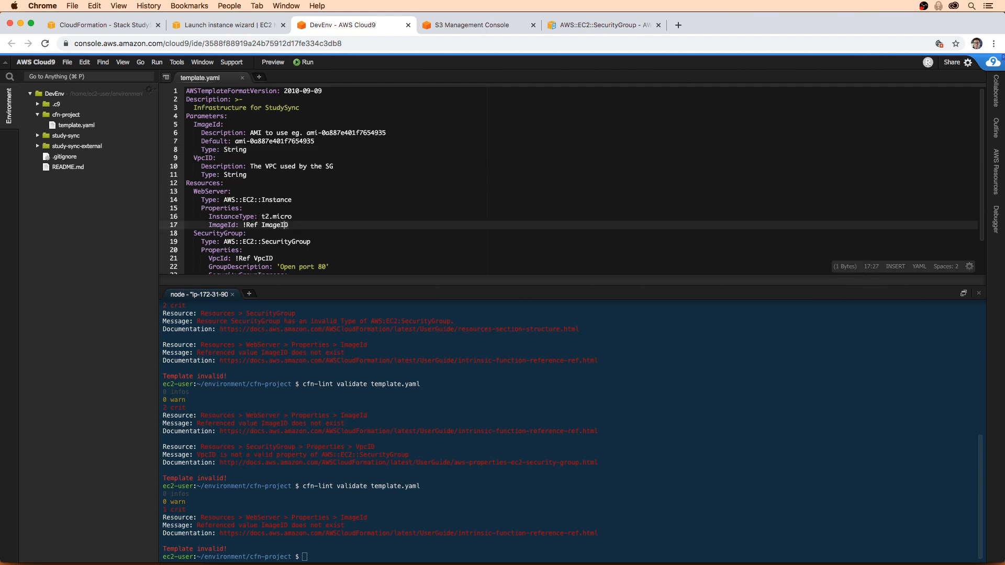
text(d)
click(325, 199)
key(super+s)
- Run cfn-lint validate template.yaml once more in the terminal to check the ImageId reference
click(318, 435)
key(Up)
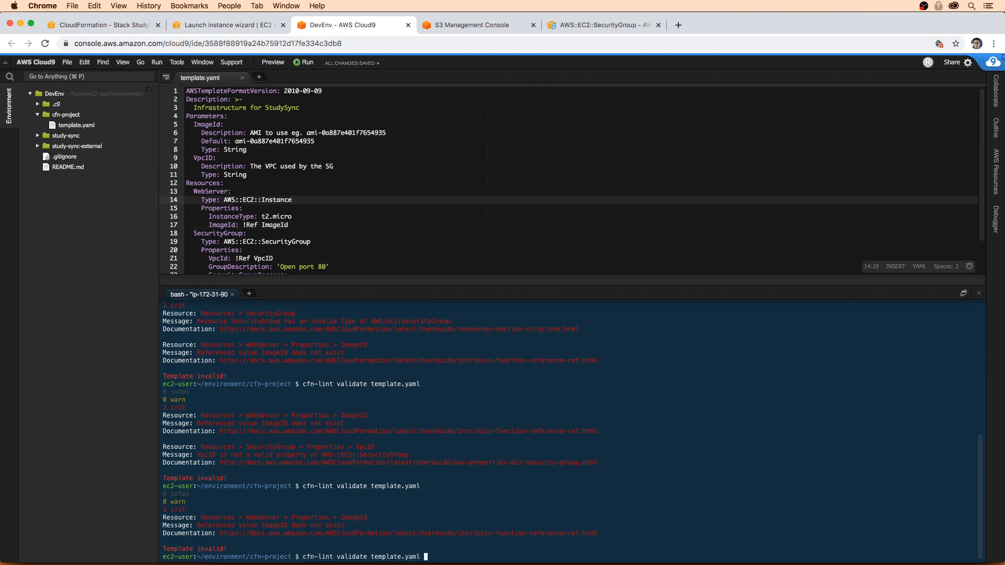
key(Return)
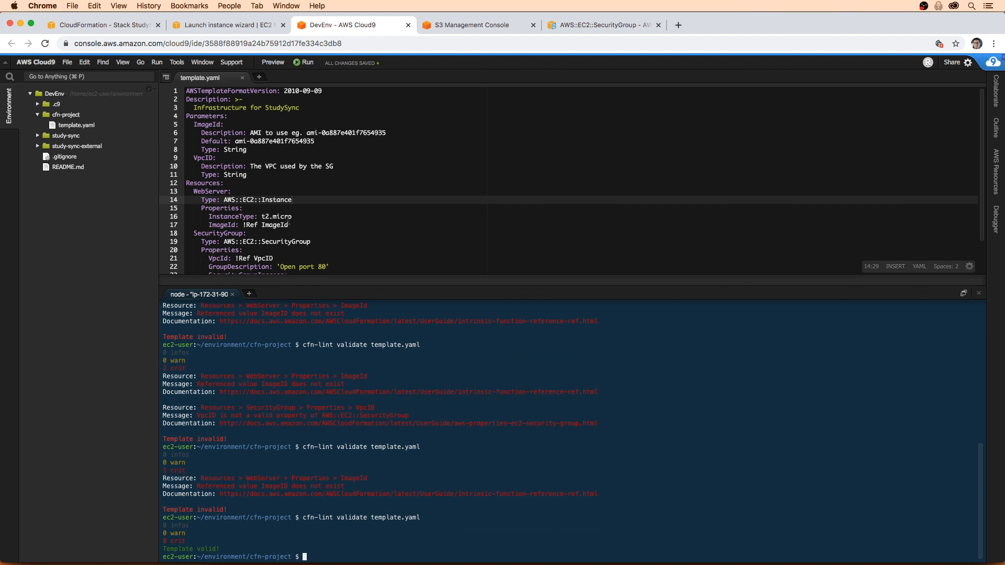
- Enlarge the editor area, review the AWS::EC2::SecurityGroup property documentation and the AMI list, and return to template.yaml
drag(369, 282, 369, 316)
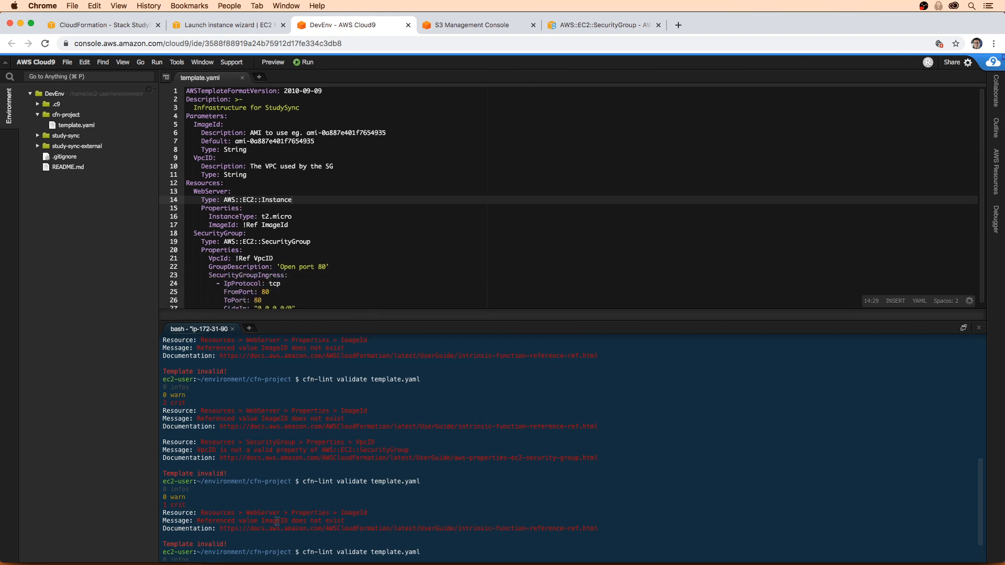
click(280, 192)
scroll(278, 186, down, 2)
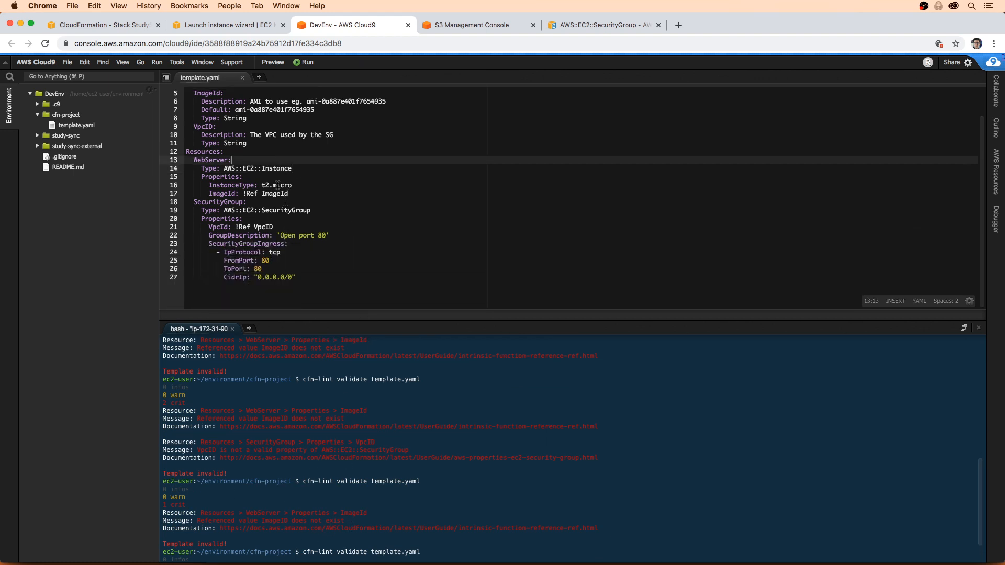
click(602, 25)
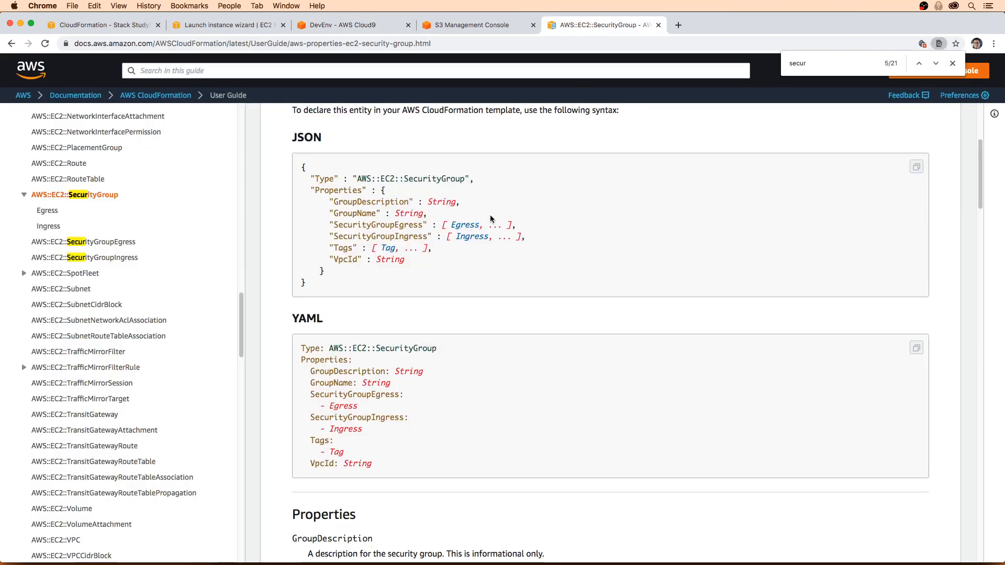
scroll(348, 304, up, 5)
scroll(353, 297, down, 10)
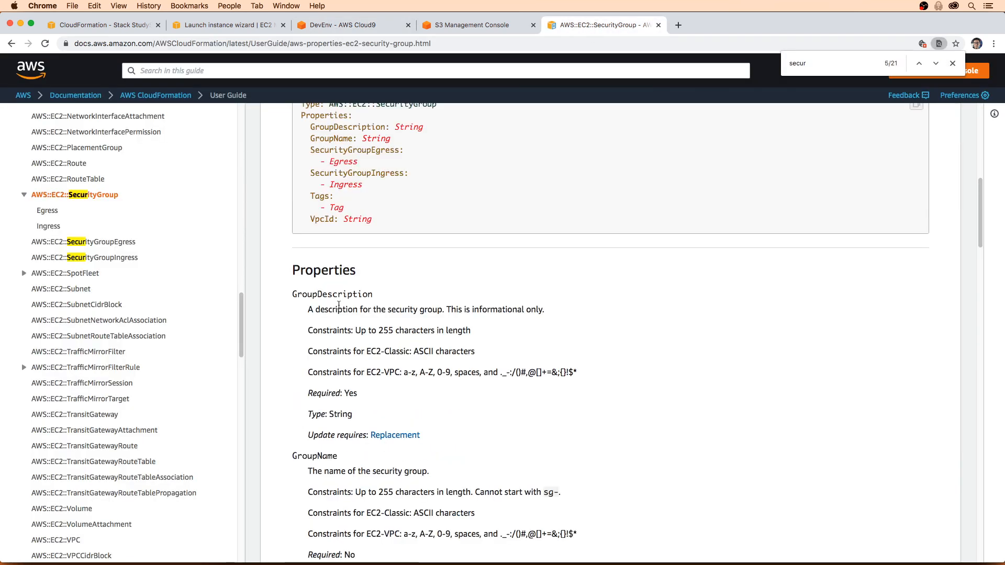
drag(347, 294, 302, 294)
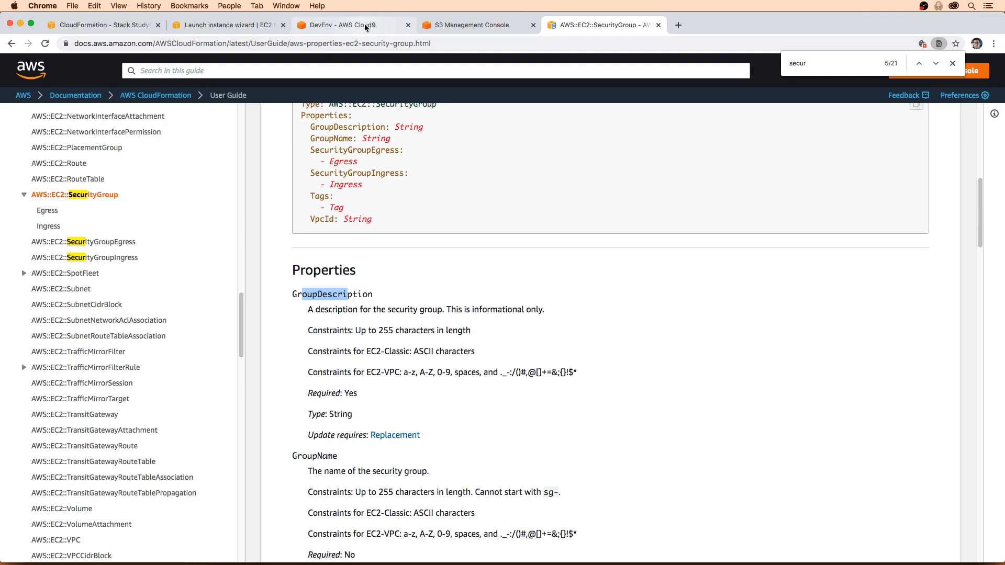
click(251, 27)
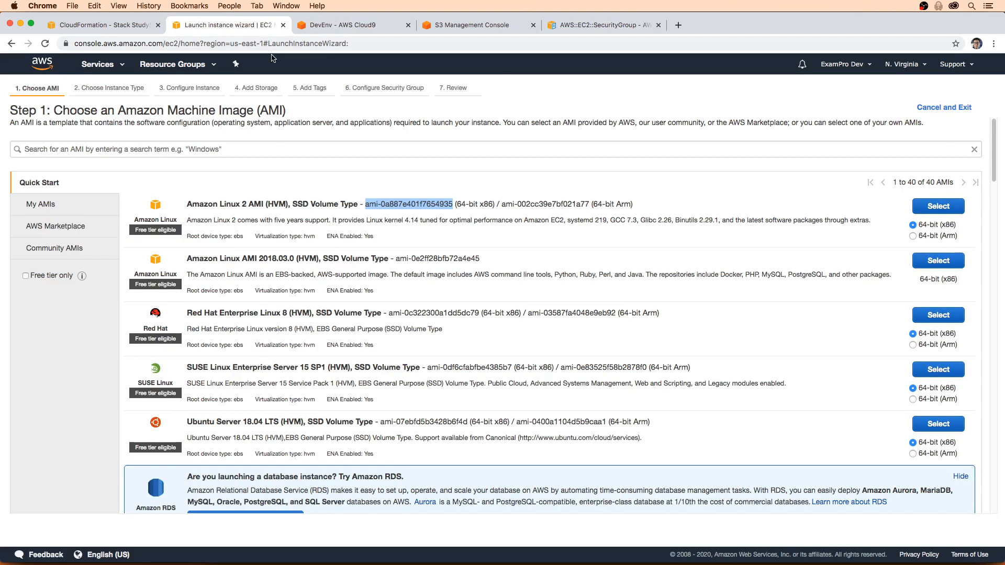
click(360, 25)
click(310, 184)
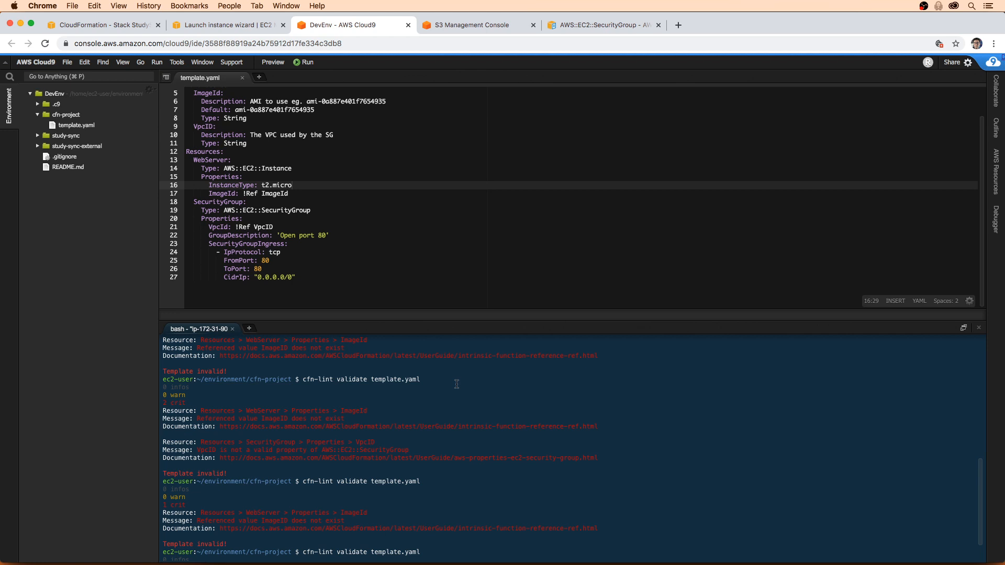
- Create an empty update.sh file in cfn-project from the terminal with touch update.sh
key(ctrl+c)
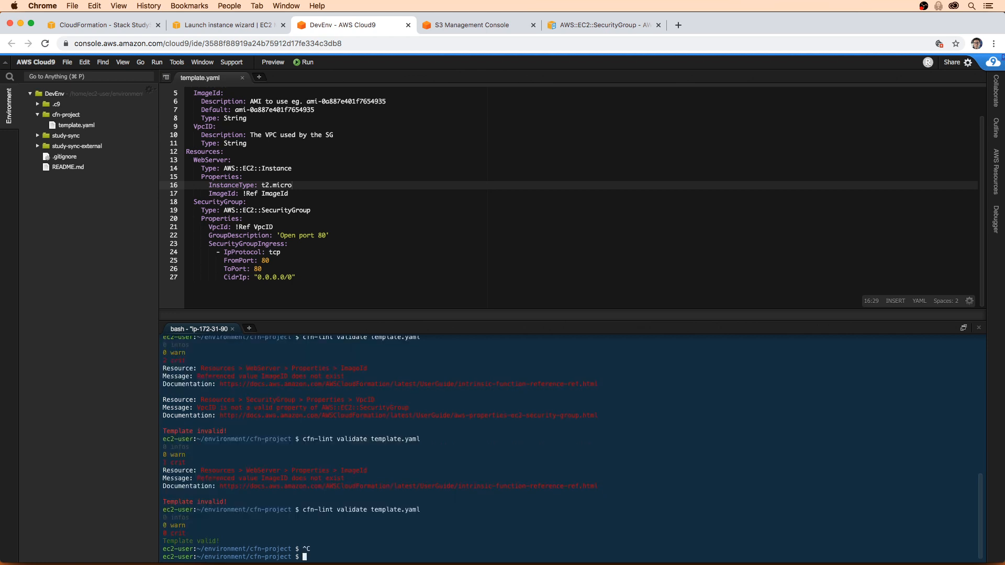
text(touch .)
key(BackSpace)
text(update.s)
text(h)
key(Return)
- Make the script executable in the terminal with chmod u+x update.sh
text(ch)
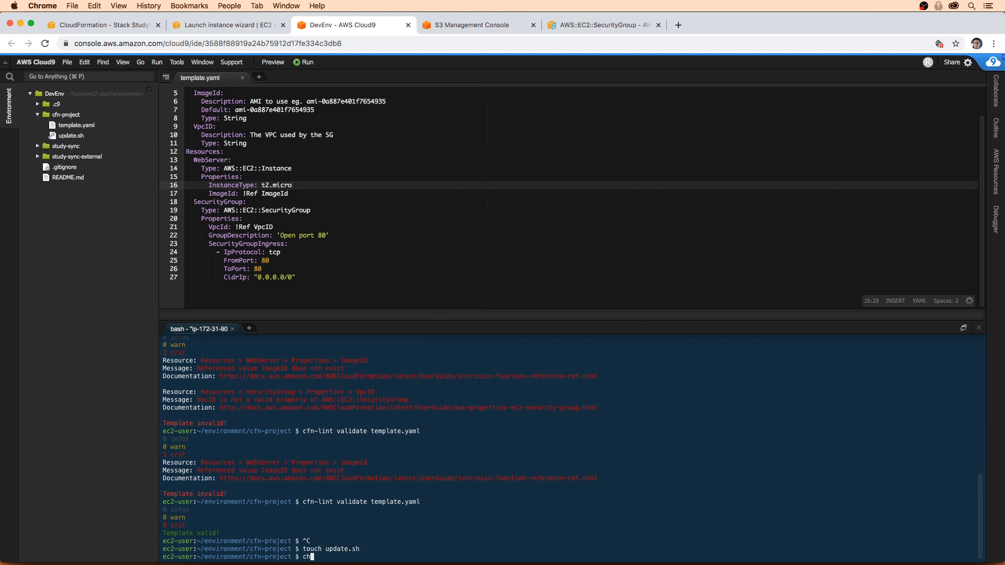
text(mod u+x update.sh)
key(Return)
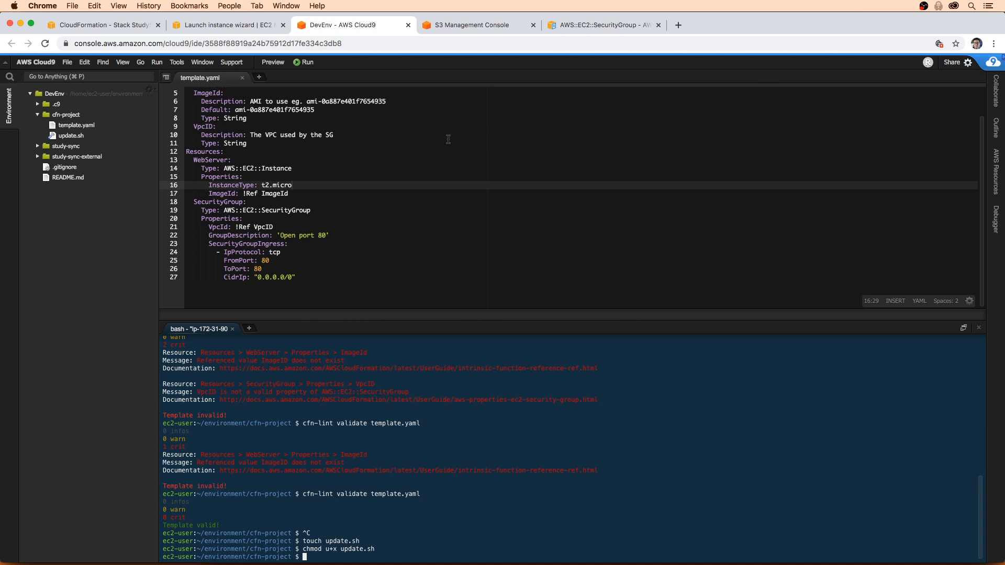
- Open update.sh in the editor and add the shebang #!/usr/bin/env bash followed by a blank line
double_click(84, 137)
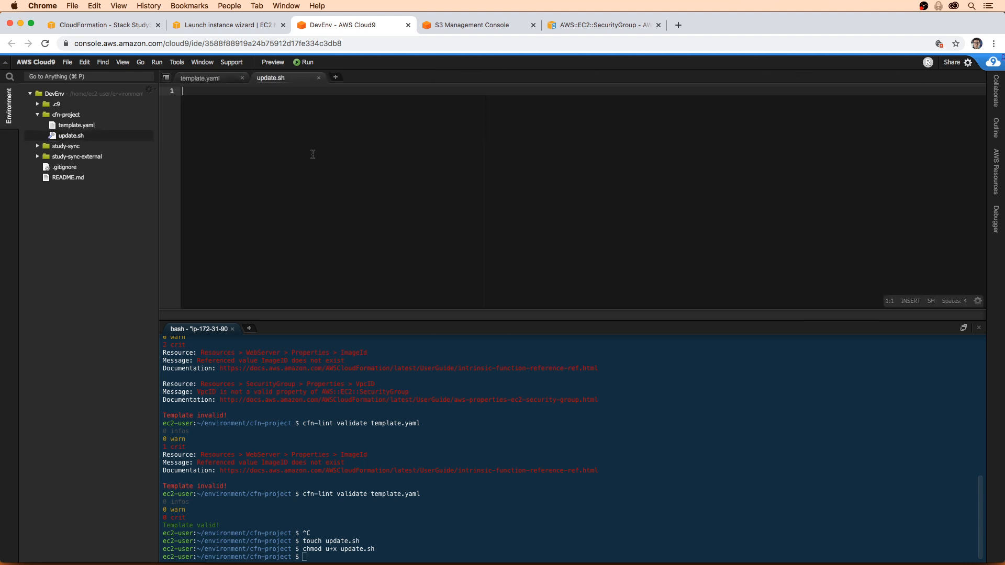
text(#!/usr/bin/env bash)
key(Return)
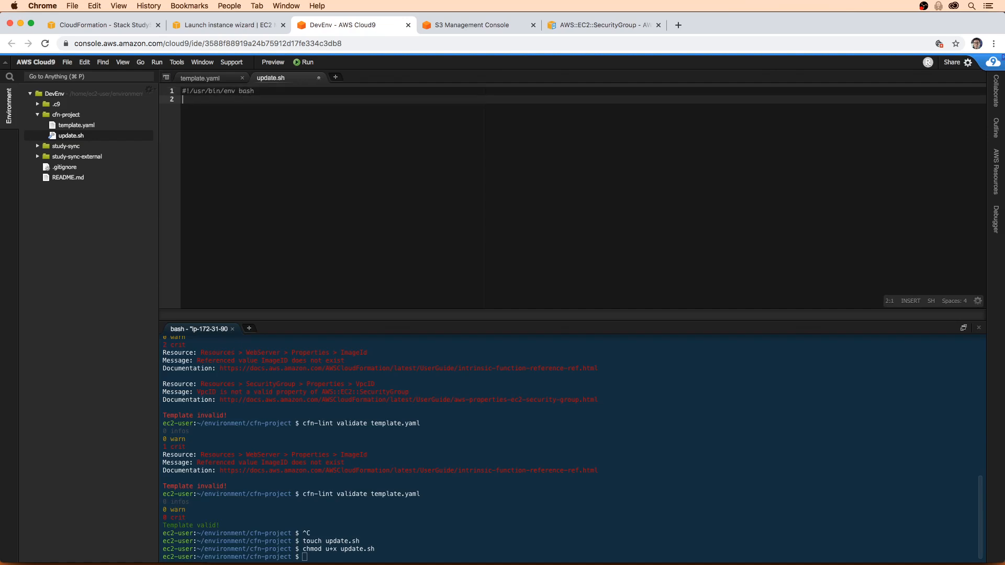
key(Return)
- Add an aws s3 cp command to update.sh that copies template.yaml to the personal study-sync S3 bucket as template.yaml, and save the script
text(aws s3 )
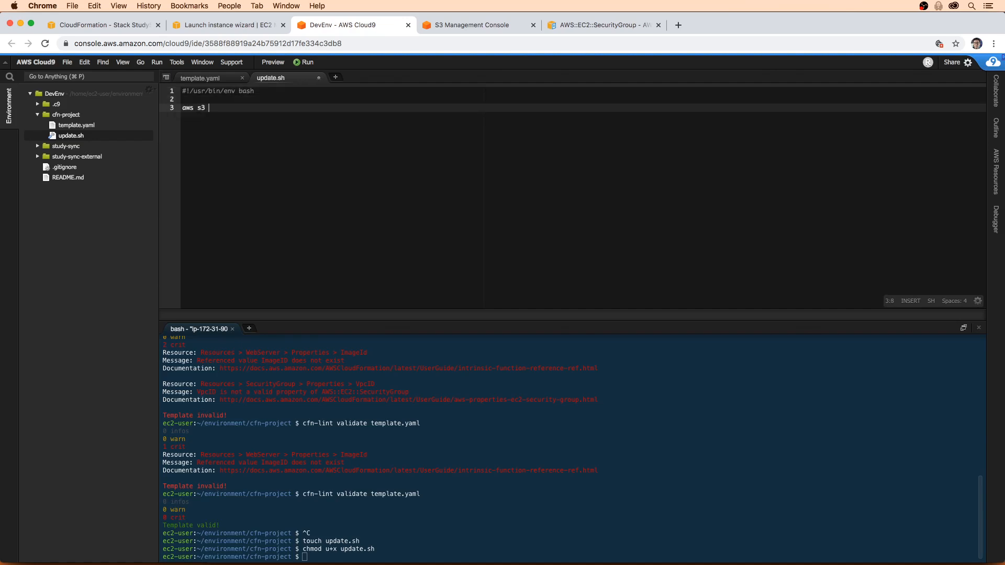
text(cp template.yaml s3:///study-sync/)
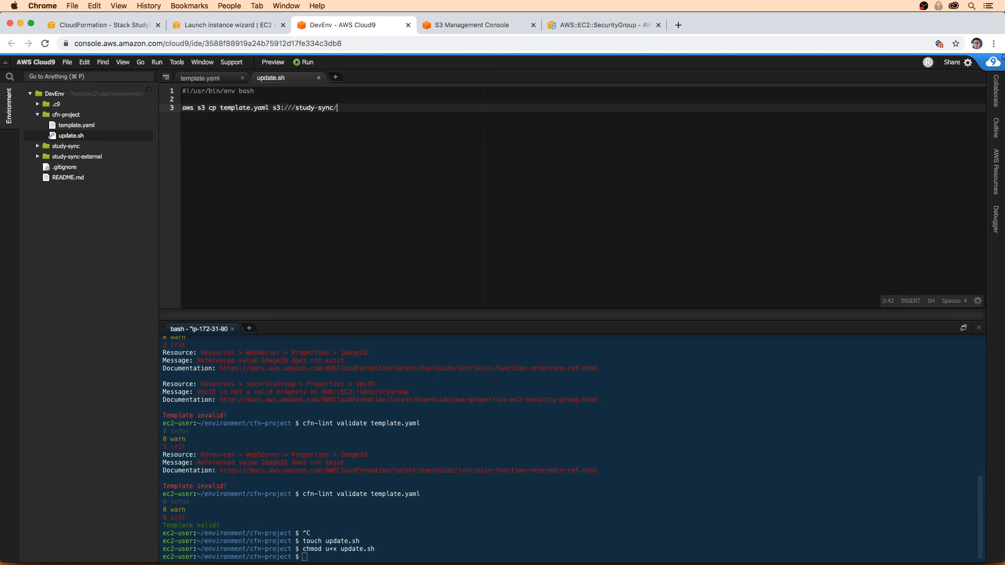
key(BackSpace)
click(295, 107)
key(BackSpace)
click(357, 100)
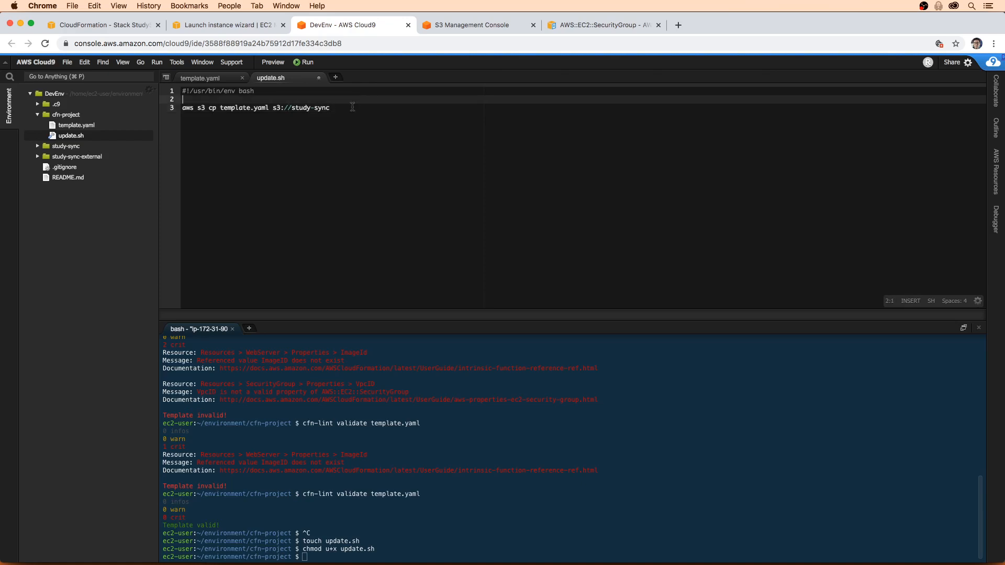
click(352, 107)
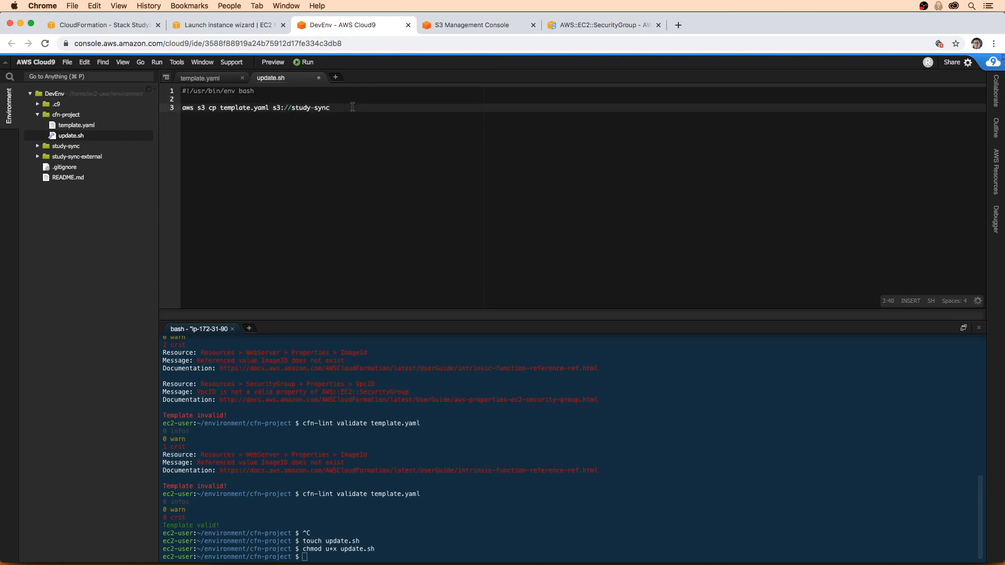
text(-andrewb/te)
text(mplate.yaml)
key(super+s)
- Run ./update.sh in the terminal to upload the template to S3 and highlight its output
click(429, 449)
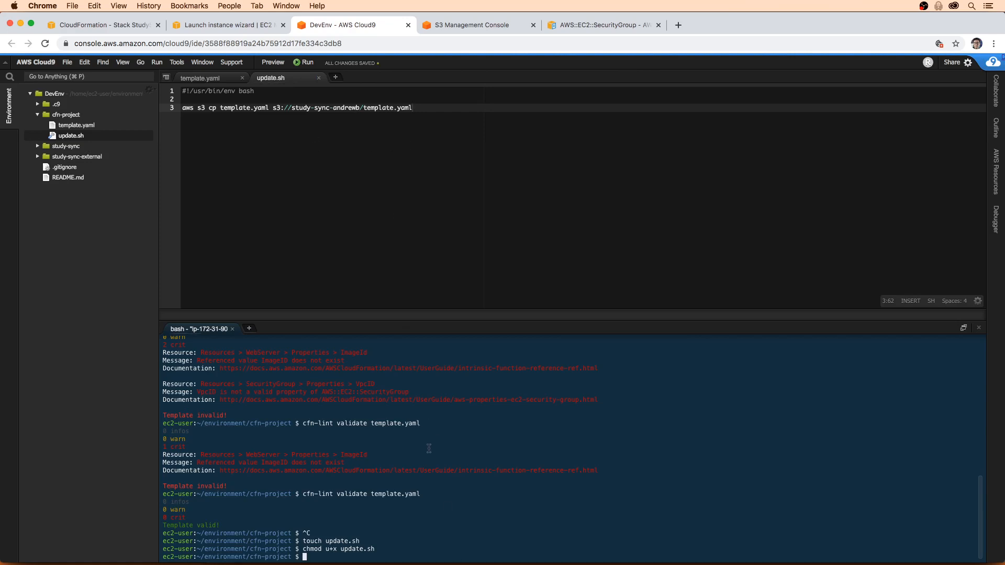
text(./update.sh)
key(ctrl+a)
key(Right)
key(Right)
key(Right)
key(Right)
key(Right)
key(Right)
key(Right)
key(Return)
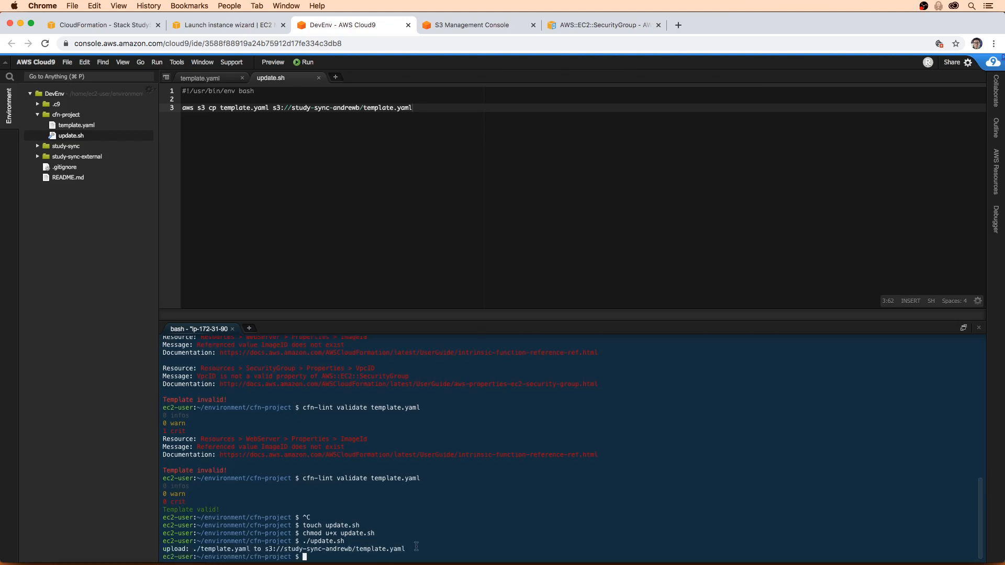
drag(417, 547, 186, 542)
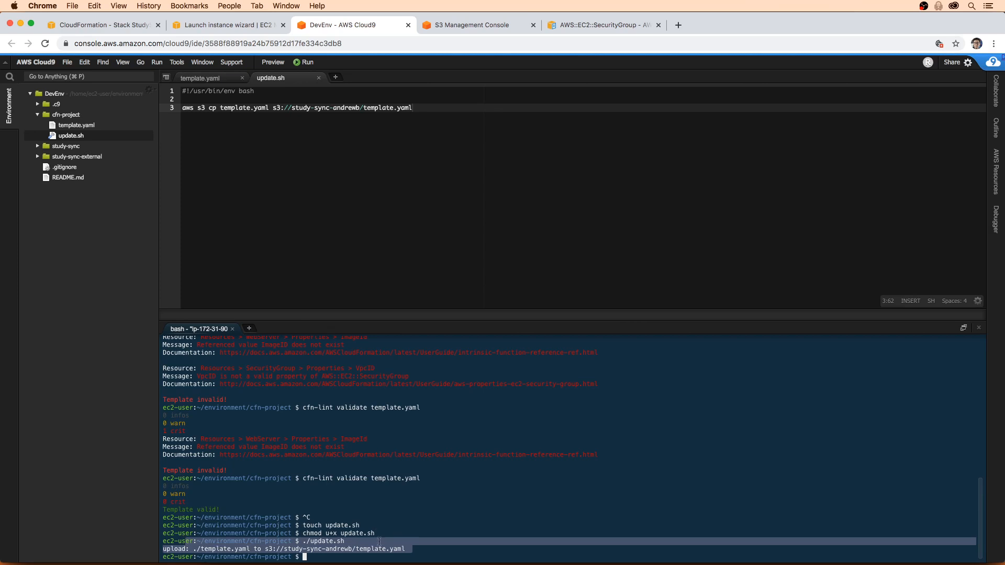
- Start updating the StudySync stack in CloudFormation, replacing the current template with one from an Amazon S3 URL
click(382, 542)
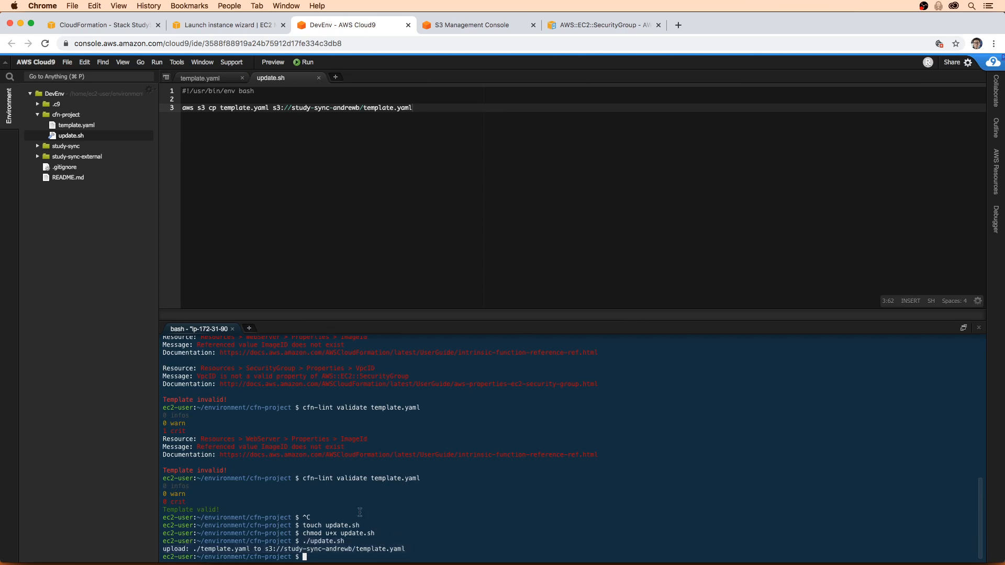
click(269, 164)
click(120, 27)
click(777, 120)
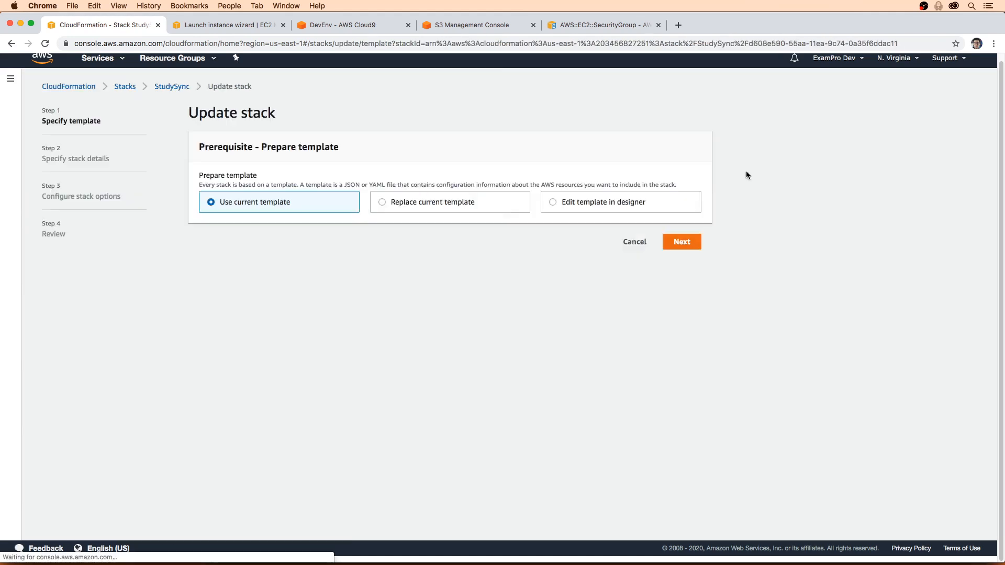
click(404, 210)
click(249, 360)
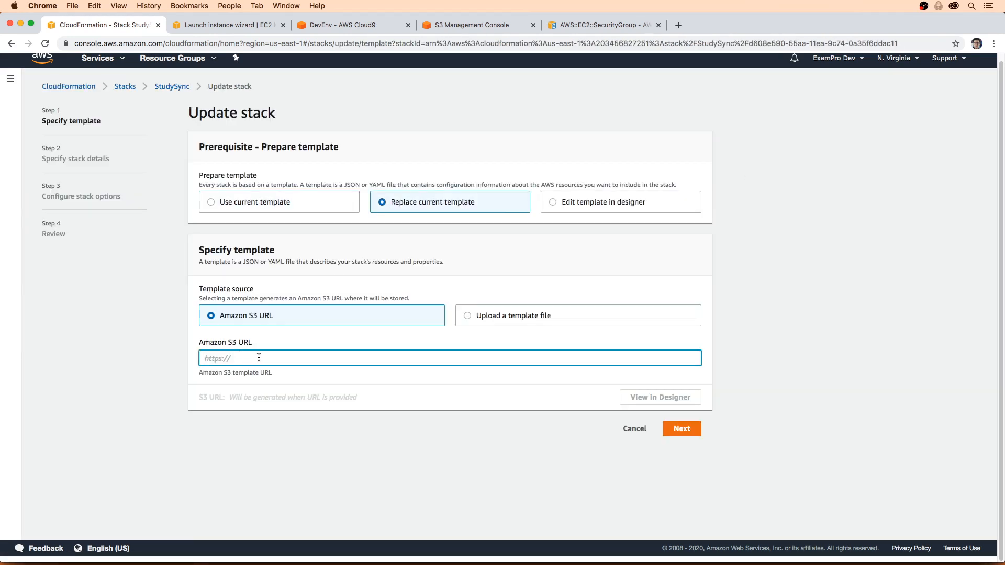
- Copy template.yaml's object URL from S3 into the stack update's Amazon S3 URL and continue to the stack parameters
click(455, 25)
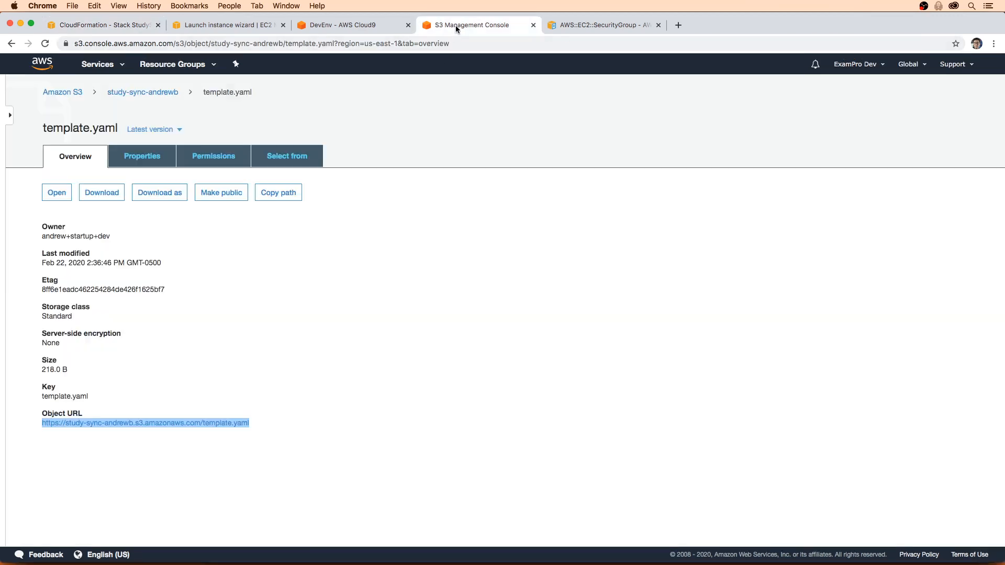
click(361, 372)
drag(256, 424, 41, 427)
key(super+c)
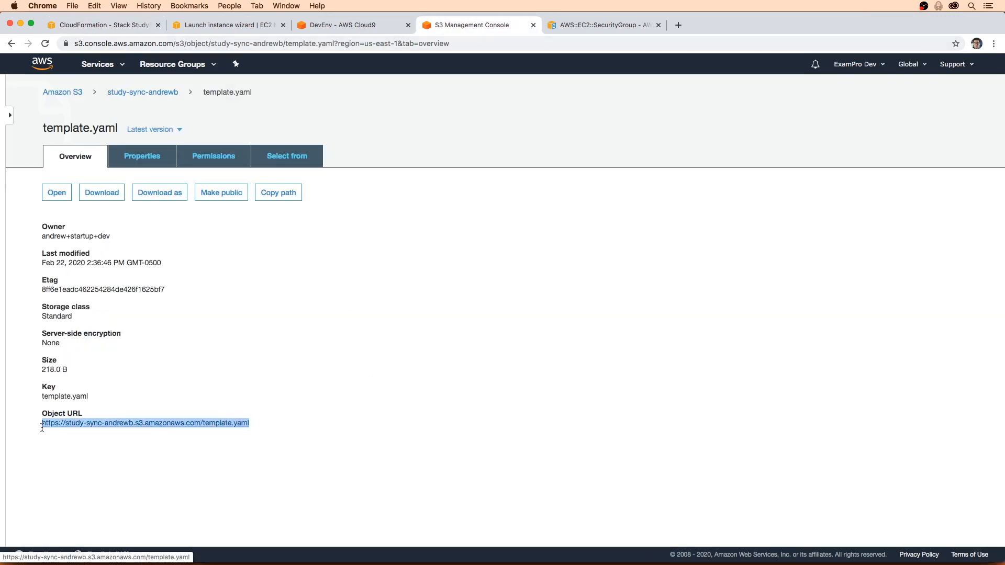
click(105, 26)
key(super+v)
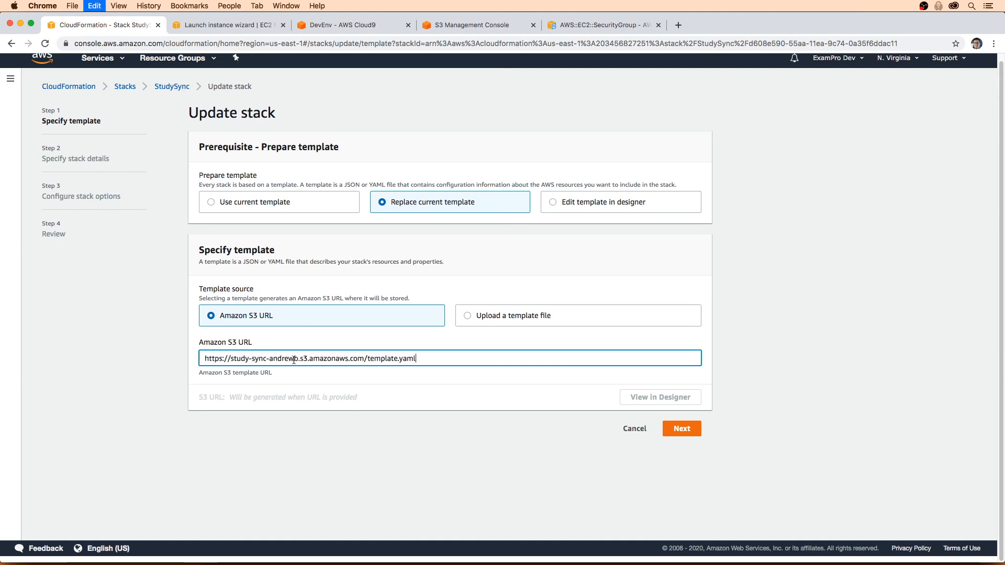
click(678, 429)
click(268, 252)
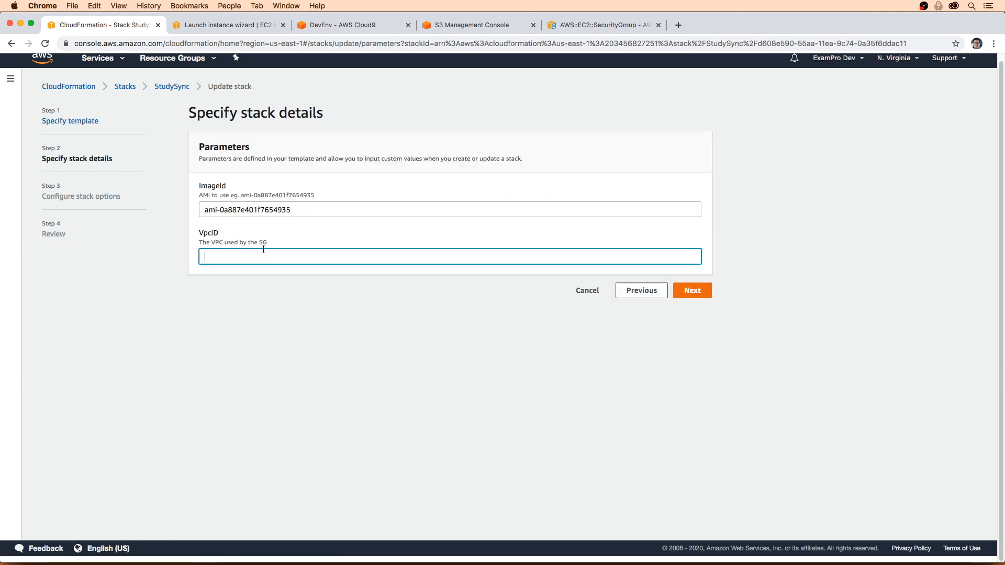
double_click(219, 234)
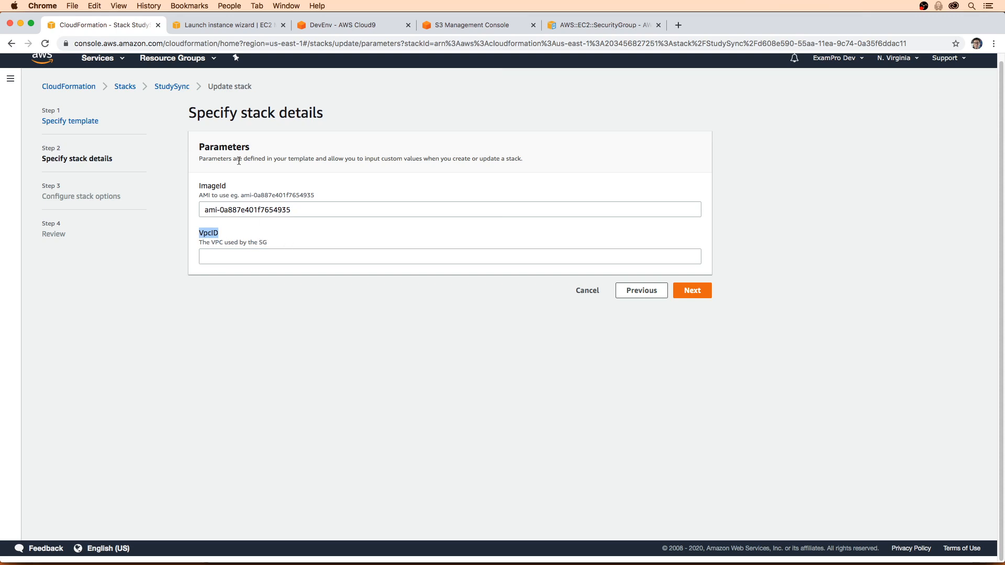
scroll(210, 173, up, 1)
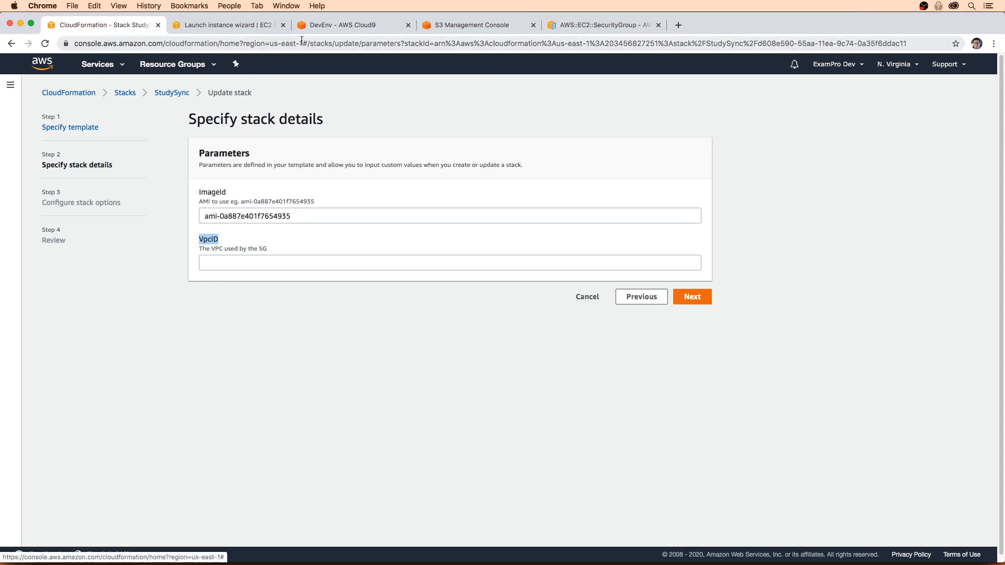
click(231, 24)
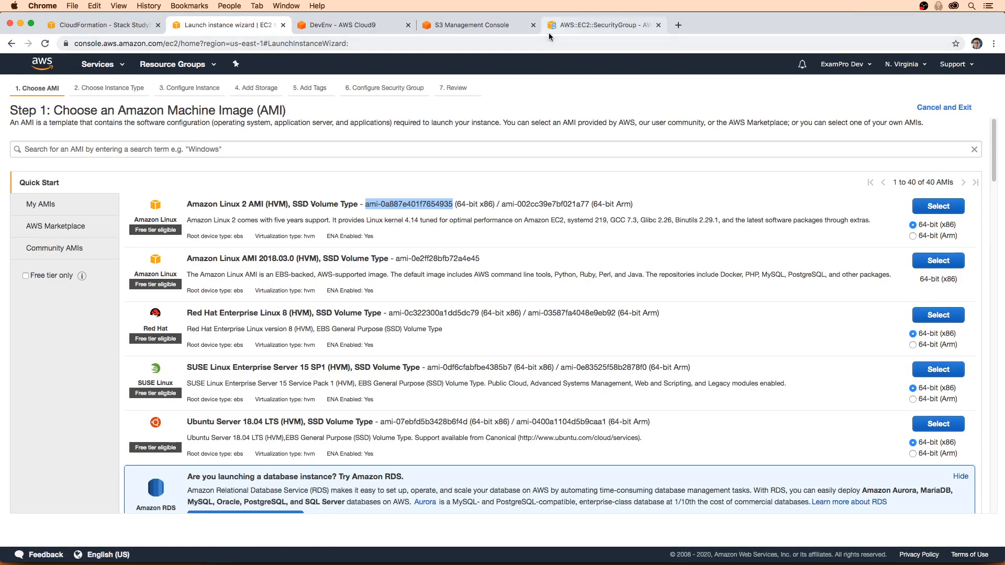
click(104, 65)
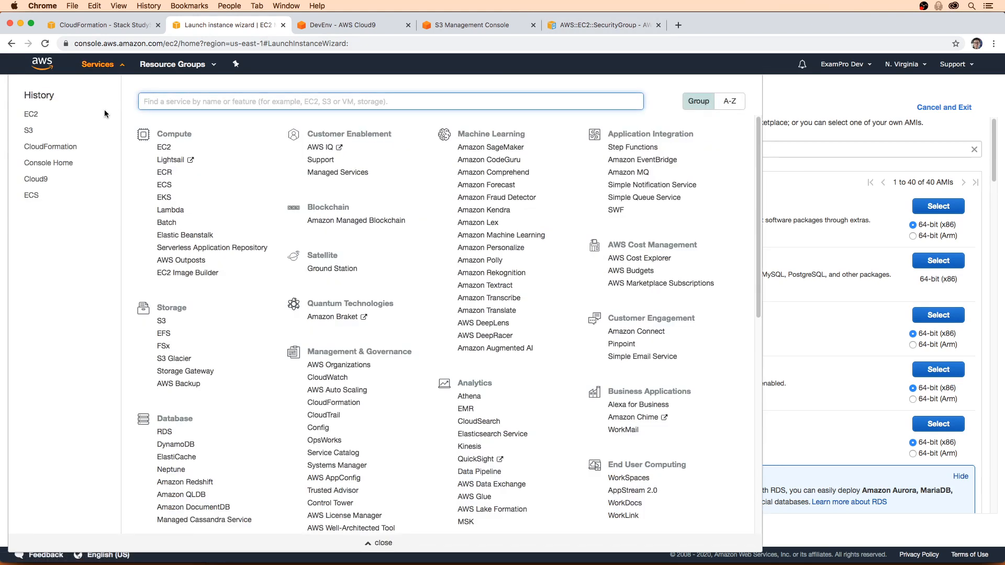
text(ec2)
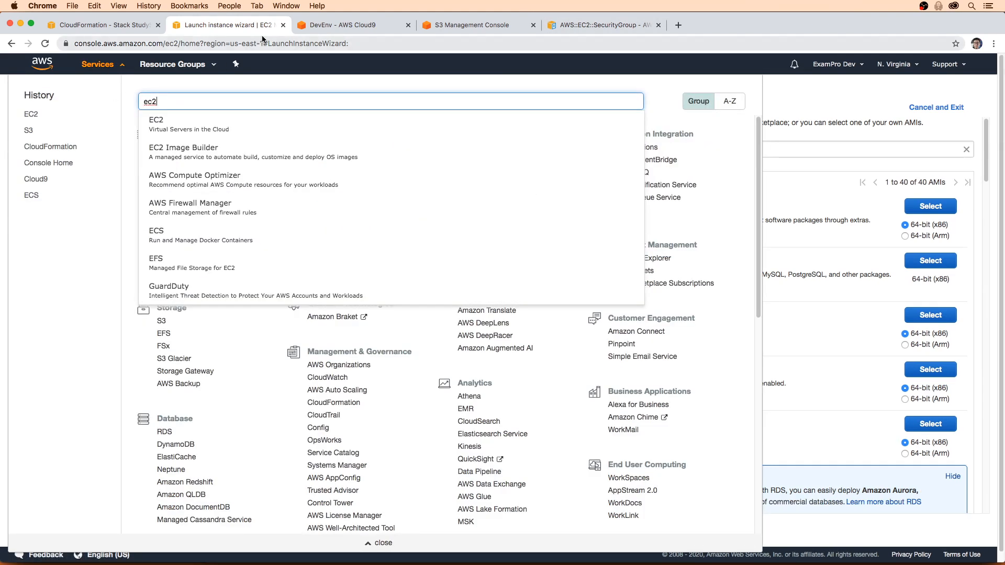
click(283, 25)
- Open the CloudFormation stacks list in a separate browser tab and view the StudySync stack's resources
click(99, 24)
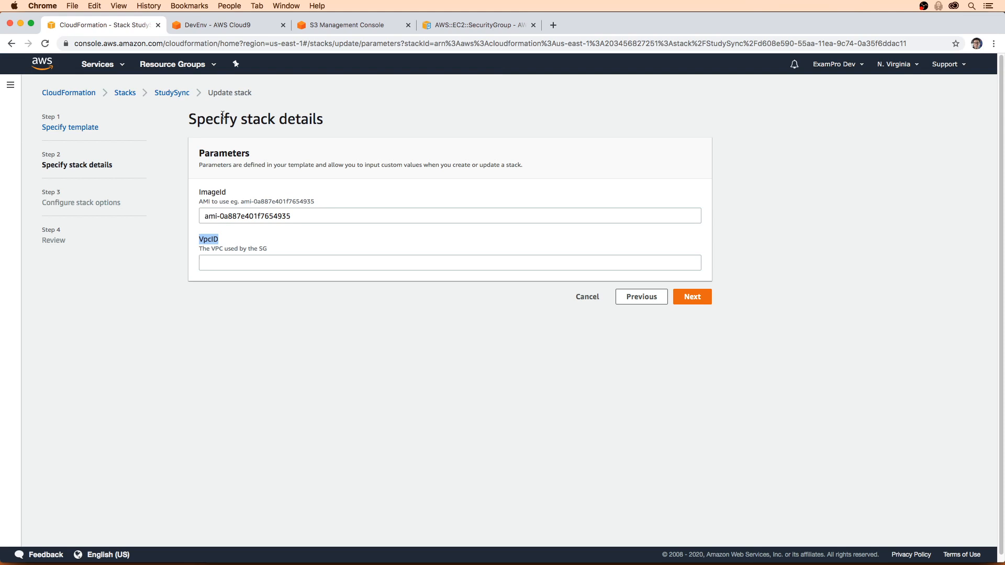
right_click(126, 93)
click(134, 95)
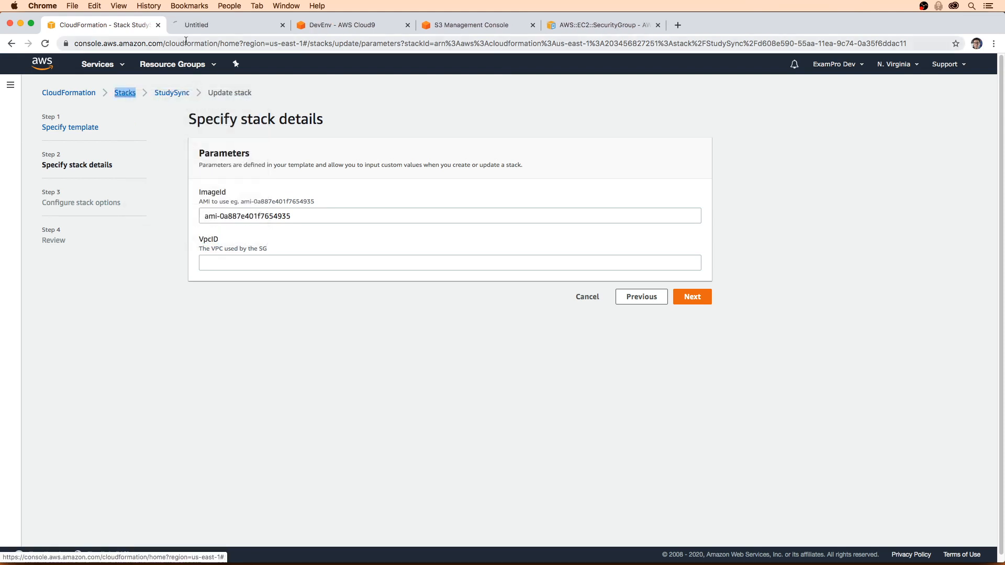
click(203, 26)
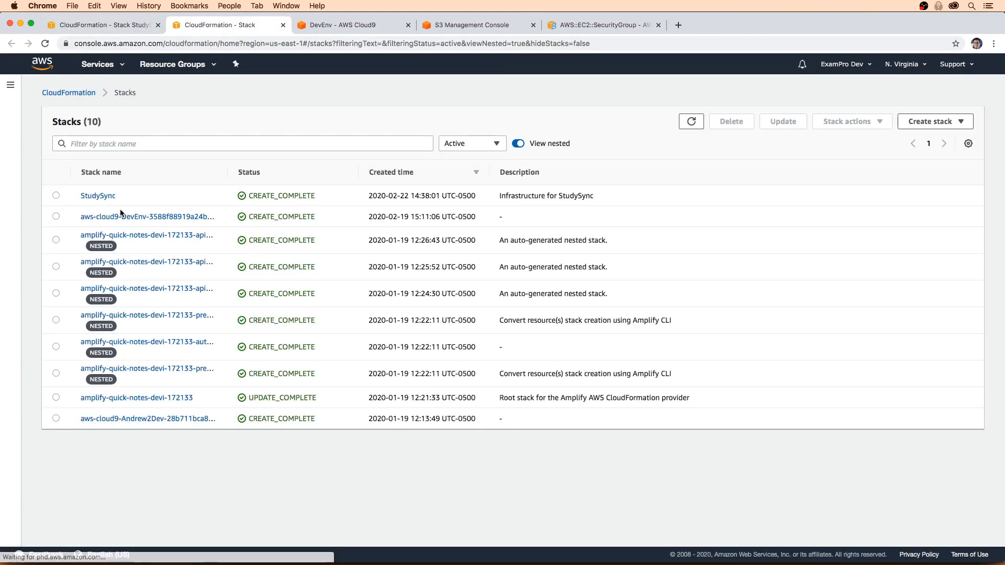
click(98, 196)
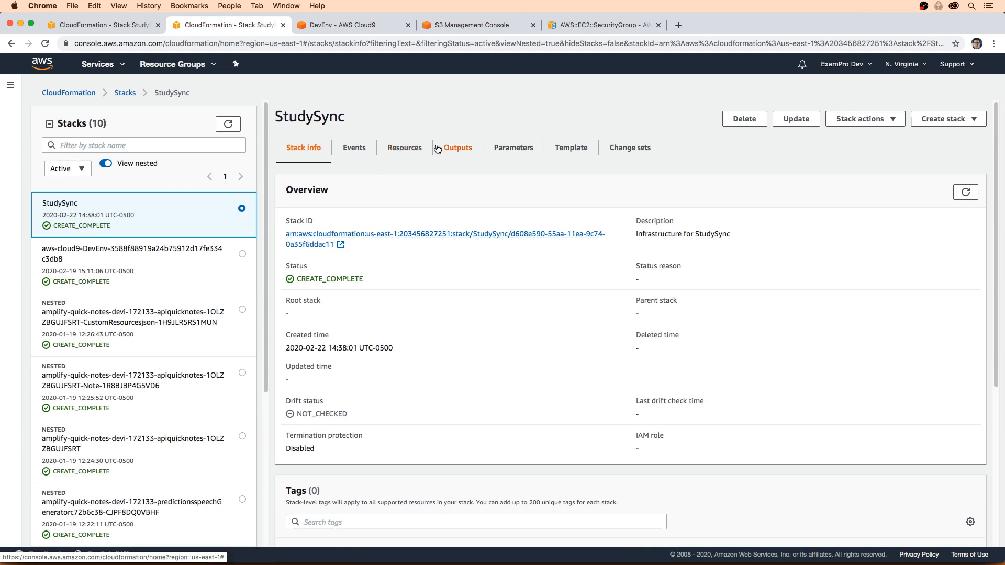
click(424, 148)
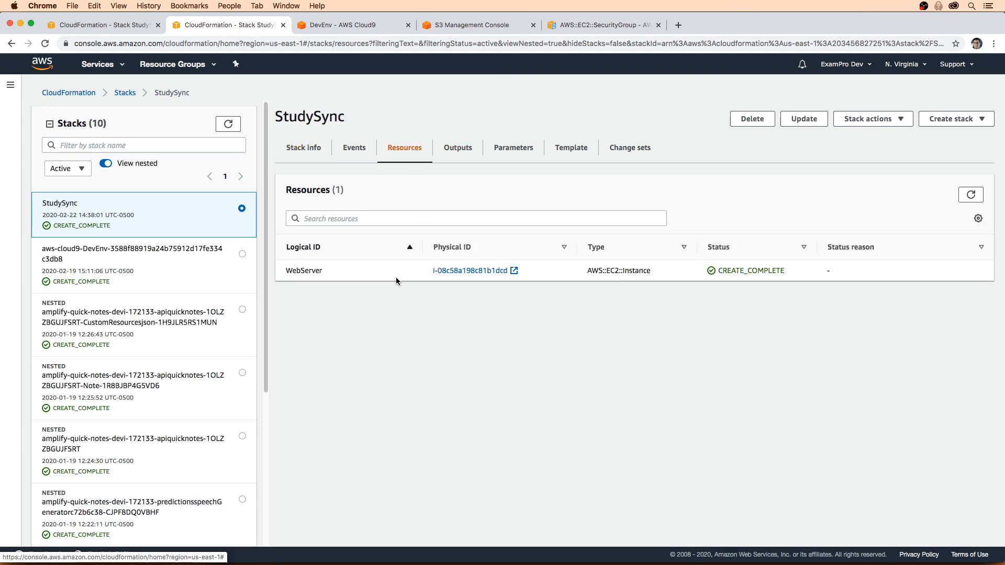
- Open the WebServer instance in EC2 from the stack's resources and enlarge its description pane to examine the VPC details
click(457, 271)
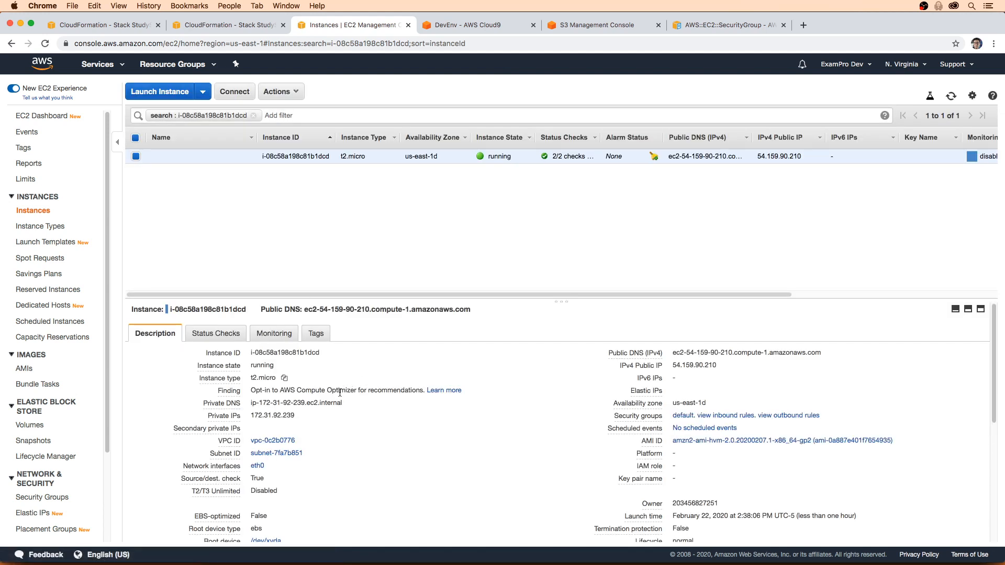
scroll(340, 393, down, 1)
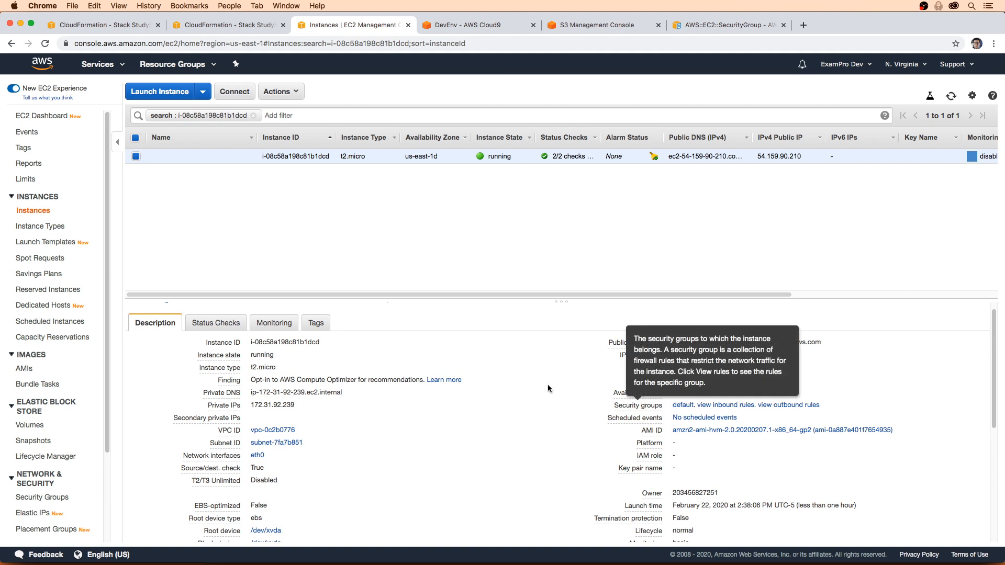
drag(556, 301, 557, 240)
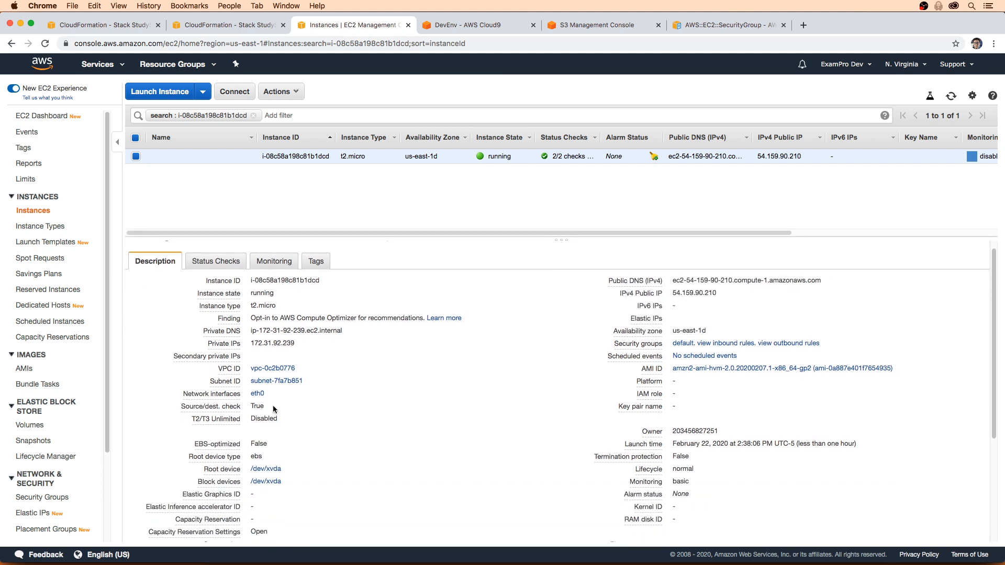
- Copy the VPC ID from the EC2 instance details into the stack update's VpcID parameter and proceed to the stack options
click(304, 369)
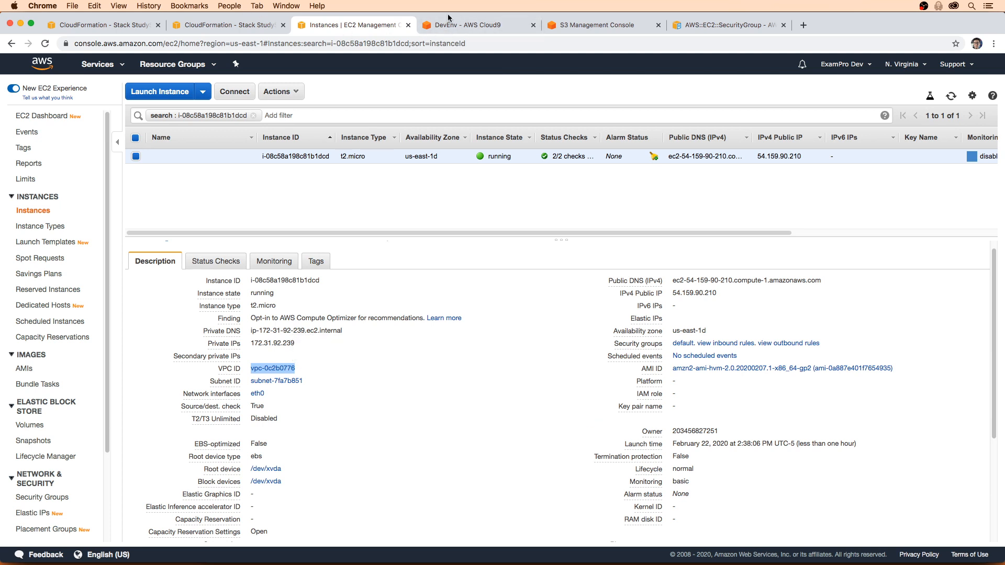
click(195, 25)
click(251, 262)
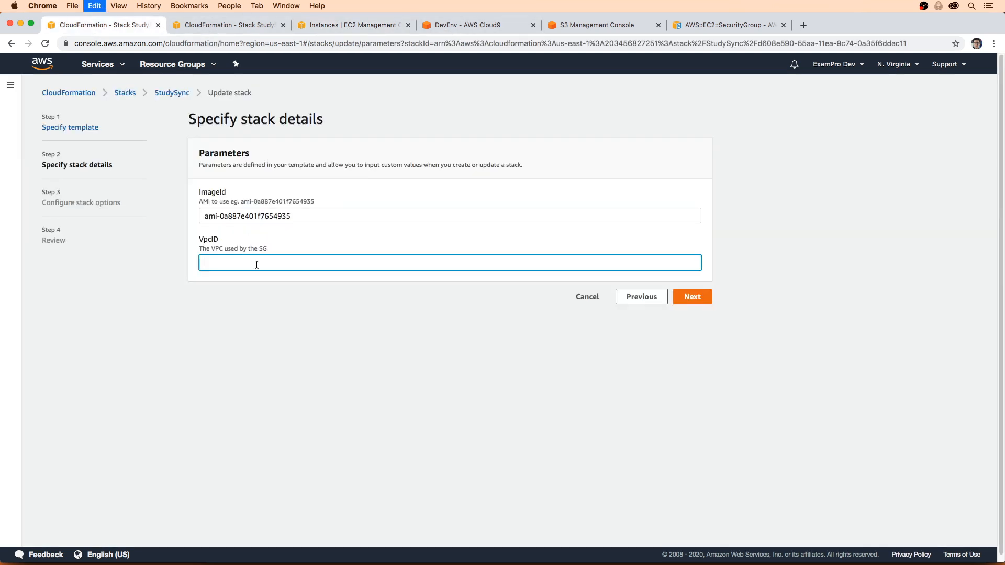
key(super+v)
click(686, 298)
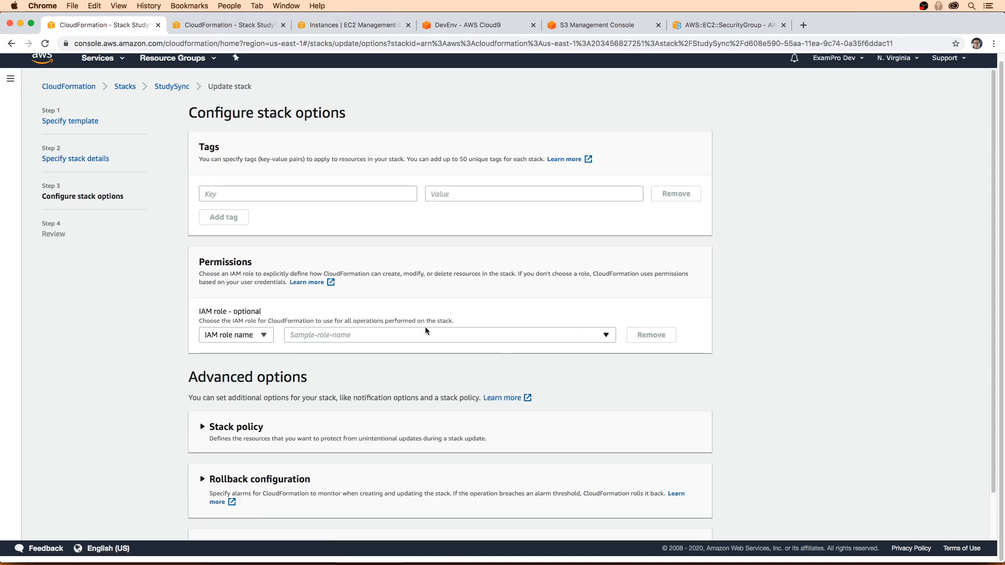
- Examine the advanced stack options for notifications, rollback configuration and stack policy
scroll(296, 313, down, 2)
click(342, 495)
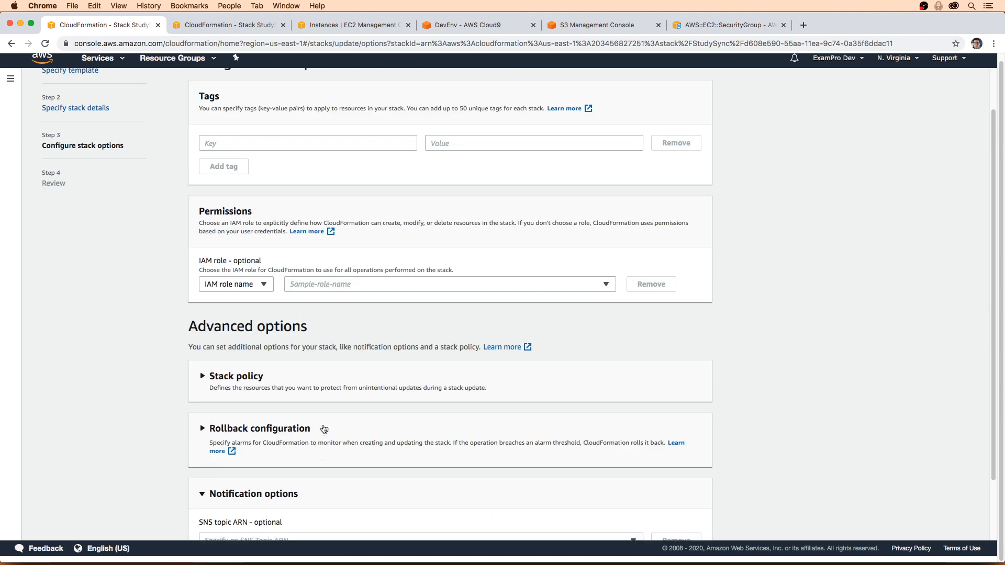
click(324, 429)
click(320, 378)
scroll(315, 286, up, 2)
scroll(314, 300, down, 5)
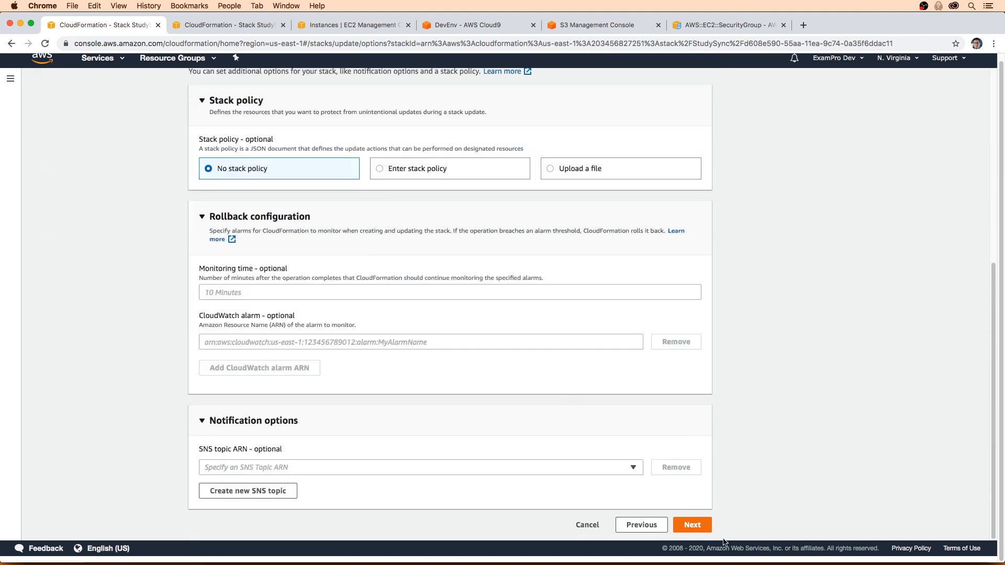
- Submit the StudySync stack update with the default options and open the stack's list of resources
click(690, 522)
scroll(488, 431, down, 15)
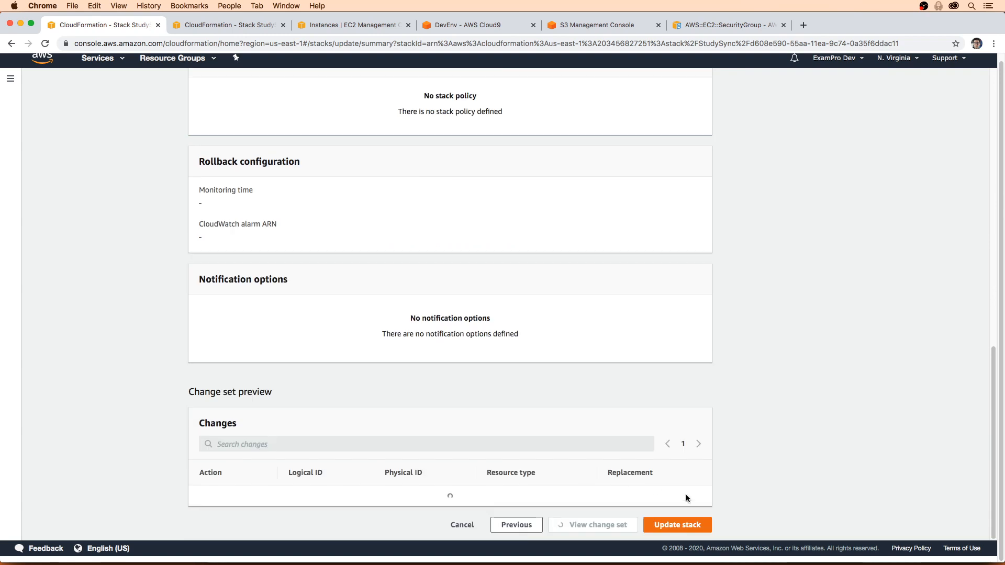
click(675, 525)
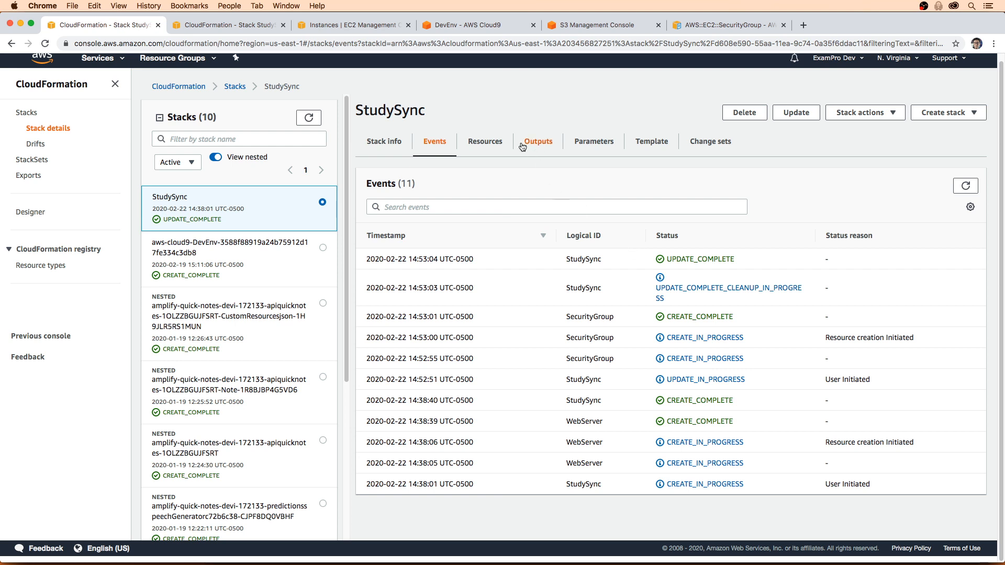
click(485, 141)
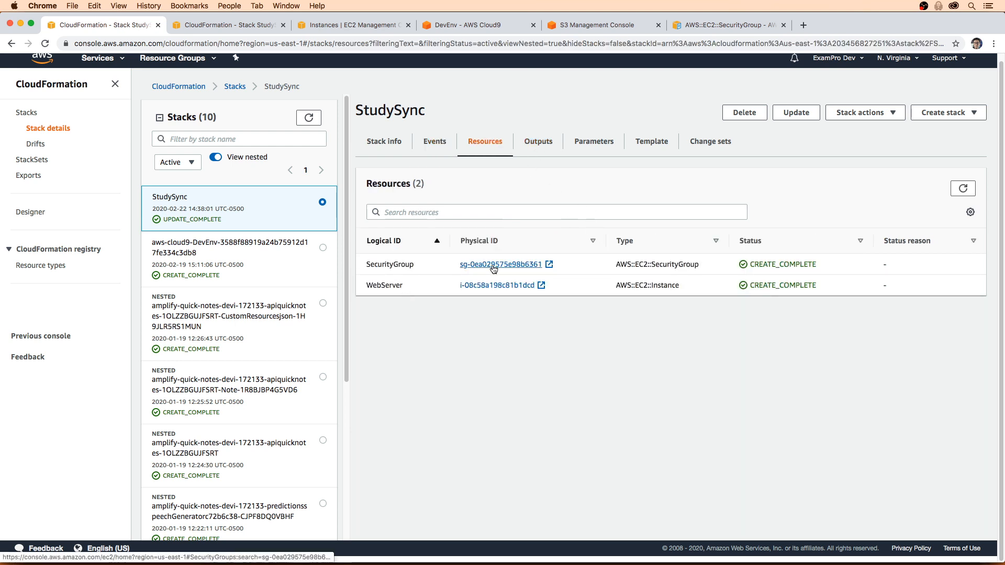
- Close the security group documentation, EC2 instances and duplicate CloudFormation pages, and return to the StudySync resources
click(784, 26)
click(582, 30)
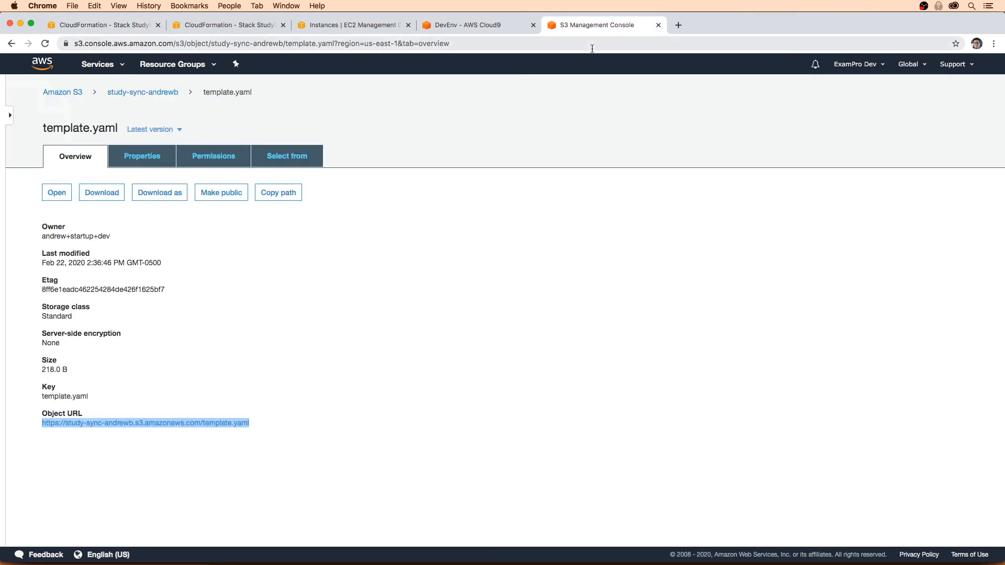
click(488, 27)
click(366, 27)
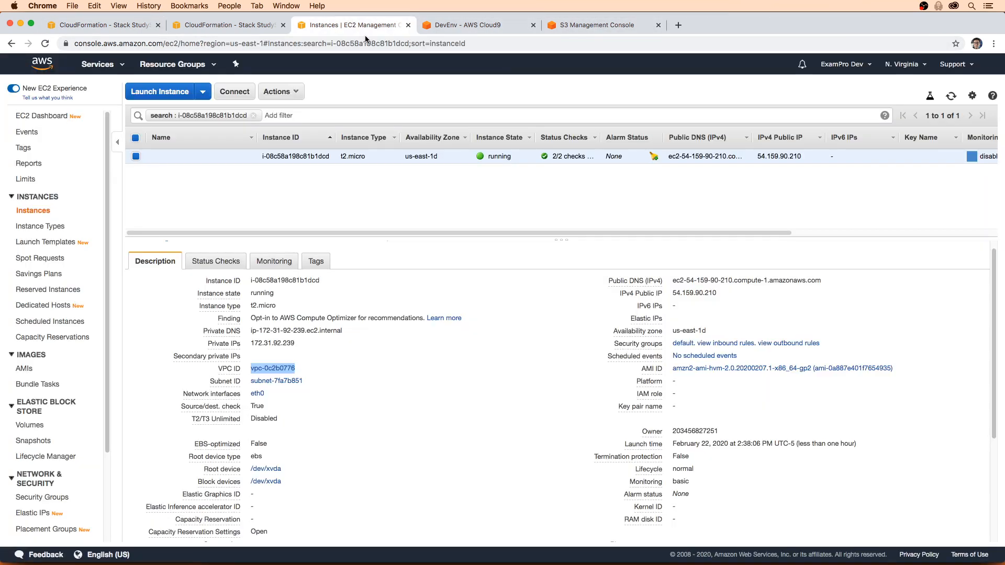
click(408, 26)
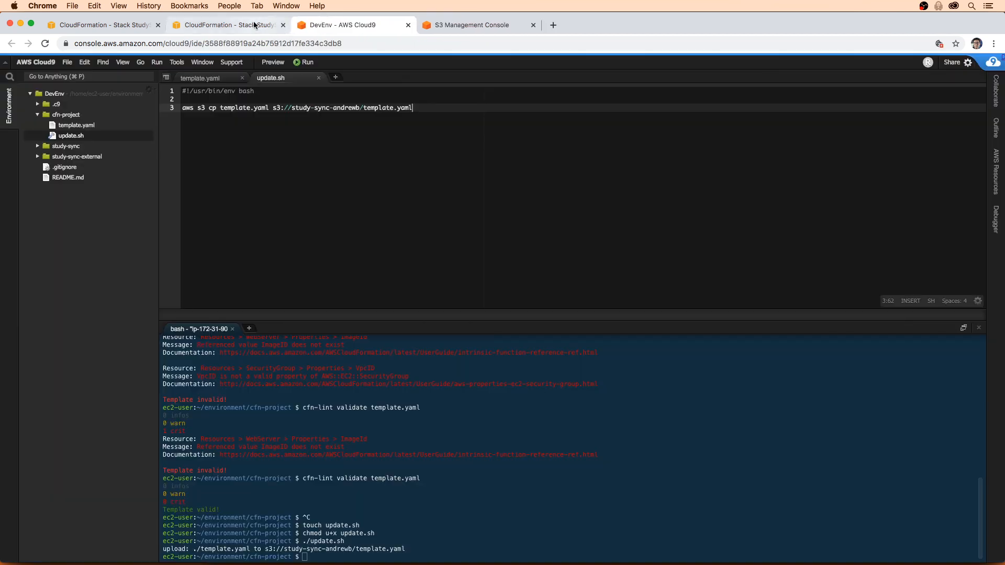
click(250, 27)
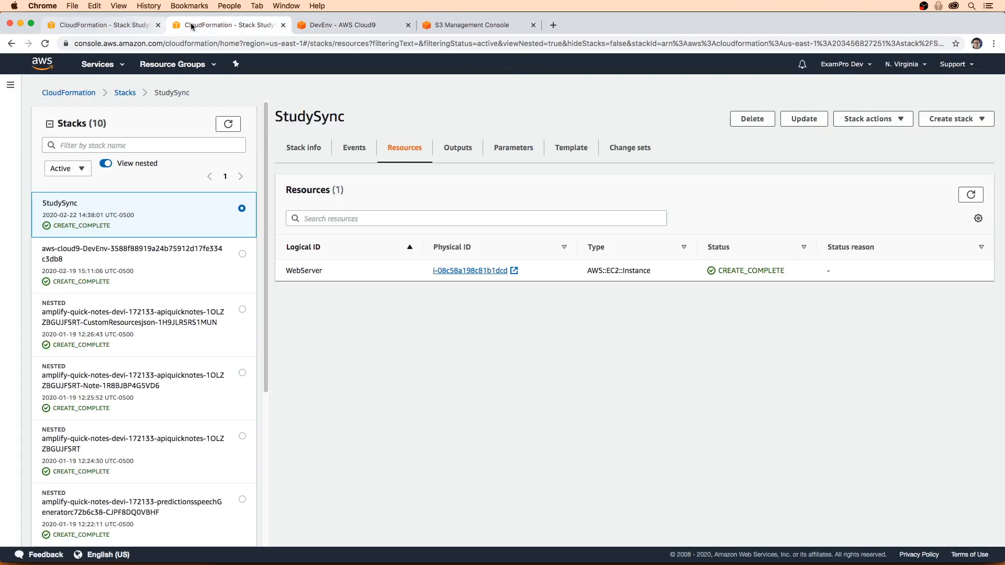
click(284, 25)
click(99, 25)
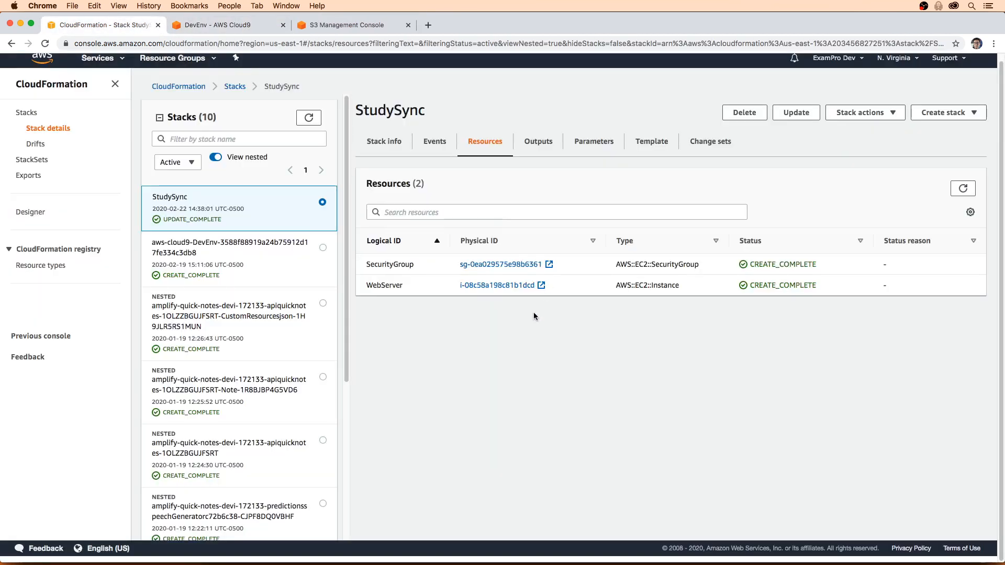
- Open the stack's security group on a separate page, examine its inbound rules, and close that page
right_click(478, 264)
click(502, 265)
click(199, 28)
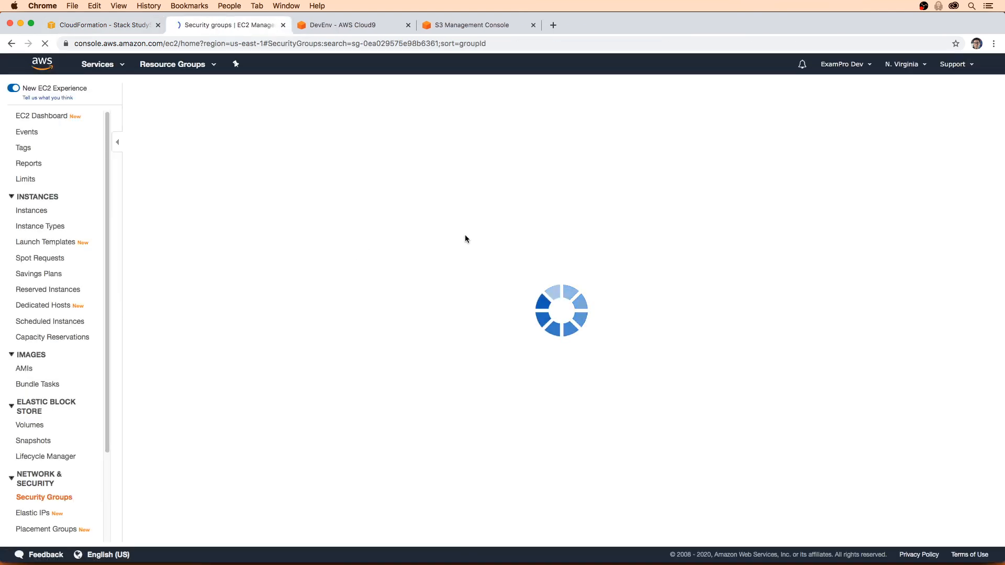
click(205, 241)
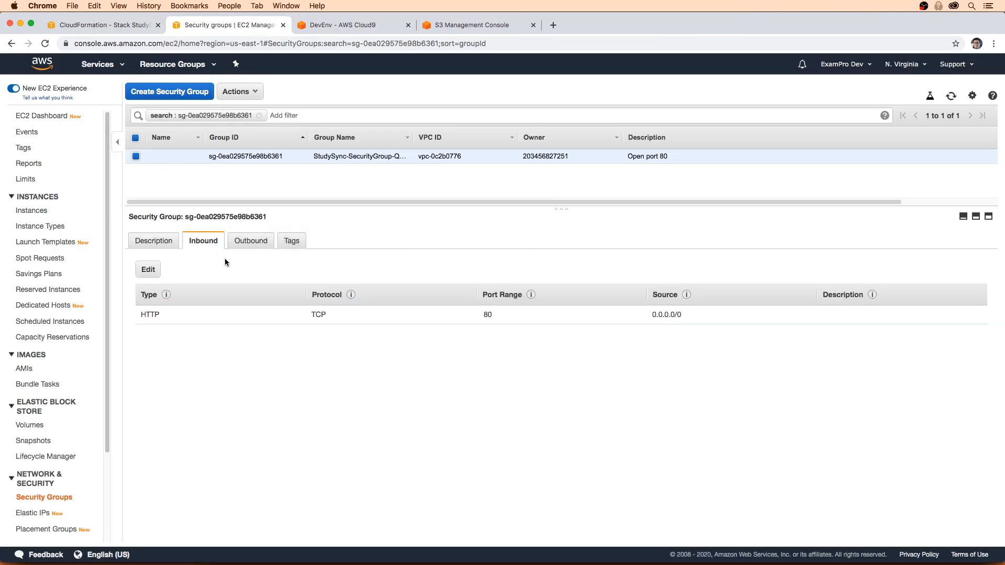
click(475, 340)
click(134, 26)
click(194, 24)
click(283, 25)
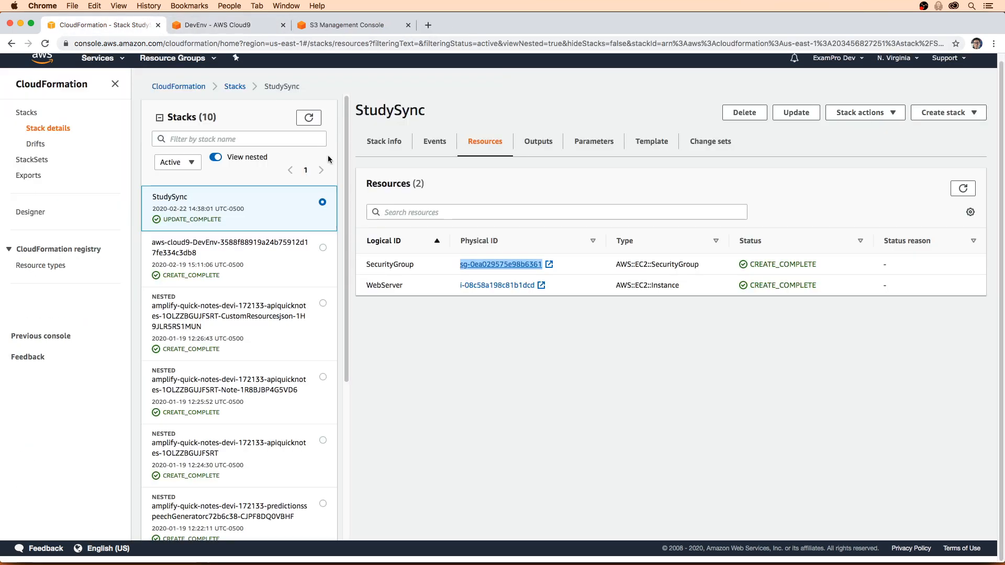
- Open the WebServer instance on a separate page and check which security group it uses
right_click(463, 285)
click(489, 292)
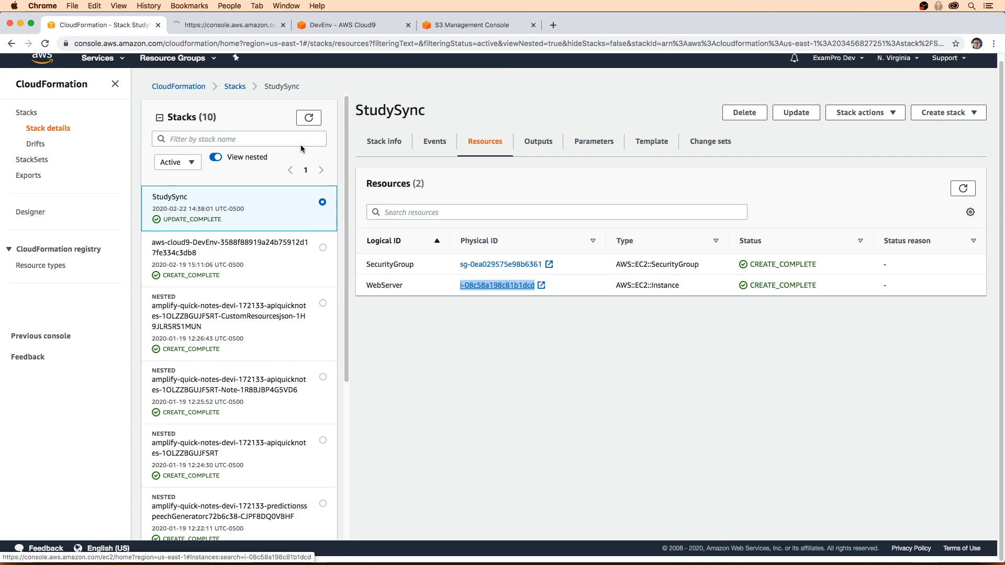
click(254, 26)
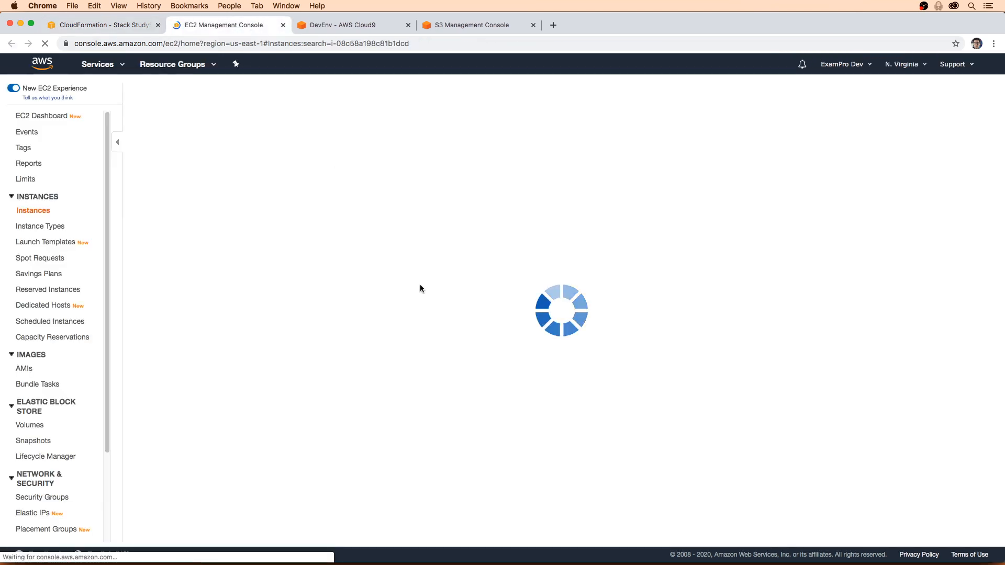
scroll(526, 328, down, 1)
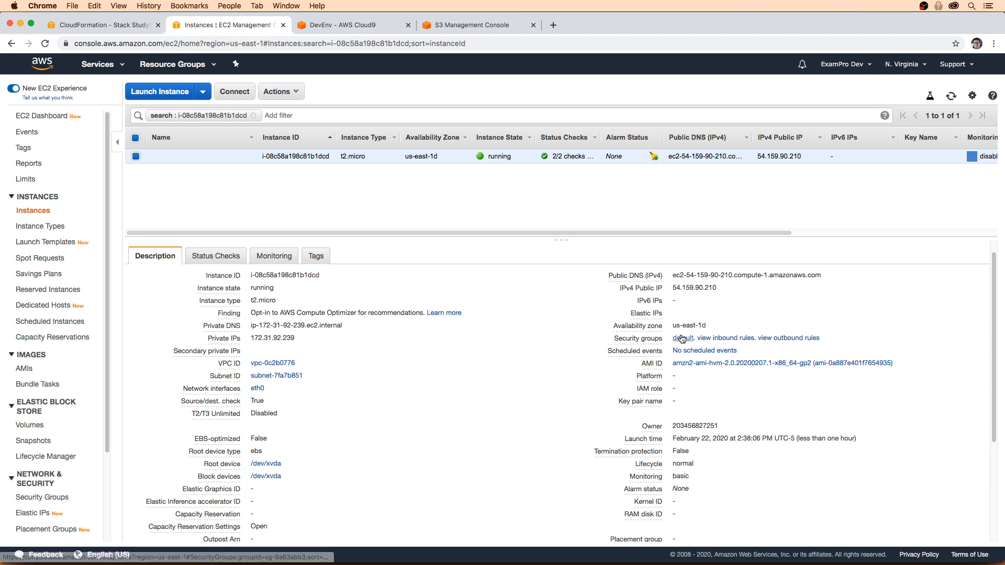
- Switch to Cloud9 and examine the WebServer and SecurityGroup resources in template.yaml
click(337, 22)
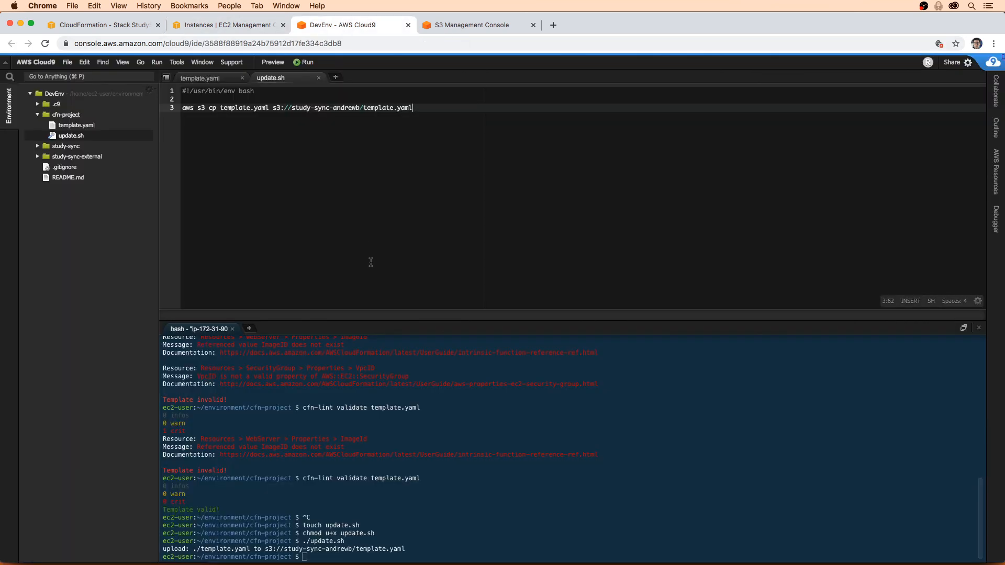
click(214, 79)
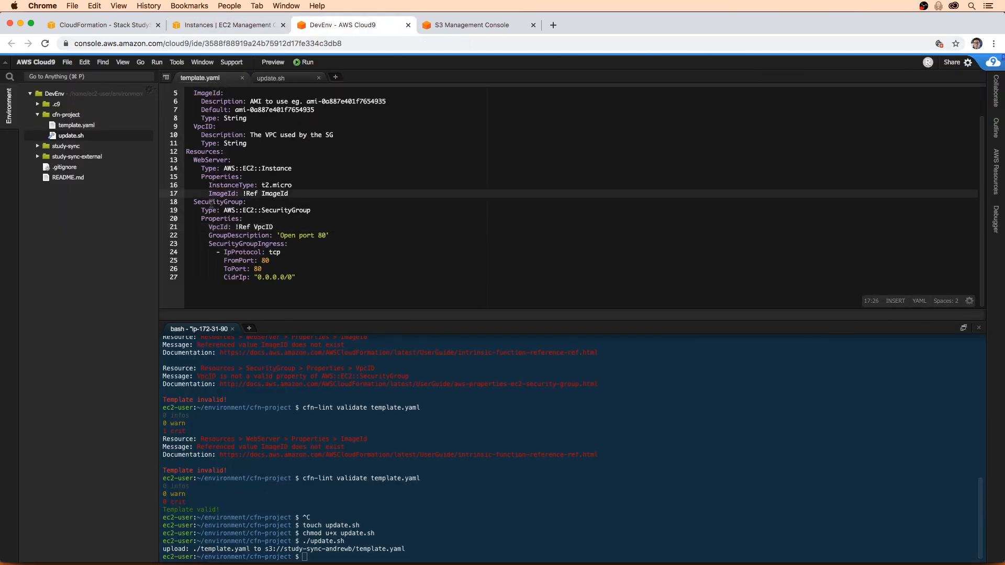
click(212, 203)
click(213, 160)
drag(213, 185, 277, 184)
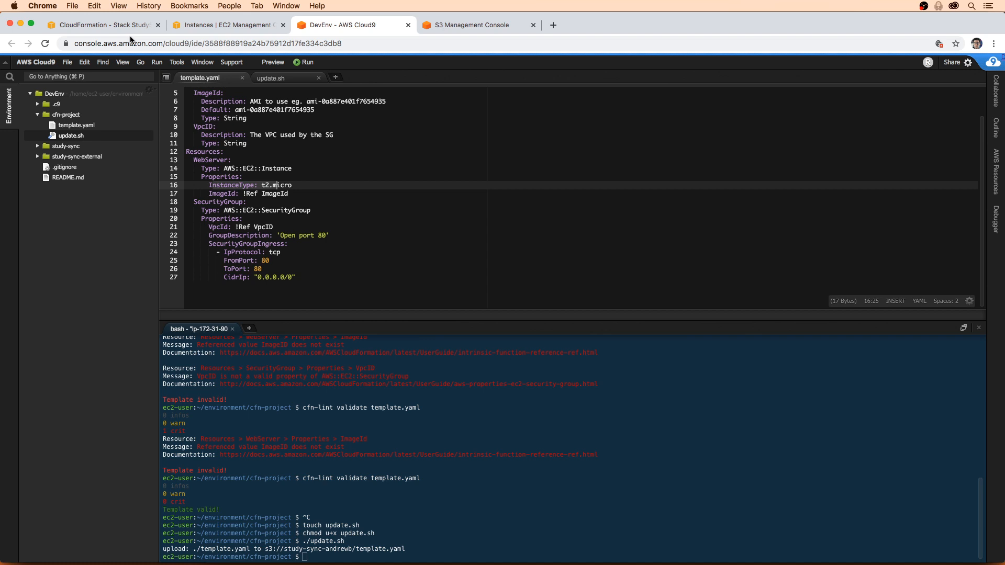
click(267, 209)
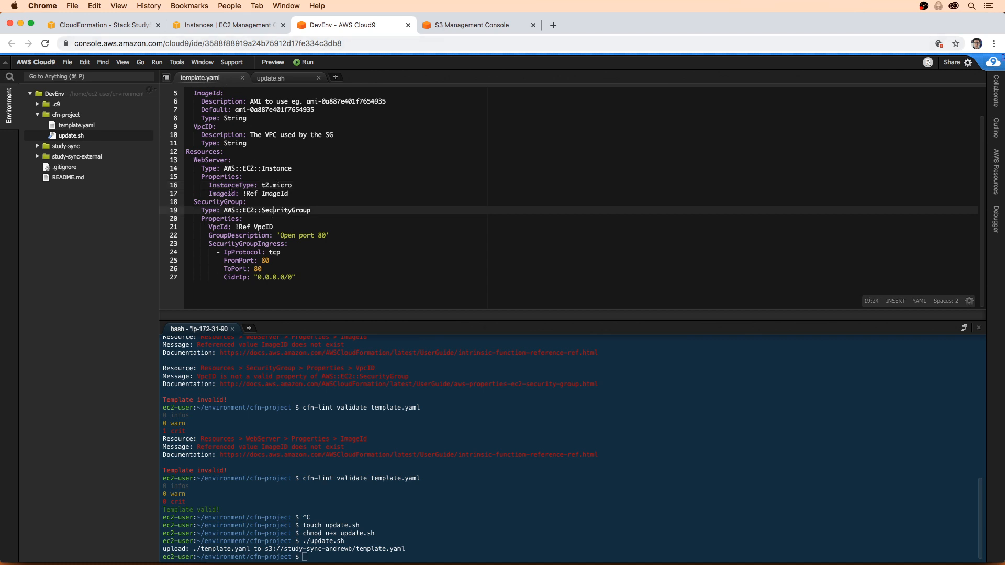
click(230, 193)
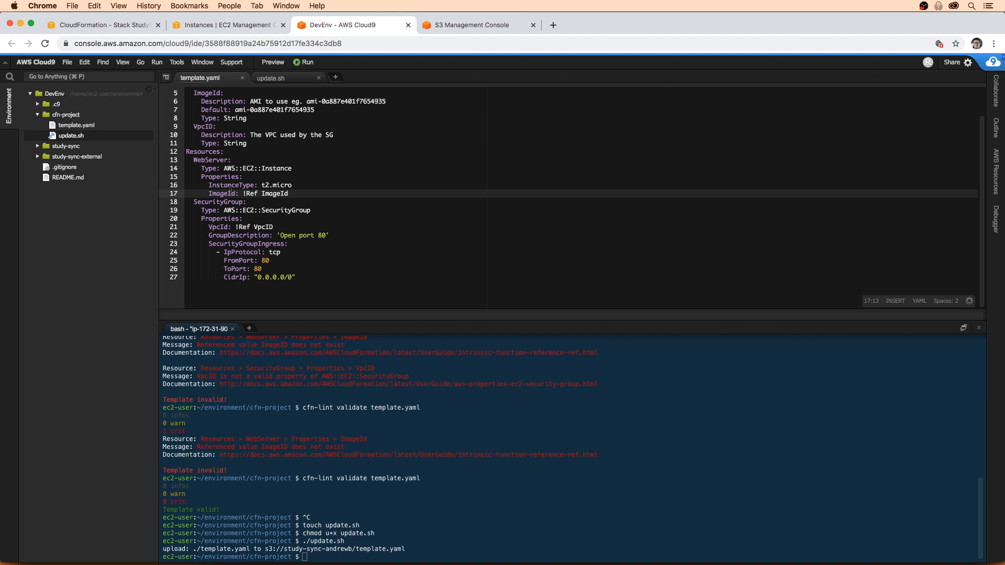
- Insert a SecurityGroupIds: key after the WebServer's ImageId line in template.yaml
click(316, 193)
key(Return)
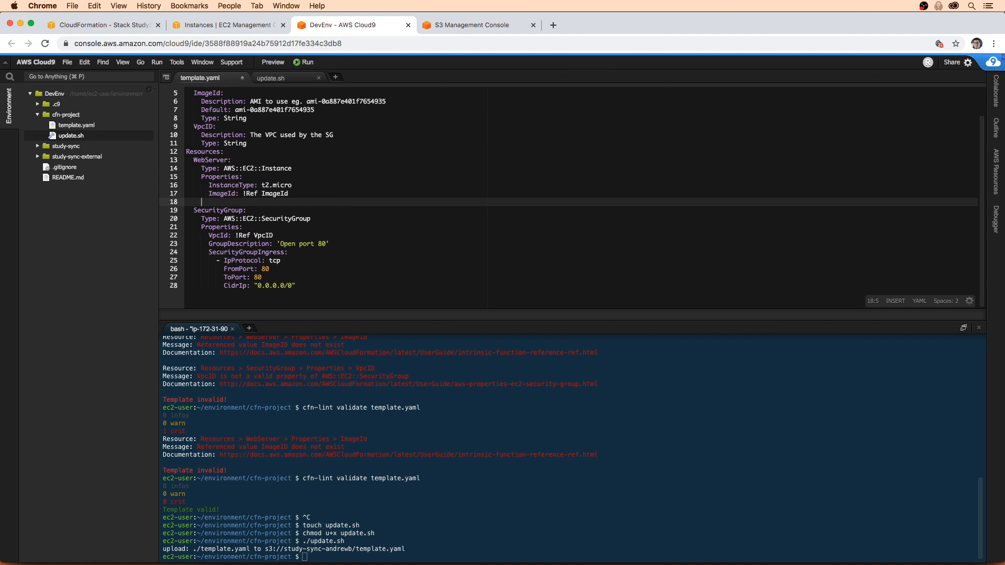
text(Secur)
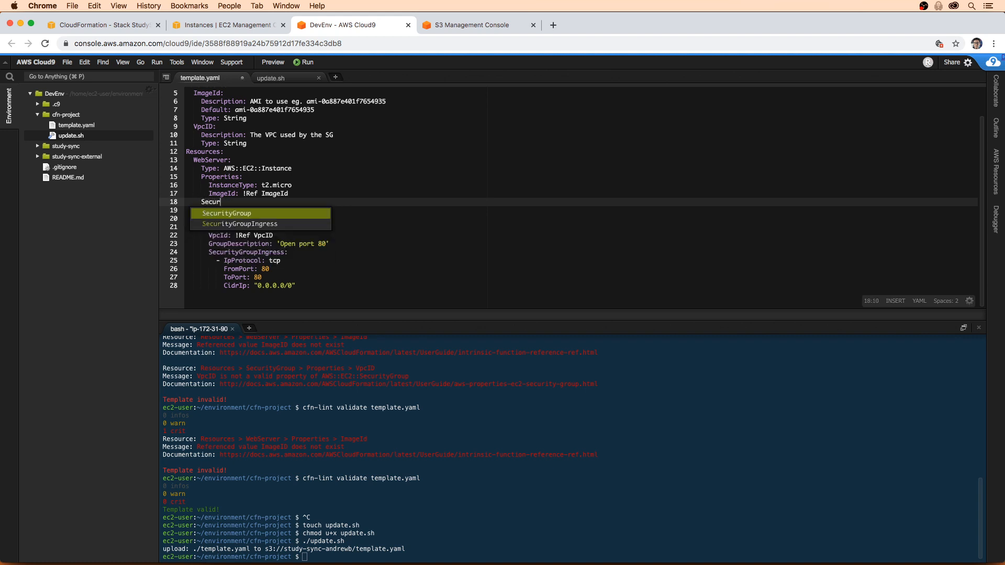
text(ityGroupIds:)
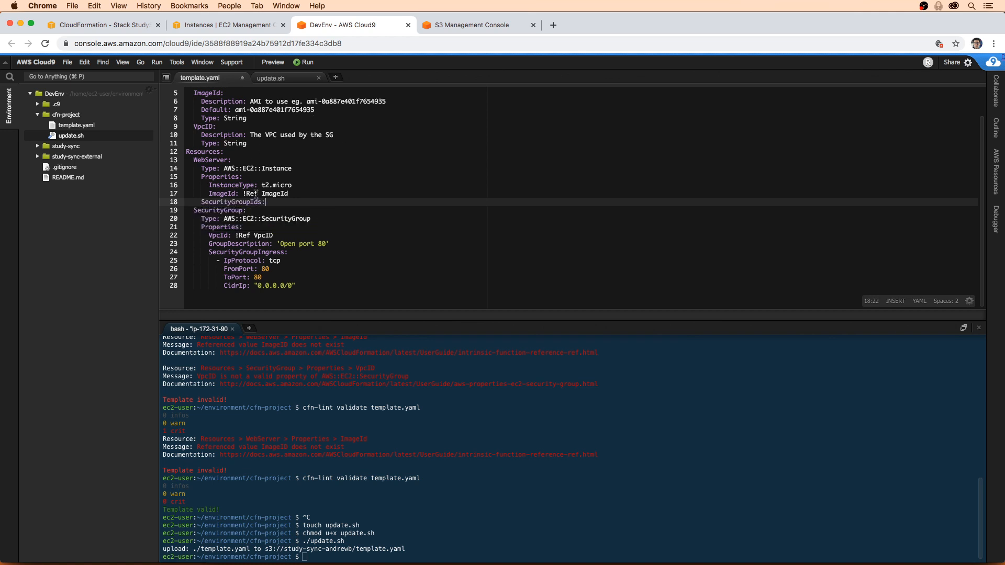
key(Return)
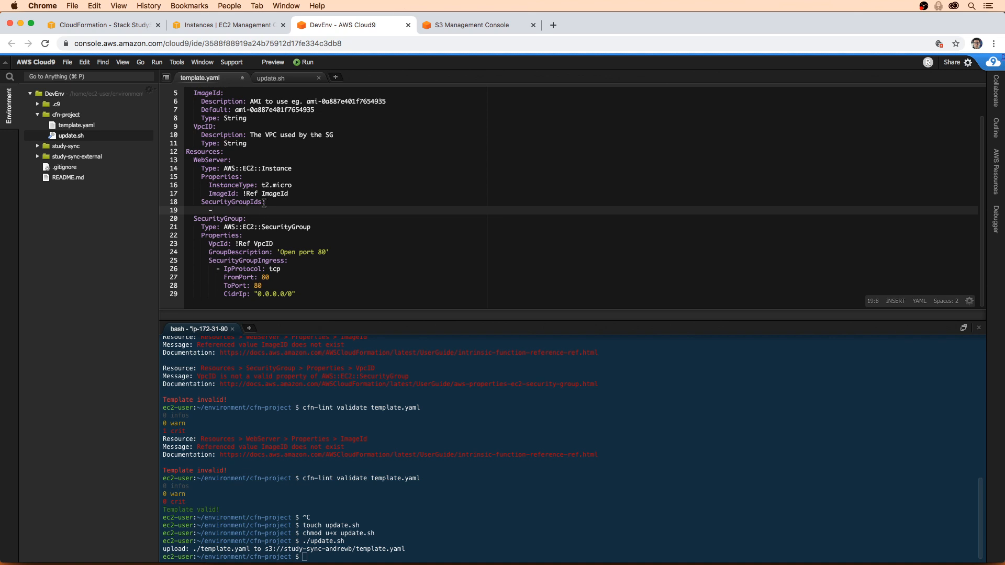
- Add the list entry "- !GetAtt SecurityGroup.GroupId" under SecurityGroupIds and save template.yaml
text(- !GetAtt S)
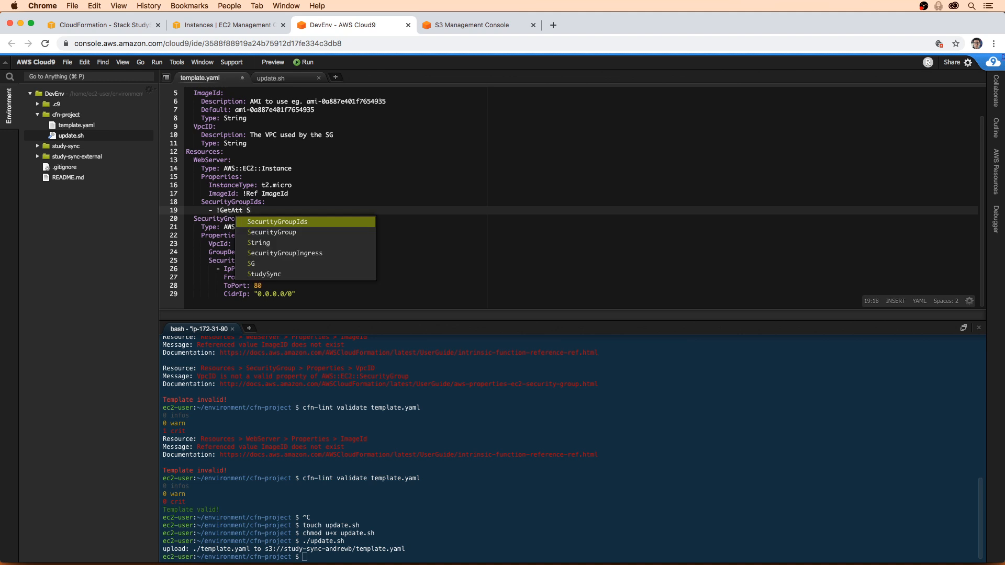
key(Down)
key(Return)
text(.)
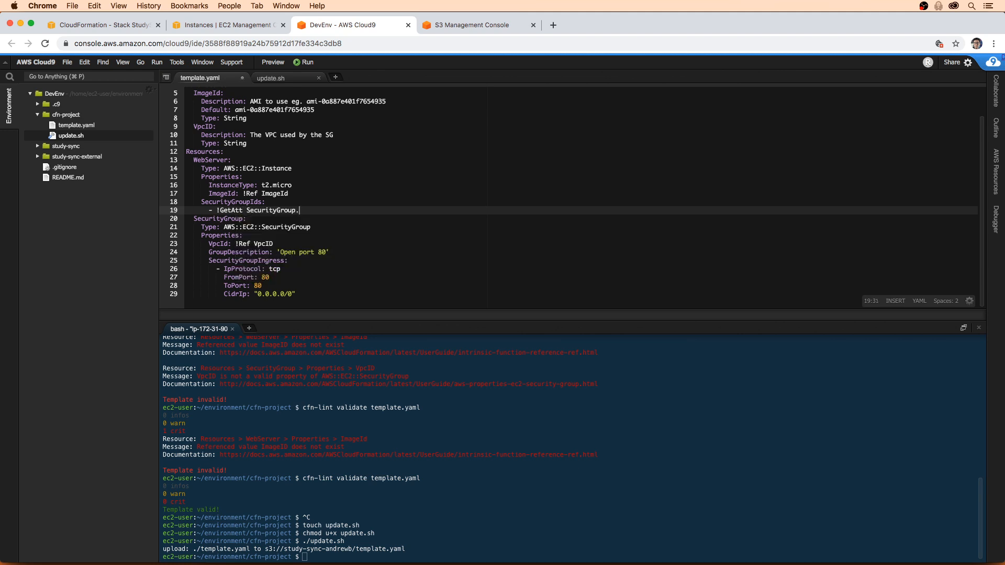
text(GroupId)
key(super+s)
- Examine the resource name and the GroupId attribute in the new !GetAtt reference
drag(257, 210, 288, 211)
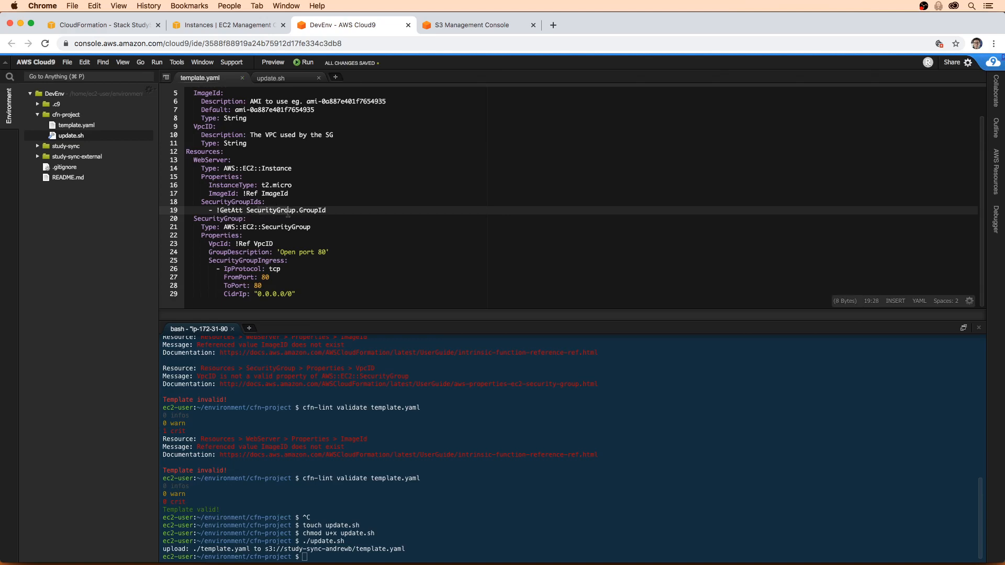
drag(325, 210, 292, 210)
click(311, 210)
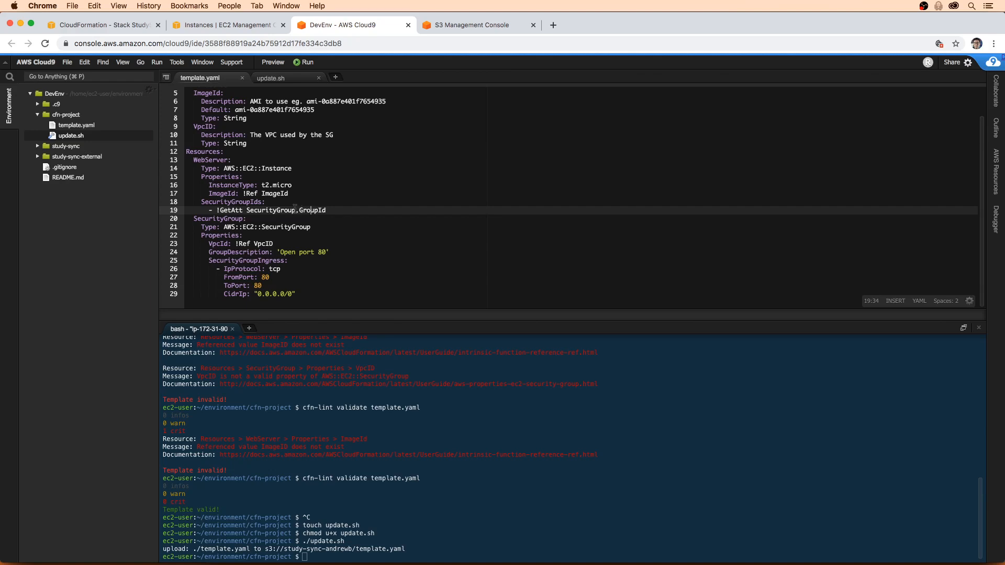
click(286, 153)
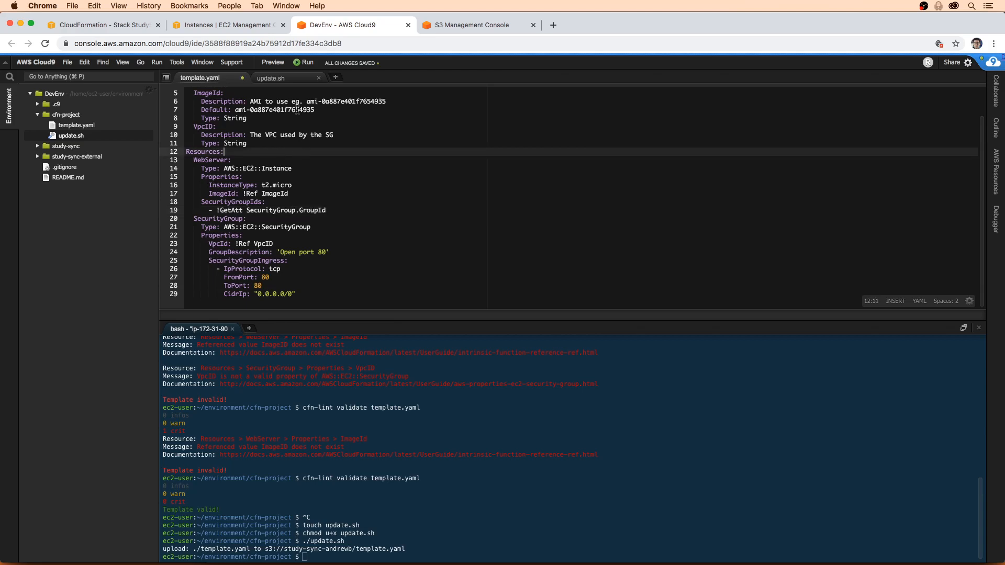
- Check the StudySync stack's resources in CloudFormation and the WebServer instance's details in EC2
click(302, 80)
click(111, 24)
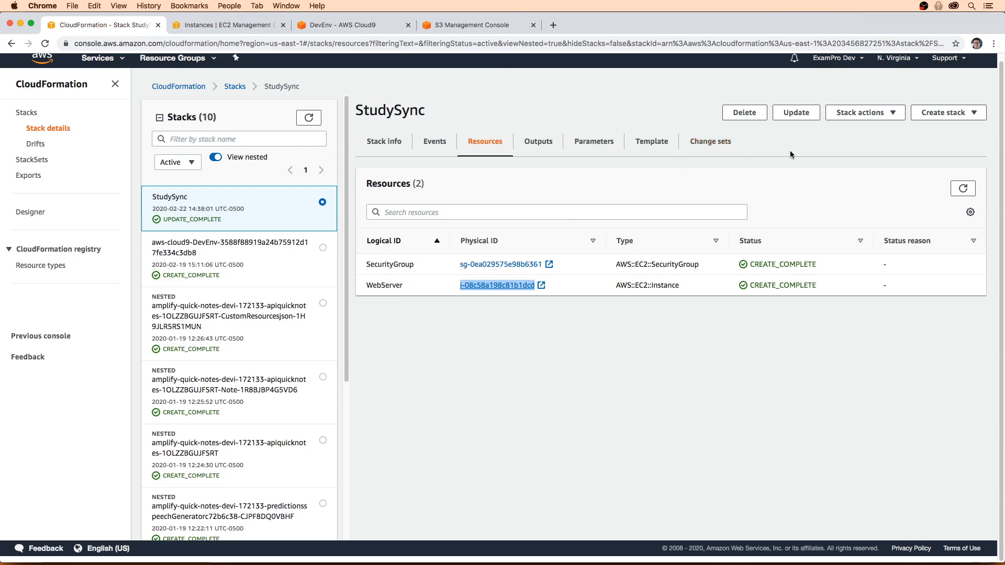
click(264, 29)
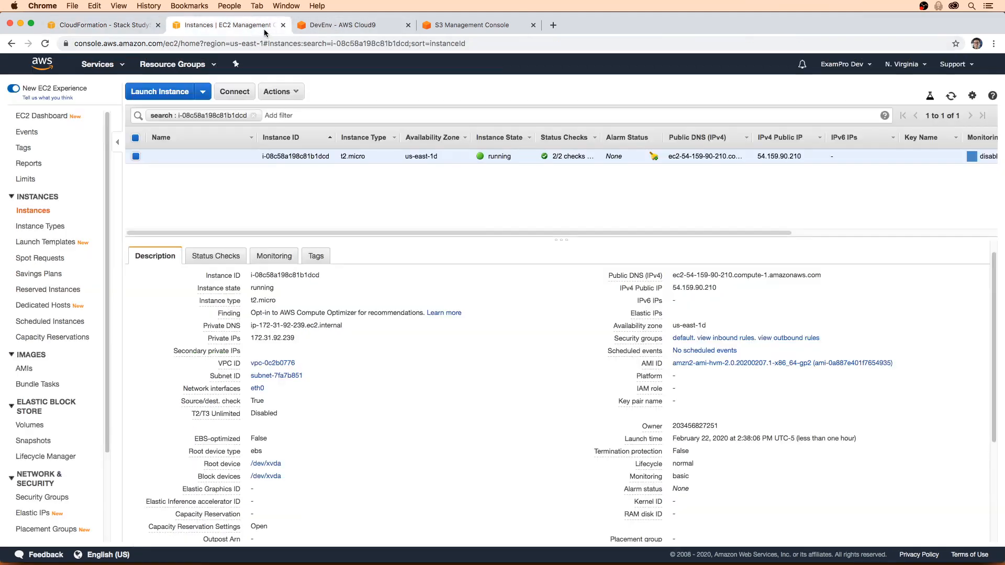
- Start an "aws cloudformation update-stack \" command below the S3 copy line in update.sh in Cloud9
click(326, 27)
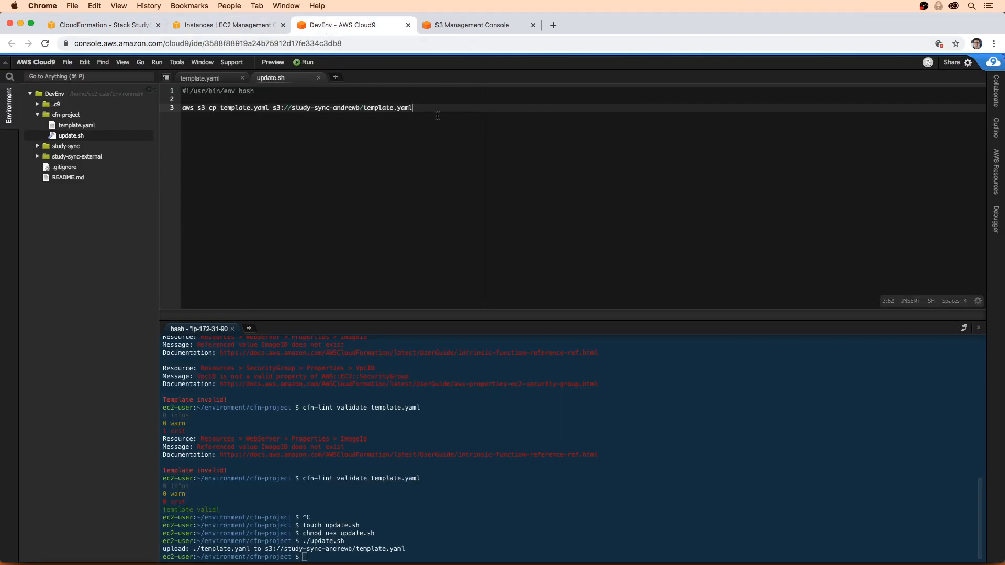
key(Return)
key(Return)
text(aws cl)
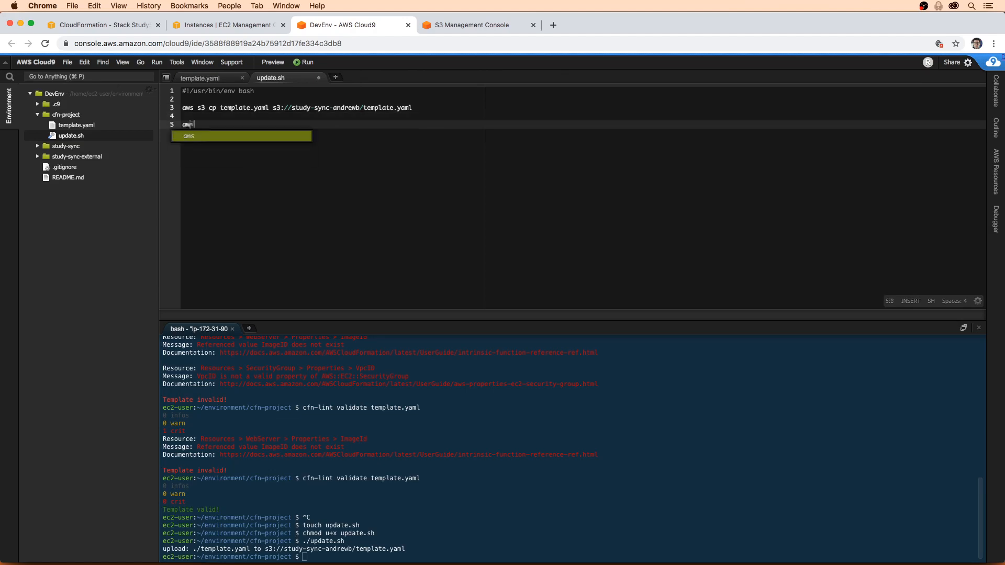
text(ou)
key(BackSpace)
key(BackSpace)
key(BackSpace)
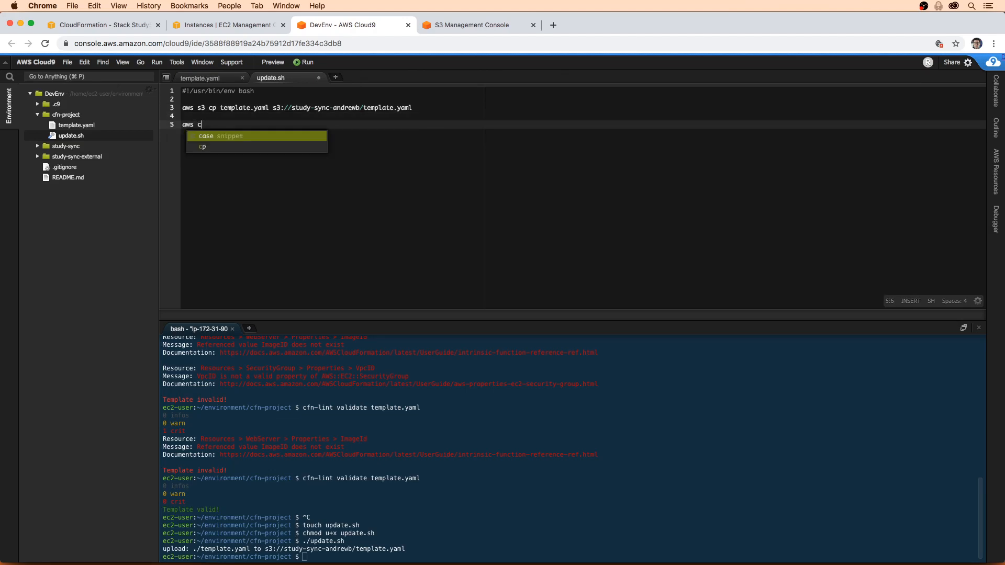
text(loudformation)
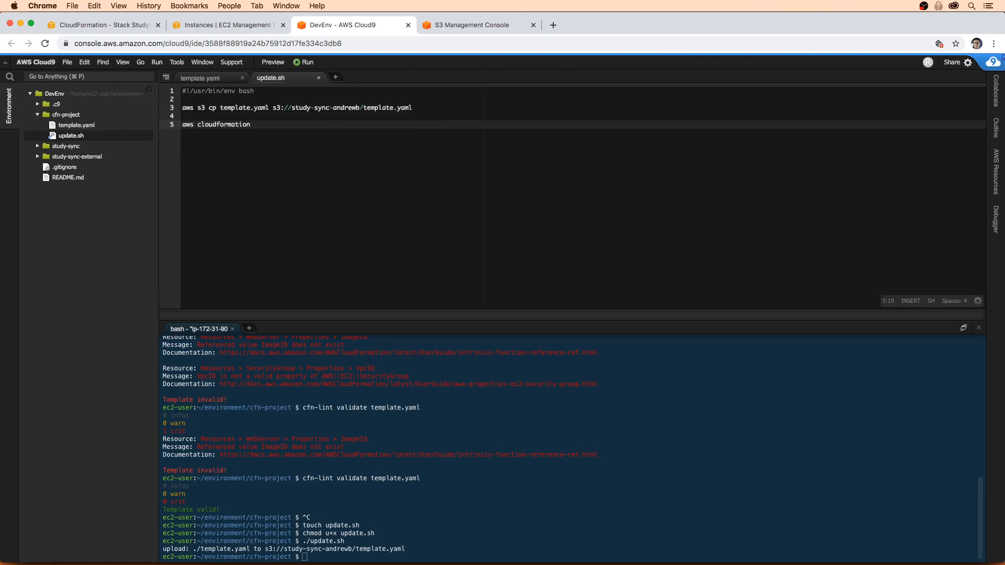
text( update-stack \)
key(Return)
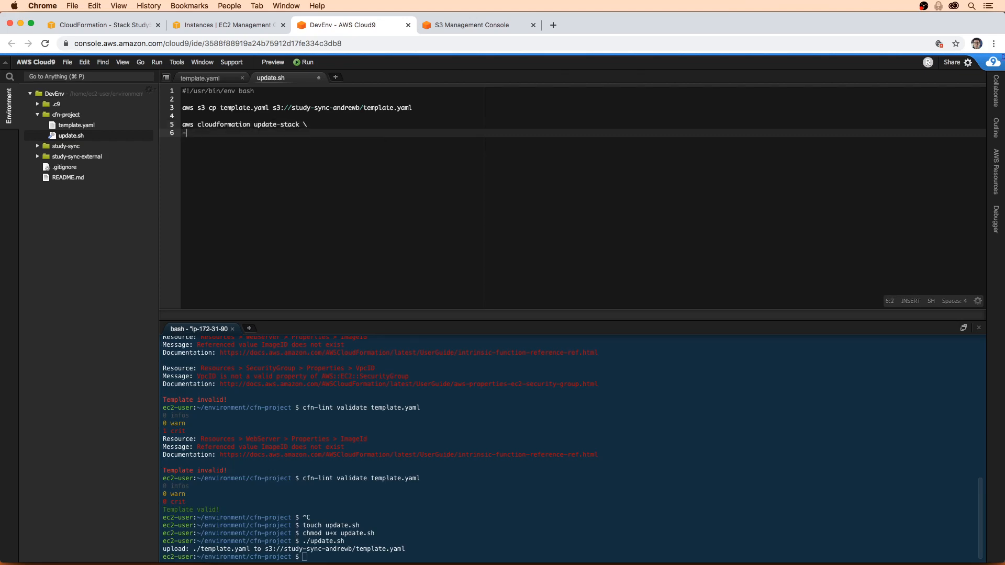
- Add the options "--region us-east-1 \" and "--stack-name StudySync" on separate lines under the update-stack command
text(--region us-east-1)
key(Return)
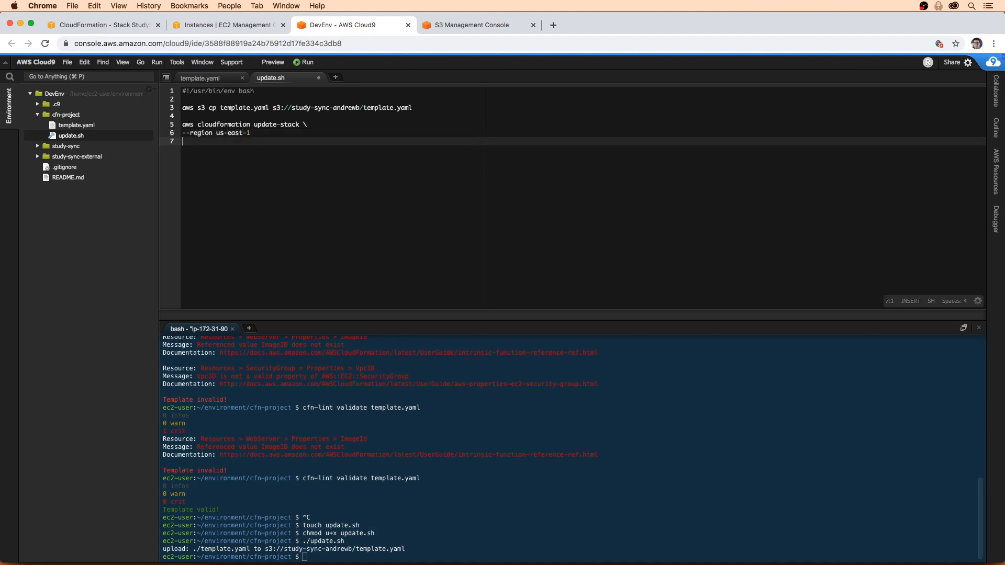
key(Left)
key(Return)
text(--stack-name Study)
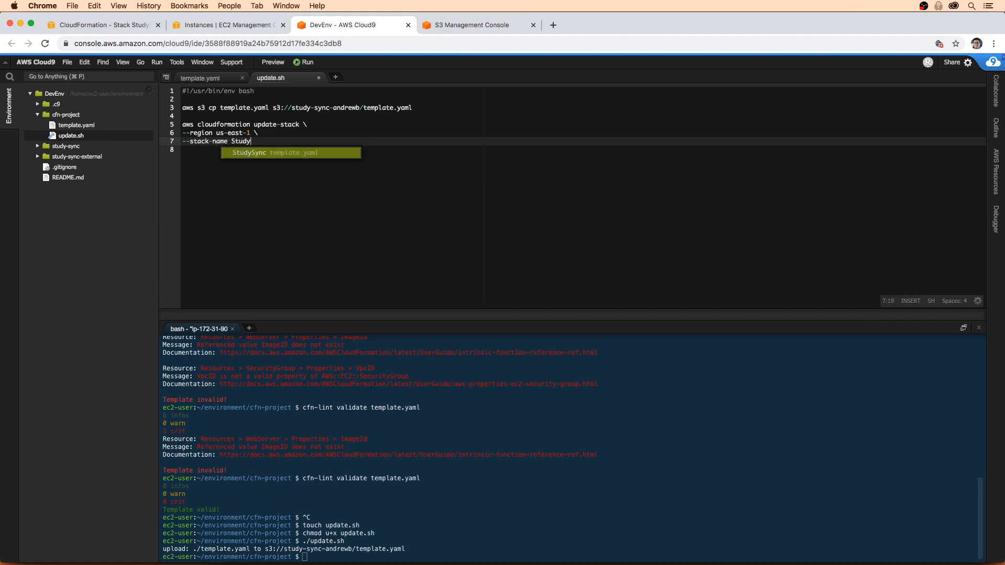
text(Sync)
key(Return)
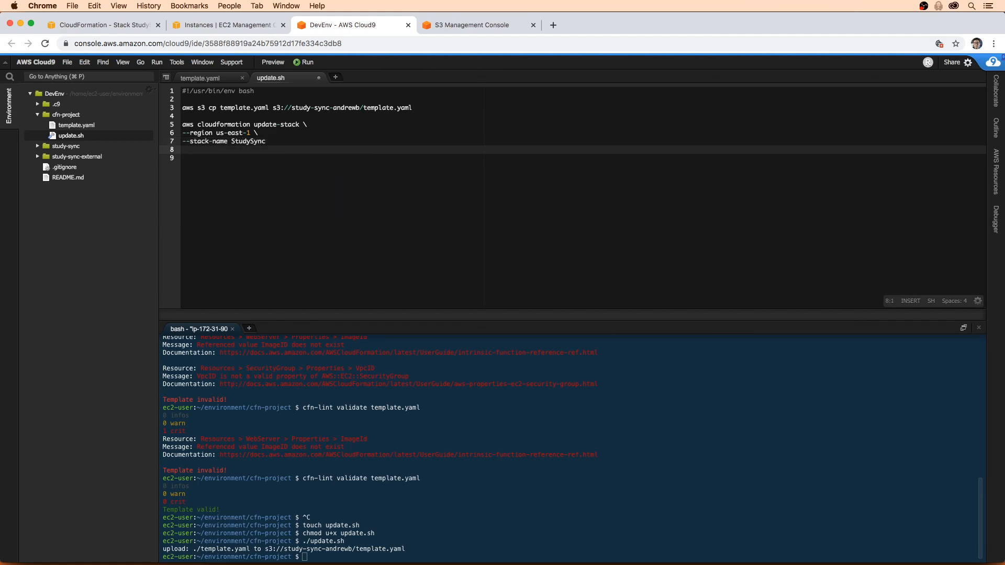
- Add a --template-url option to the update-stack command with template.yaml's object URL copied from the S3 console
text(--template-url)
click(464, 25)
drag(257, 422, 35, 422)
key(super+c)
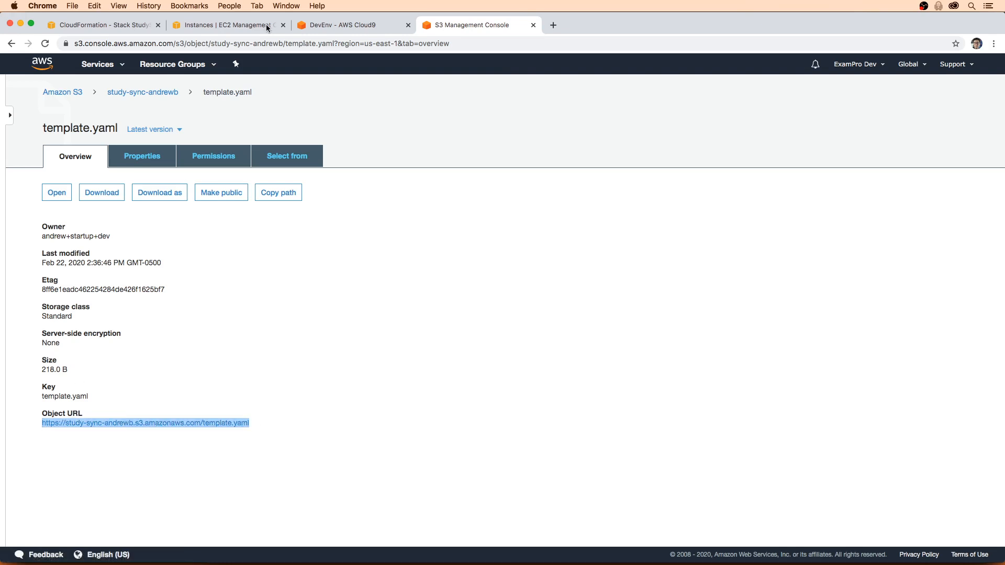
click(343, 25)
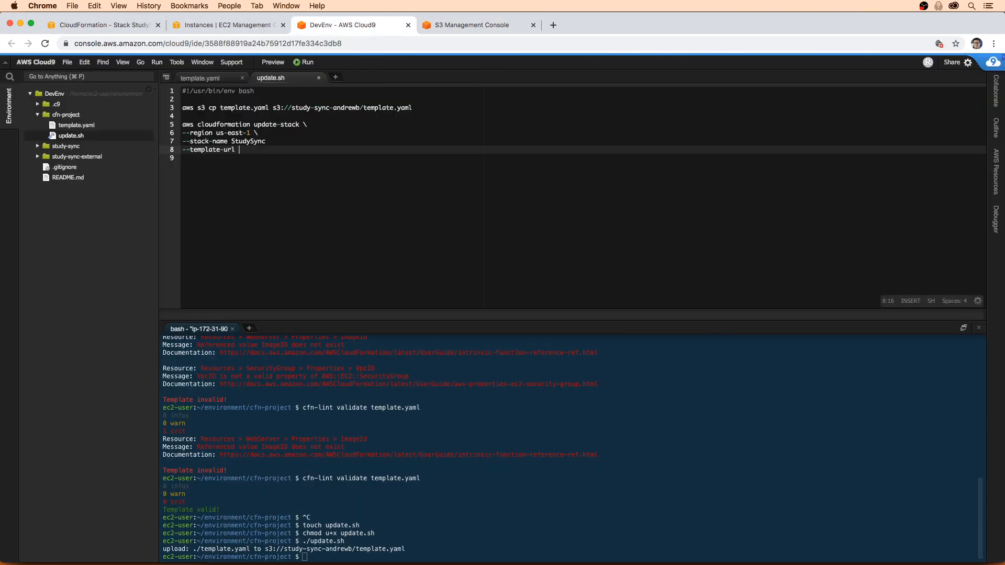
key(super+v)
- Add a "--parameters \" line beneath the --template-url option in update.sh
key(Return)
text(-- )
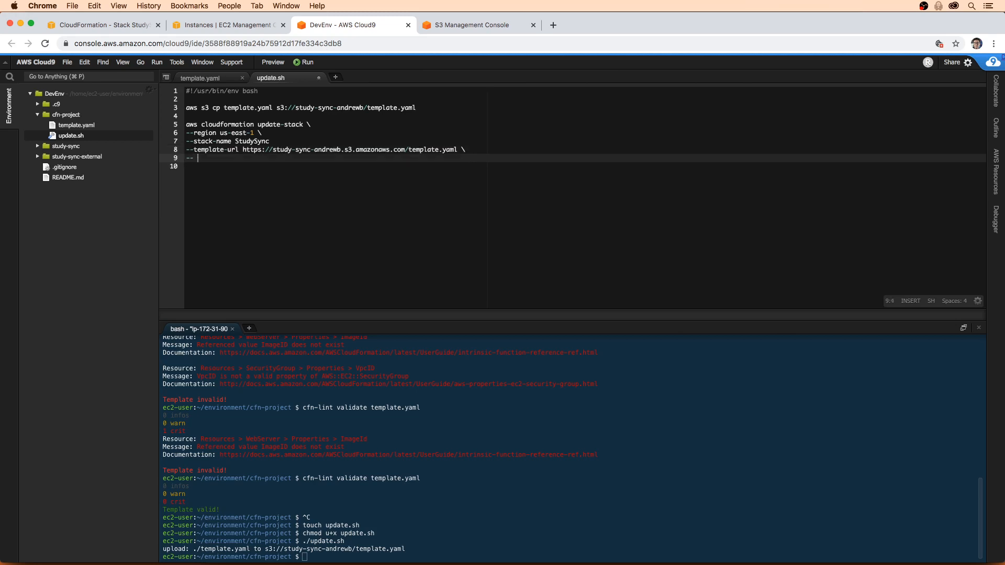
text(p)
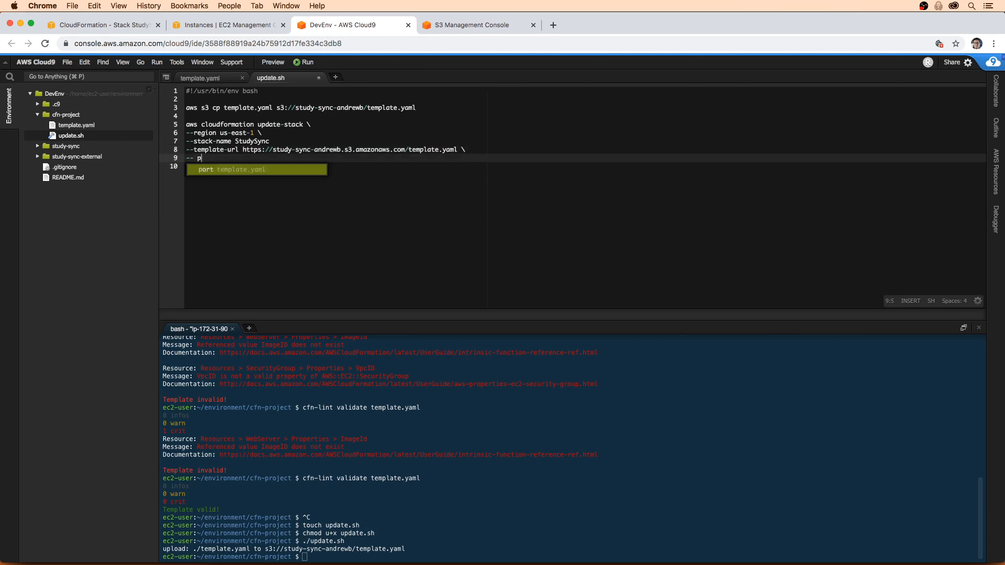
text(arams)
key(super+Left)
key(Left)
key(super+shift+Right)
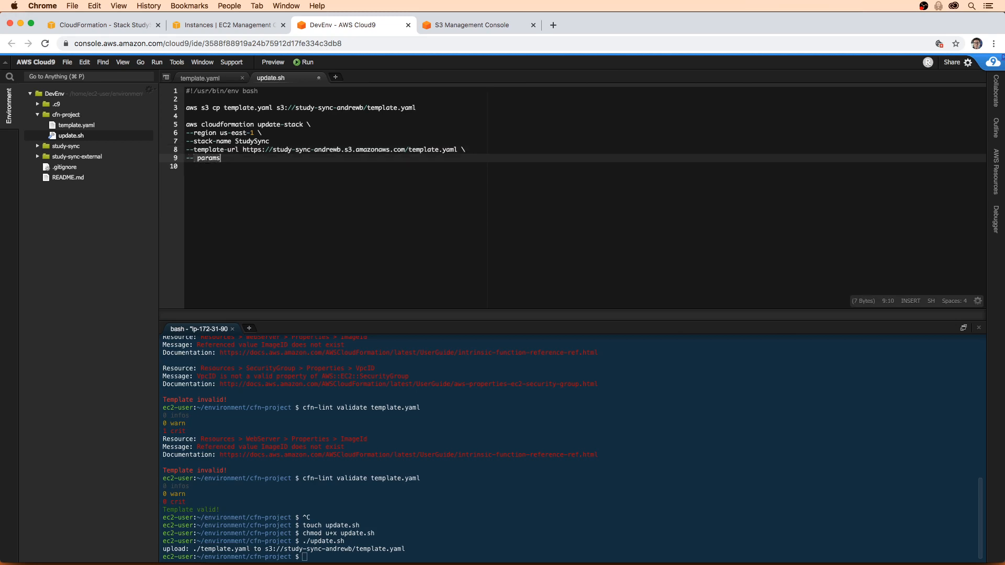
text(param)
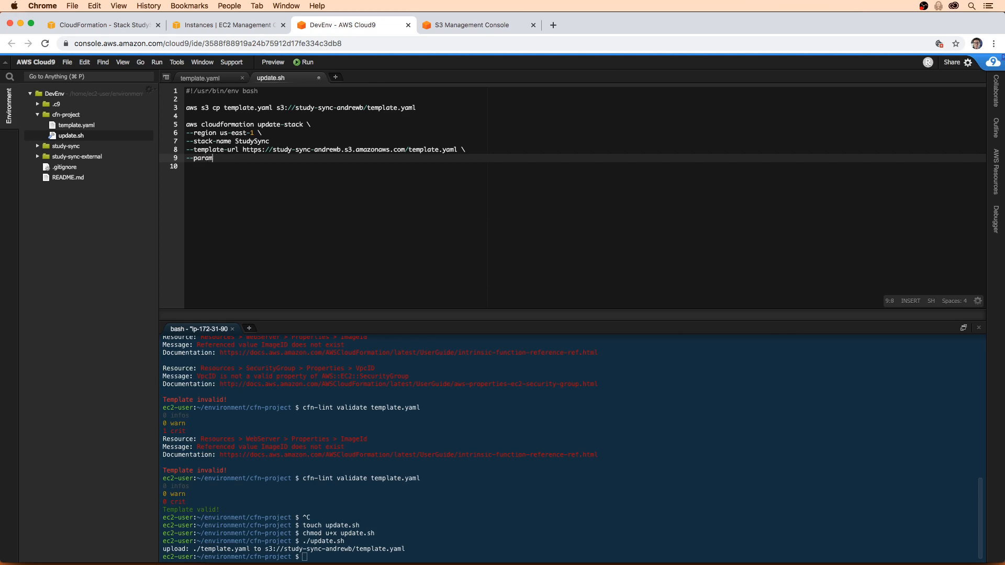
text(eters \)
key(Return)
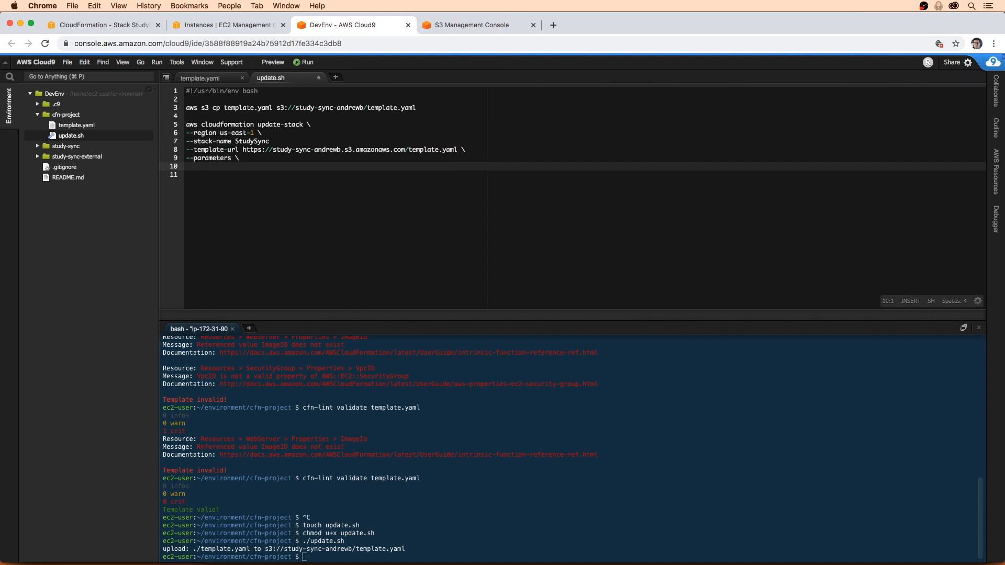
- Enter "ParameterKey=VpcId" on the line under --parameters
text(Par)
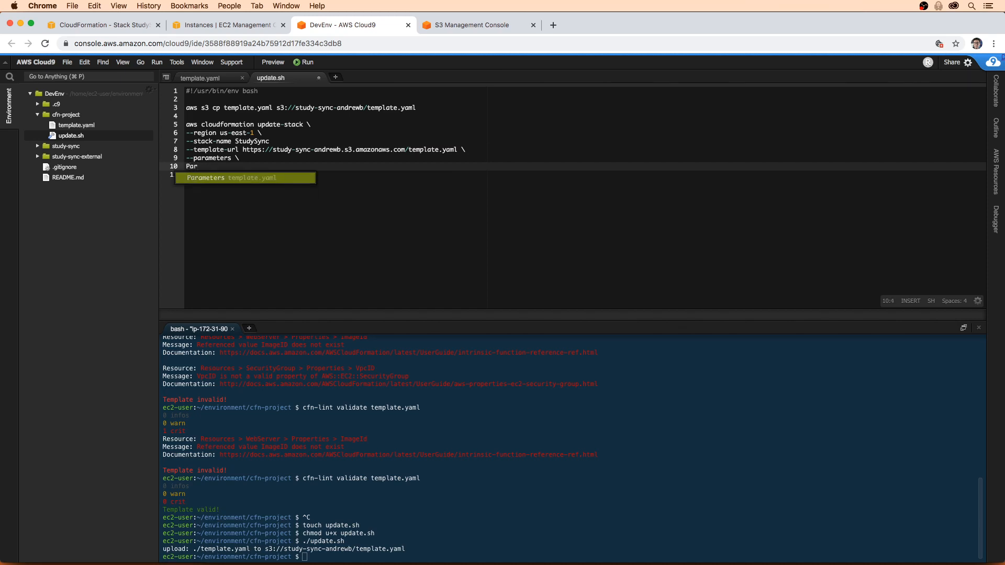
text(ameterKey=V)
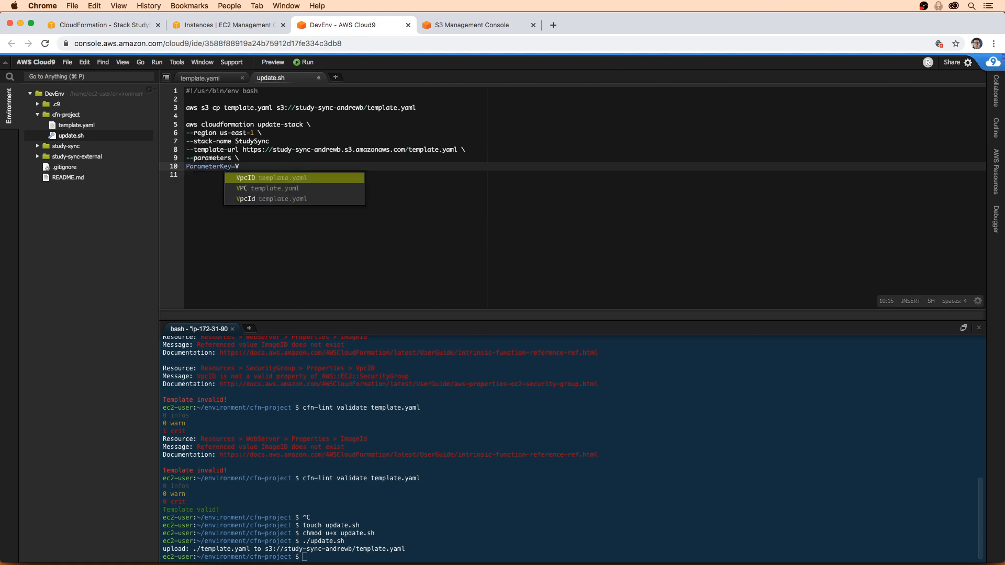
key(Down)
key(Down)
key(Return)
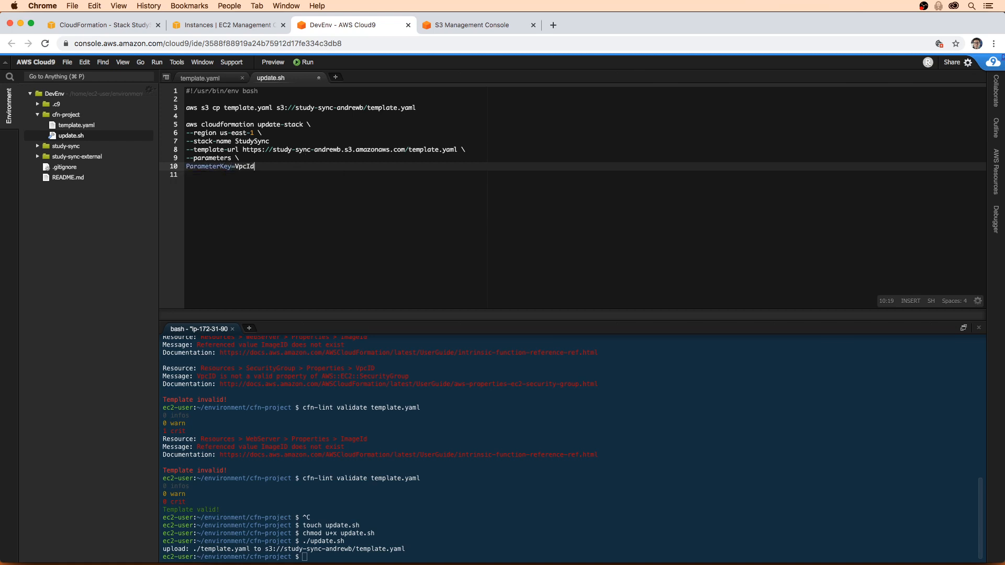
- Append ",ParameterValue=vpc-0c2b0776" to the ParameterKey line, copying the VPC ID from the EC2 instance's description
text(,Par)
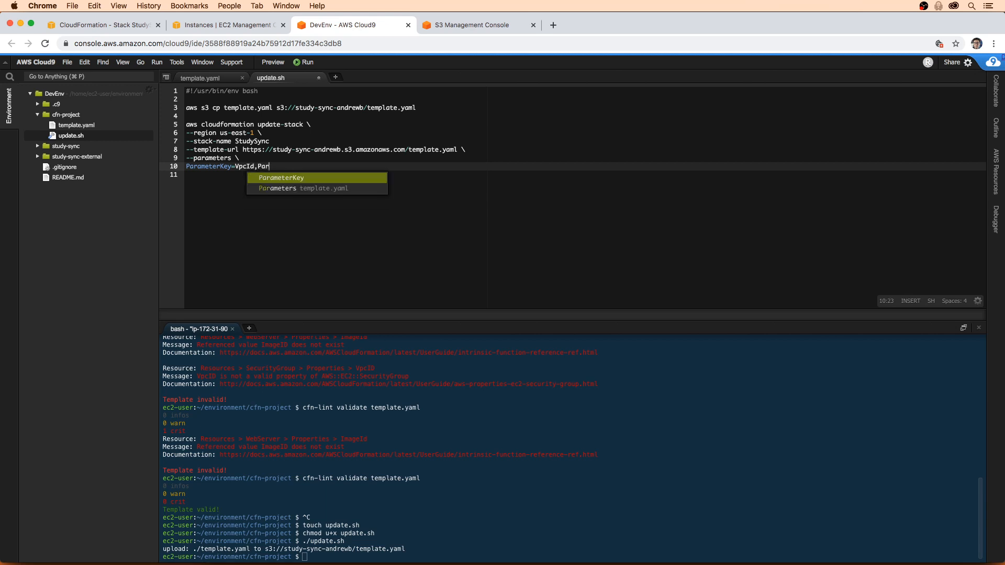
text(a)
key(Return)
key(BackSpace)
key(BackSpace)
key(BackSpace)
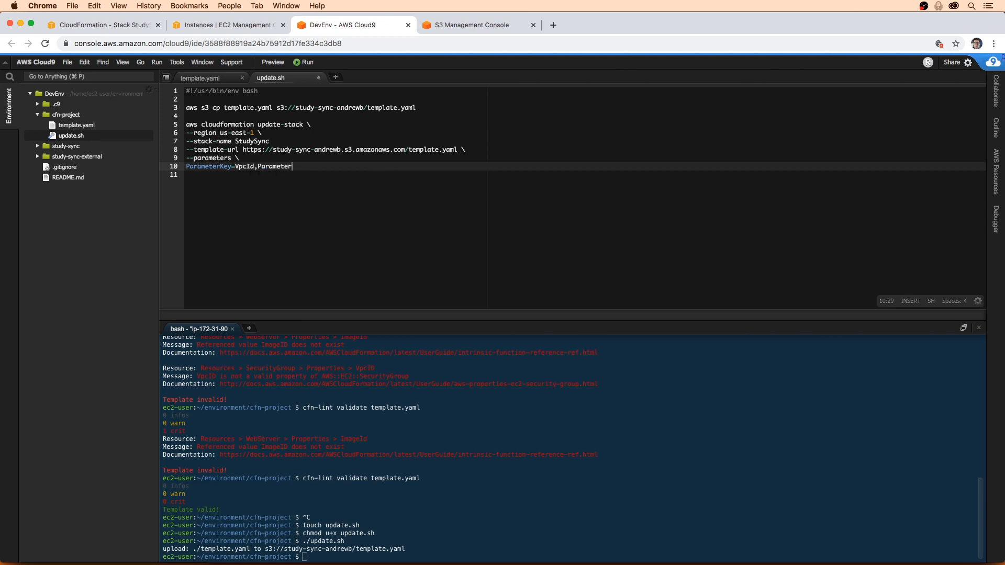
text(Value=)
click(225, 27)
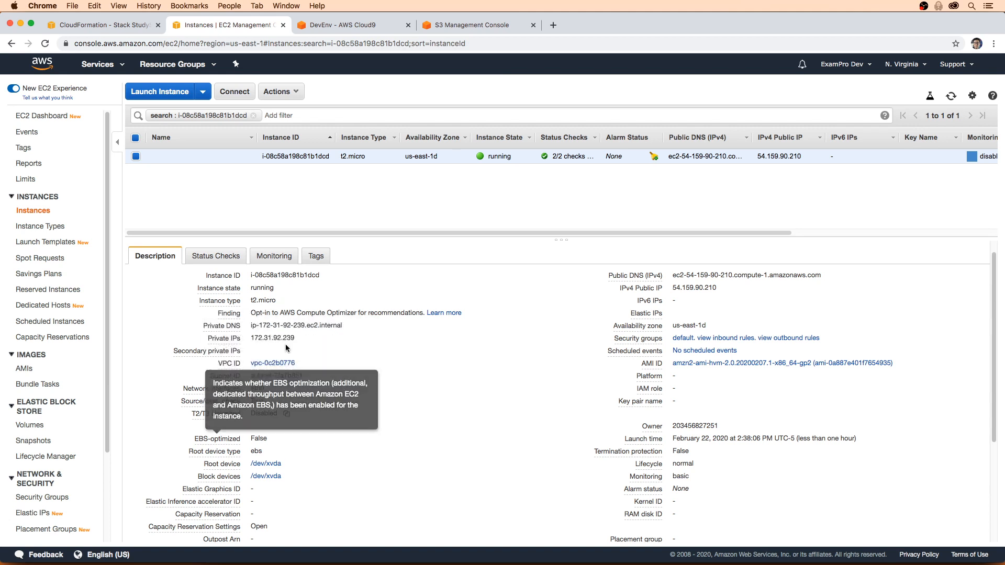
click(305, 365)
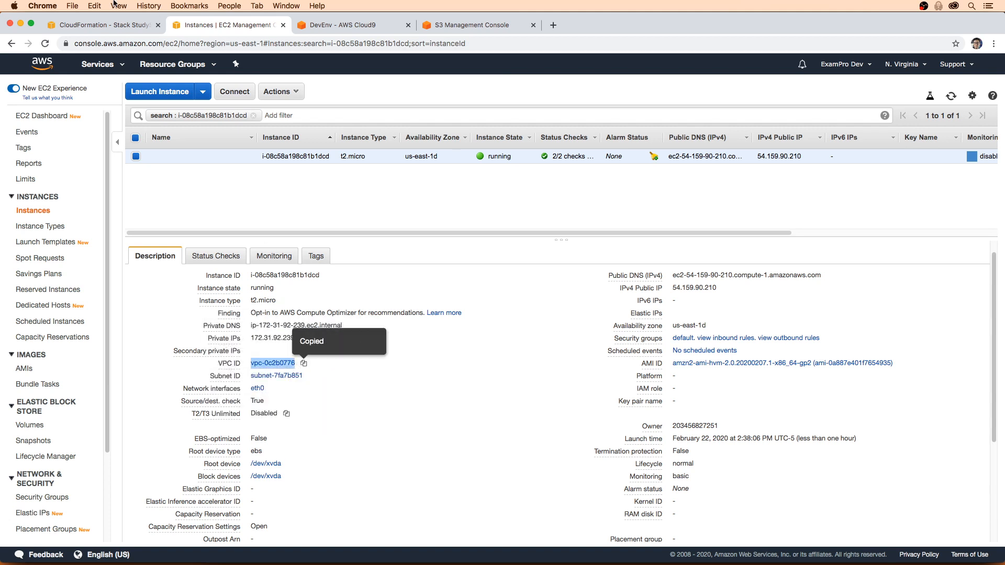
click(115, 24)
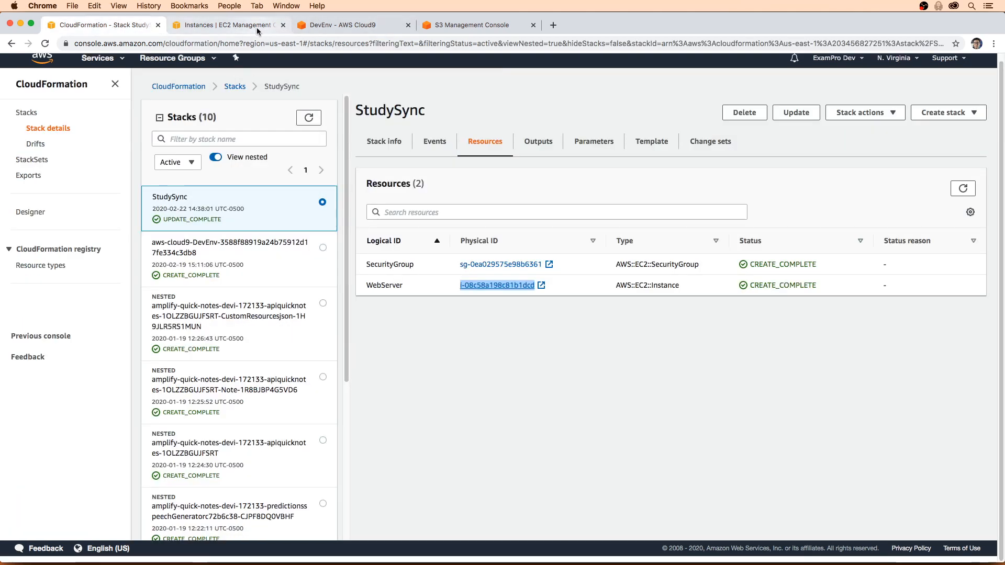
click(317, 24)
key(super+v)
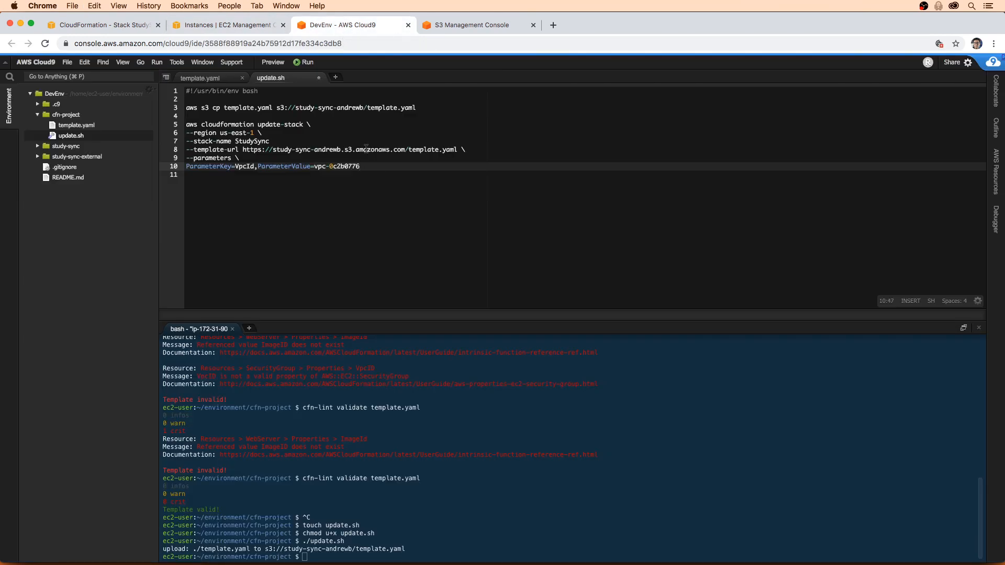
- Save update.sh and run ./update.sh in the terminal
click(367, 149)
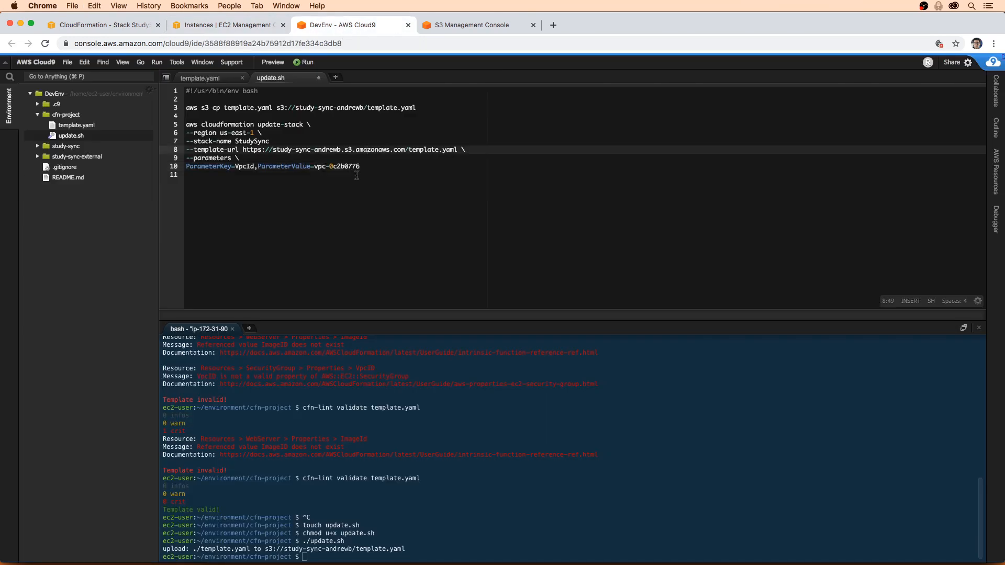
click(345, 166)
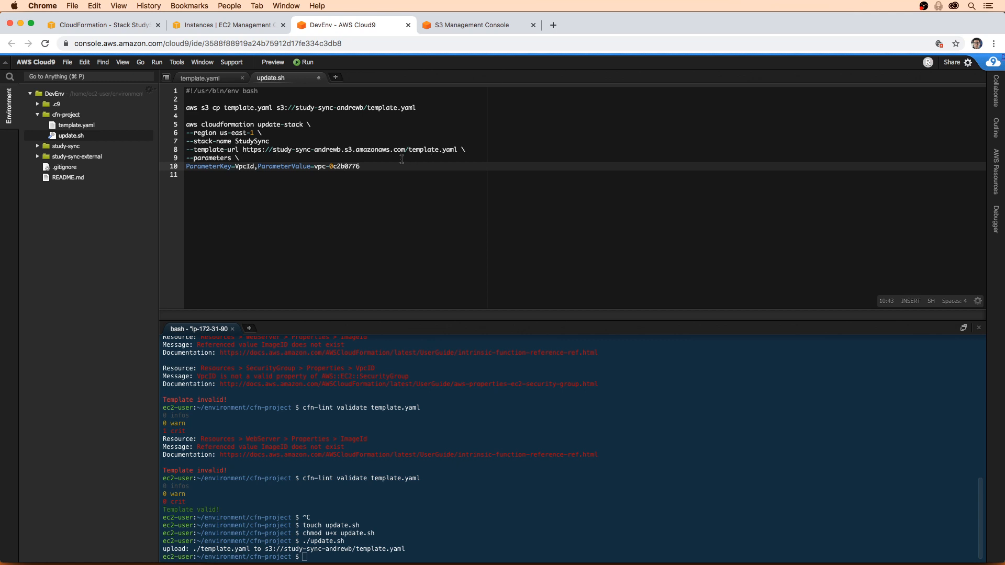
click(239, 132)
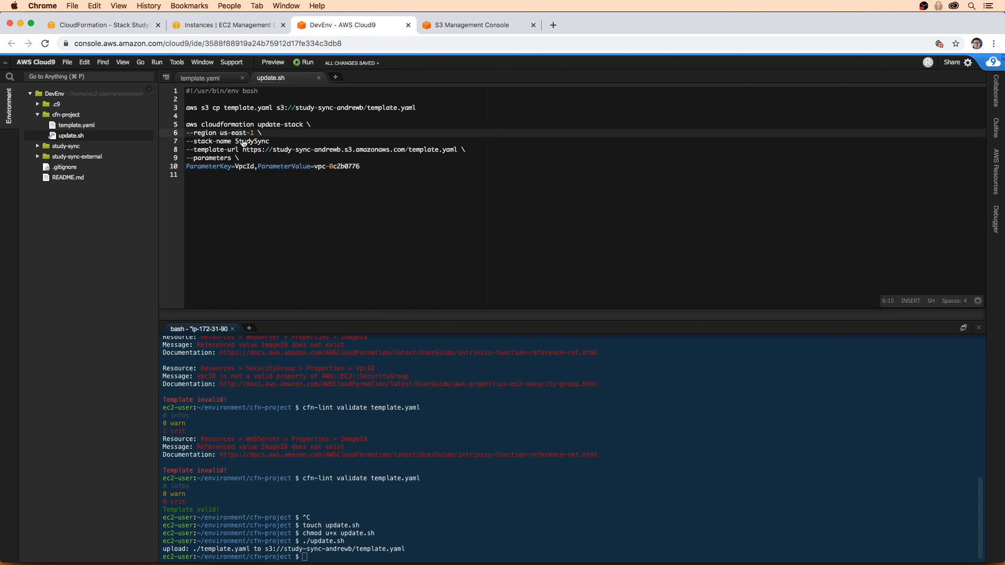
click(349, 430)
text(./update.sh)
key(Return)
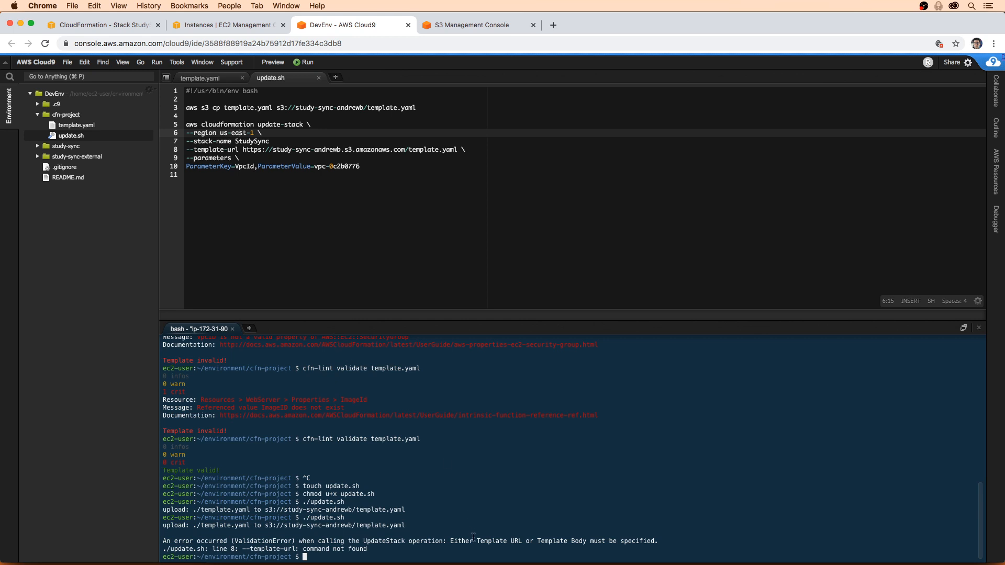
- Append the missing " \" line continuation after "--stack-name StudySync" and save update.sh
drag(477, 540, 622, 539)
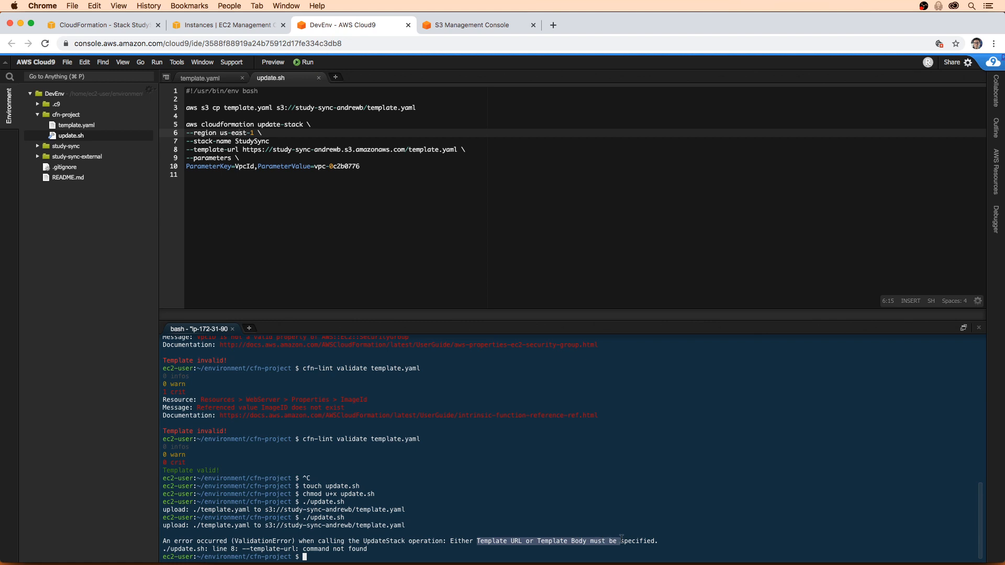
click(561, 497)
click(281, 141)
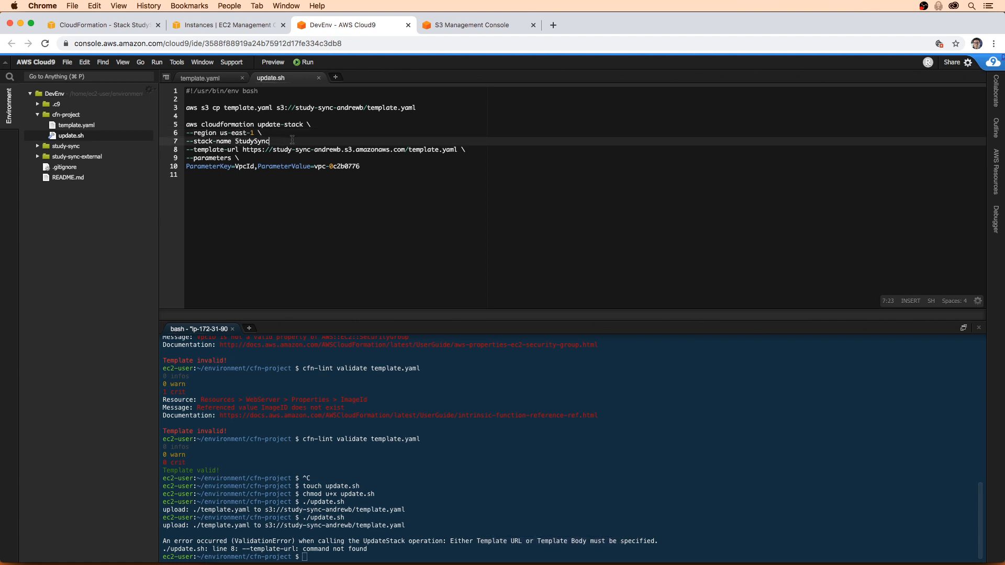
key(super+s)
drag(314, 124, 307, 124)
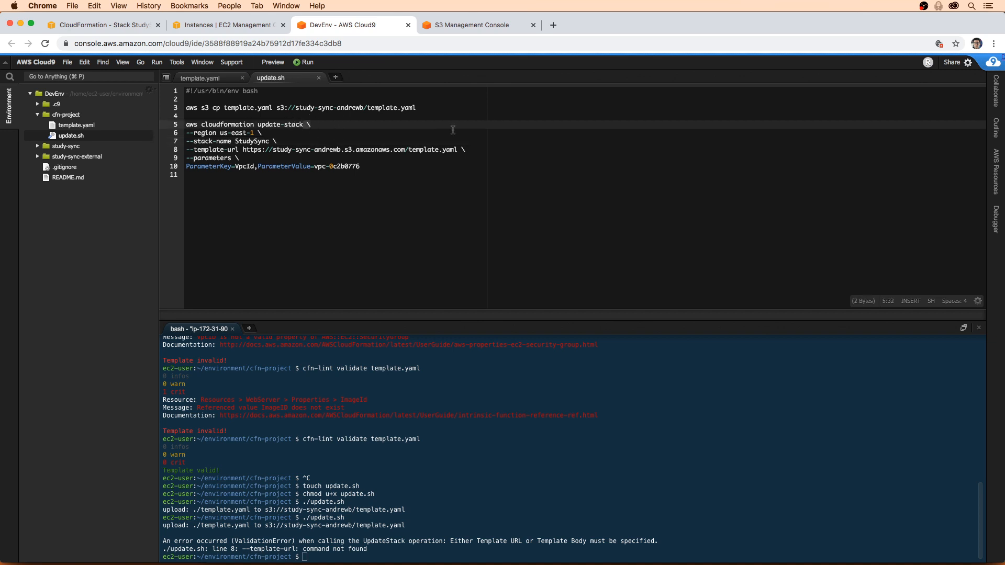
click(314, 124)
key(super+z)
key(super+shift+z)
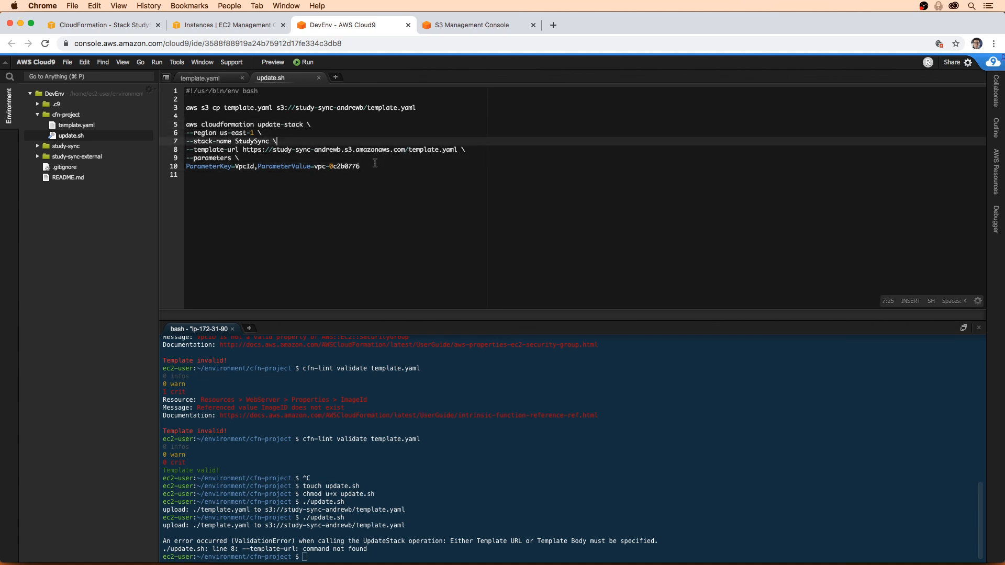
key(super+z)
key(super+z)
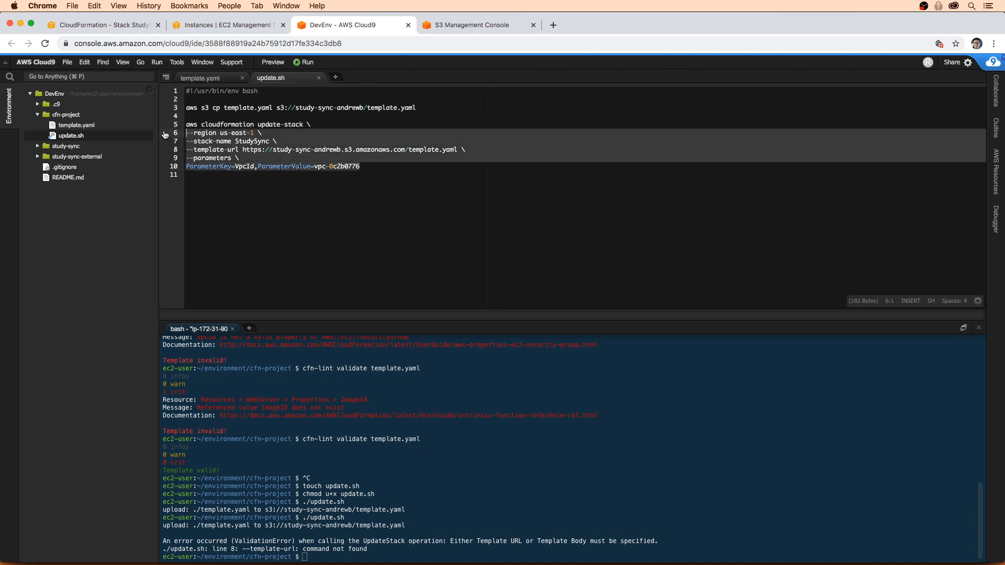
click(440, 292)
- Rerun ./update.sh in the terminal with the corrected stack-name line
click(482, 464)
key(Up)
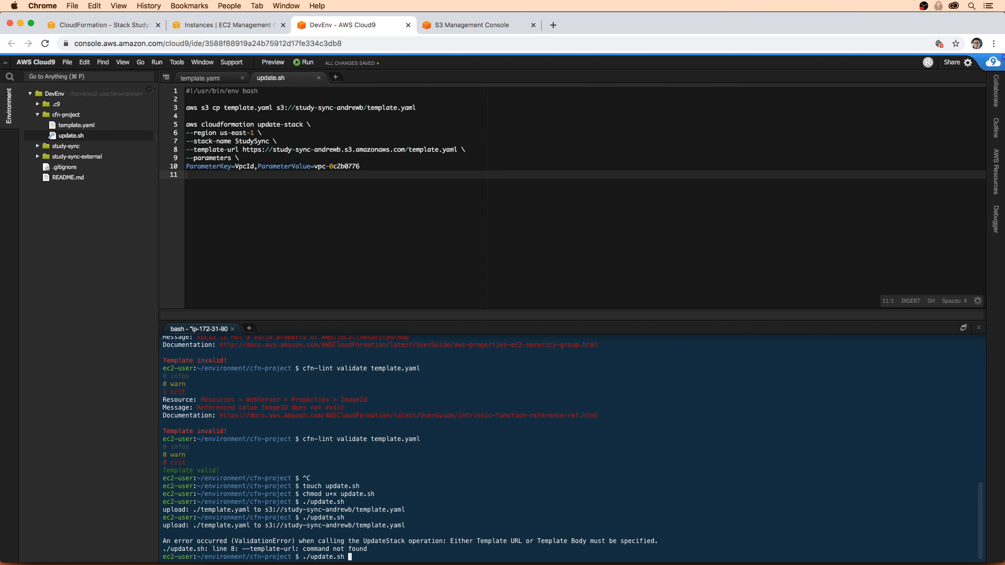
key(Return)
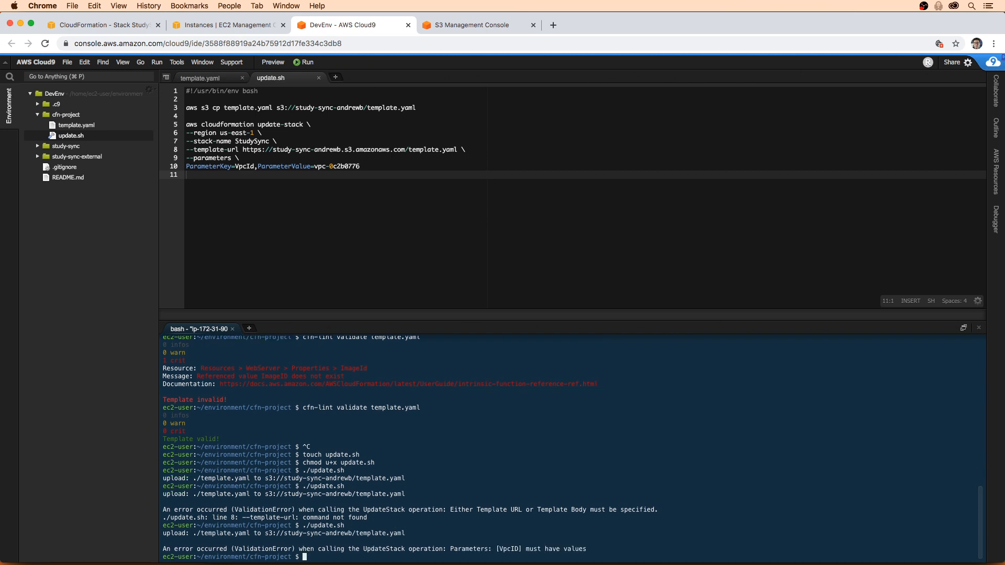
- Change the parameter key on the ParameterKey line of update.sh to VpcID and save the script
click(247, 167)
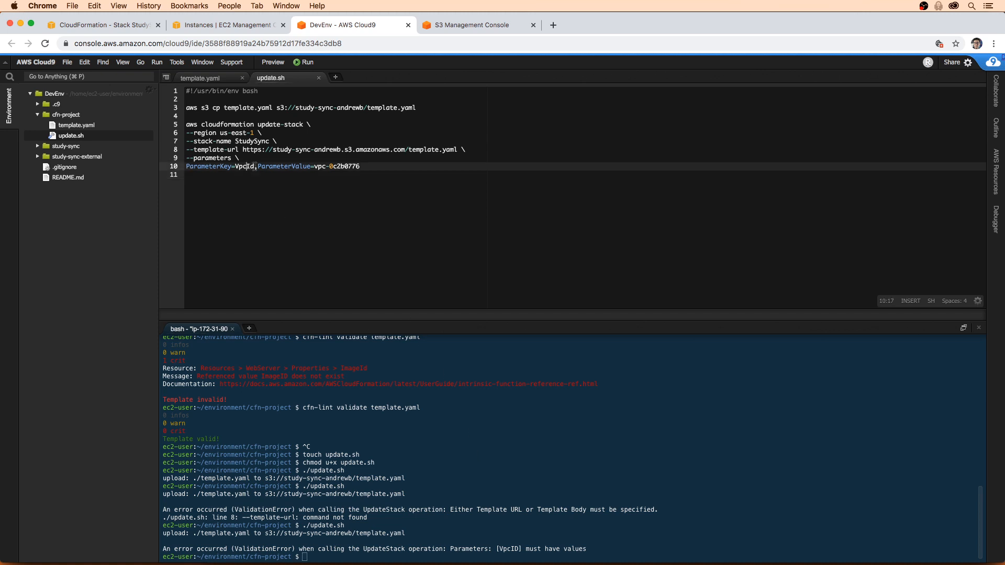
key(Right)
key(shift+Right)
text(D)
key(super+s)
click(345, 158)
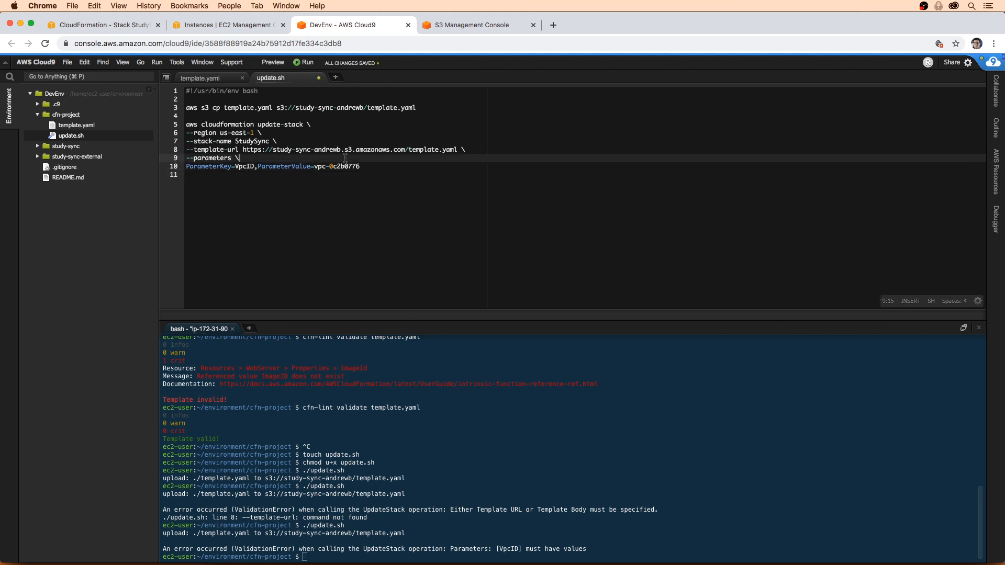
- In template.yaml, rename the VPC parameter under Parameters to VpcId
click(184, 79)
scroll(220, 119, up, 2)
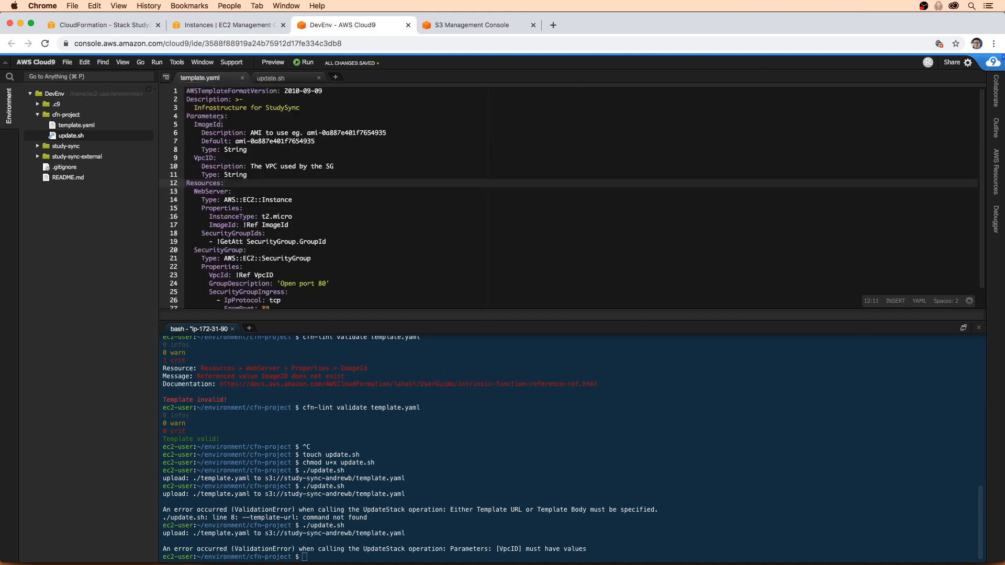
drag(214, 158, 209, 158)
click(211, 158)
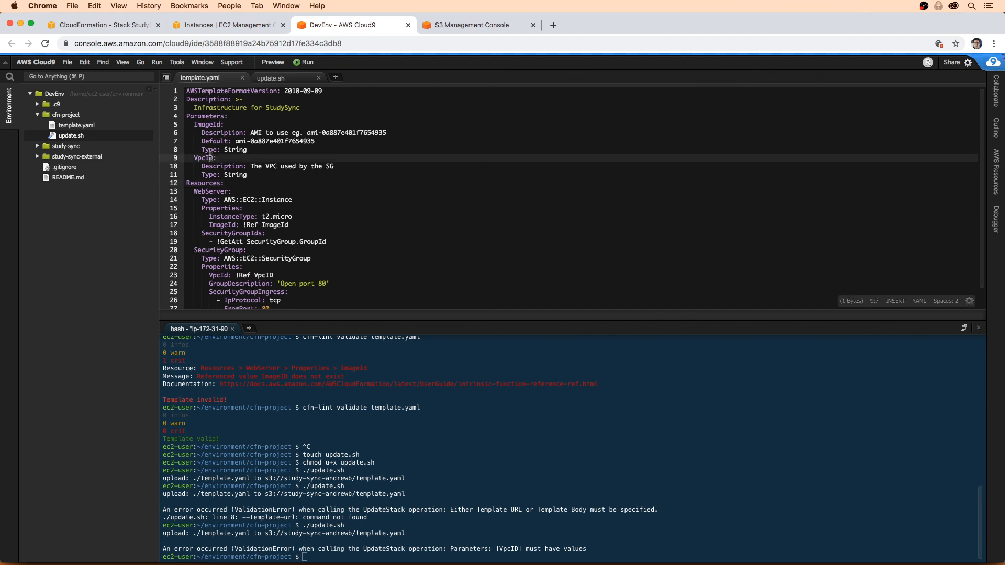
key(Delete)
text(d)
click(225, 160)
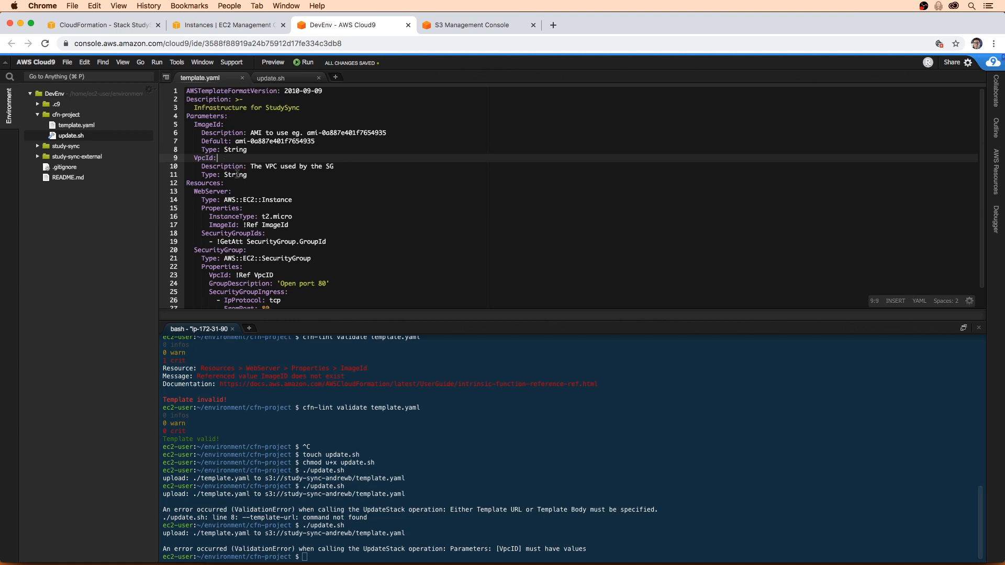
- Update the SecurityGroup's VpcId property to "!Ref VpcId" and save template.yaml
scroll(246, 209, down, 3)
scroll(251, 226, up, 3)
scroll(210, 147, down, 3)
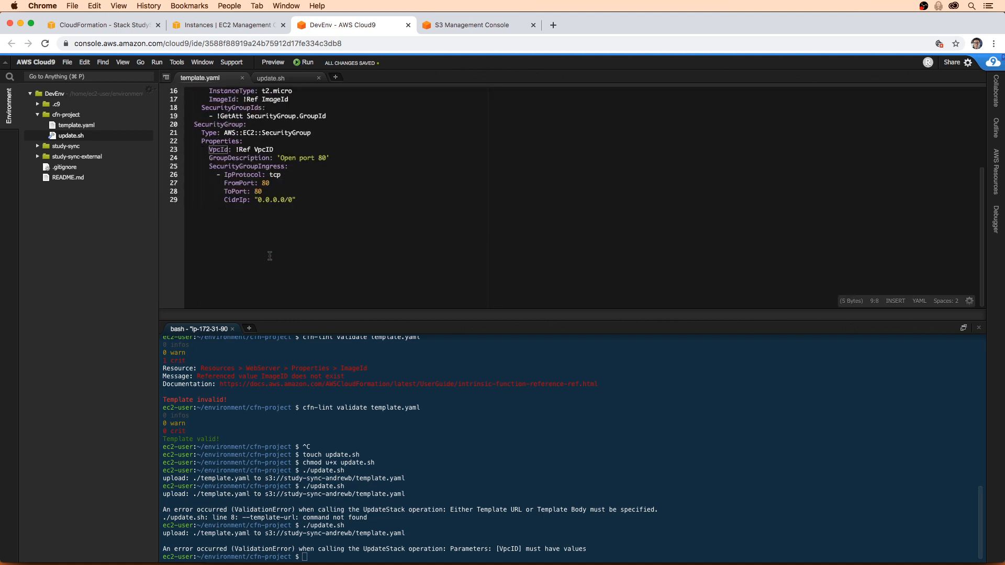
click(212, 141)
double_click(220, 149)
key(super+c)
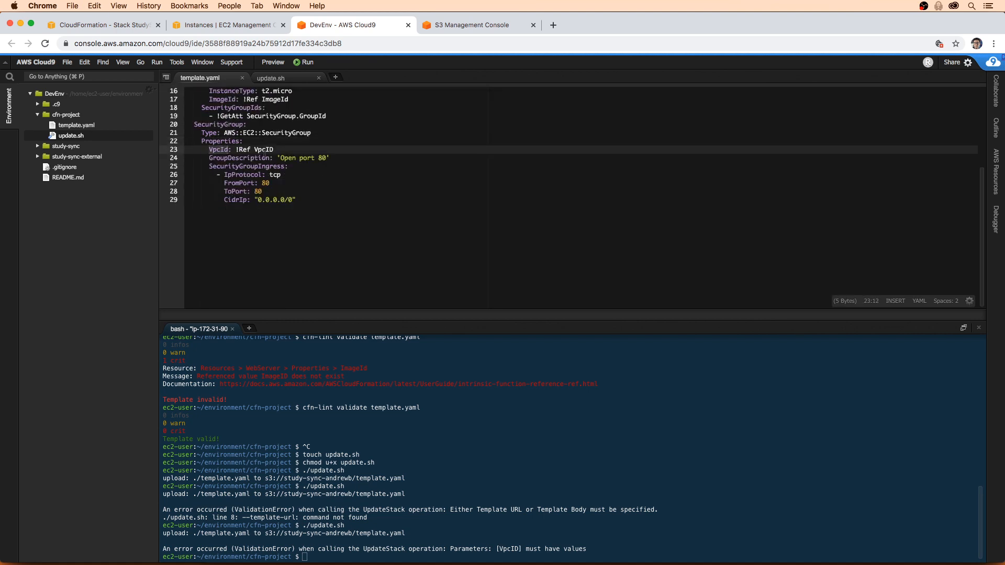
double_click(265, 150)
key(super+v)
scroll(272, 236, up, 3)
key(super+s)
click(275, 183)
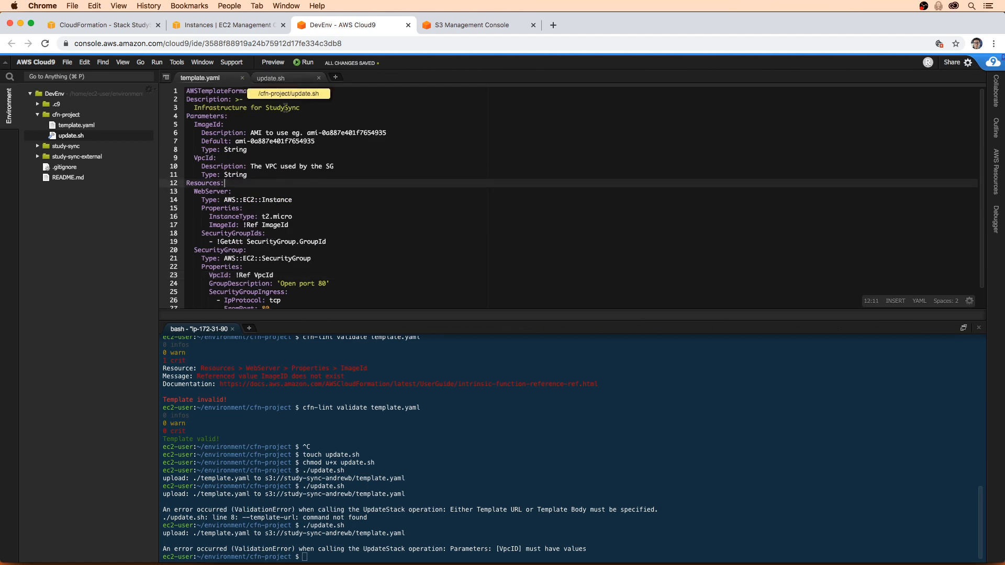
- Validate the edited template by running "cfn-lint validate template.yaml" in the terminal
click(302, 78)
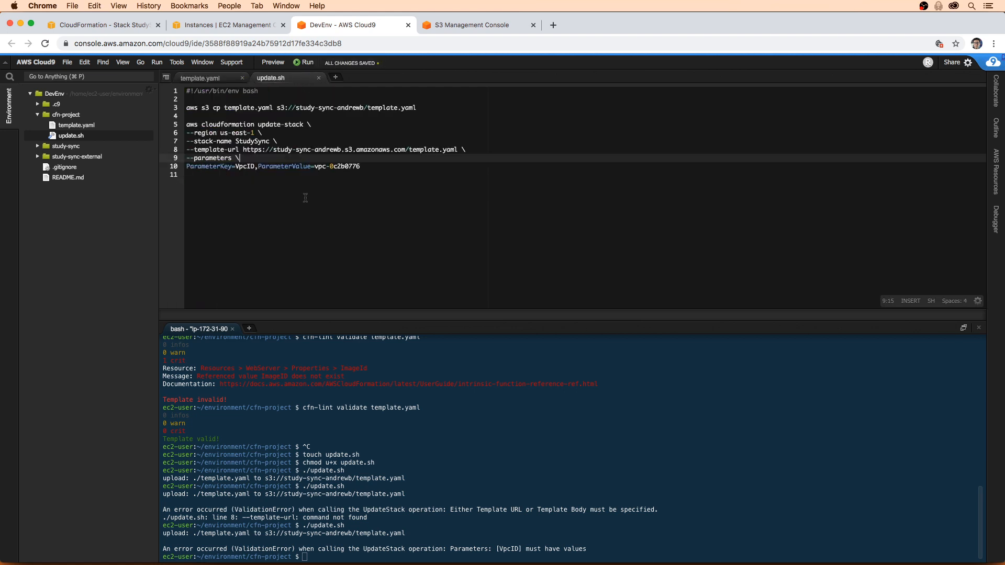
click(329, 183)
click(418, 484)
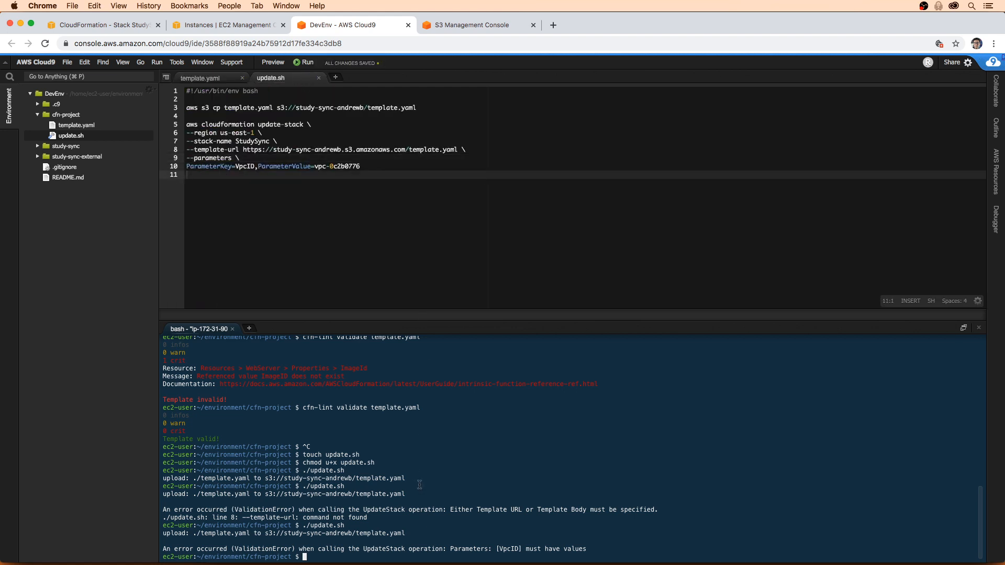
text(c)
text(fn-link va)
key(BackSpace)
key(BackSpace)
key(BackSpace)
key(BackSpace)
text(t validate template.yaml)
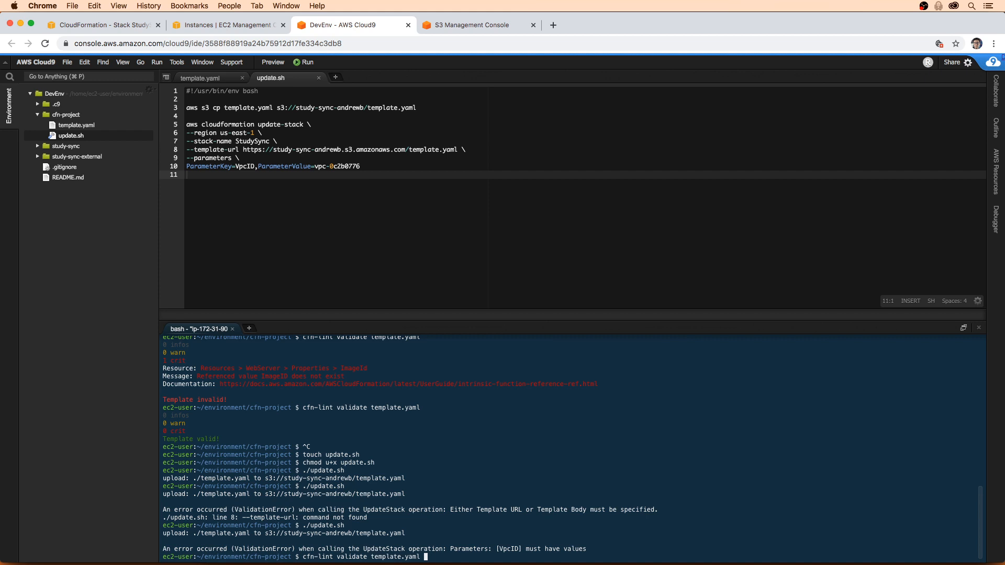
key(Return)
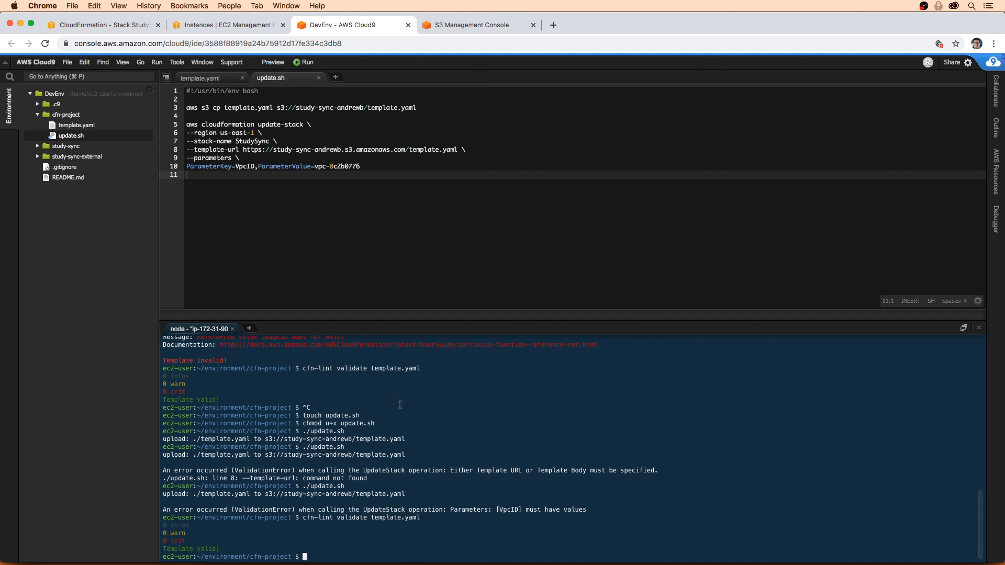
- Set the parameter key in update.sh to VpcId so it matches the template's parameter name
click(250, 159)
click(255, 166)
key(BackSpace)
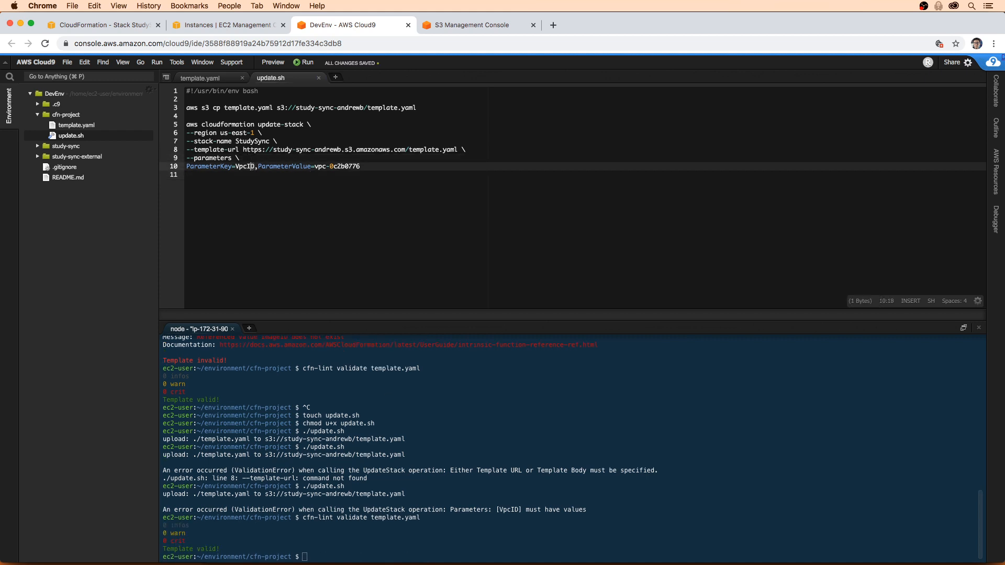
text(d)
click(325, 166)
- Run ./update.sh again in the terminal with the matching VpcId parameter key
click(374, 431)
key(Up)
key(Up)
key(Return)
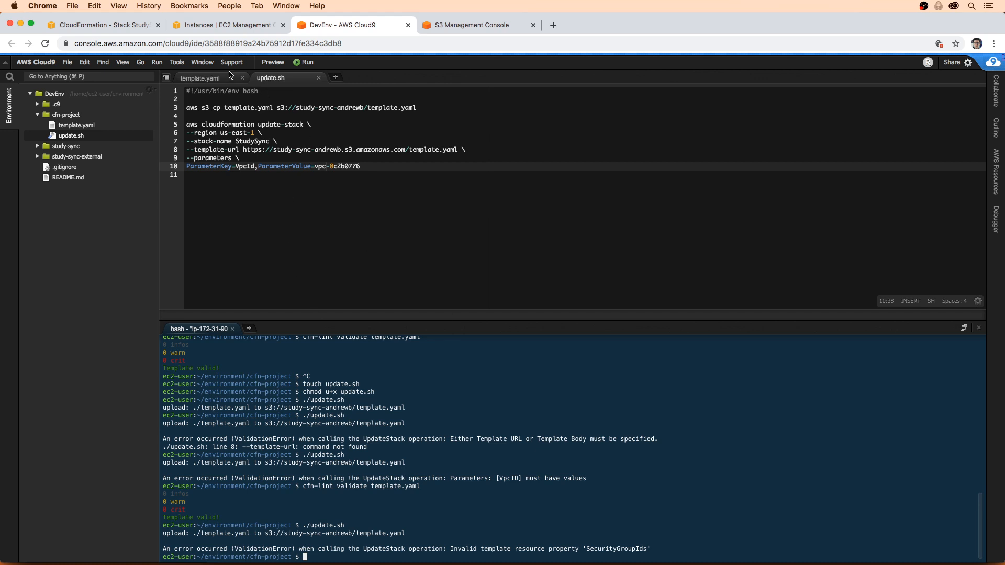
- Find SecurityGroupIds in template.yaml, indent it and its !GetAtt entry one level deeper under the WebServer's Properties, and save
click(230, 75)
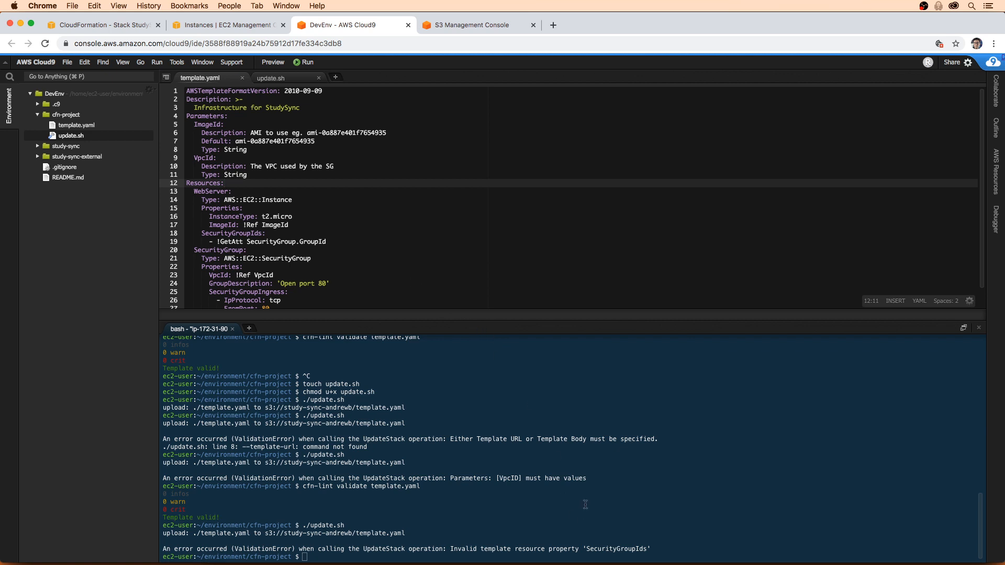
drag(462, 548, 573, 547)
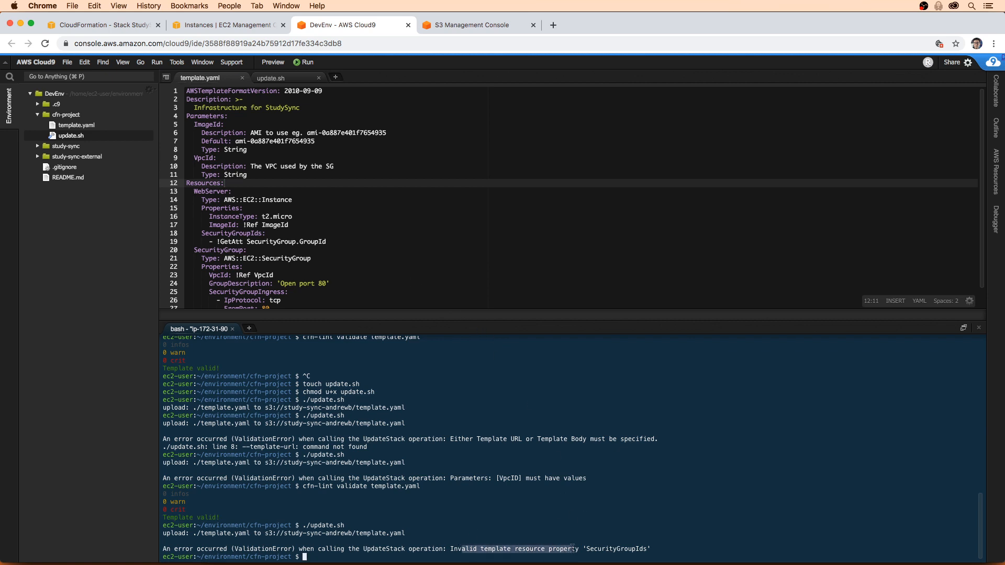
double_click(614, 549)
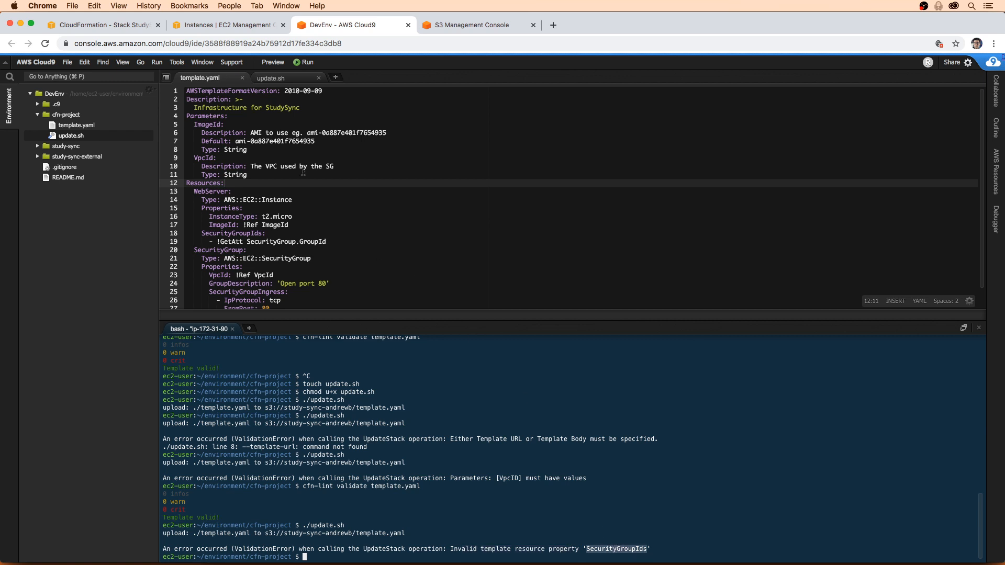
click(303, 174)
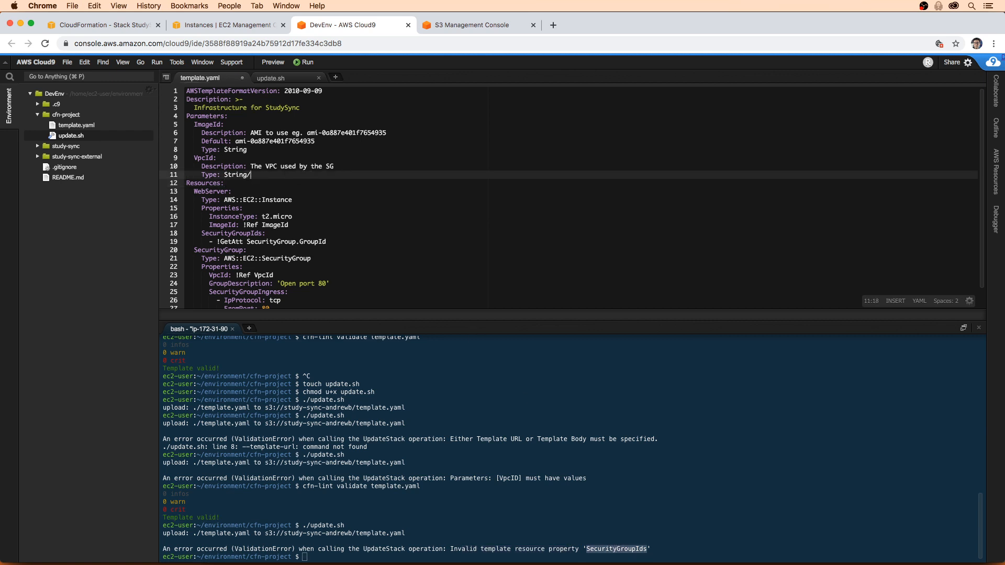
key(super+f)
text(SecurityGroupIds)
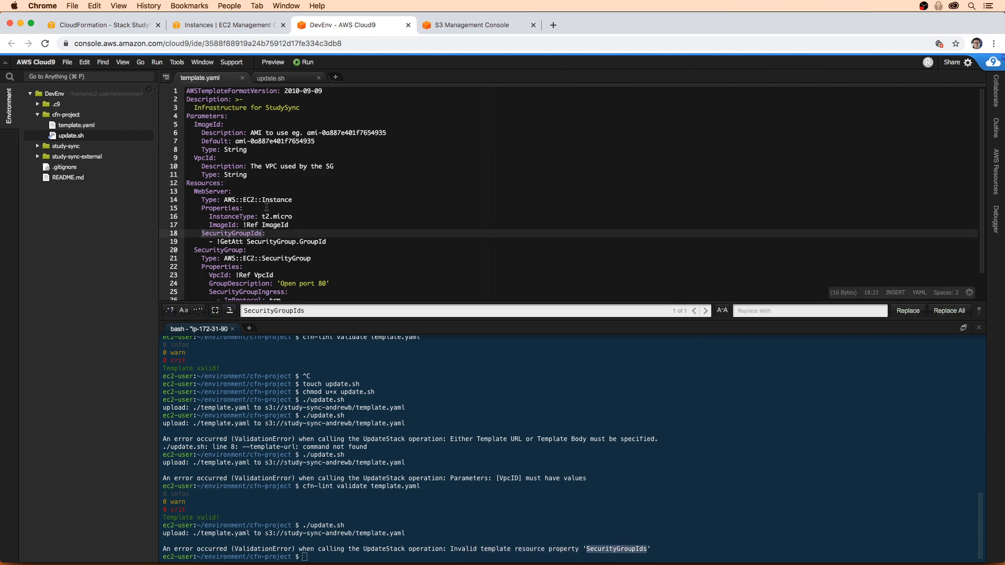
click(202, 234)
key(Down)
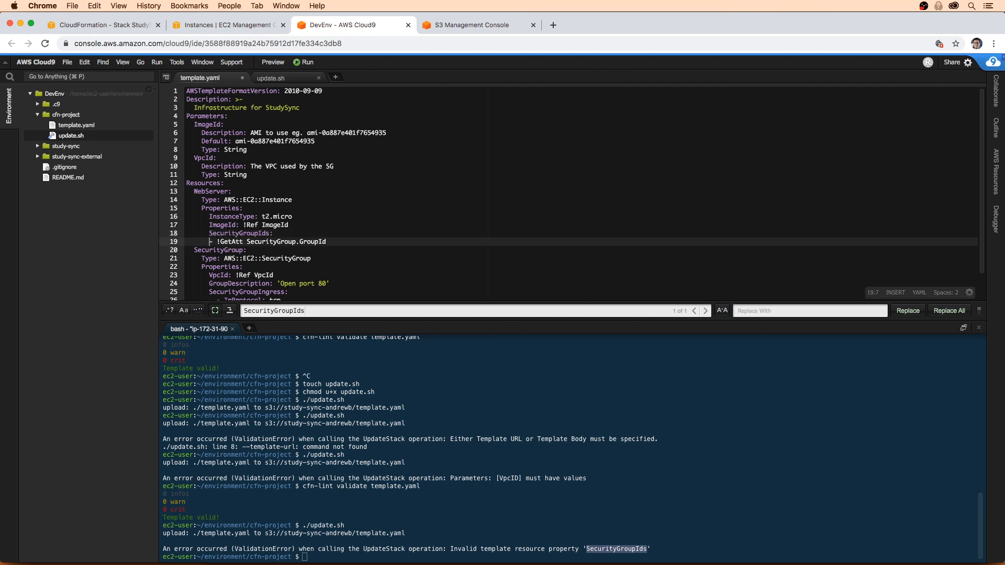
key(super+s)
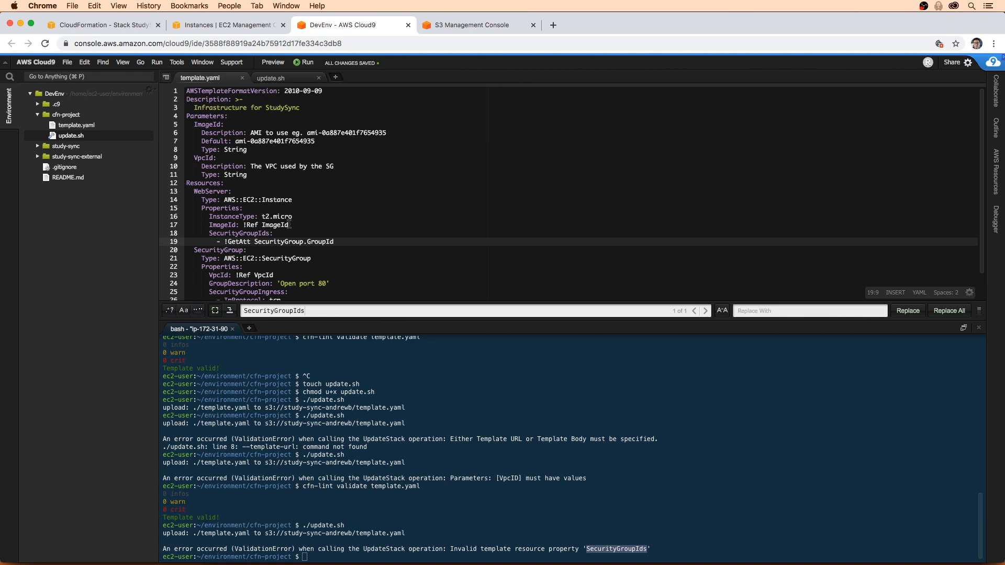
- Rerun ./update.sh in the terminal to update the stack with the re-indented template
click(270, 79)
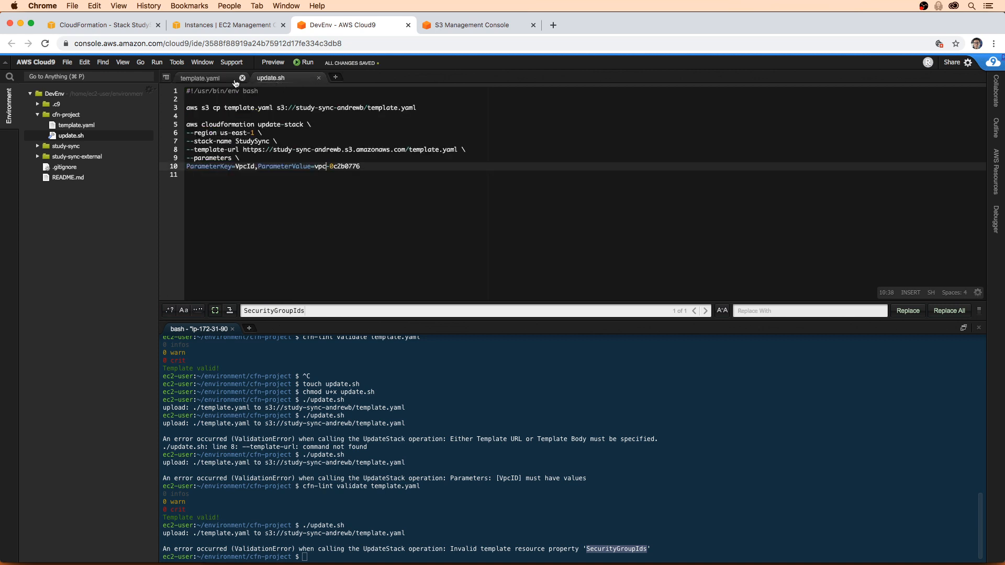
click(220, 79)
click(273, 78)
click(391, 459)
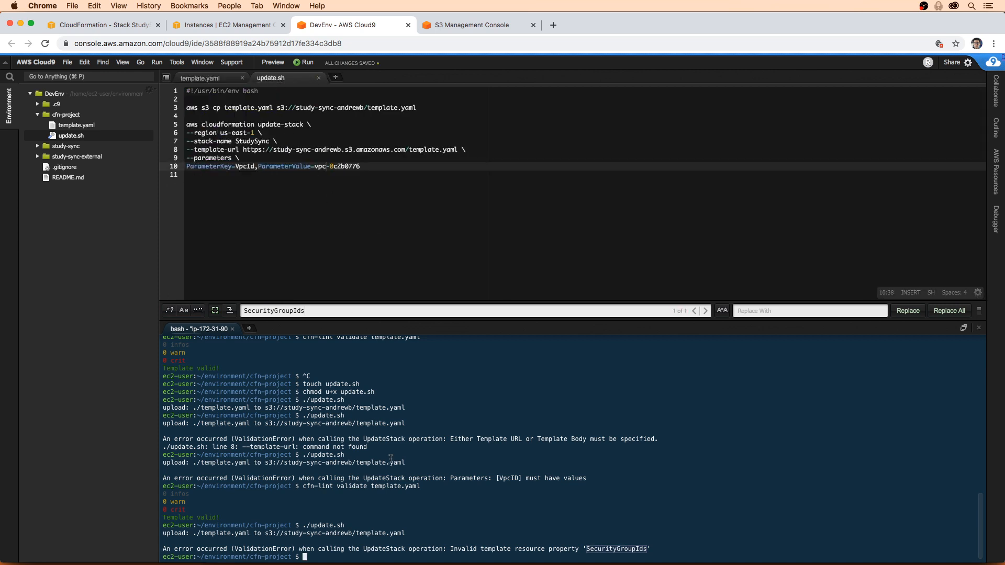
key(Up)
key(Return)
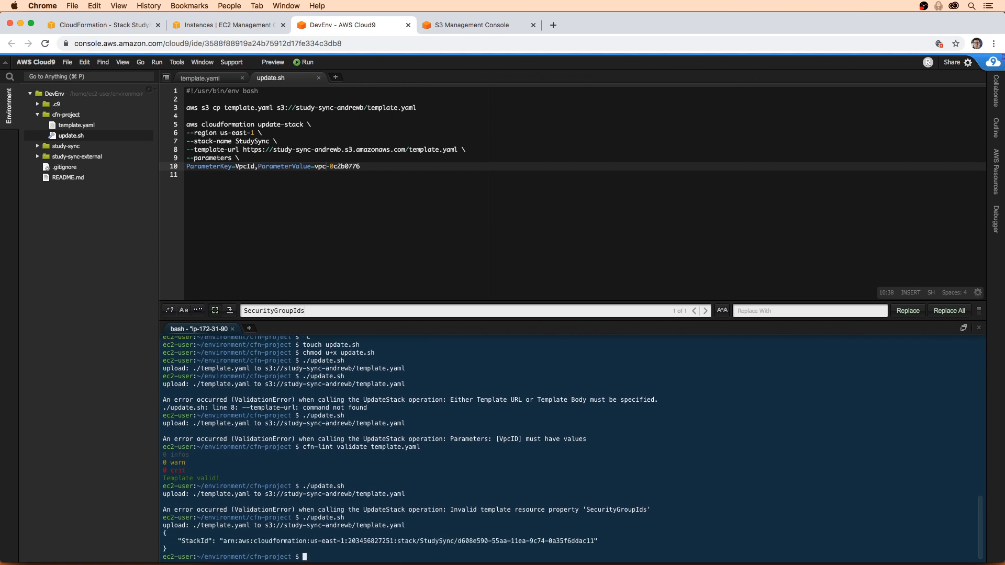
drag(205, 547, 154, 525)
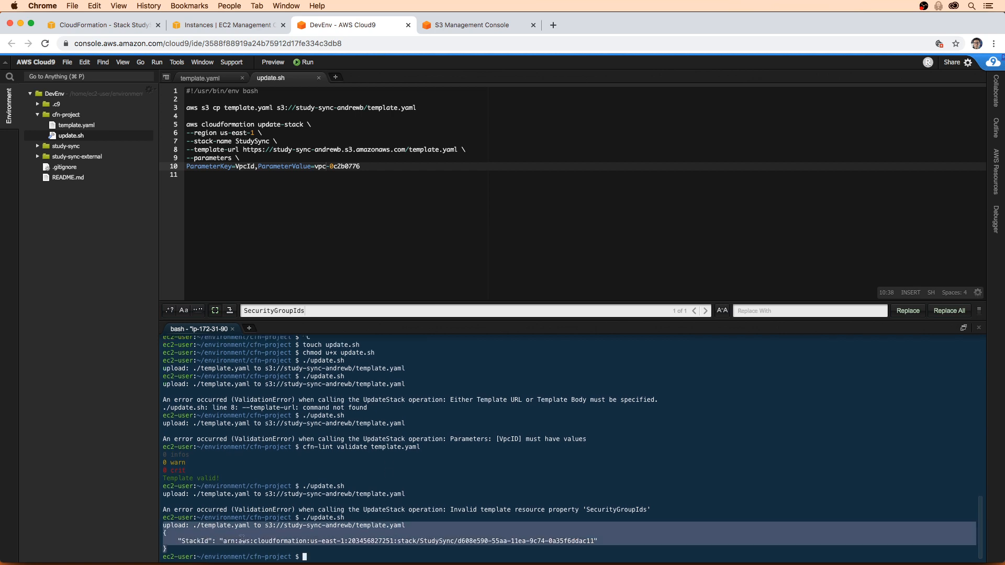
click(260, 386)
- Check the StudySync stack's events in CloudFormation and the instance's details in EC2
click(106, 24)
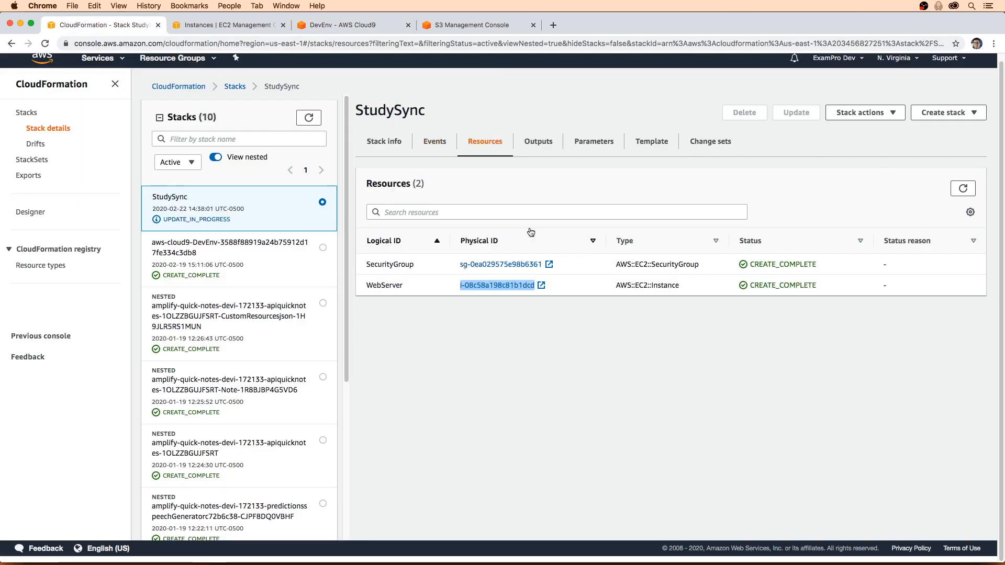
click(409, 148)
click(434, 141)
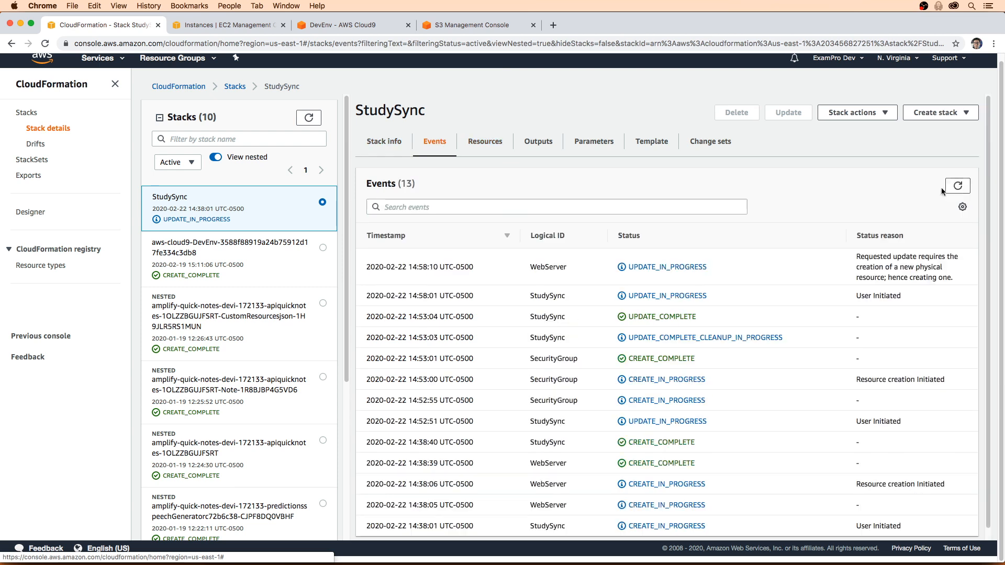
click(225, 25)
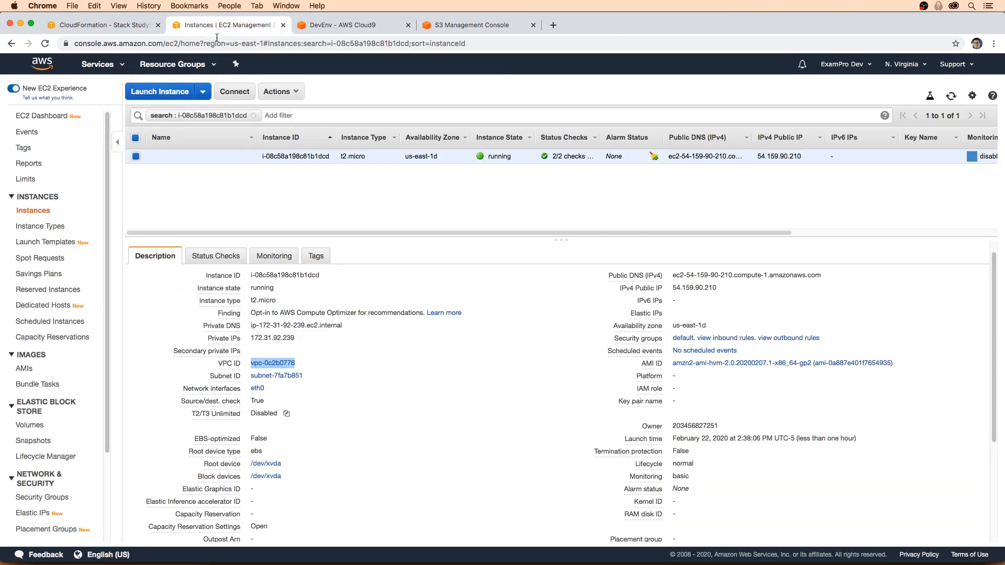
- Back in Cloud9, try running "aws cloudformation describe-stacks --stack-name StudySnyc --output table" in the terminal
click(301, 26)
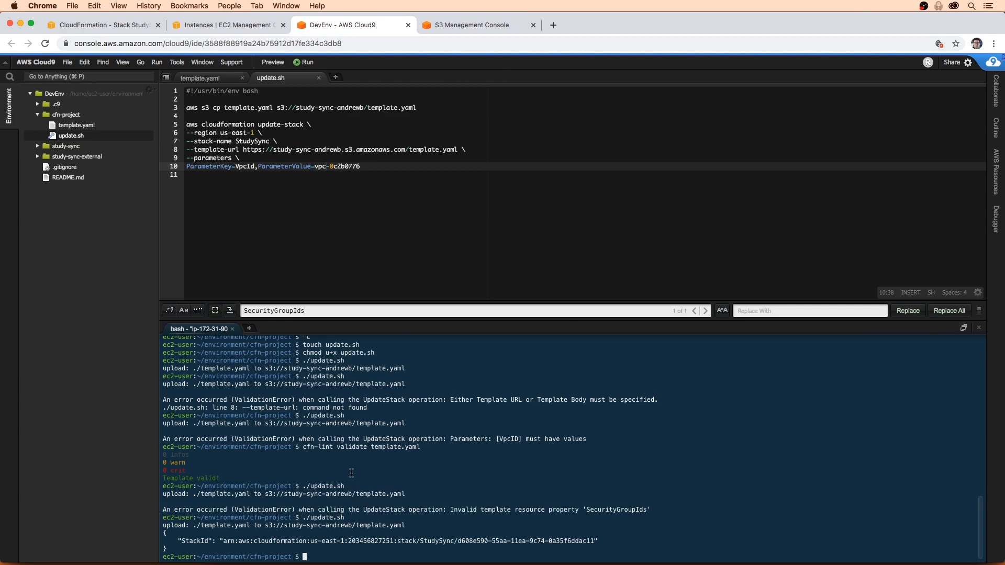
text(aws cloudformation describe-st)
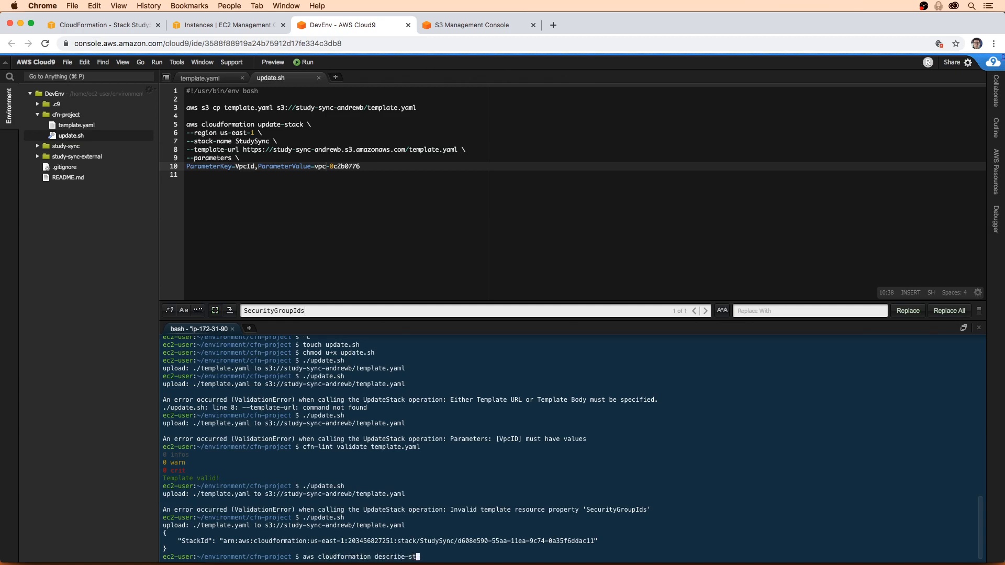
text(acks --stack-an)
key(BackSpace)
text(name StudyS)
key(BackSpace)
text(nyc --output table)
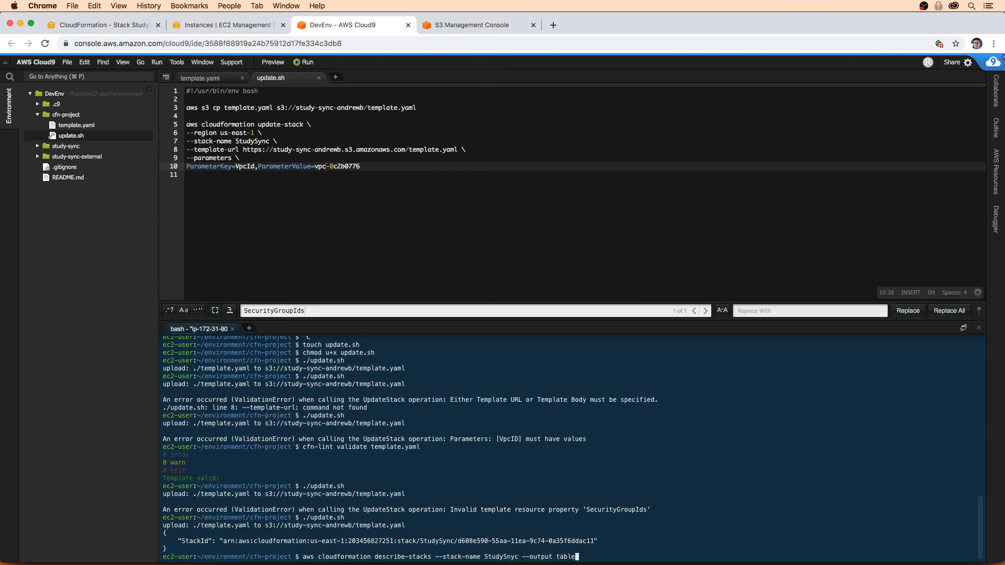
key(Return)
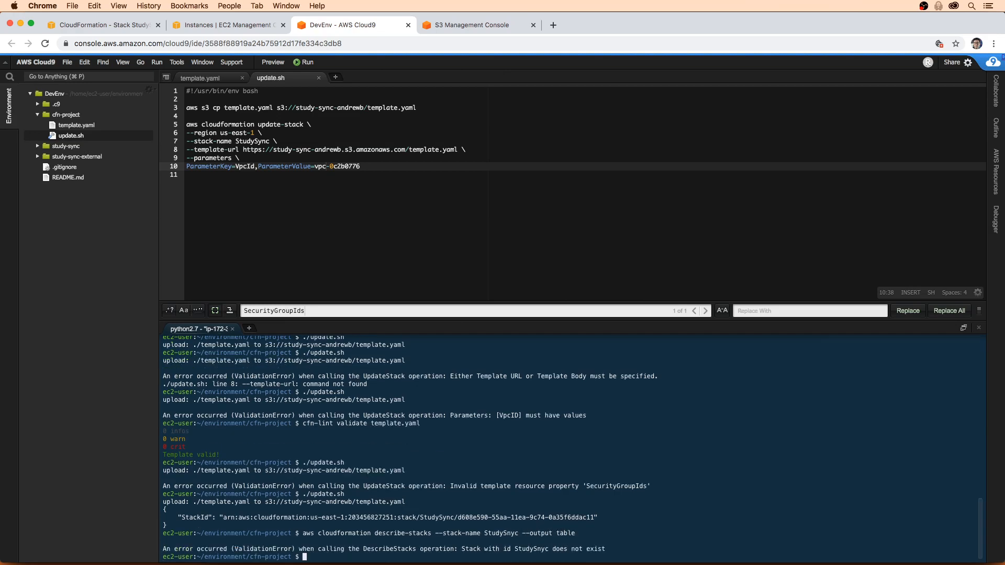
- Correct the stack name in the describe-stacks command to StudySync, rerun it, and enlarge the terminal pane to read the table
key(Up)
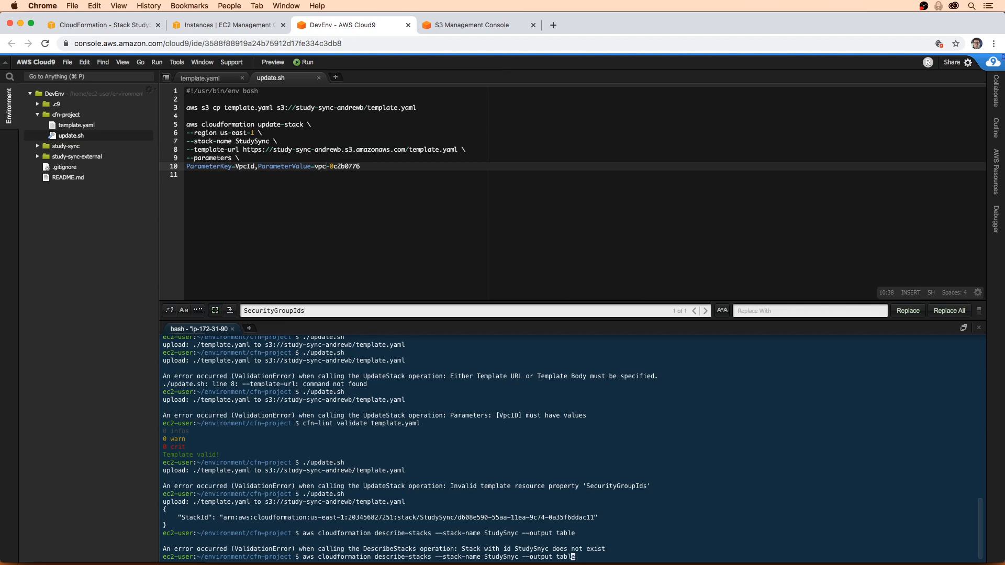
key(Left)
key(Left)
key(Left)
key(Left)
key(Left)
key(Left)
key(Left)
key(Left)
key(BackSpace)
key(Left)
text(y)
key(Return)
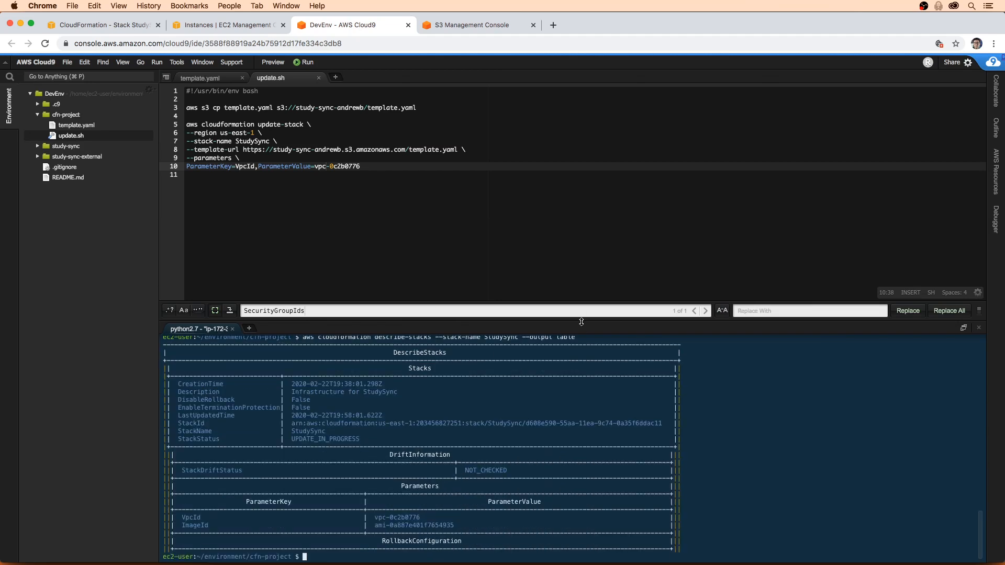
drag(584, 321, 587, 226)
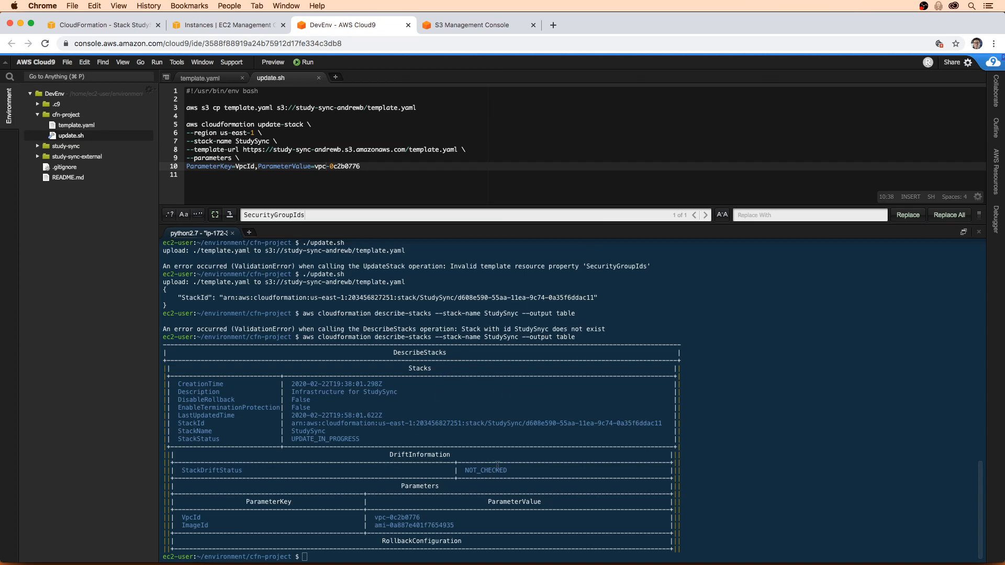
- Rerun the describe-stacks command for StudySync twice in the terminal and check the StackStatus value each time
drag(370, 440, 294, 436)
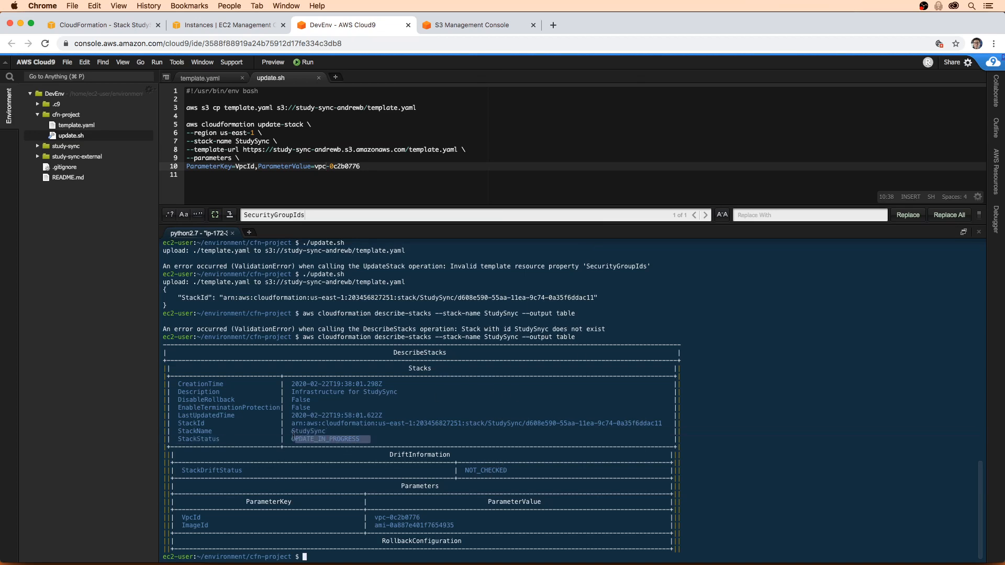
click(360, 443)
key(Up)
key(Return)
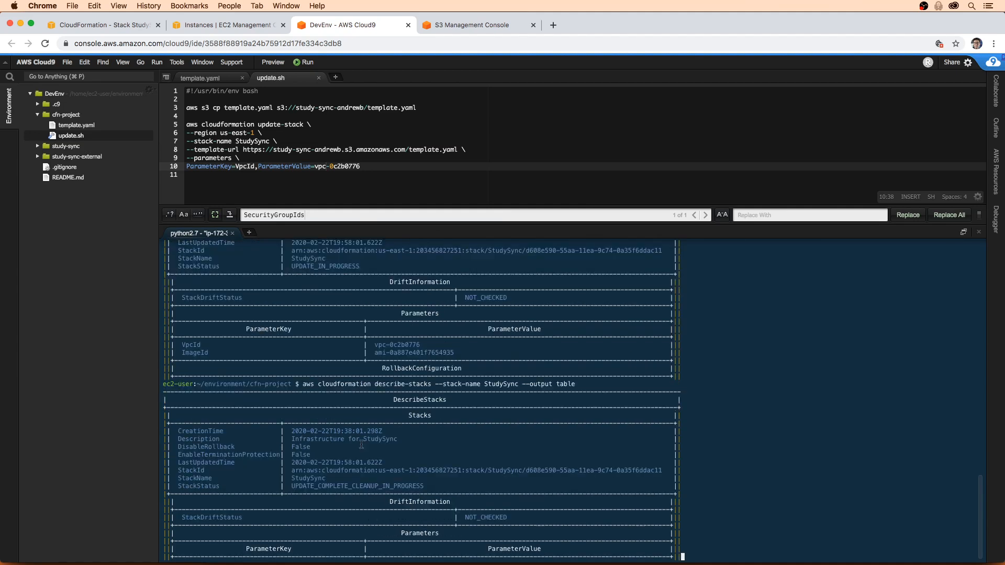
drag(426, 438, 293, 439)
click(451, 424)
key(Up)
key(Return)
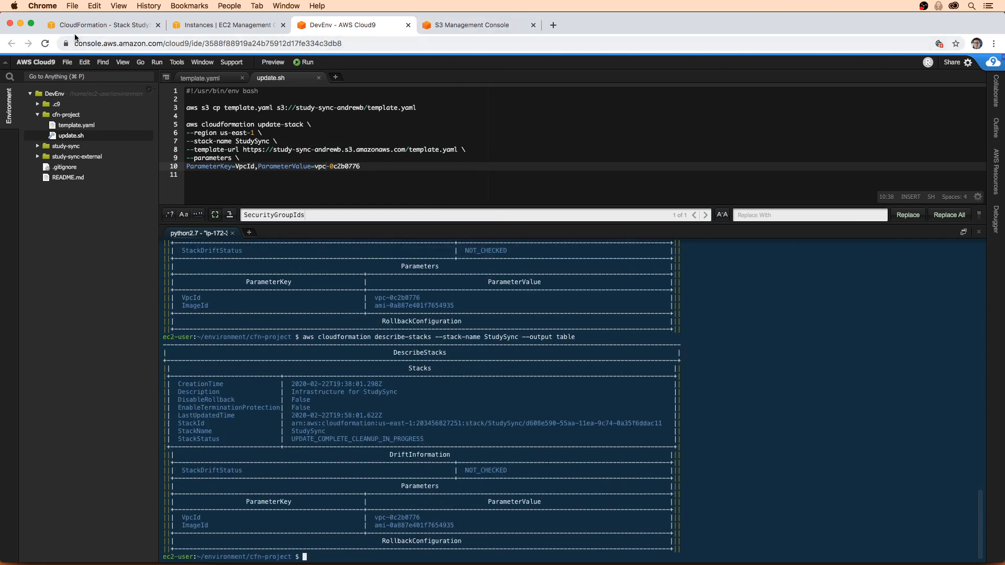
- Switch to CloudFormation, refresh the StudySync stack's events, and examine the WebServer replacement and deletion entries
click(99, 25)
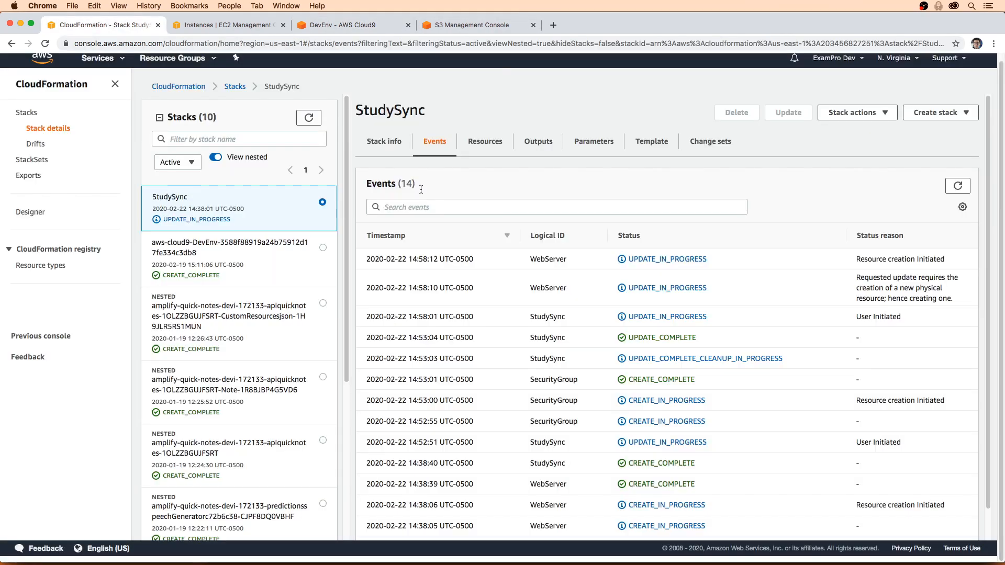
click(957, 185)
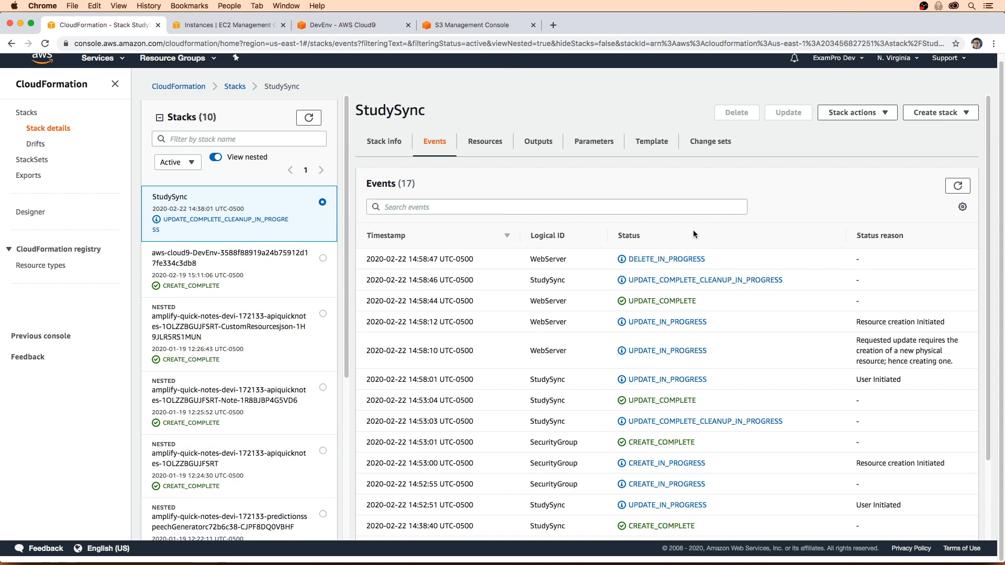
click(956, 186)
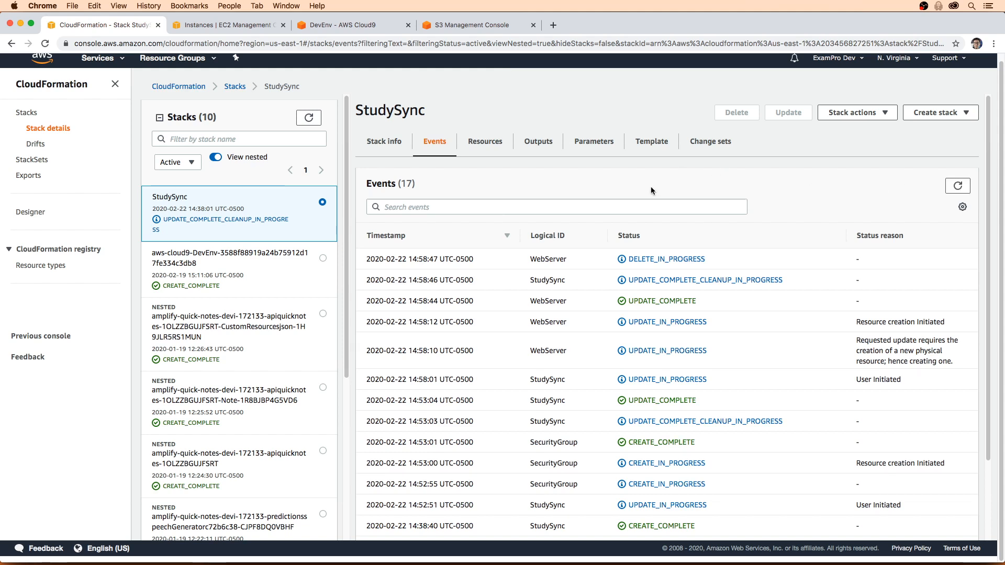
click(486, 149)
click(442, 147)
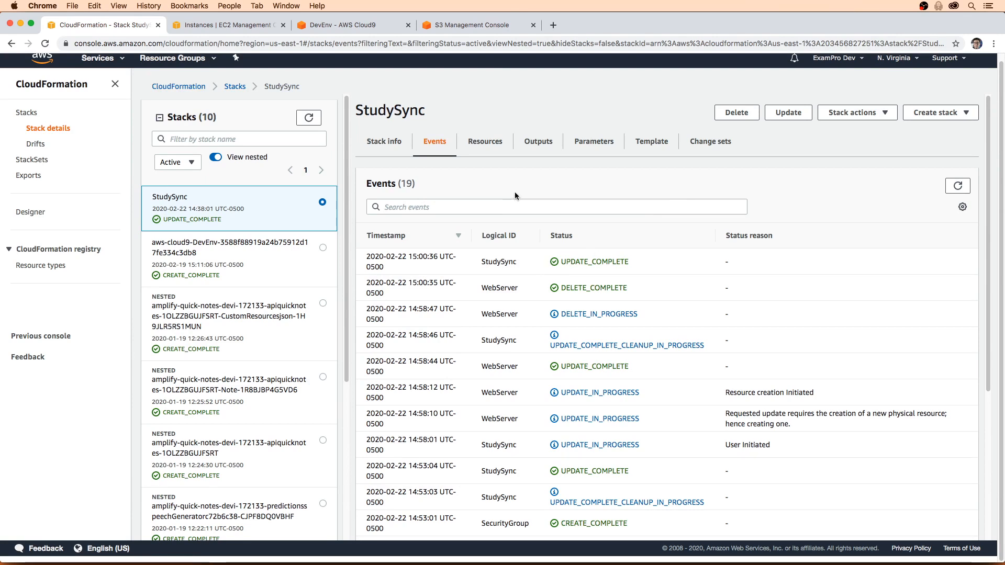
drag(518, 314, 482, 313)
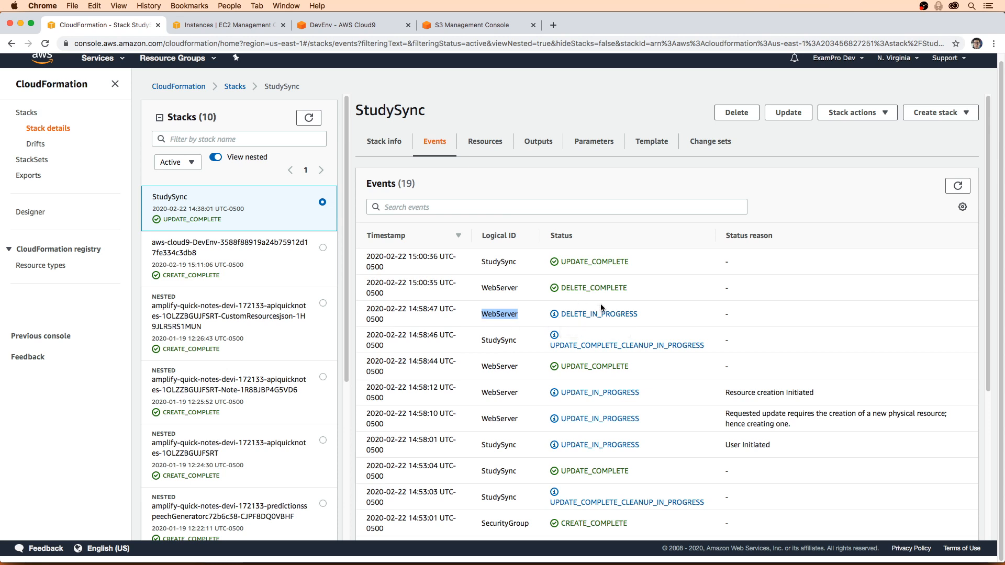
drag(641, 314, 564, 318)
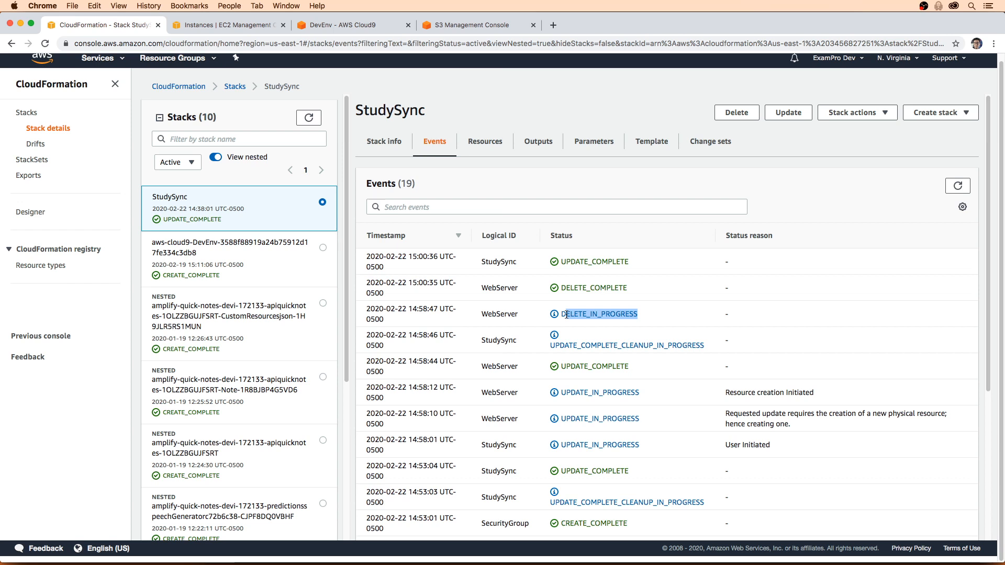
- Switch to EC2 and check the security group in the details of the running t2.micro instance in us-east-1b
click(264, 25)
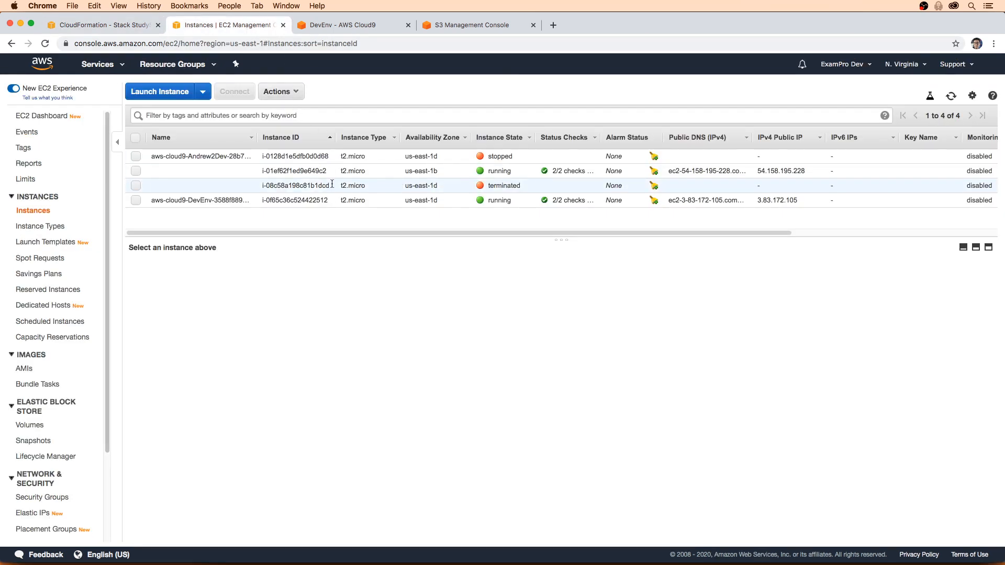
click(137, 171)
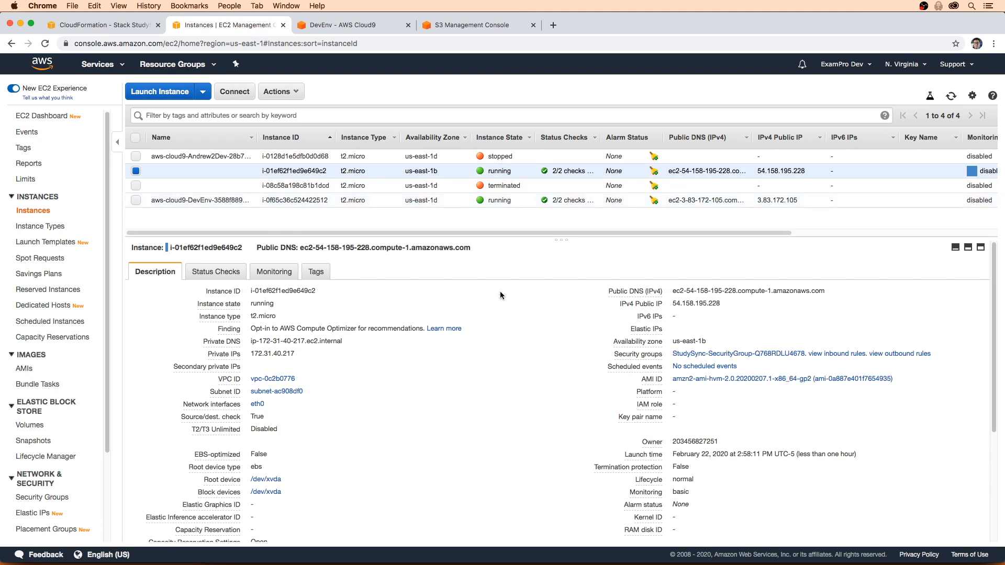
mouse_move(616, 343)
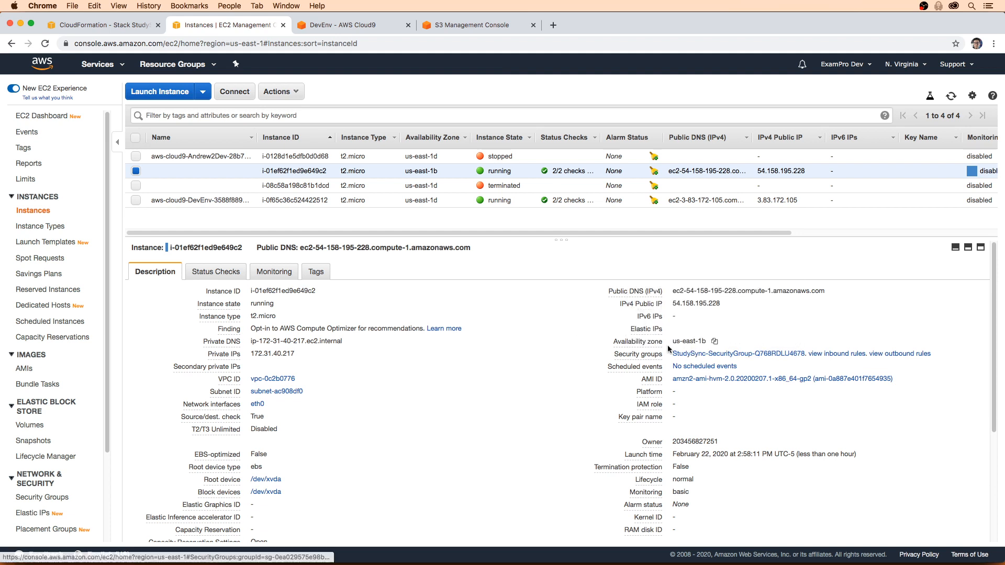
- Back in Cloud9, run "aws cloudformation list-stack-resources --stack-name StudySync" and inspect the security group's physical resource ID
click(86, 26)
click(346, 25)
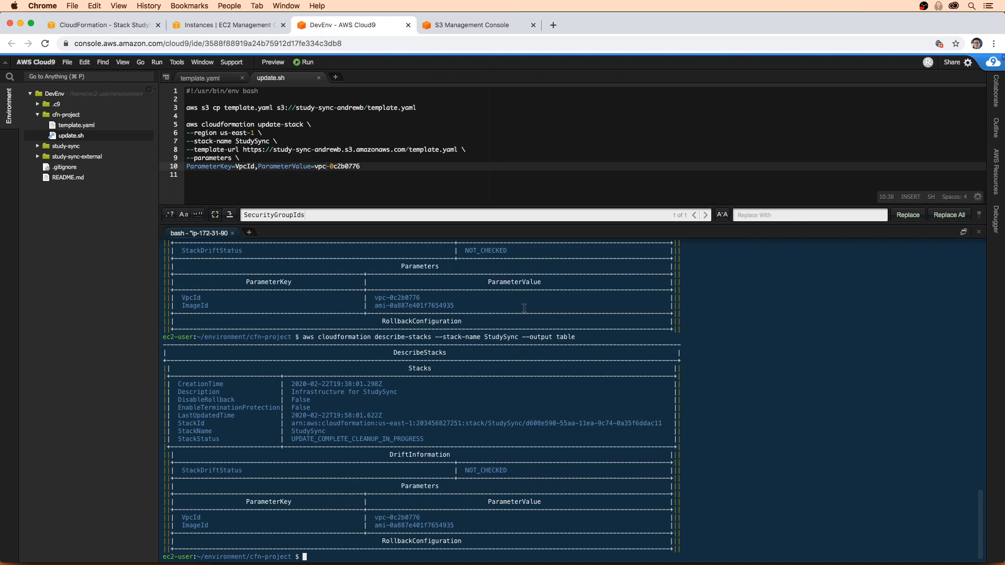
text(aws cloudformation list-stack-resources )
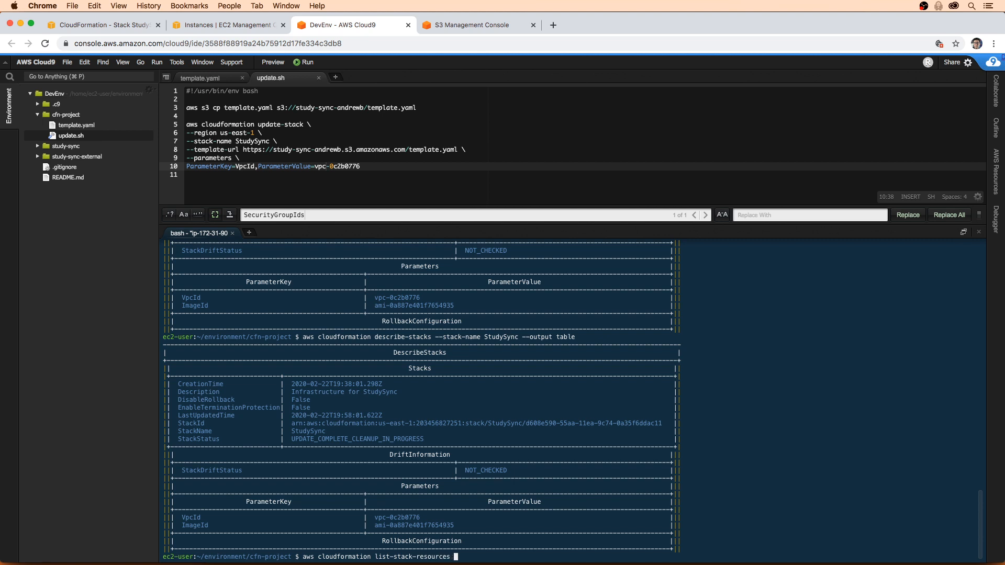
text(--stack-name StudySync)
key(Return)
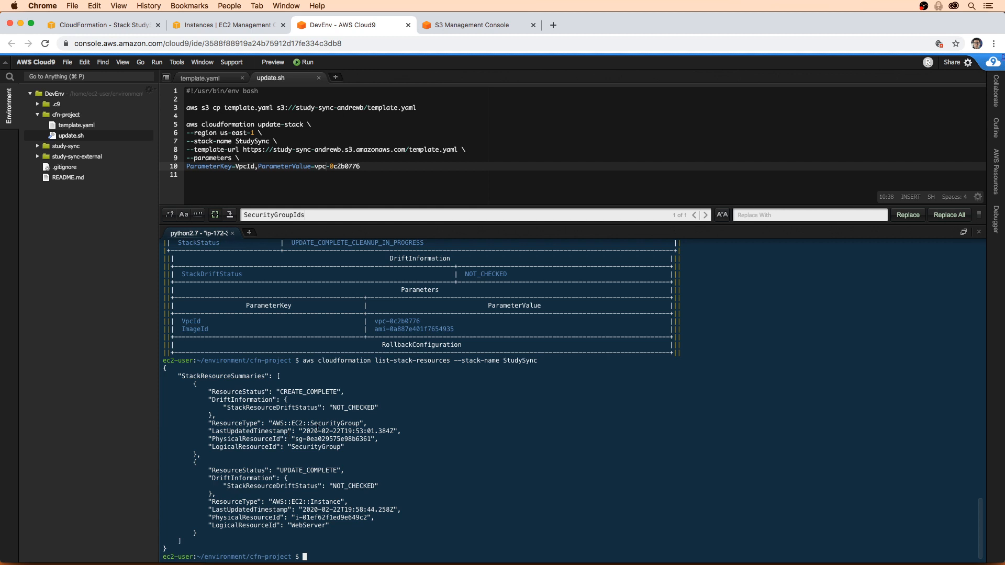
drag(372, 439, 297, 439)
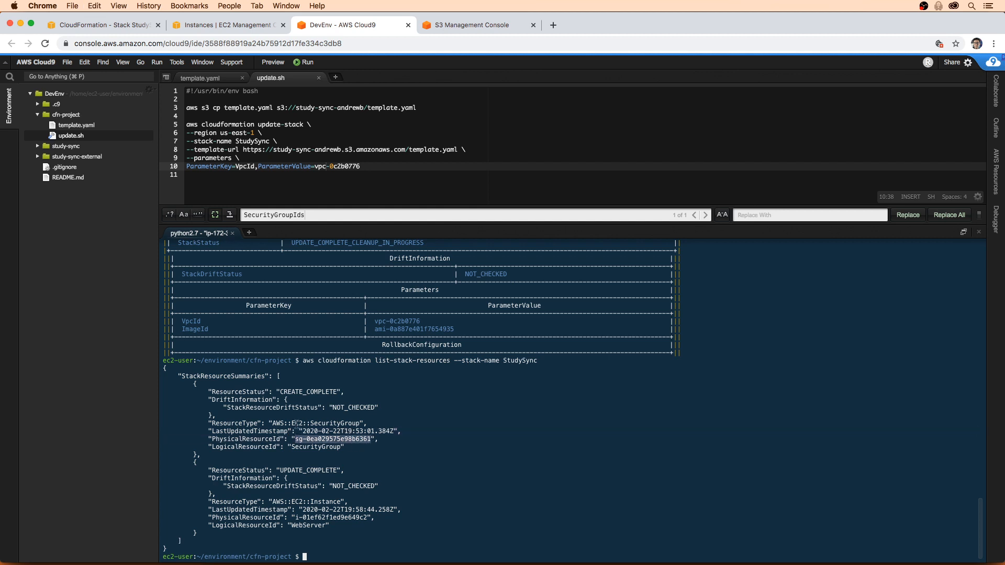
click(410, 503)
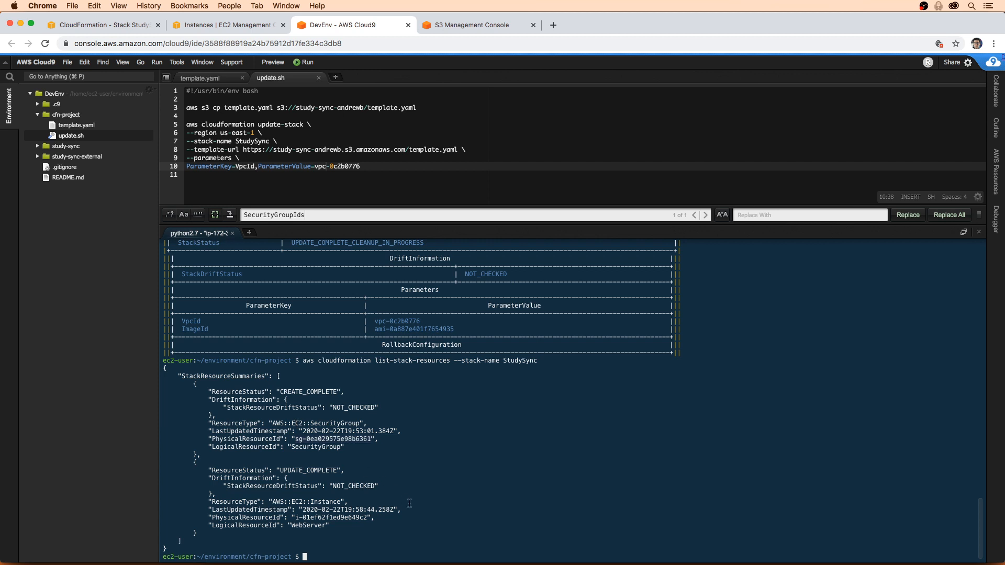
- Try running "aws ec2 describe-instanes --instance-ids i-01ef62f1ed9e649c2 --output table" in the terminal, copying the WebServer's instance ID from the resource list
text(aws ec)
text(2 dscr)
text(rib)
text(e-instanes --)
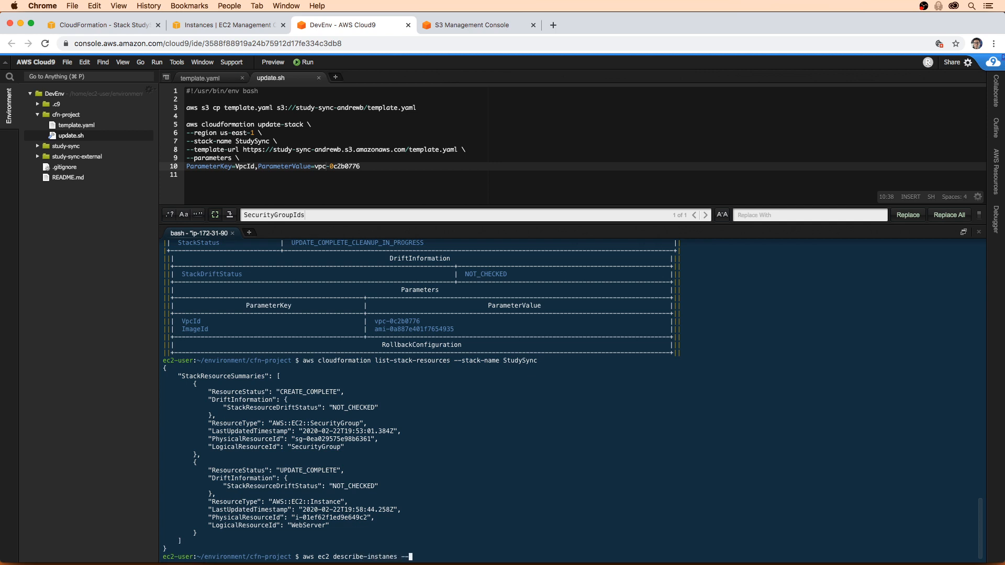
text(instance-ids)
drag(294, 518, 360, 518)
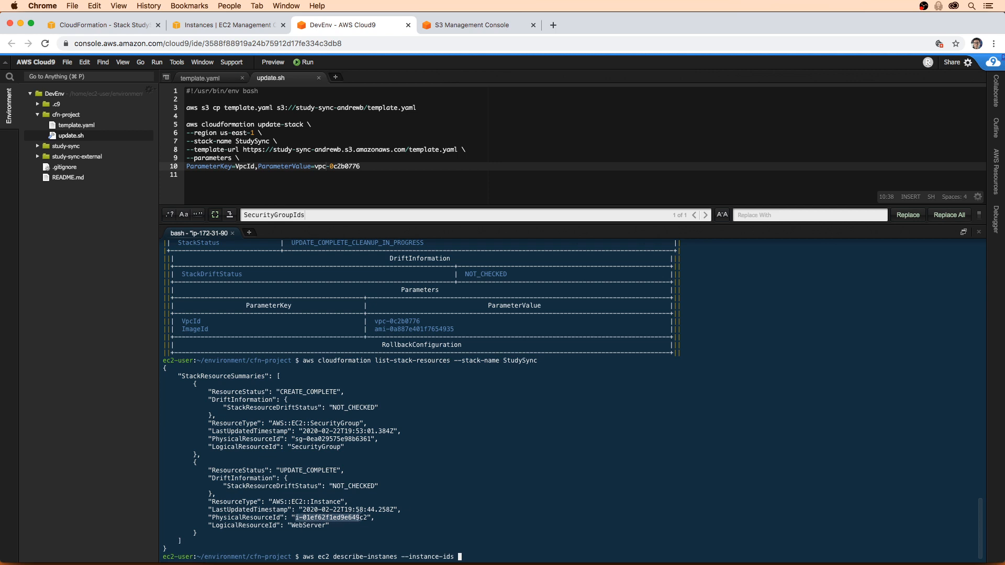
key(super+c)
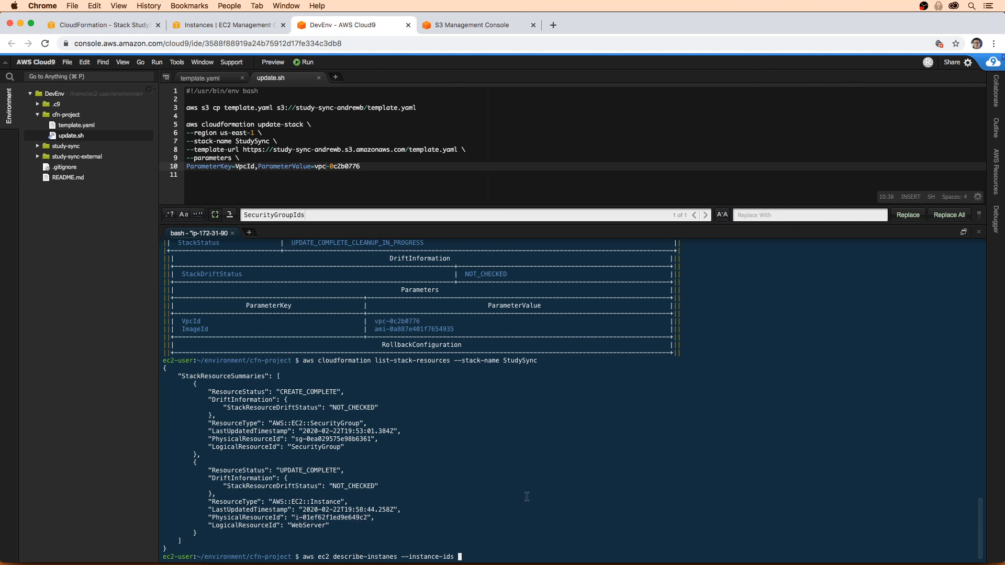
key(super+v)
text(--output tabe)
text(;)
key(BackSpace)
key(BackSpace)
text(le)
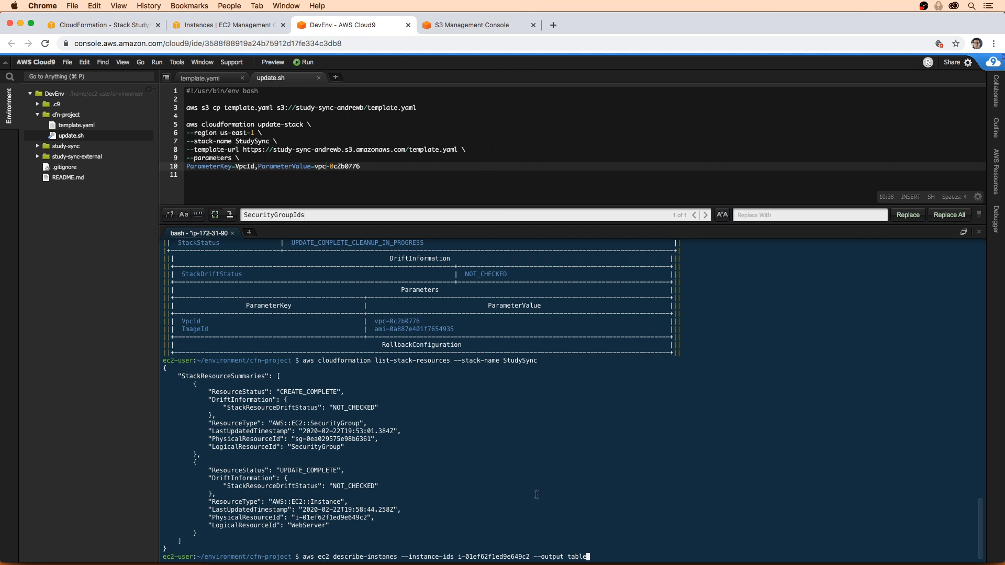
key(Return)
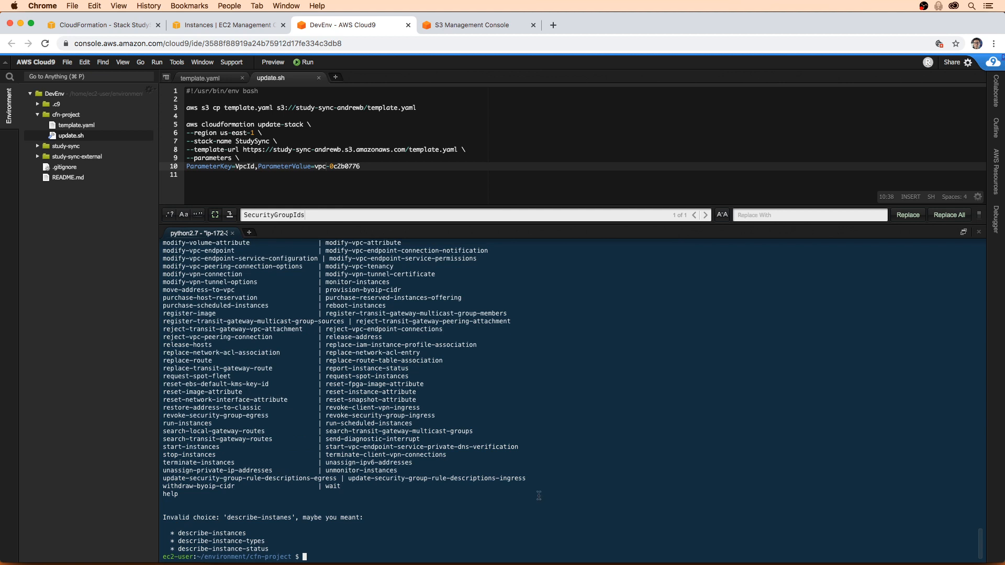
- Correct the subcommand in the previous EC2 command to describe-instances and rerun it
key(Up)
key(Left)
key(Left)
key(Left)
key(Left)
key(Left)
key(Left)
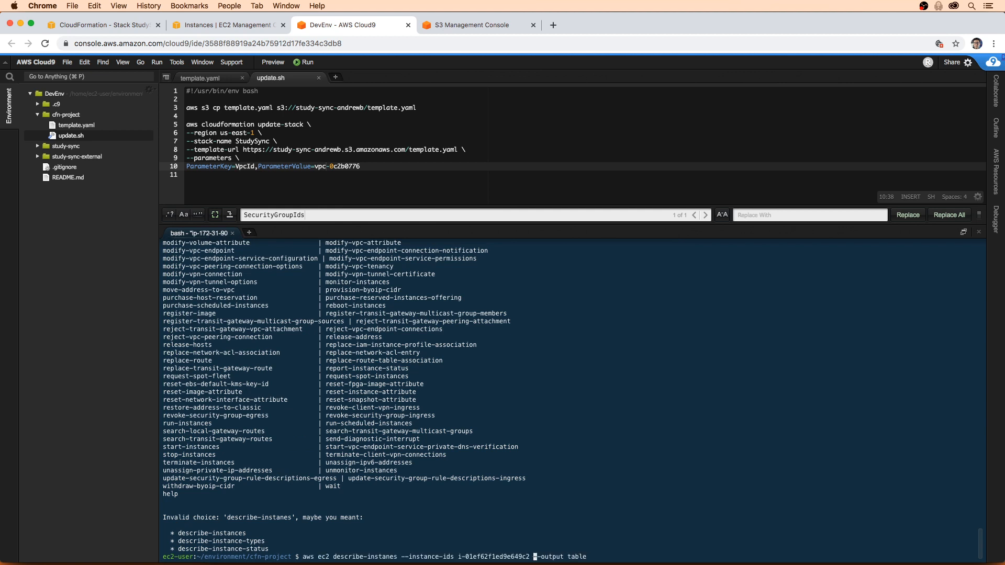
key(Left)
key(Left)
key(Left)
key(Left)
key(Left)
key(Left)
key(Left)
key(Left)
key(Left)
key(Left)
key(Left)
key(Left)
key(Left)
key(Left)
key(Left)
key(Left)
key(Left)
key(Left)
key(Left)
key(Left)
key(Left)
key(Left)
key(Left)
key(Left)
text(c)
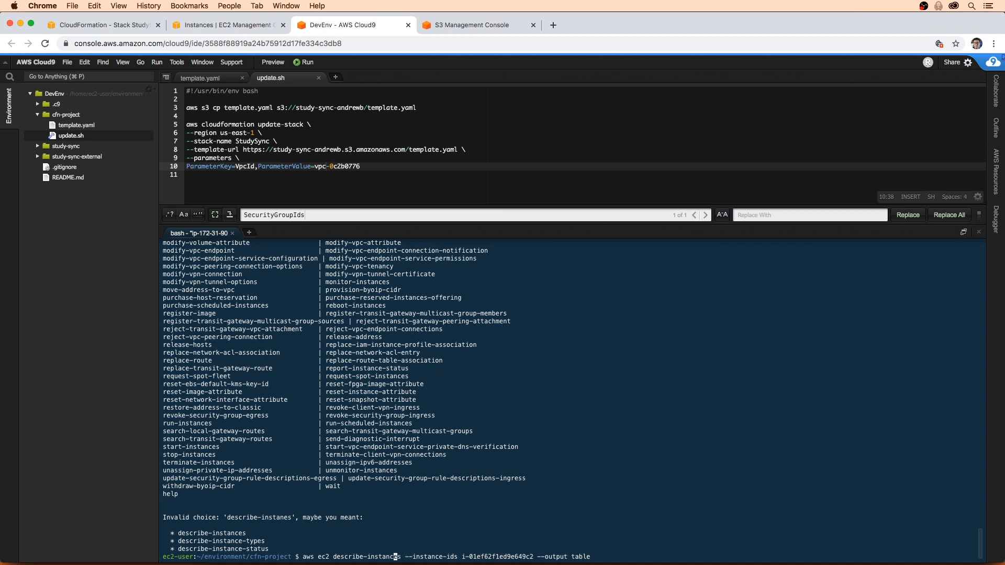
key(Return)
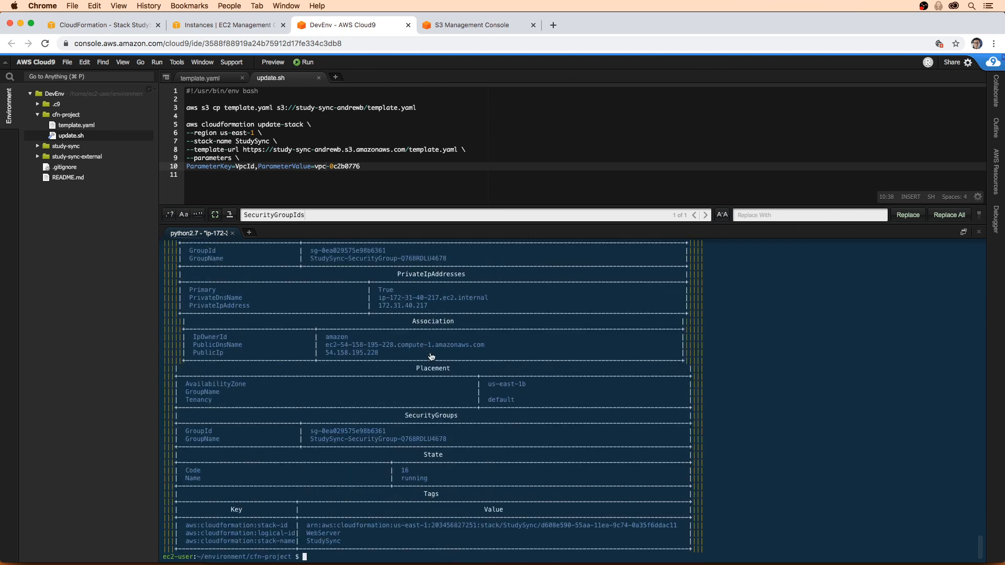
- Look through the describe-instances table and highlight the GroupId and GroupName of the instance's network interface
scroll(361, 344, up, 10)
scroll(362, 344, up, 15)
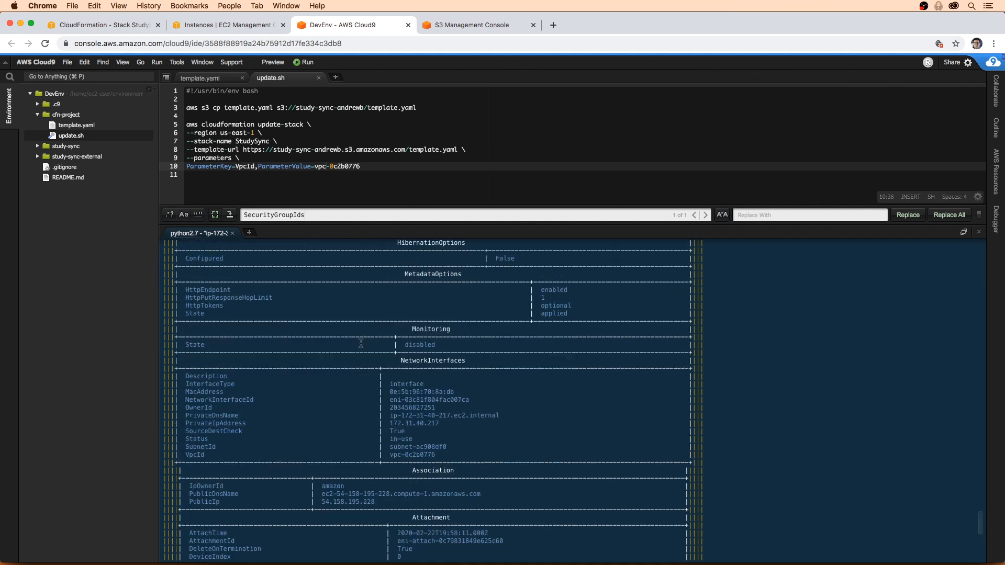
scroll(355, 332, up, 10)
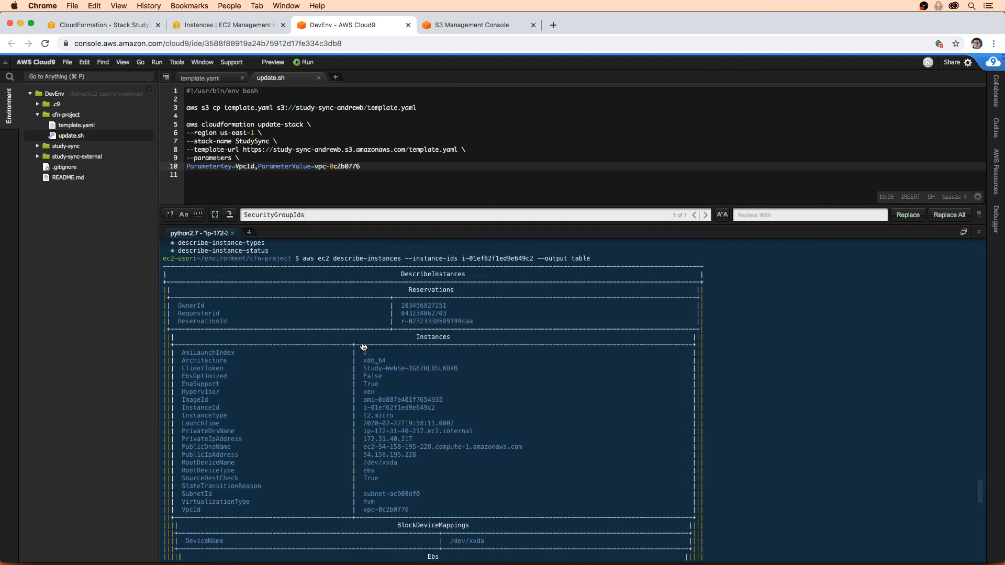
scroll(393, 388, down, 8)
scroll(392, 388, down, 10)
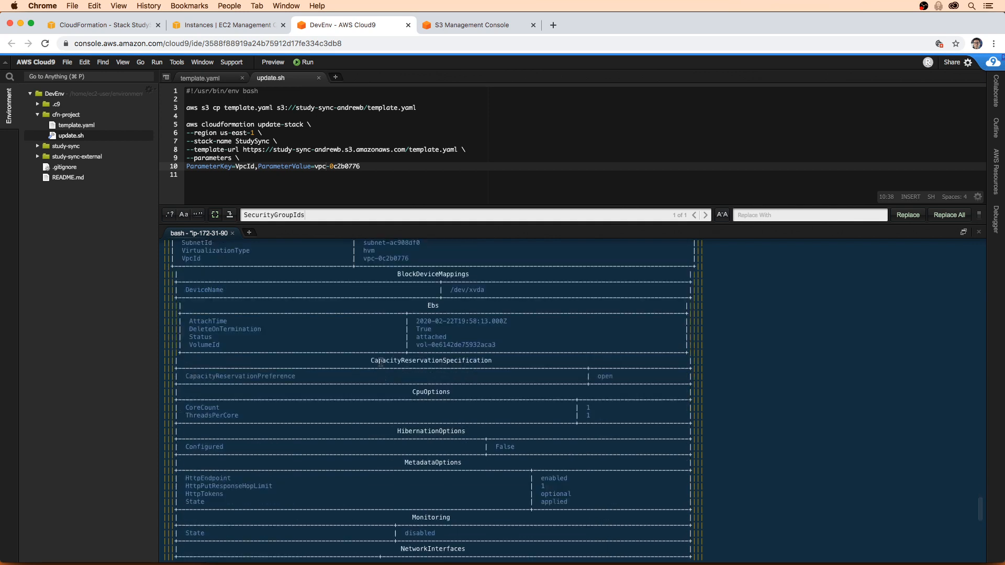
scroll(380, 362, down, 8)
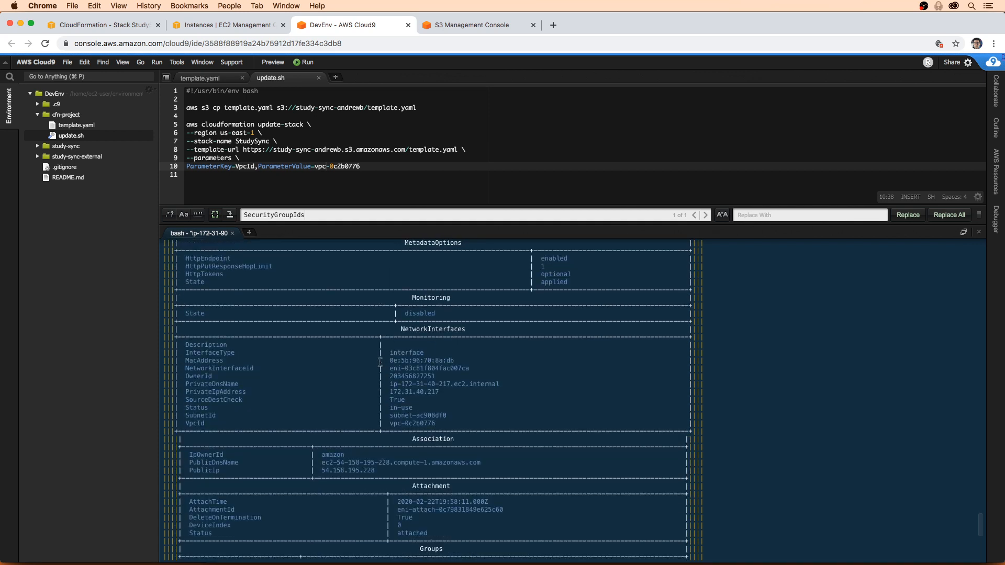
drag(464, 385, 269, 377)
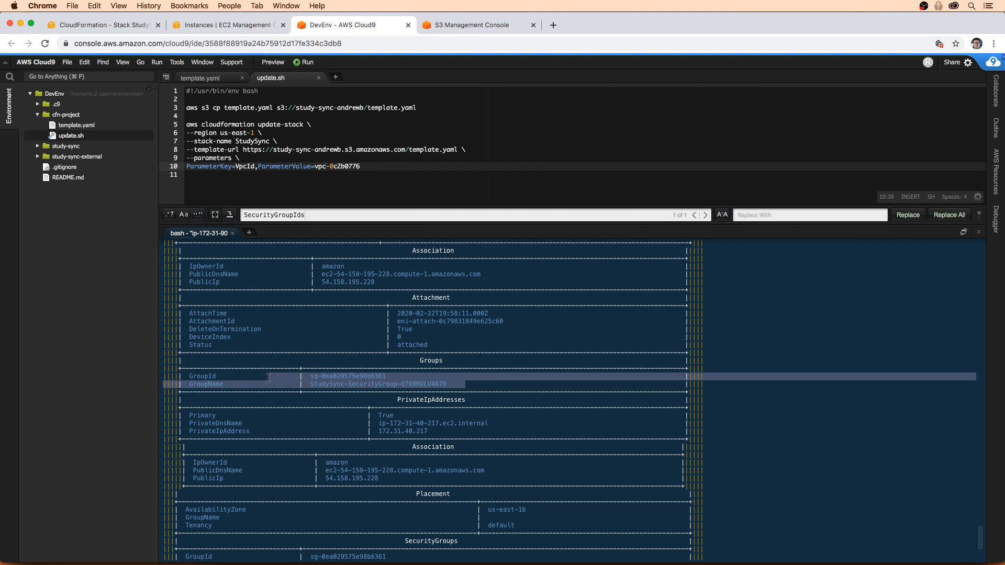
- Switch to EC2 and view the inbound rules of the security group attached to the selected instance
click(226, 25)
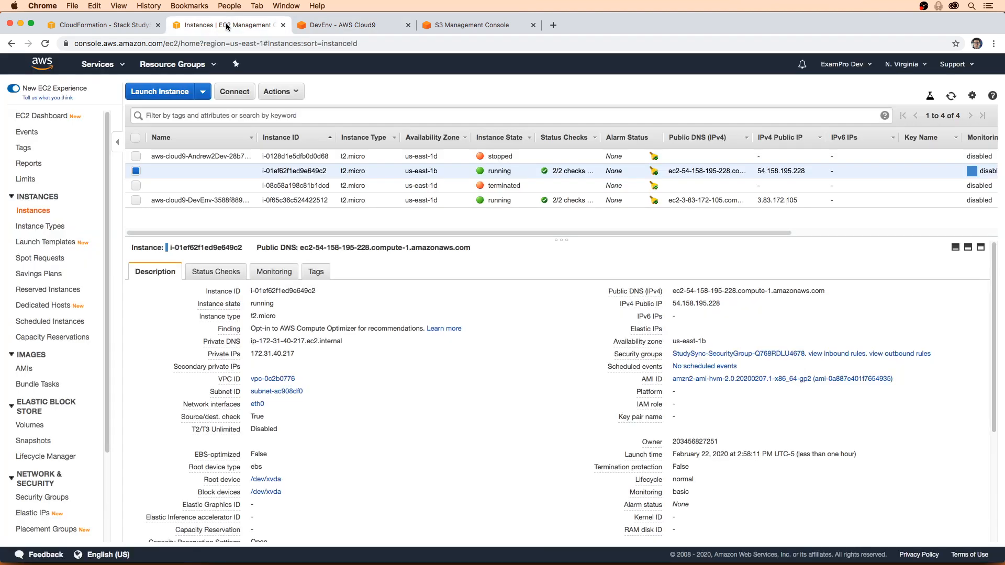
click(836, 354)
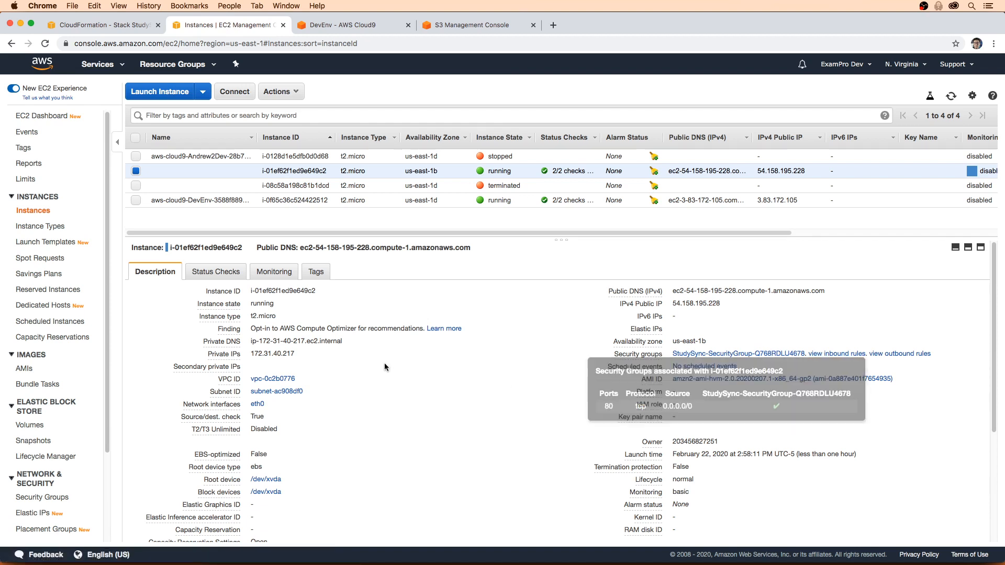
scroll(374, 371, down, 1)
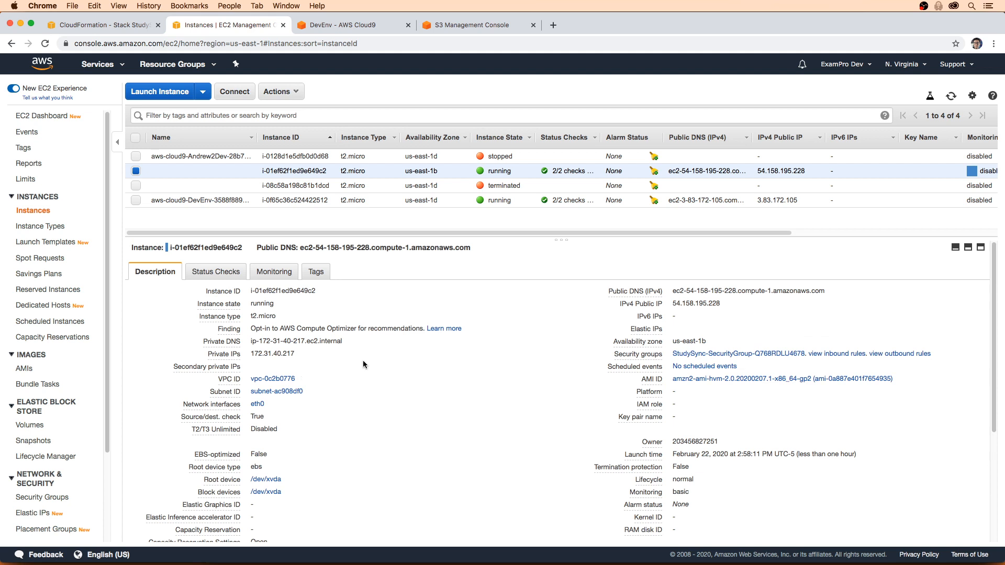
- Start launching an EC2 instance from the Amazon Linux 2 AMI and look at the User data field in the instance details
click(163, 92)
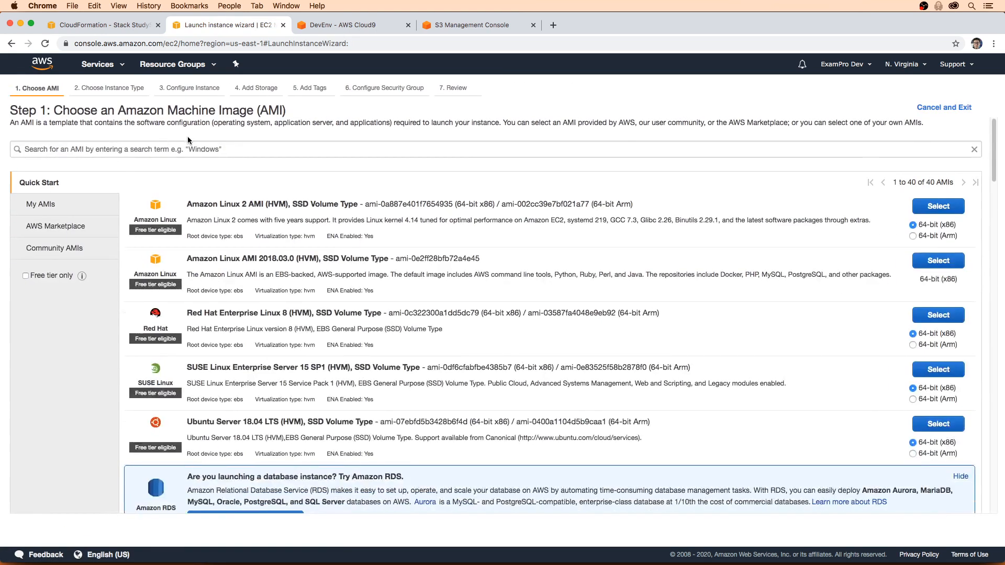
click(963, 205)
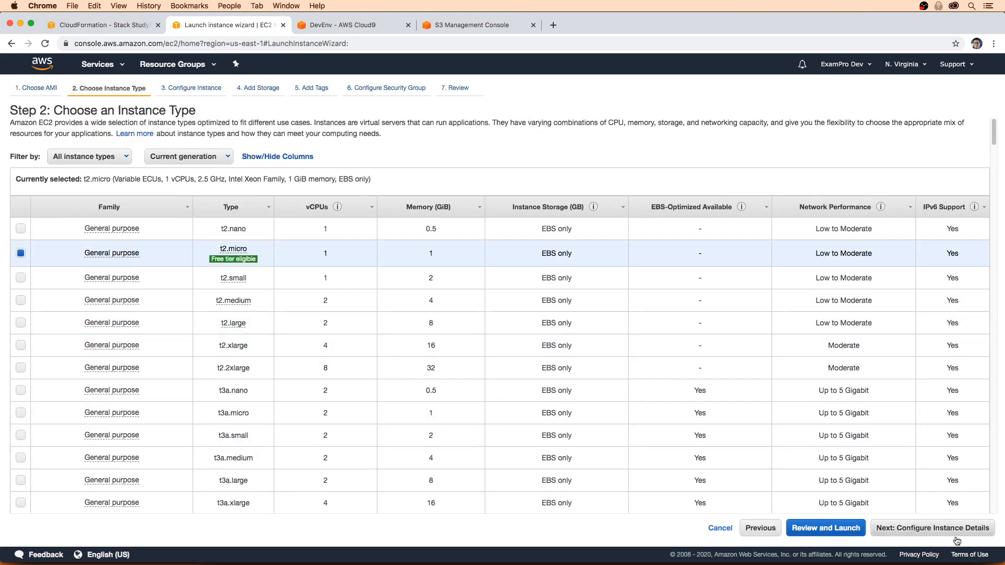
click(937, 529)
scroll(210, 365, down, 3)
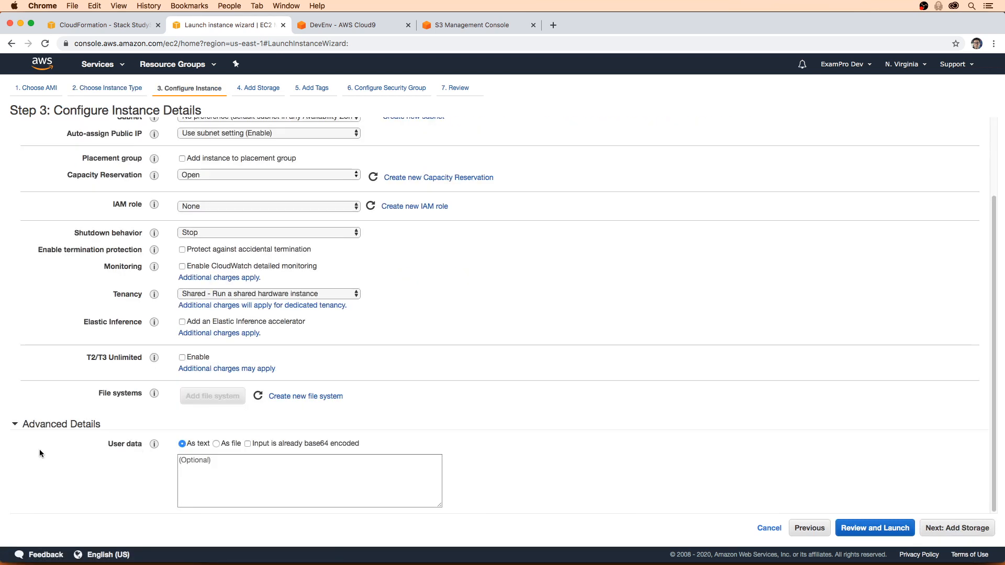
click(197, 479)
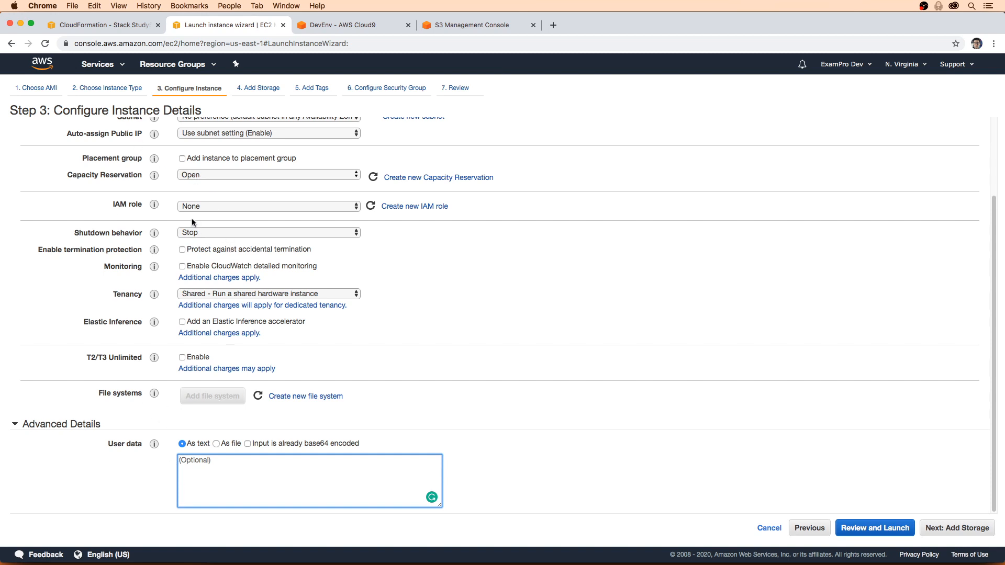
- Switch to Cloud9, open template.yaml and enlarge the editor area above the terminal
click(369, 29)
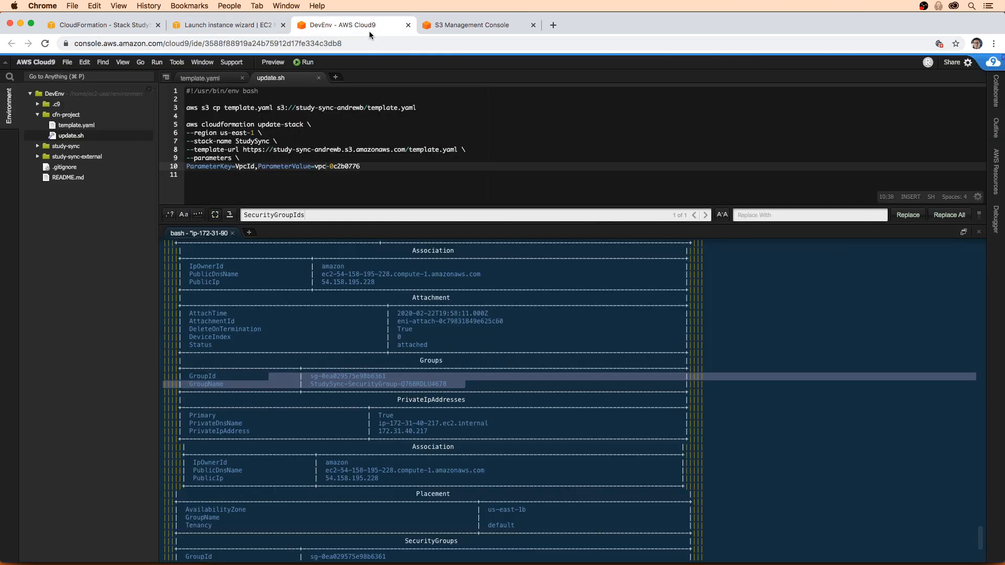
click(328, 131)
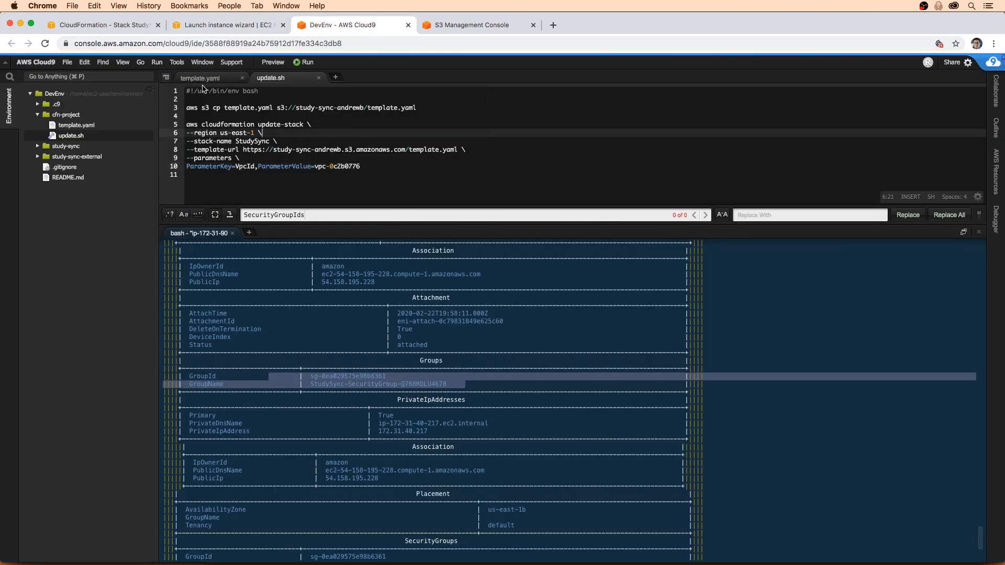
click(244, 81)
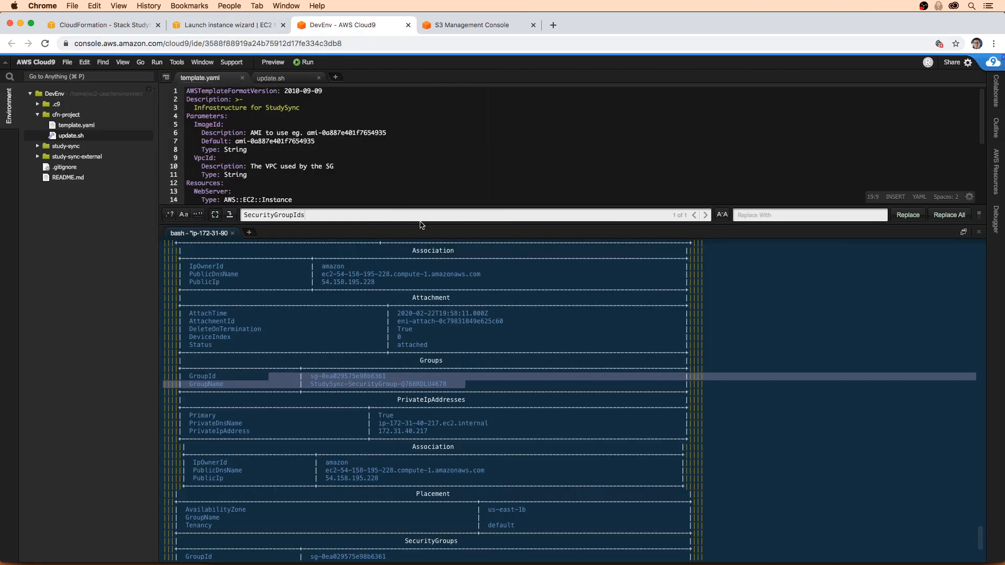
drag(422, 225, 422, 463)
- Add a "UserData:" property to the WebServer resource after its SecurityGroupIds entry
click(338, 201)
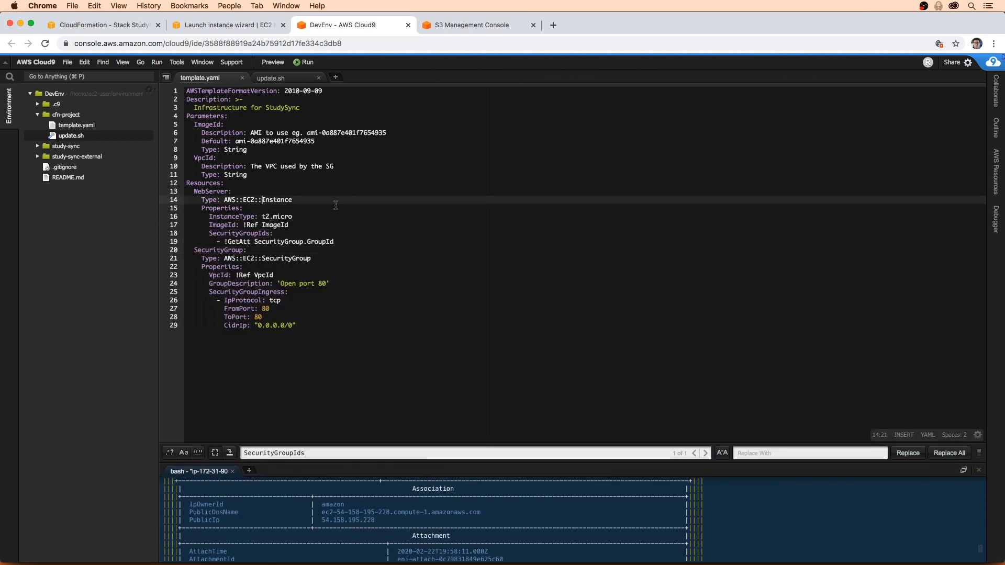
key(Down)
key(Down)
key(Down)
key(Down)
key(Down)
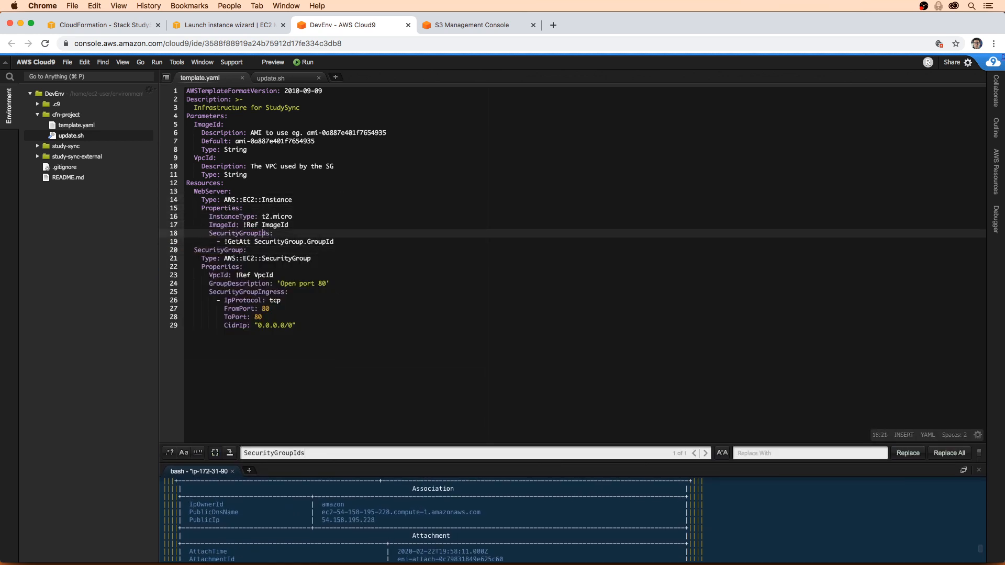
key(End)
key(Return)
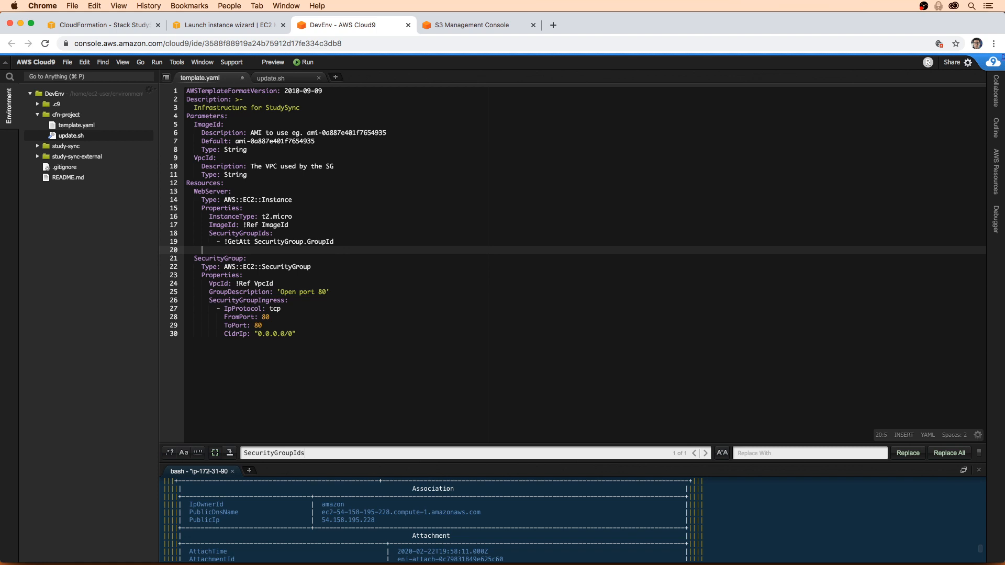
key(Tab)
text(UserData:)
key(Return)
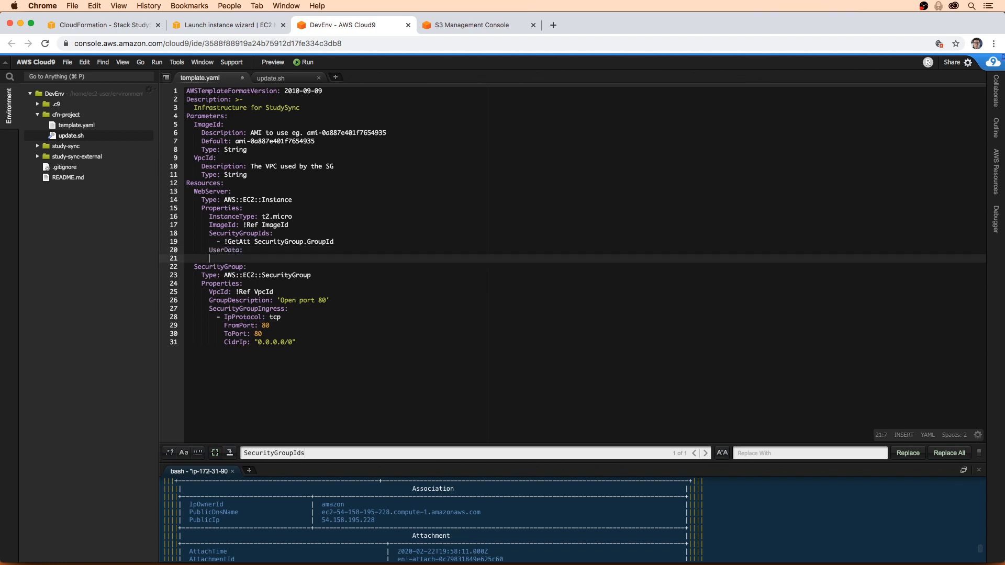
- Nest "'Fn::Base64':" under UserData with a "!Sub |" block whose first line is "#!/usr/bin/env bash"
text('Fn::Base64':)
key(Return)
text(!)
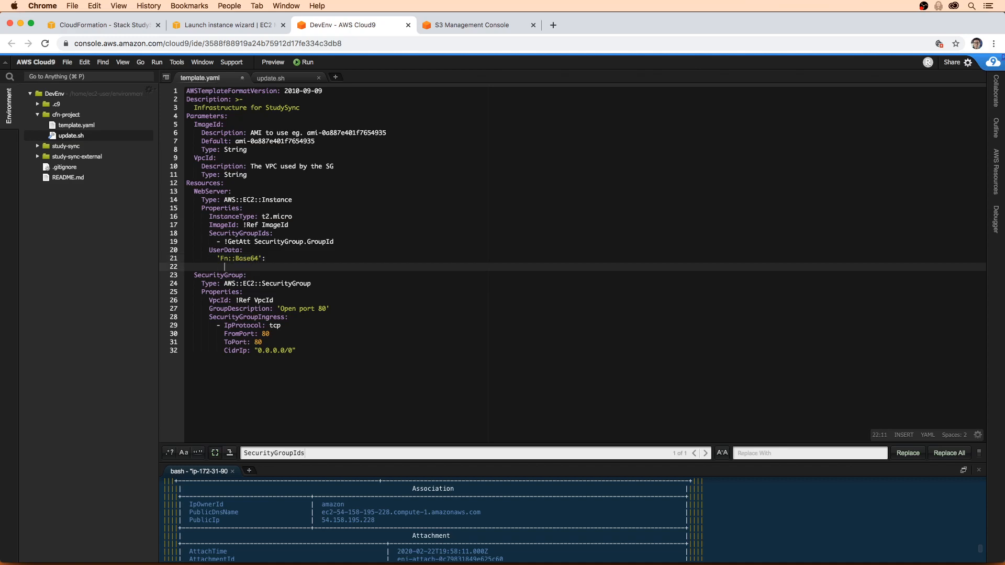
text(Sub |)
key(Return)
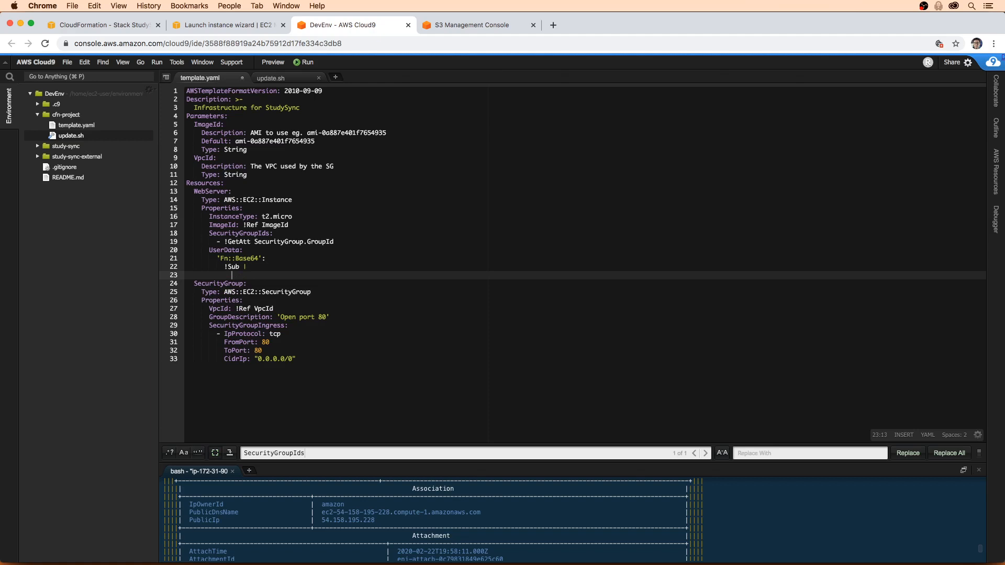
text(#)
text(#1)
text(/usr)
text(/bin/env)
text( bash)
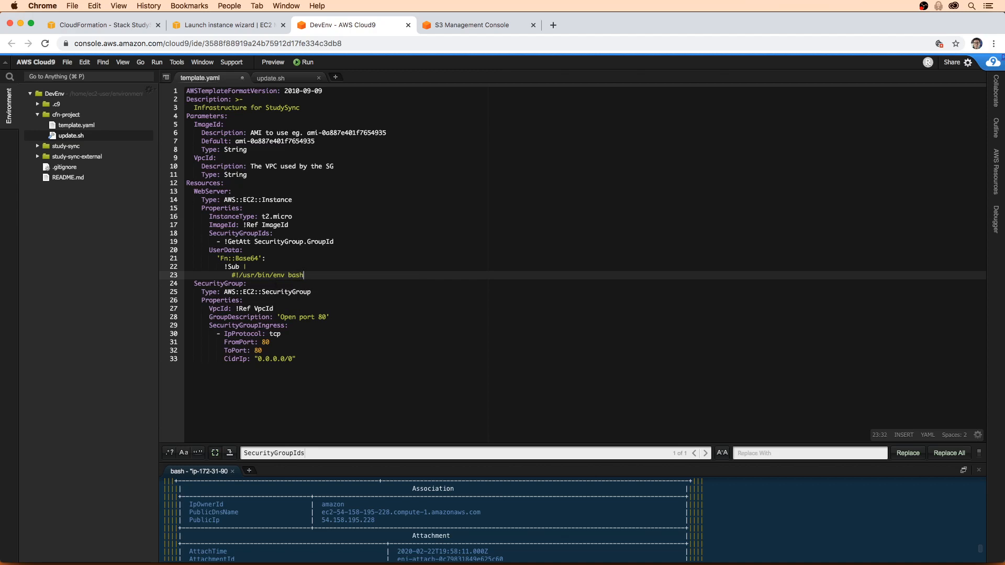
key(Return)
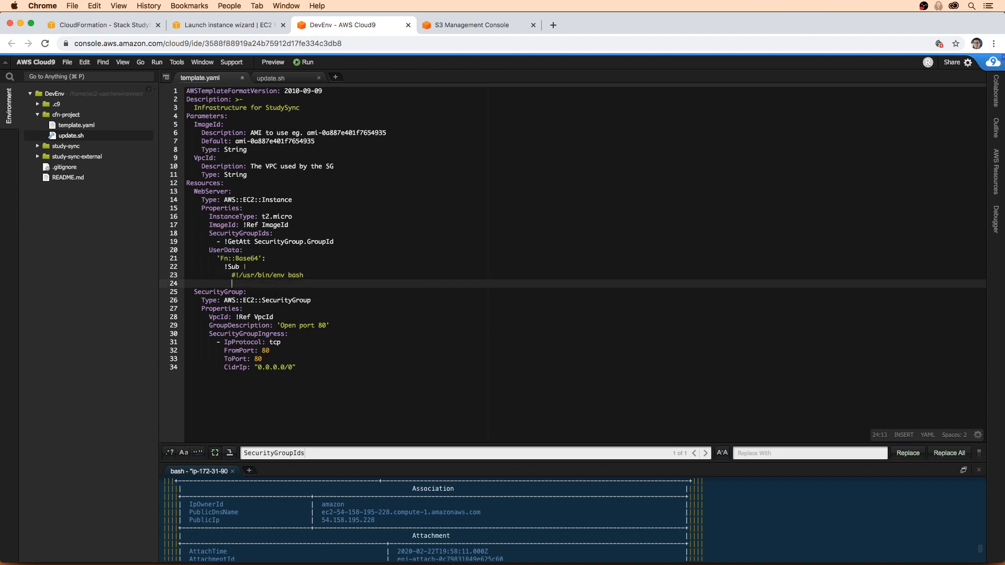
- Add the script lines "yum -y update", "su ec2-user" and "sudo yum install httpd -y" below the shebang
drag(269, 258, 219, 258)
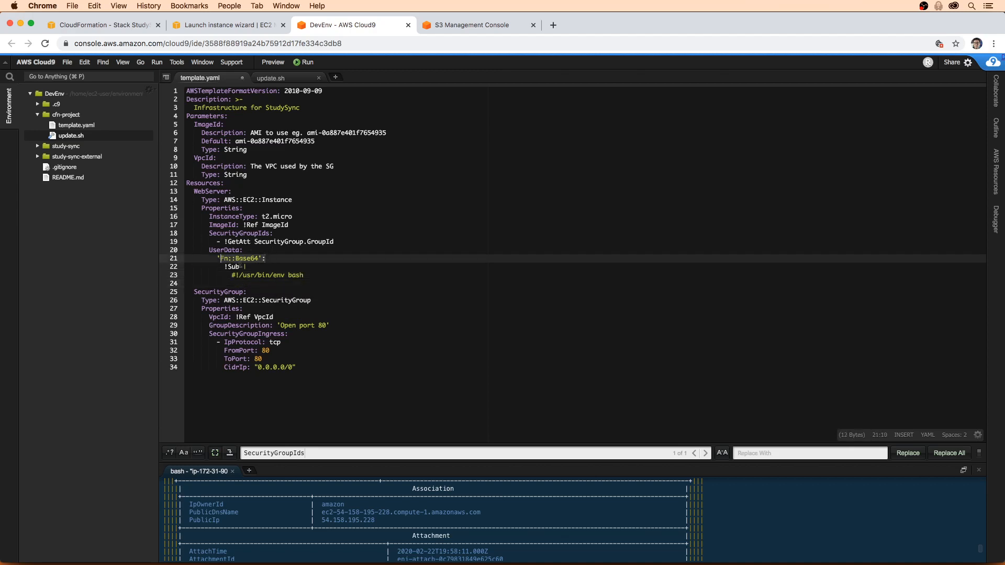
click(243, 285)
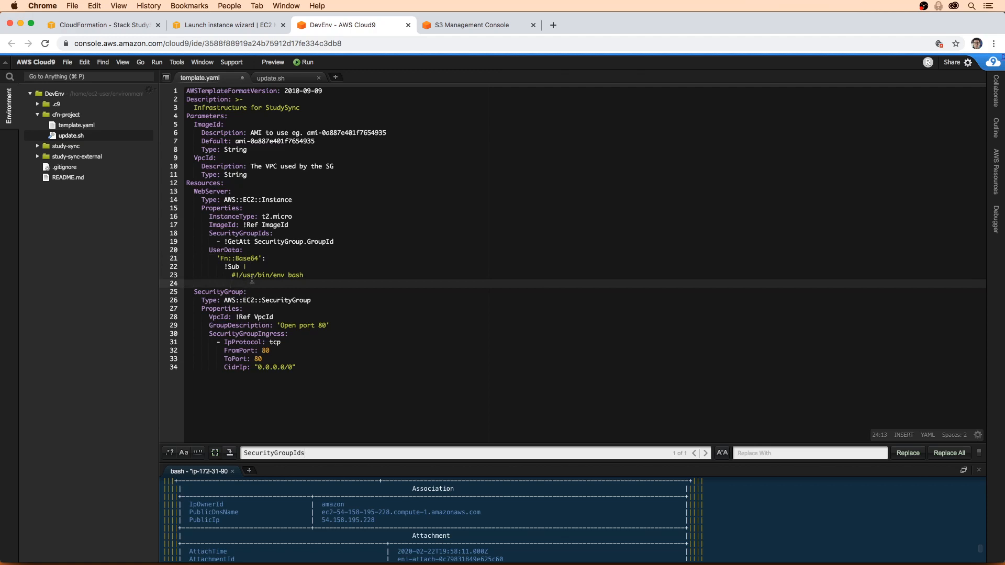
text(yum -y update)
key(Return)
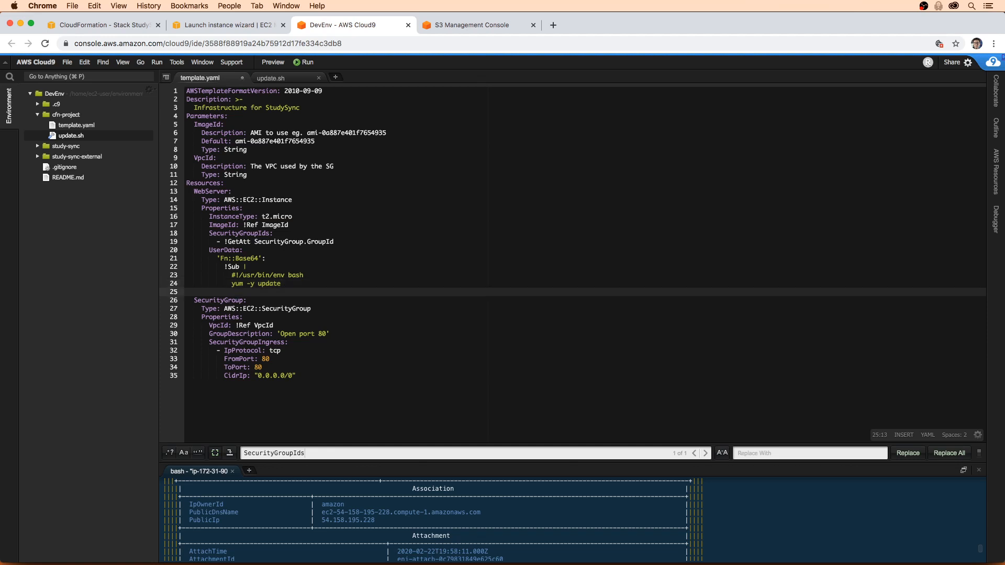
text(su ec2-user)
key(Return)
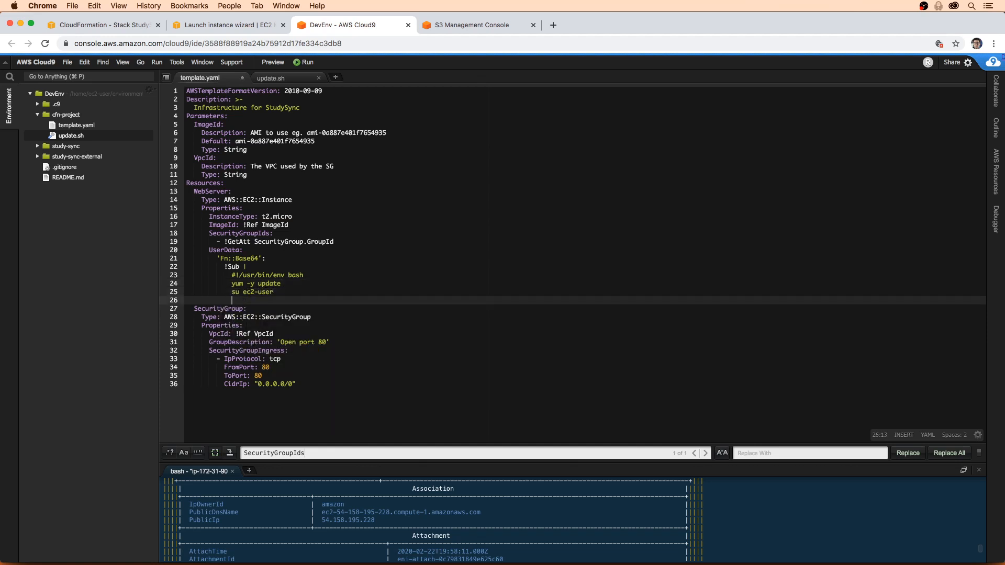
text(sudo yum install httpd -y)
key(Return)
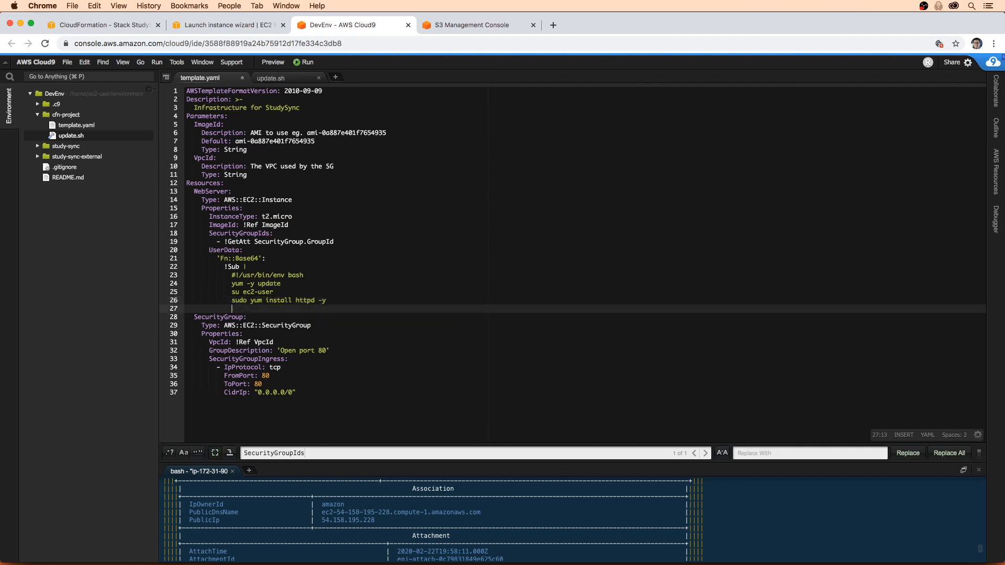
- Add "sudo service httpd start" and "sudo service httpd enable" to the end of the UserData script and save template.yaml
text(sudo service httpd start)
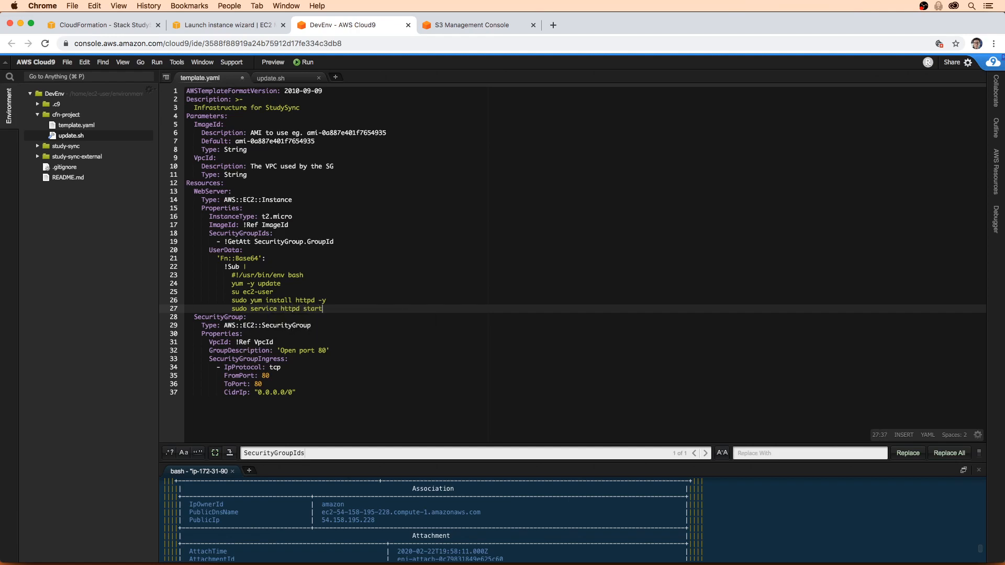
key(Return)
text(sud)
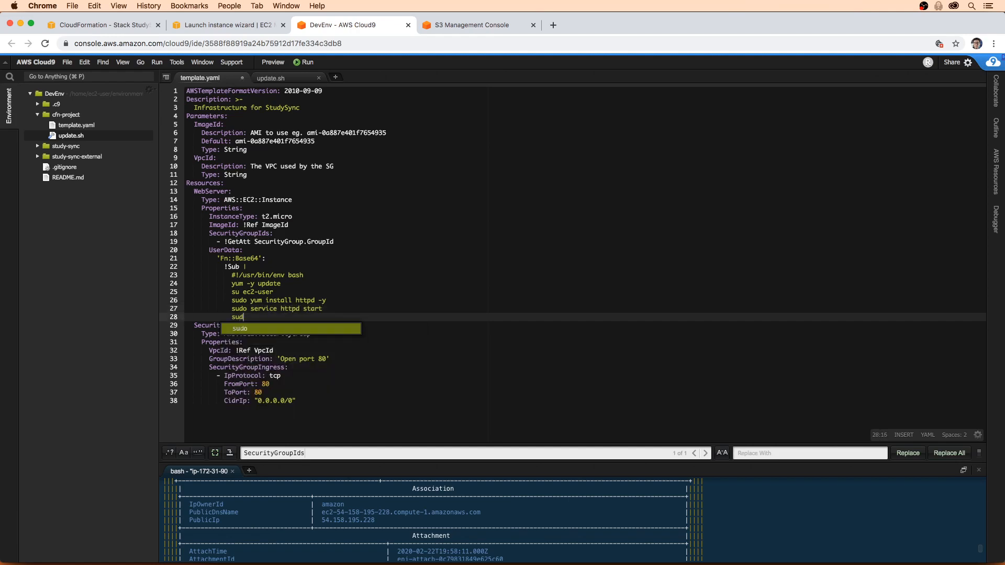
text(o service httpd enable)
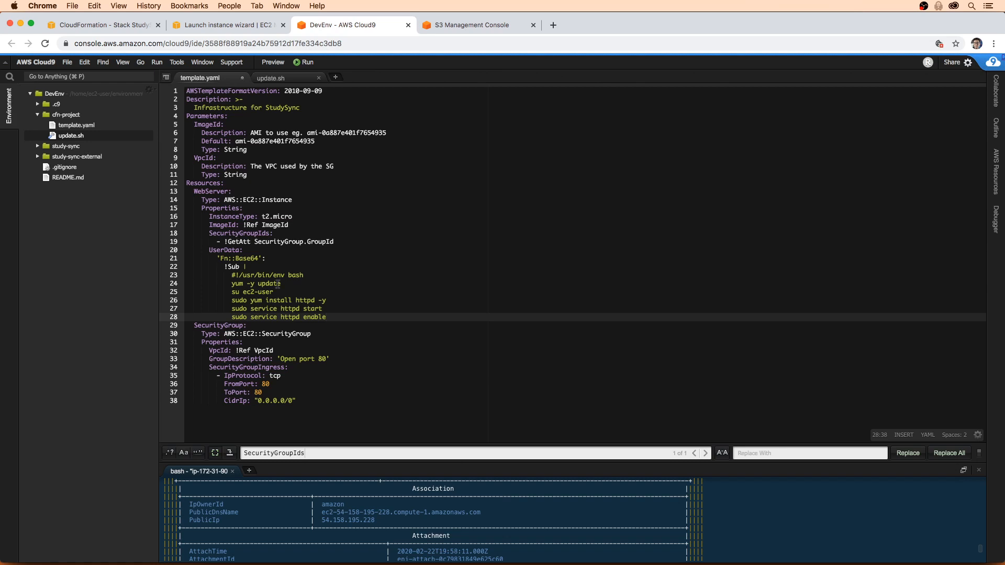
key(super+s)
- Review the UserData script line by line, highlighting the httpd install command
click(305, 285)
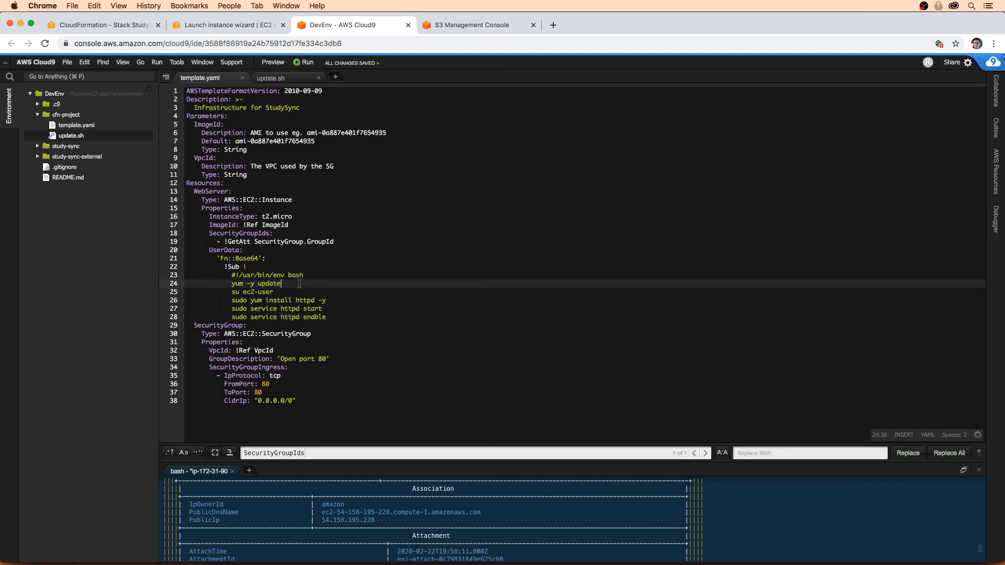
click(266, 274)
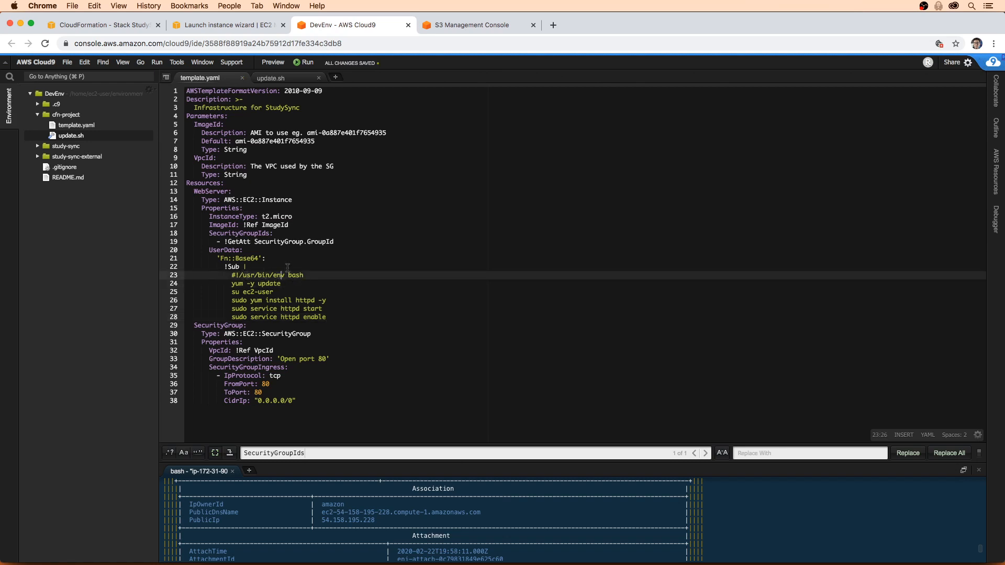
click(296, 274)
click(255, 283)
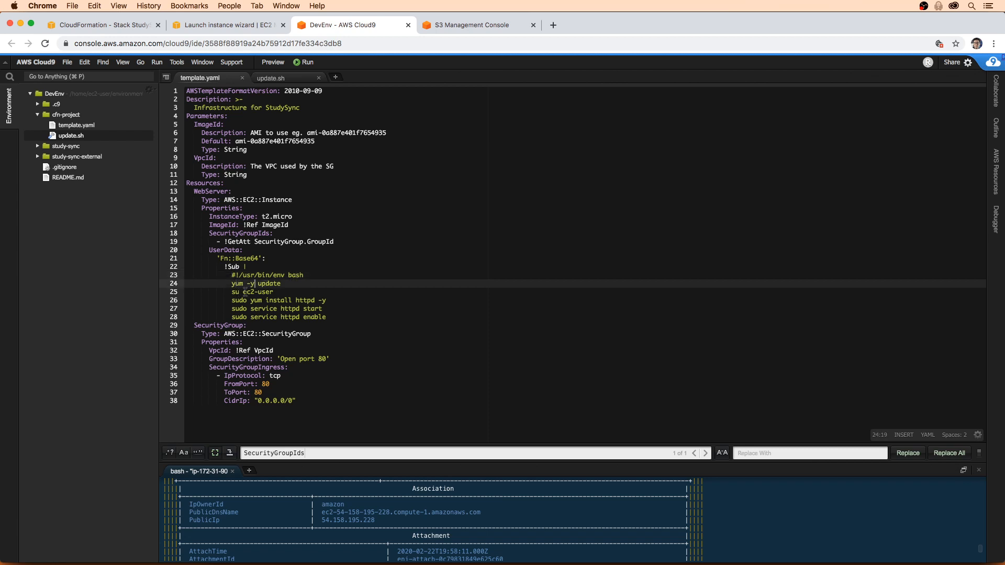
drag(232, 300, 325, 302)
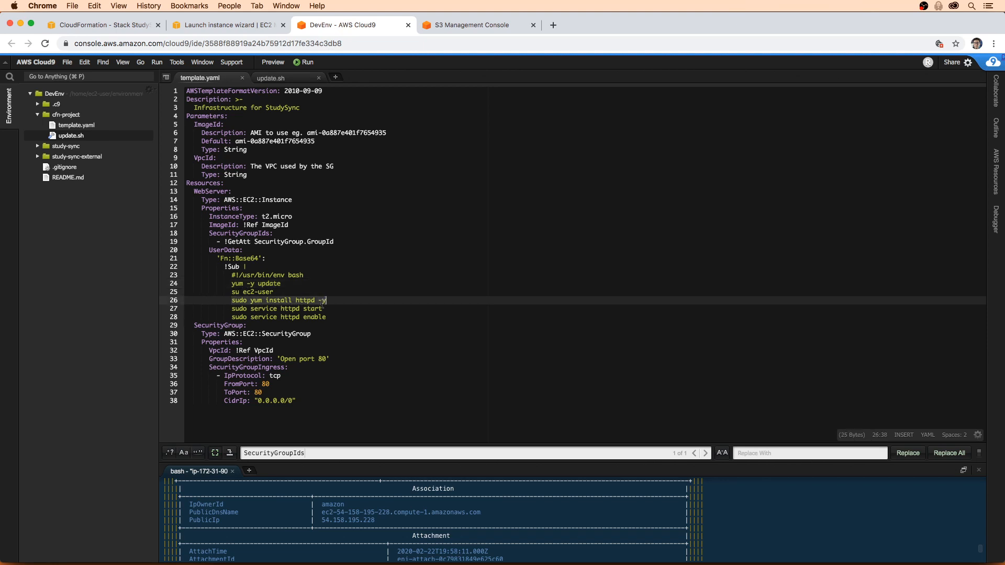
key(Down)
key(Down)
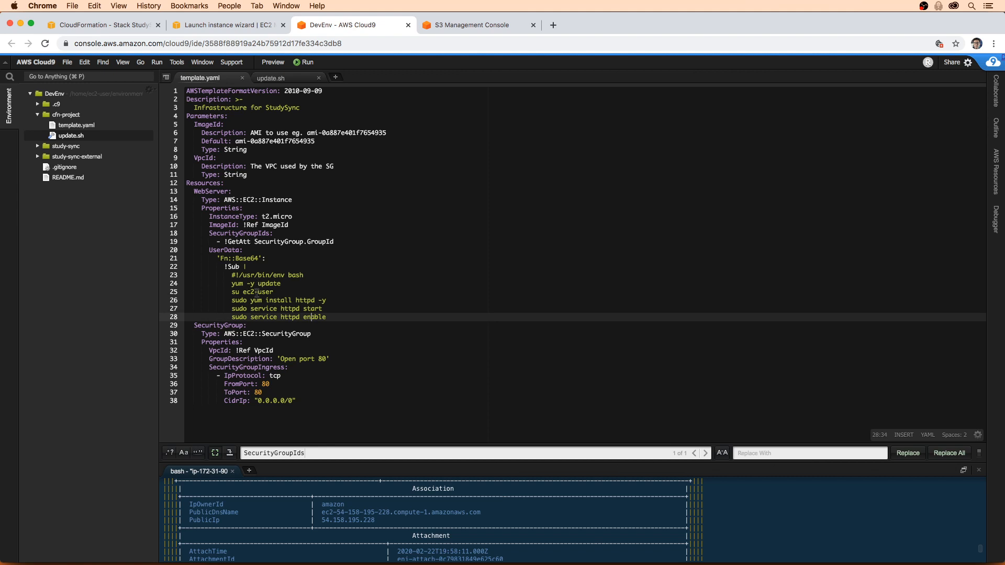
- Add an Outputs section at the end of template.yaml with PublicIp set to "Value: !GetAtt WebServer.PublicIp", and save the file
click(284, 411)
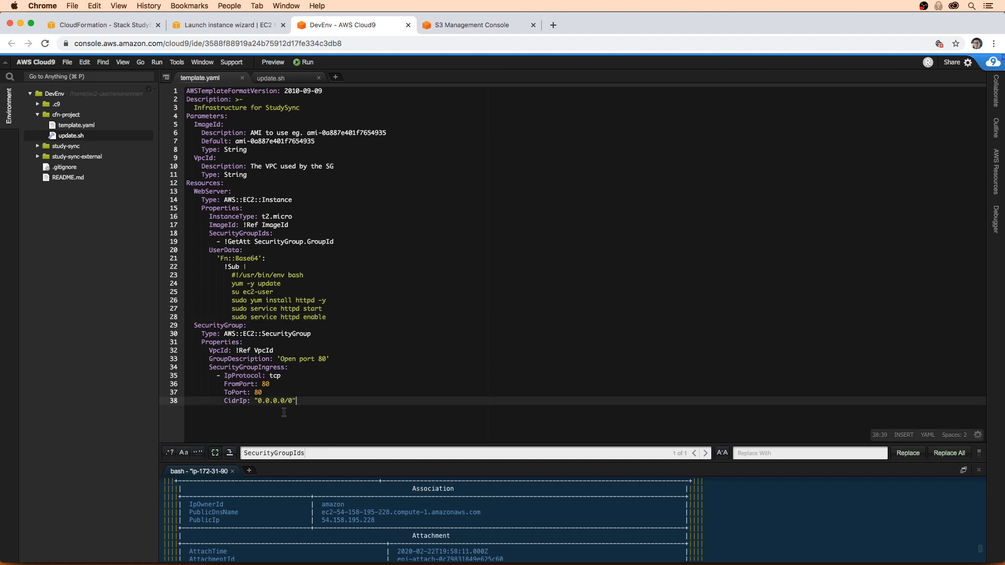
key(Return)
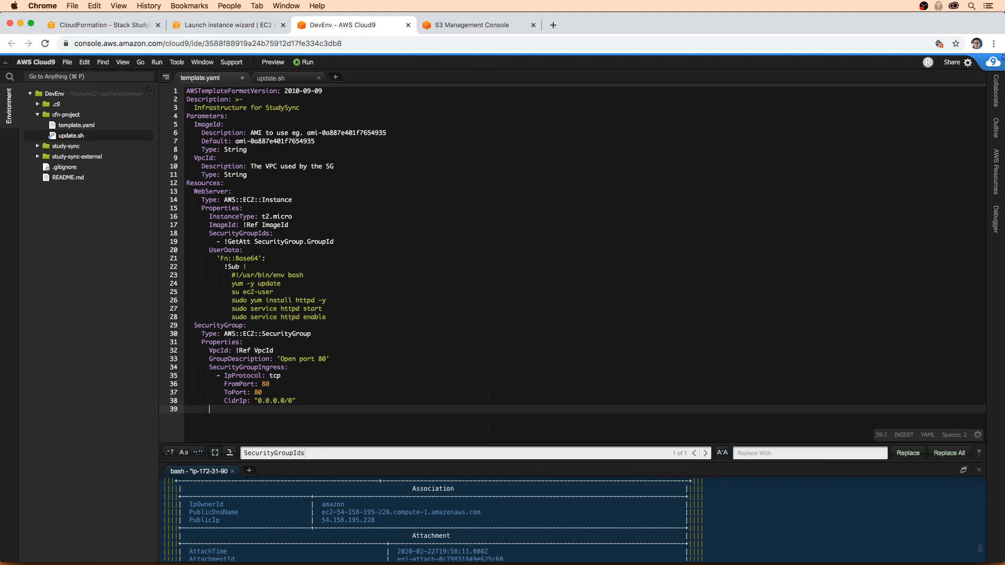
text(Outputs:)
key(Return)
text(Publ)
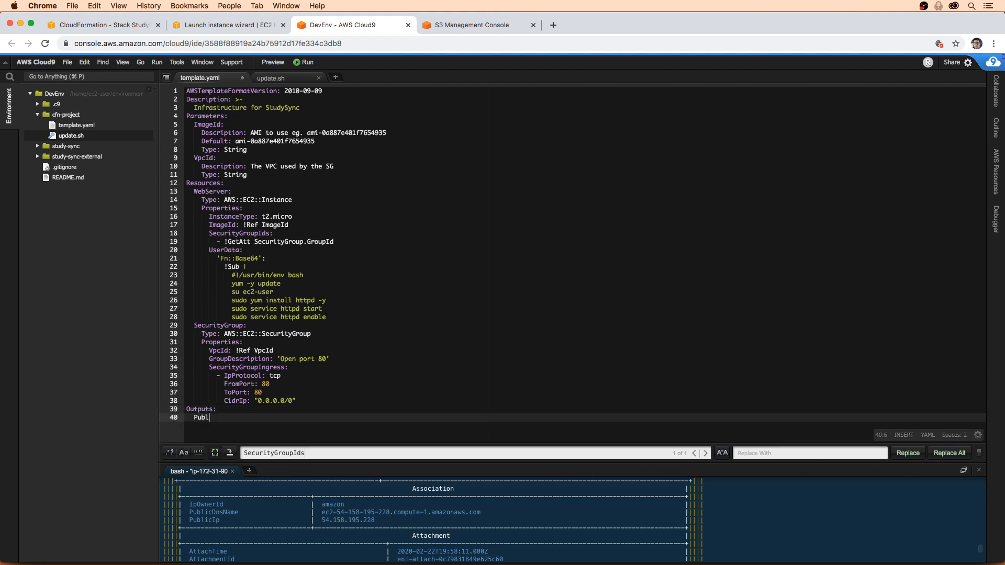
text(icIp:)
key(Return)
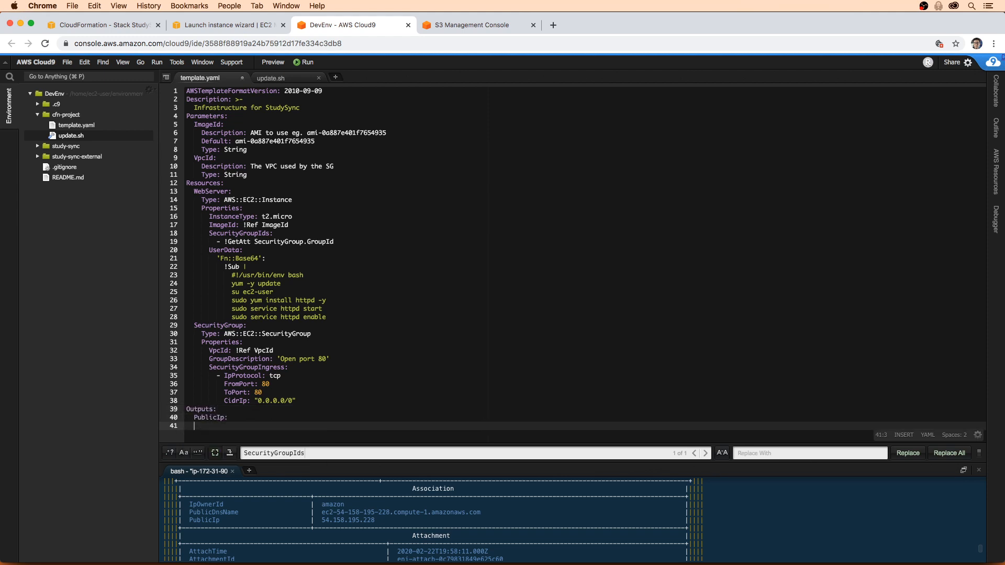
text(Value: !GetAtt WebServer.PublicIP)
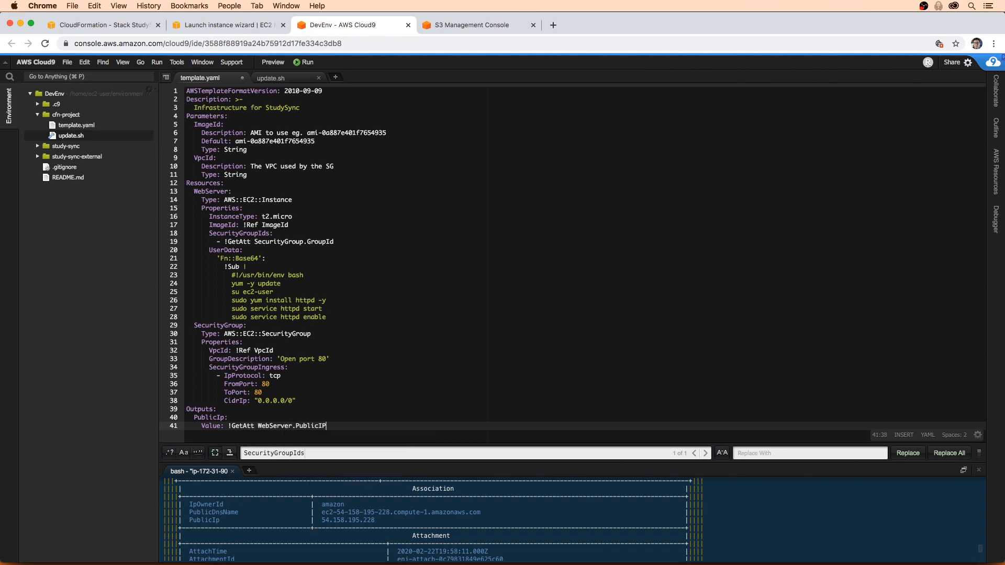
key(super+s)
click(335, 369)
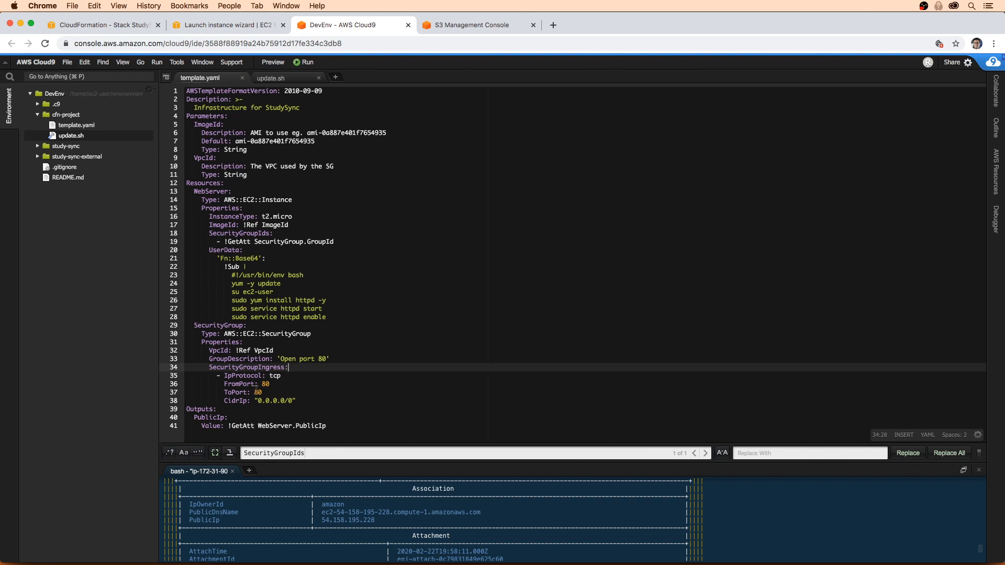
scroll(257, 392, down, 5)
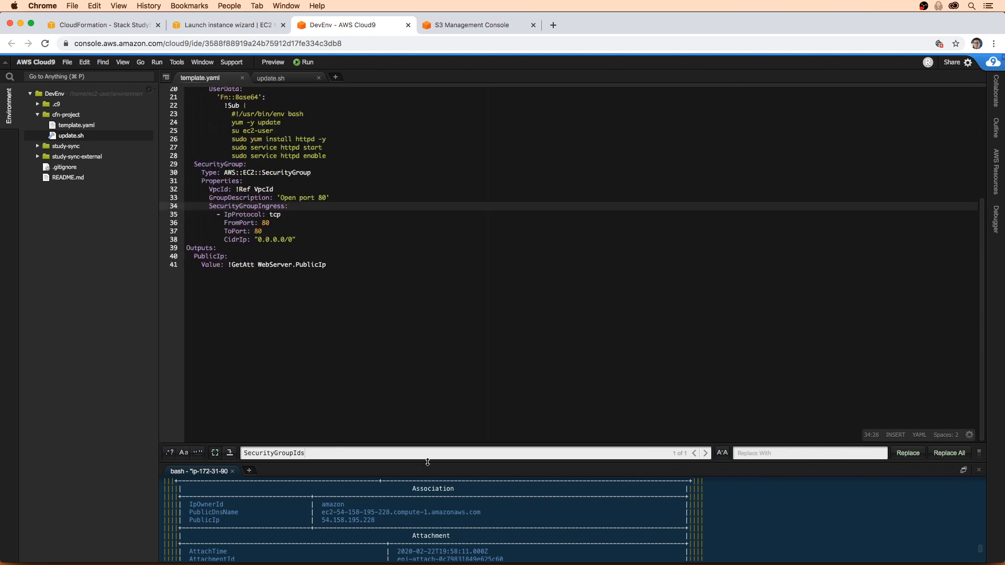
- Enlarge the terminal pane and rerun "cfn-lint validate template.yaml" from the command history
drag(428, 463, 425, 248)
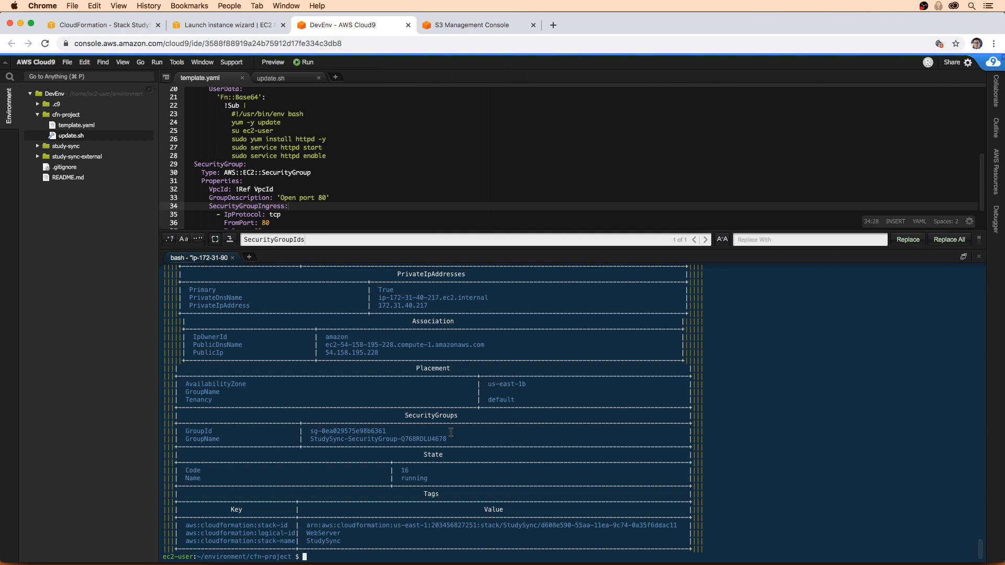
key(Up)
key(Up)
key(Up)
key(Up)
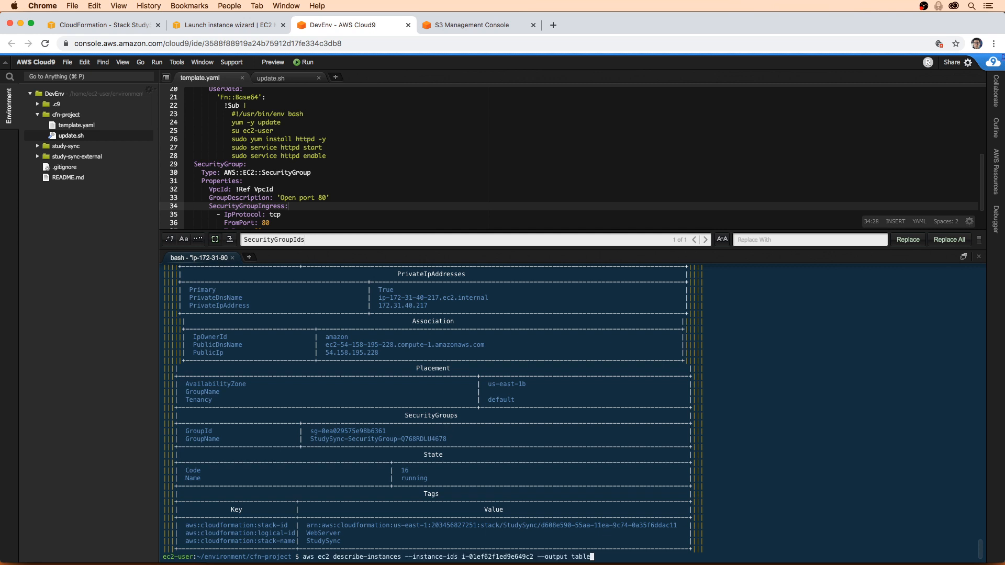
key(Up)
key(Up)
key(Up)
key(Up)
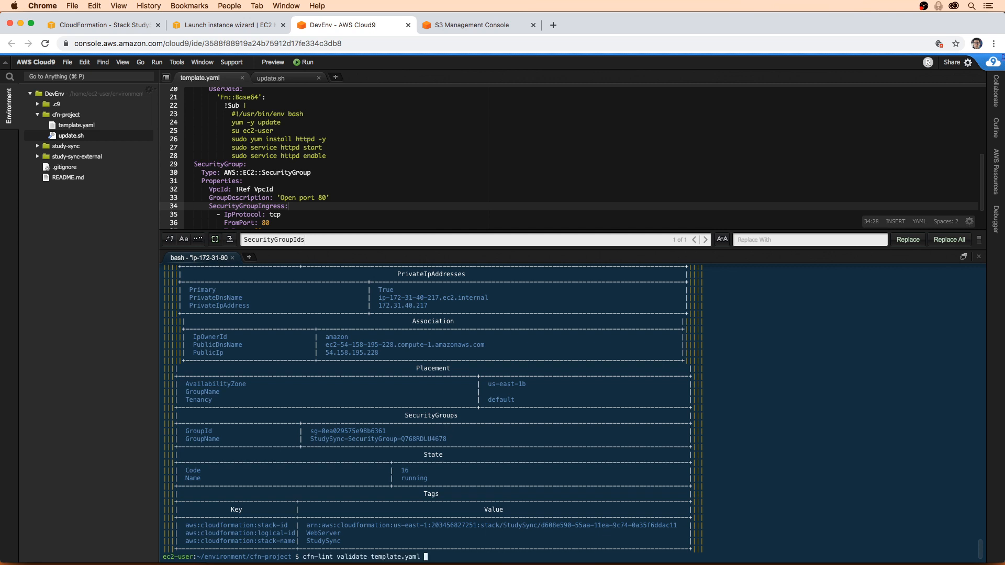
key(Return)
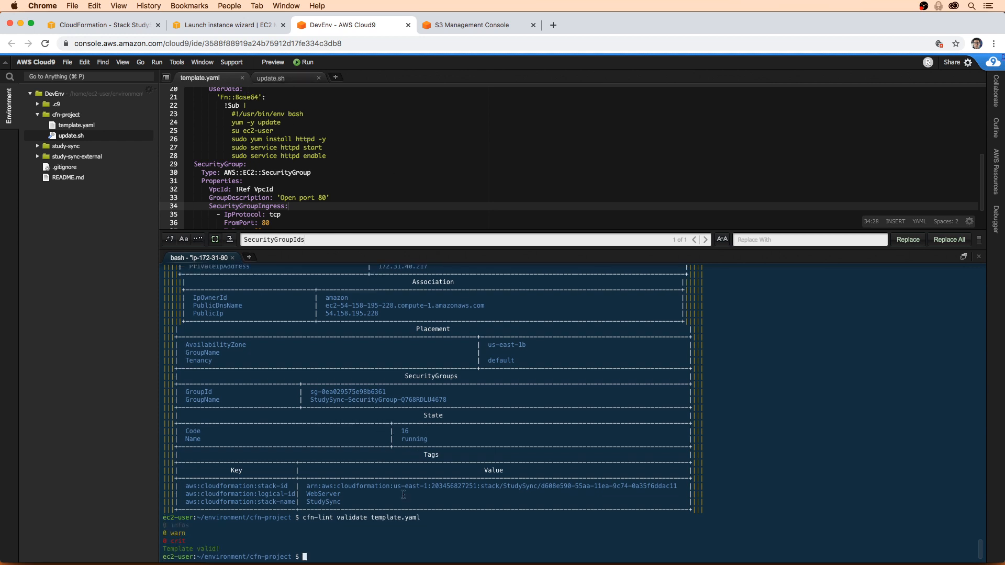
- Run ./update.sh to upload the template and update the stack, and refresh the StudySync events in the CloudFormation console
text(./up)
key(Tab)
key(Return)
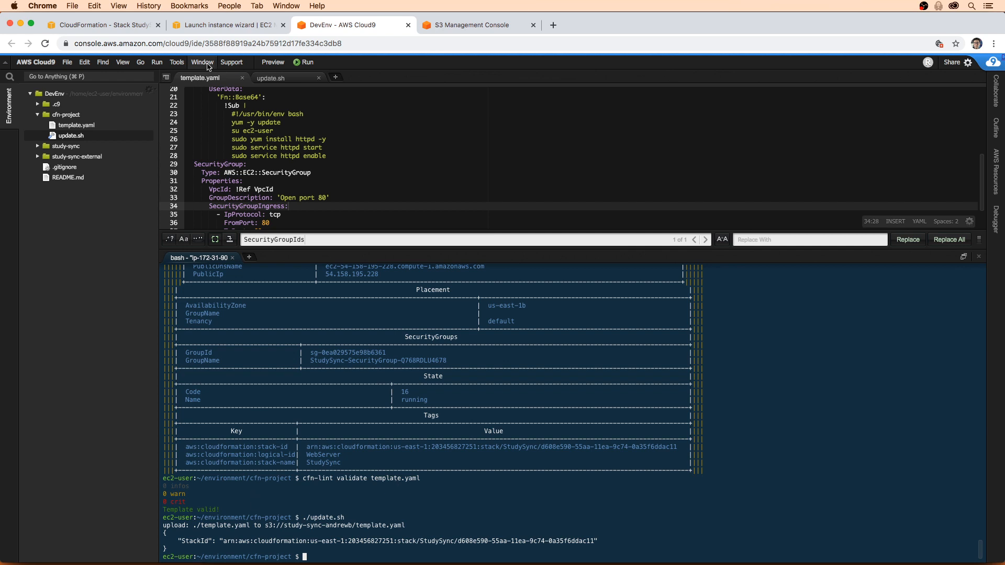
click(112, 25)
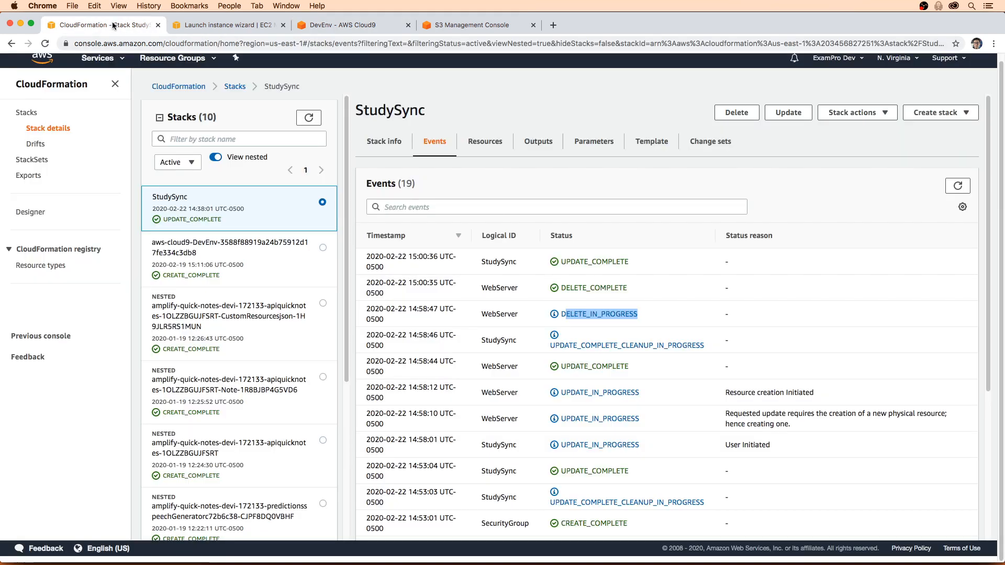
click(957, 186)
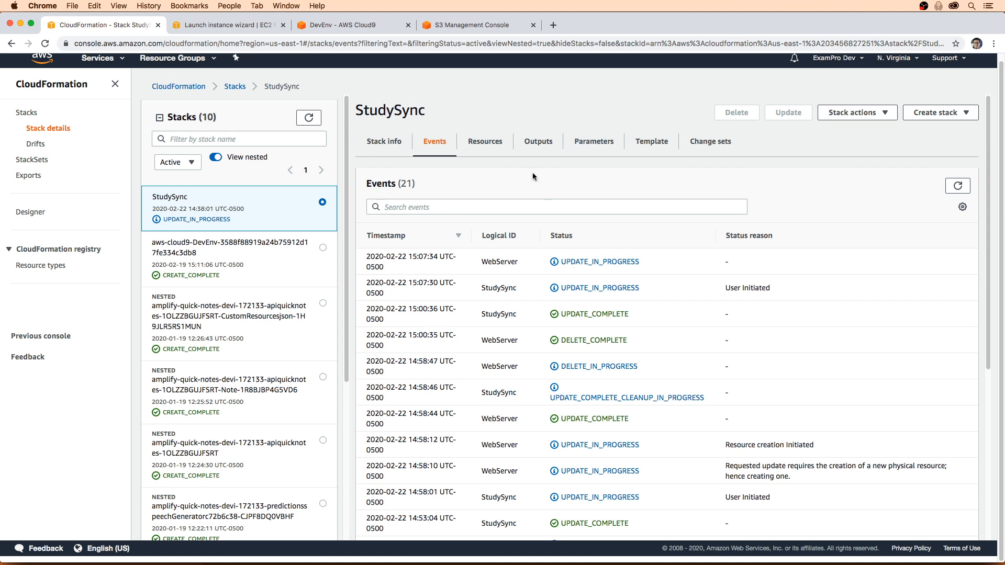
- Check StudySync's outputs and examine its event list for the WebServer update and delete statuses
click(539, 143)
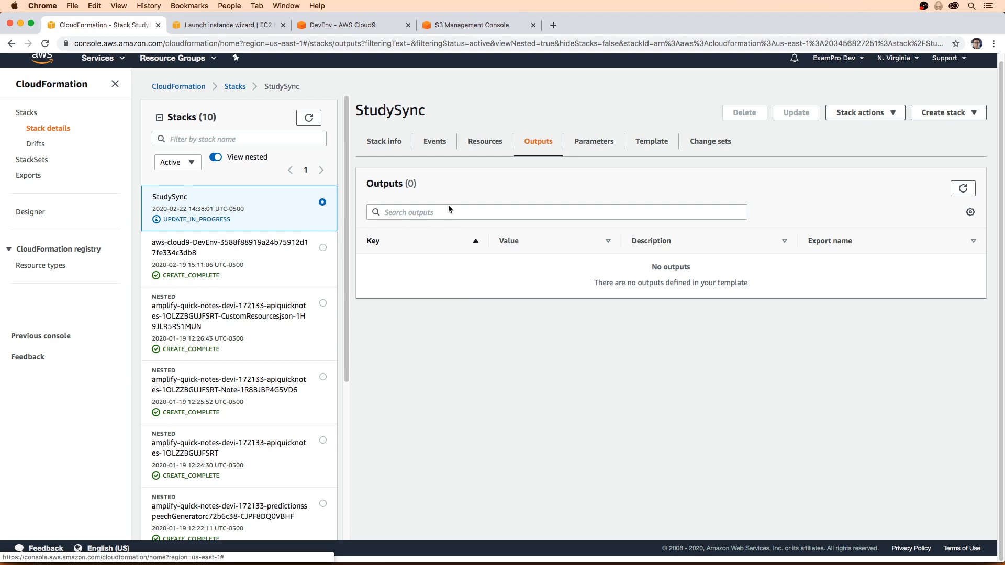
click(423, 142)
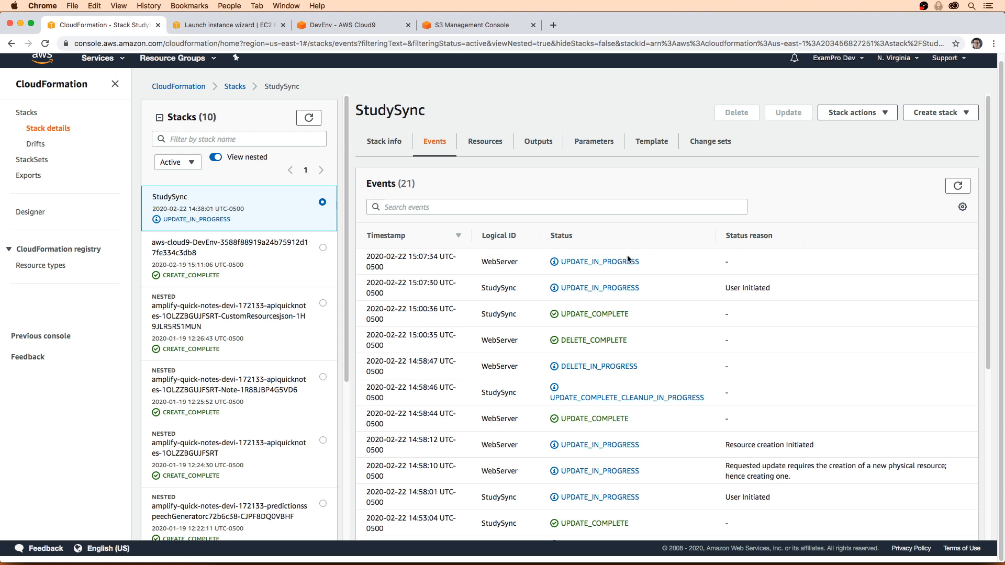
drag(641, 288, 569, 283)
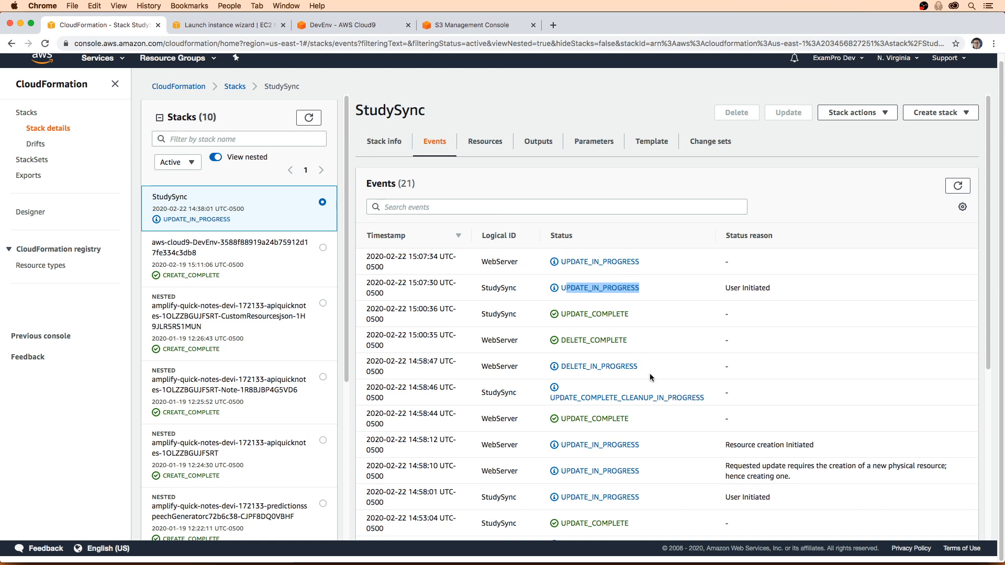
drag(639, 367, 563, 364)
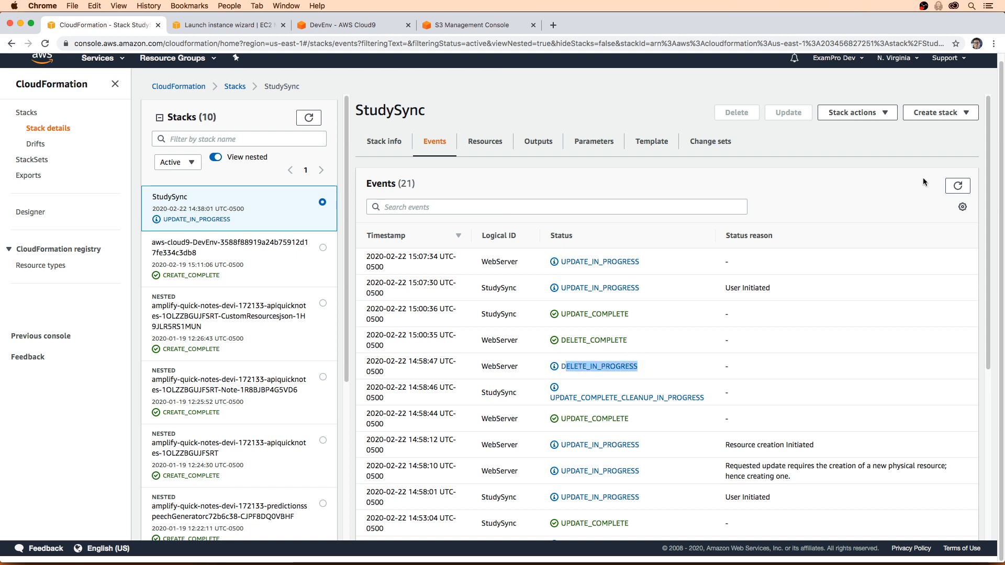
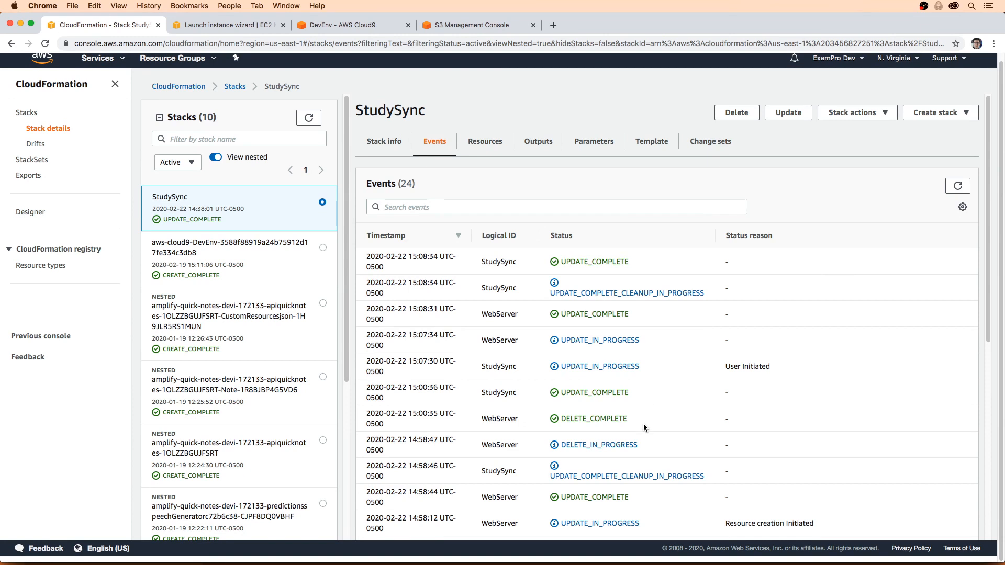
drag(641, 446, 565, 446)
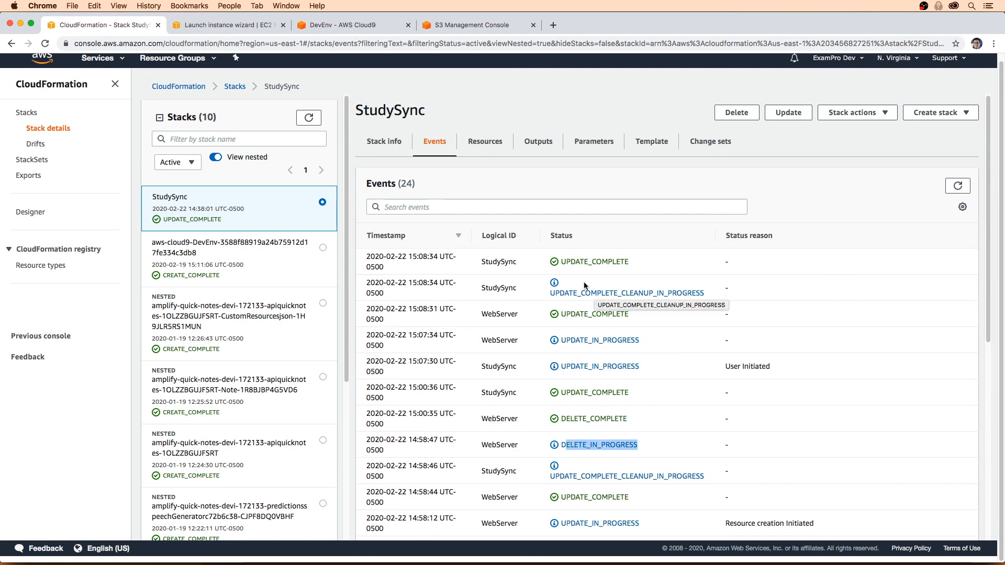
- Copy the PublicIp value from StudySync's outputs and open that address in a new browser tab
click(546, 144)
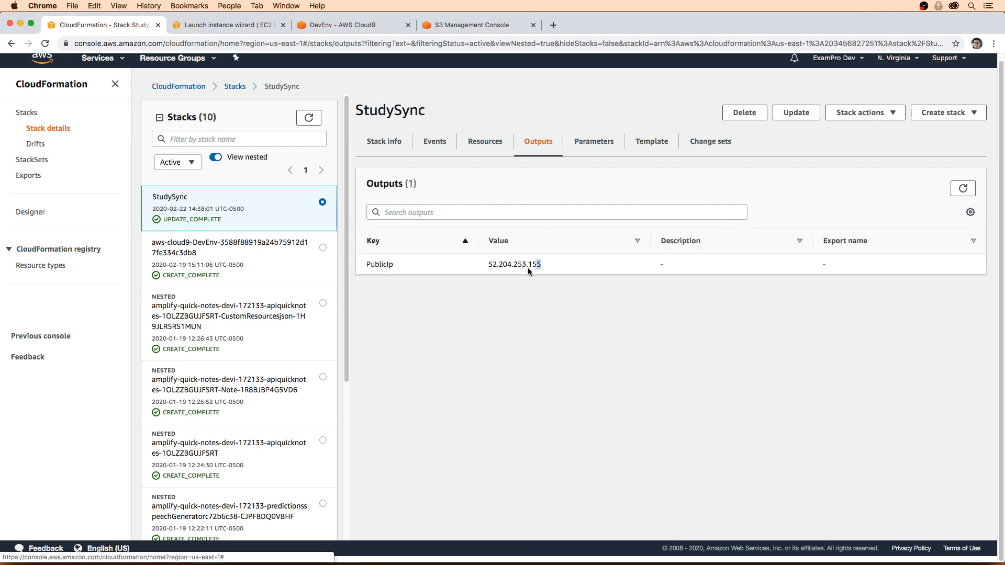
drag(541, 266, 489, 267)
key(super+c)
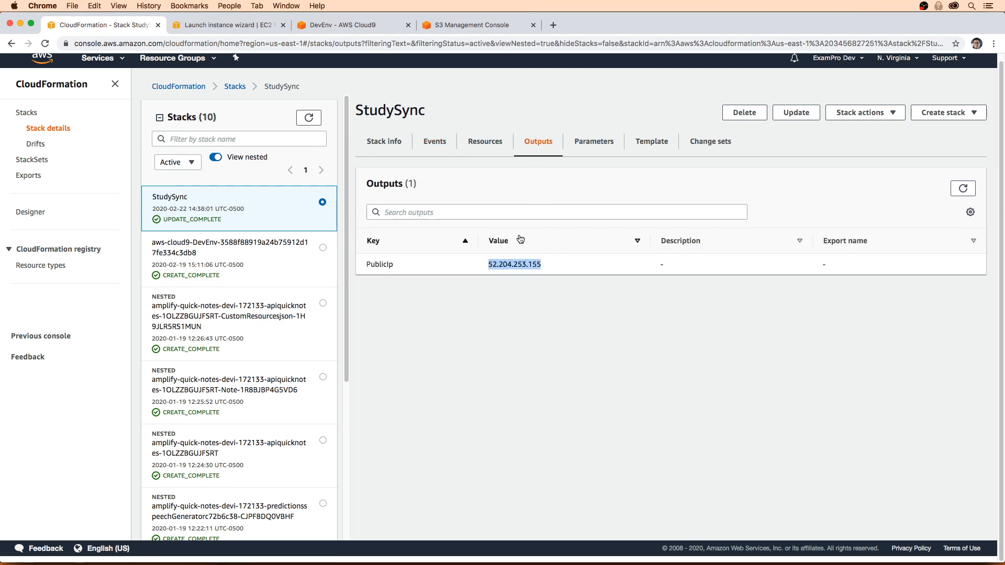
key(super+t)
key(super+v)
key(Return)
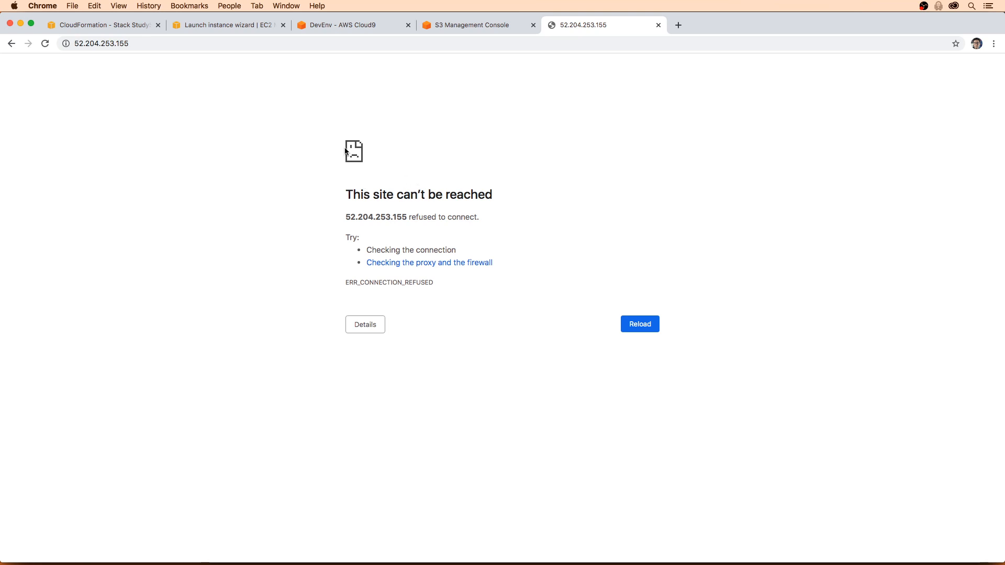
- Examine the latest StudySync update events and the WebServer's UserData block in template.yaml in Cloud9
click(120, 30)
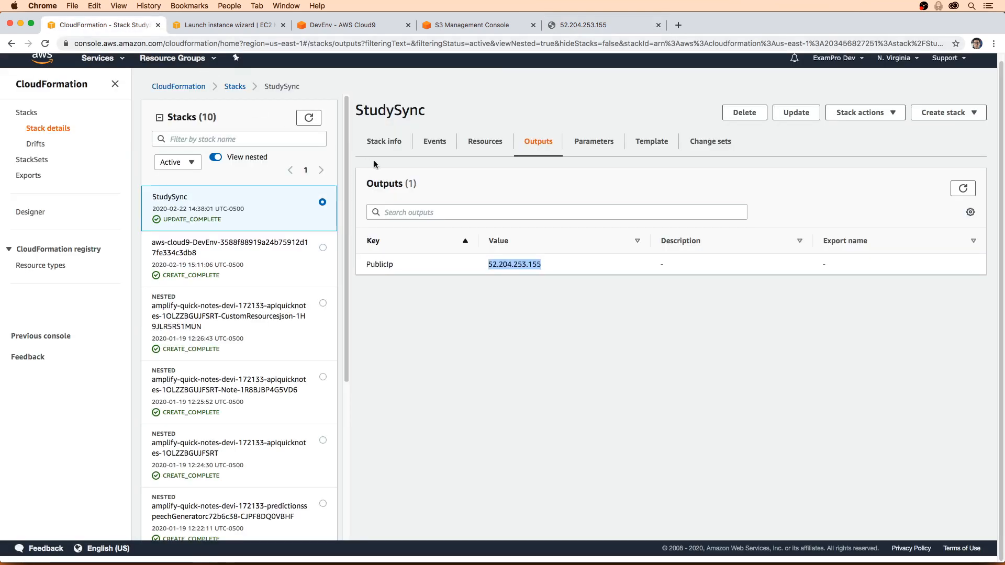
click(382, 143)
click(435, 141)
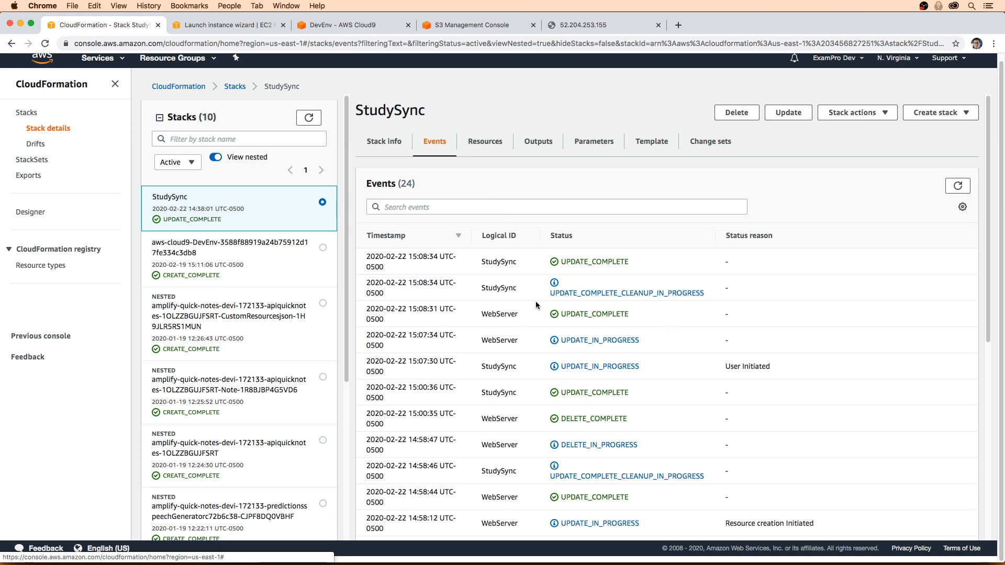
drag(629, 316, 560, 287)
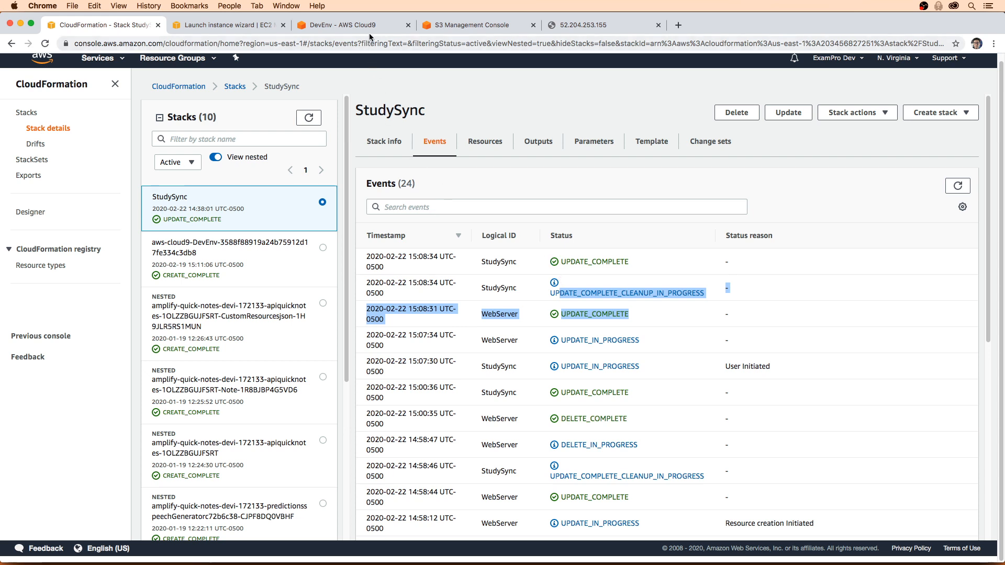
click(343, 25)
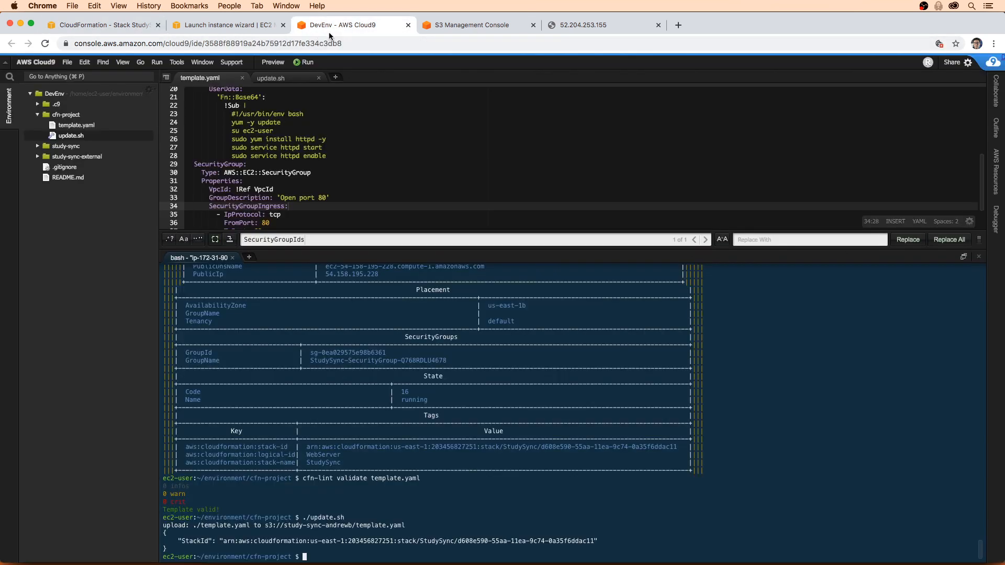
scroll(283, 190, up, 3)
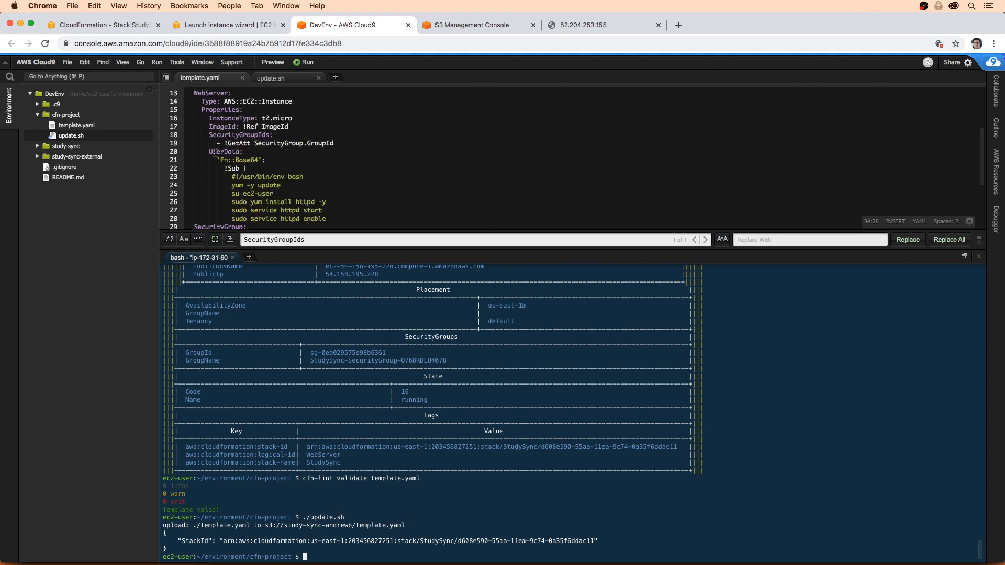
drag(218, 151, 274, 200)
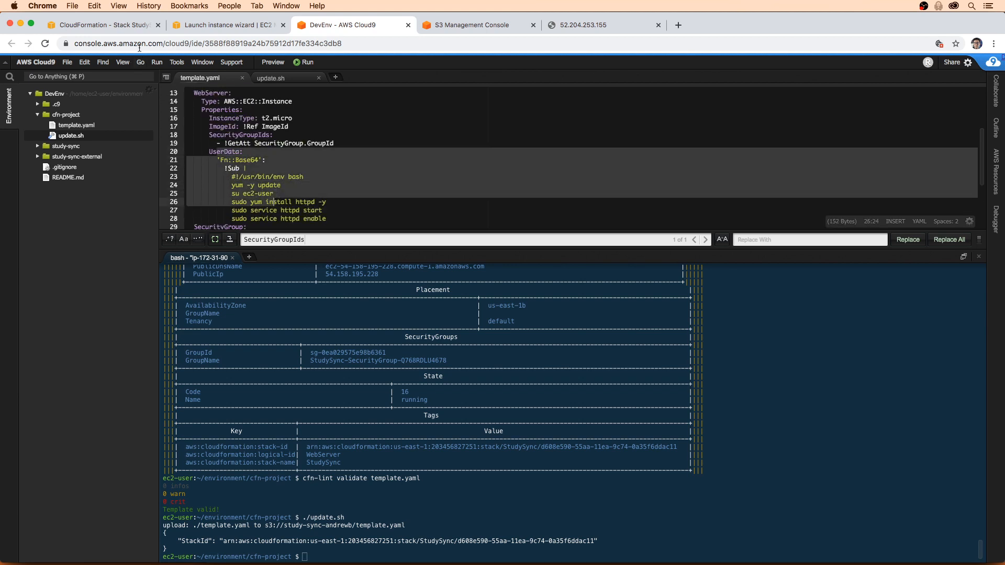
click(251, 161)
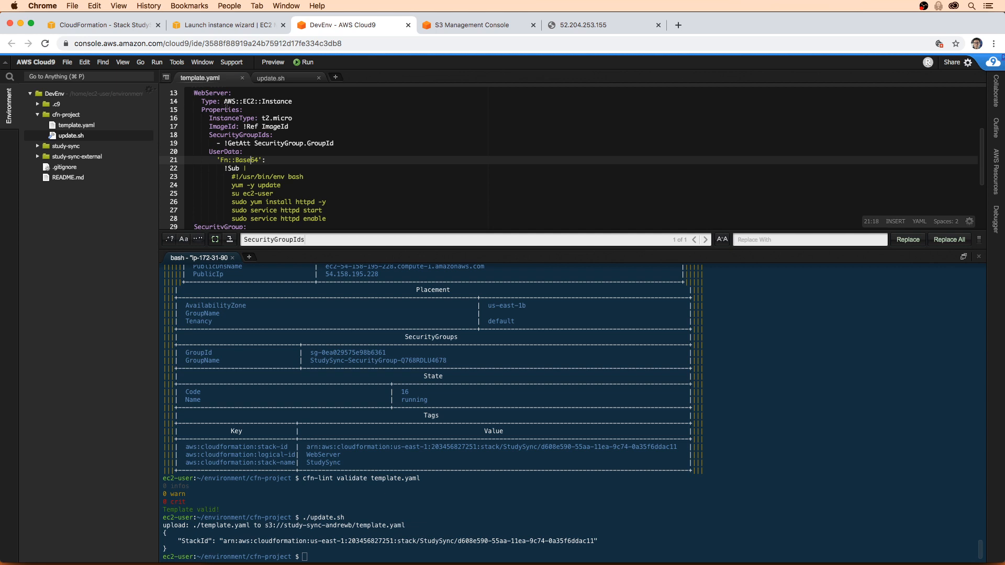
- Delete the StudySync stack in the CloudFormation console and check its deletion status in the stack list
click(132, 30)
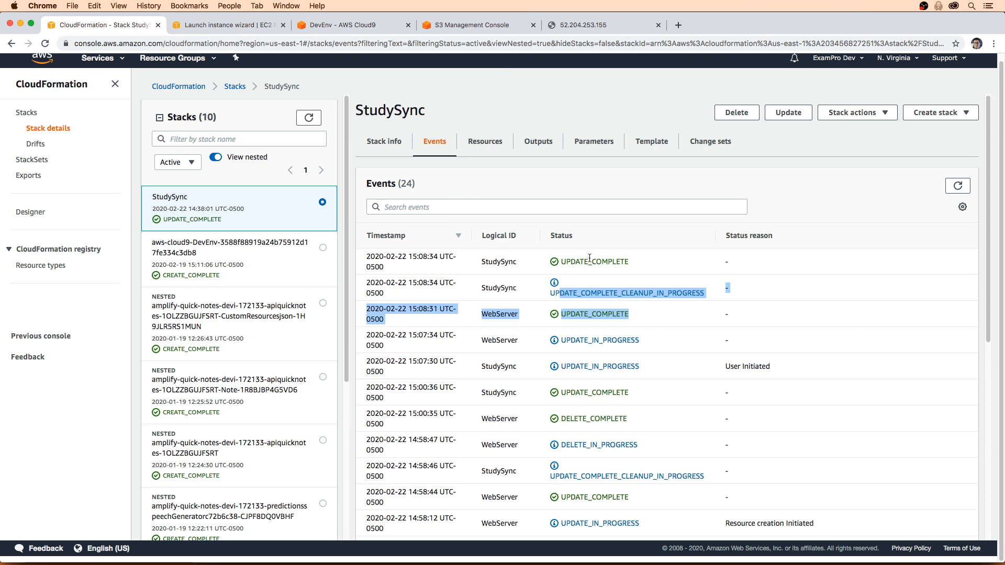
click(704, 164)
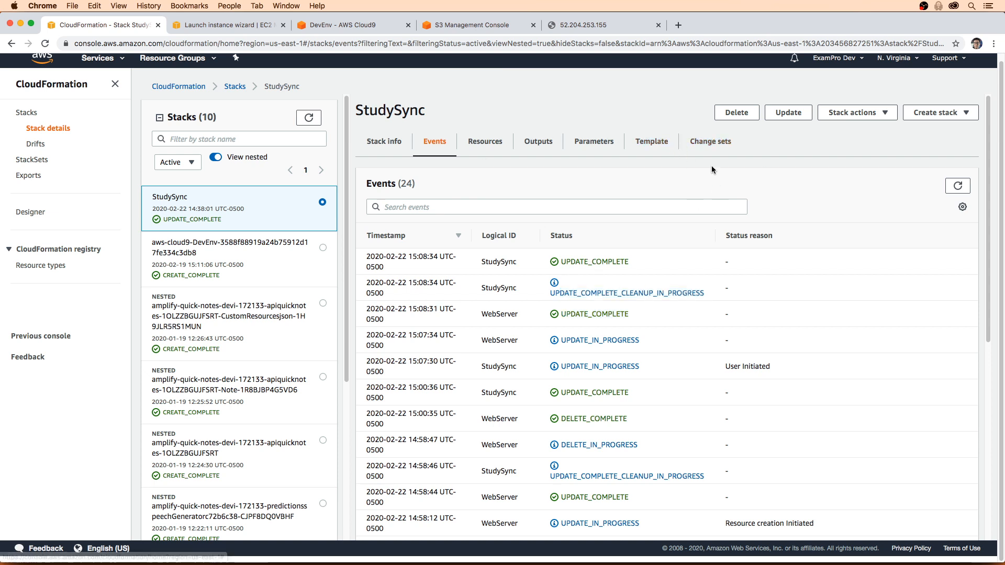
click(736, 116)
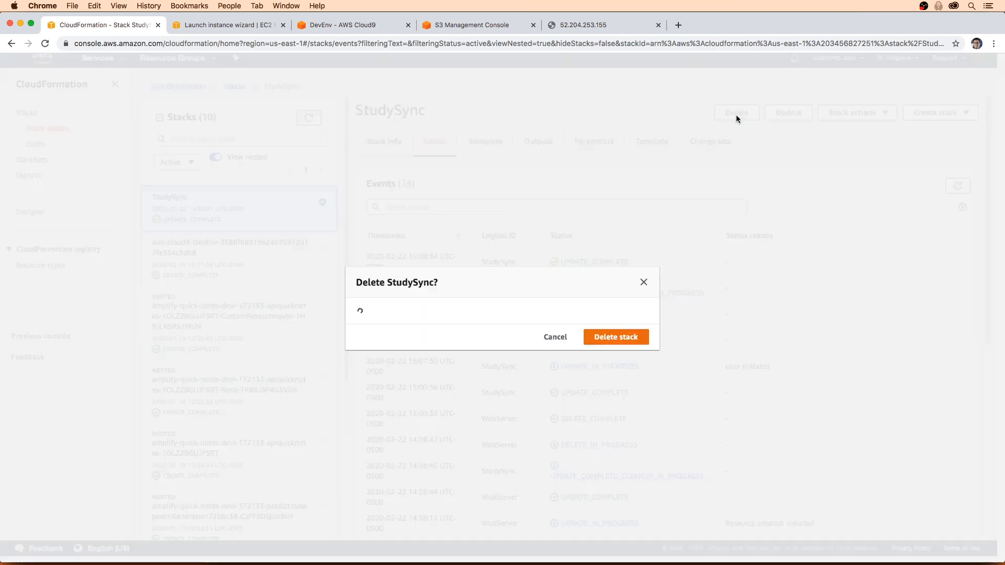
click(615, 345)
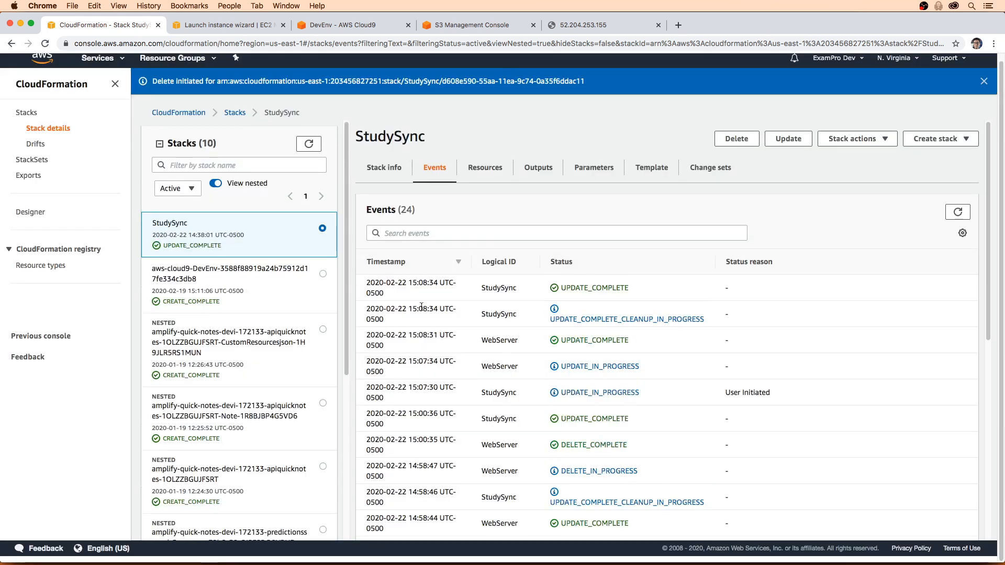
click(958, 212)
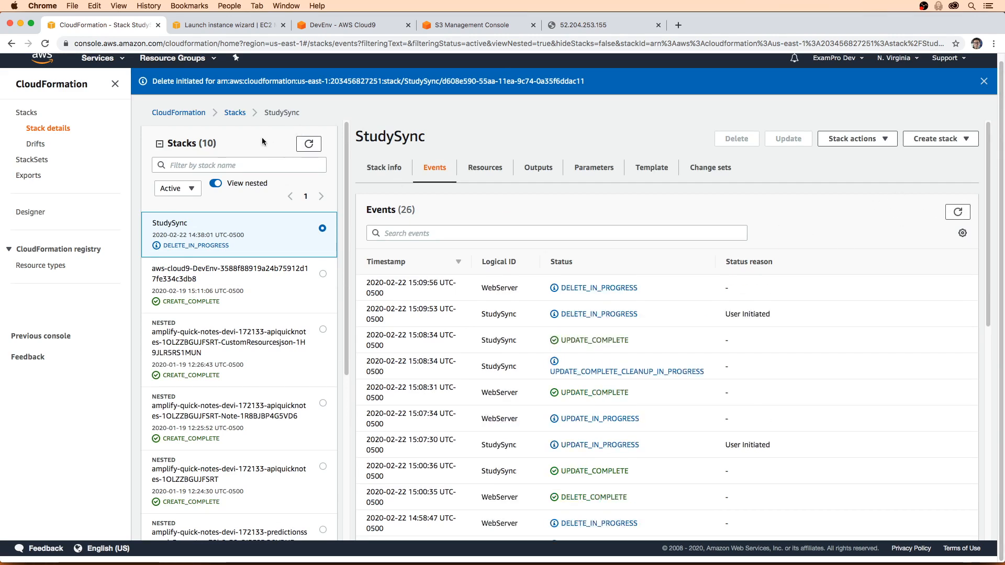
click(234, 113)
drag(358, 216, 449, 222)
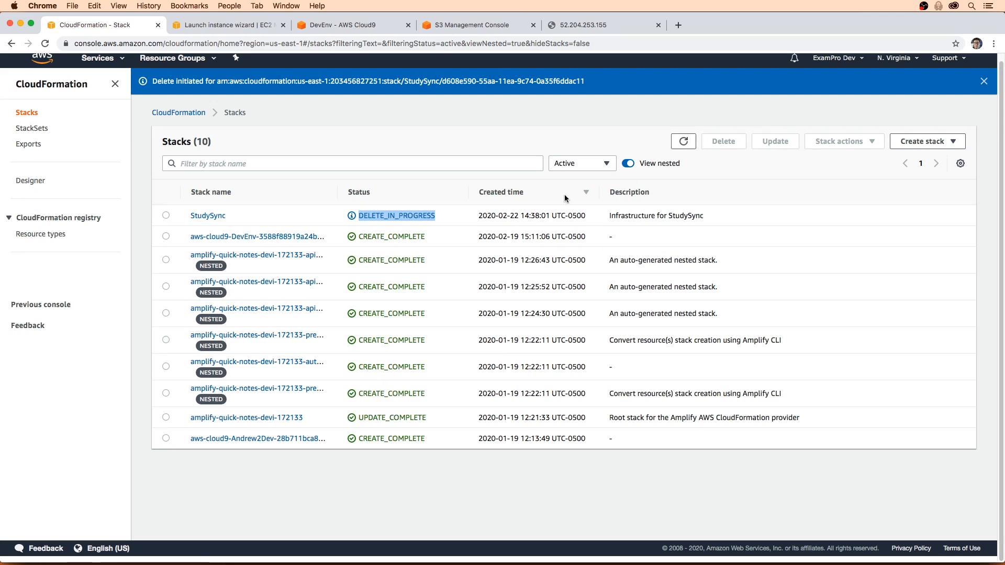
- In Cloud9, change "update-stack" to "create-stack" in update.sh and save the file
click(257, 26)
click(324, 25)
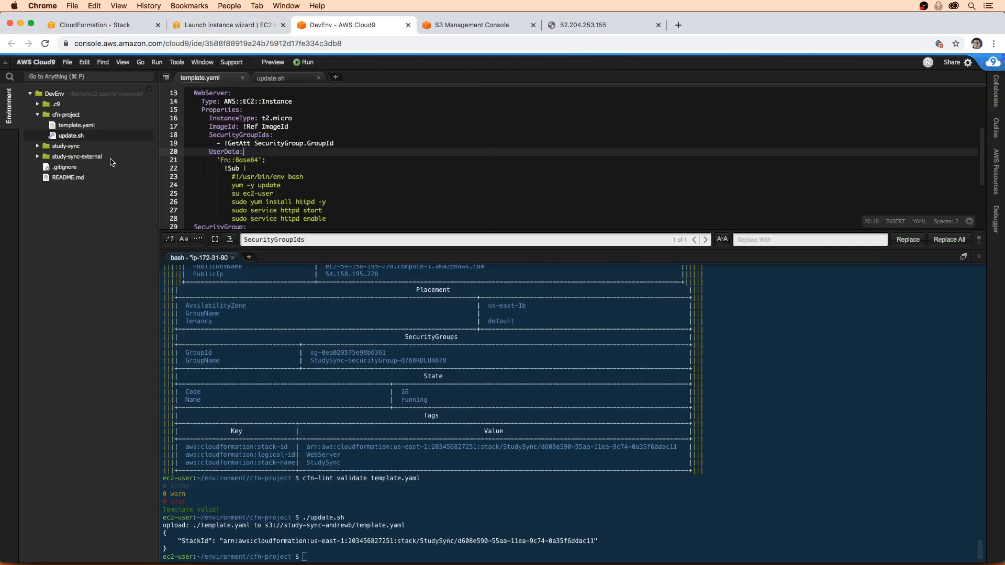
double_click(71, 135)
click(258, 124)
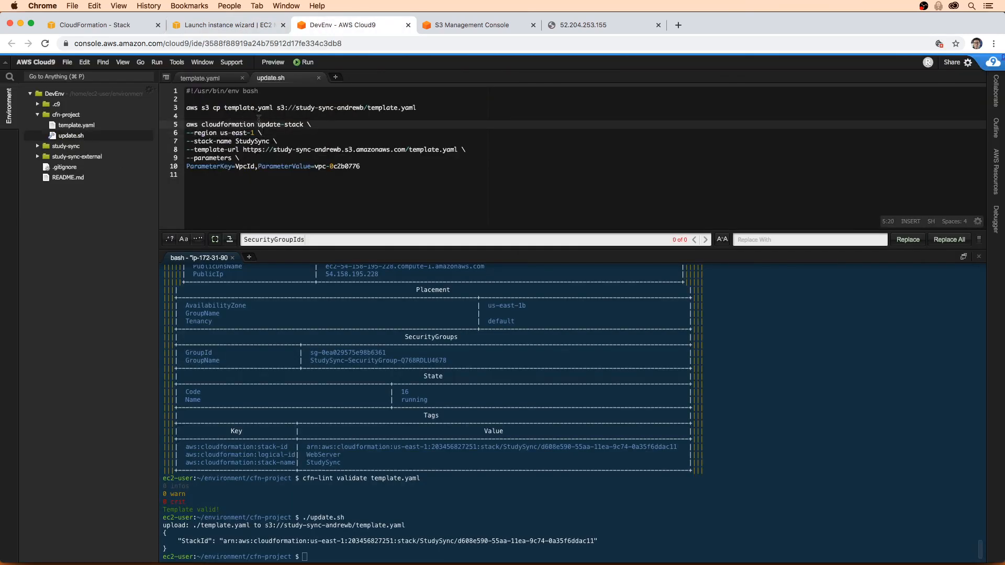
double_click(267, 124)
text(create)
key(super+s)
click(330, 155)
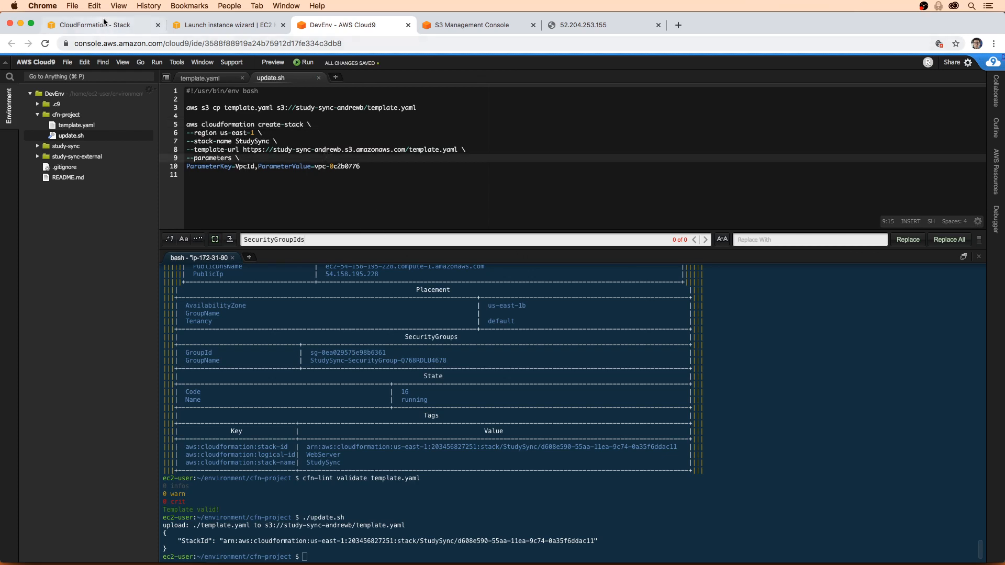
- Refresh the CloudFormation stack list to check StudySync's deletion, and return to update.sh in Cloud9
click(118, 25)
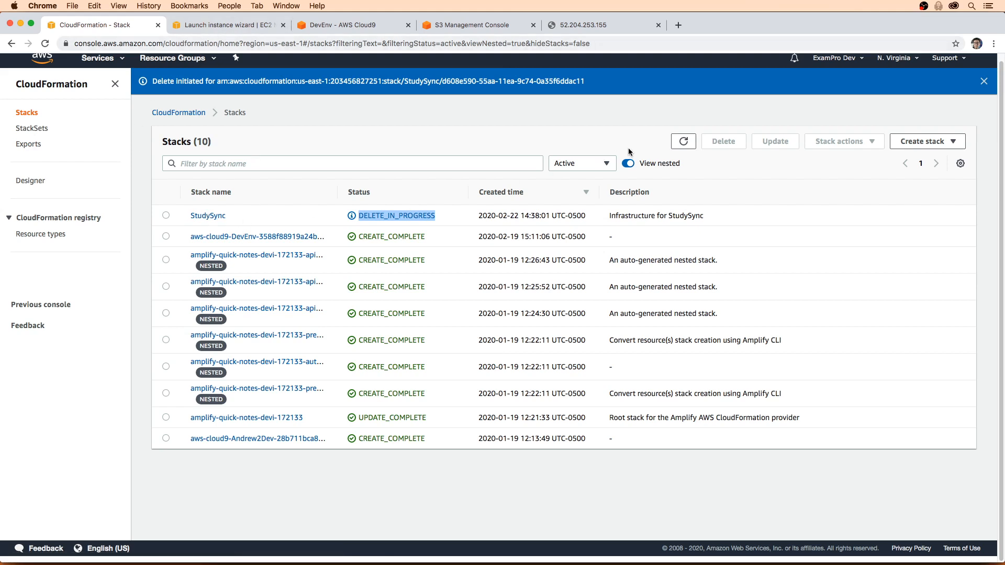
click(683, 141)
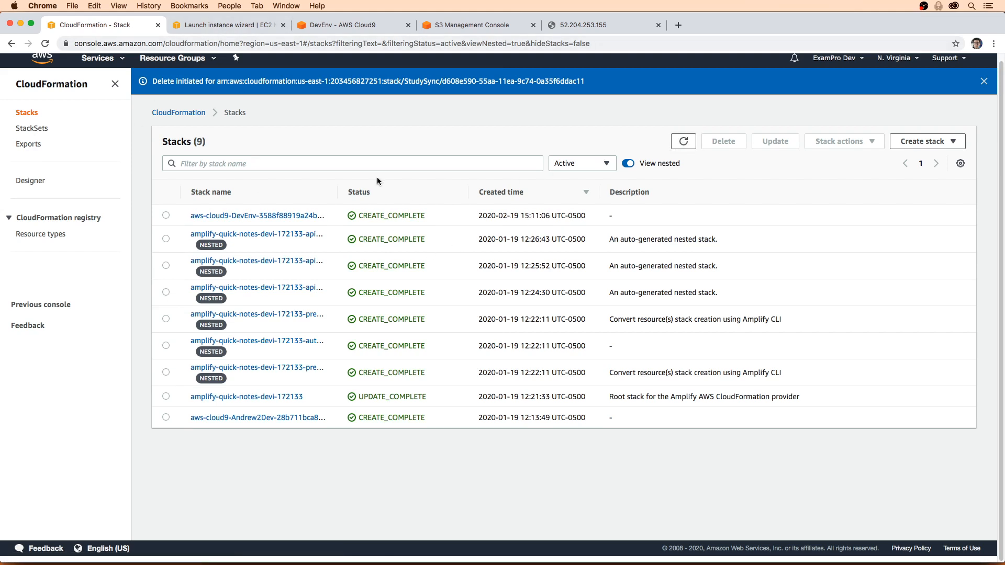
click(230, 27)
click(336, 32)
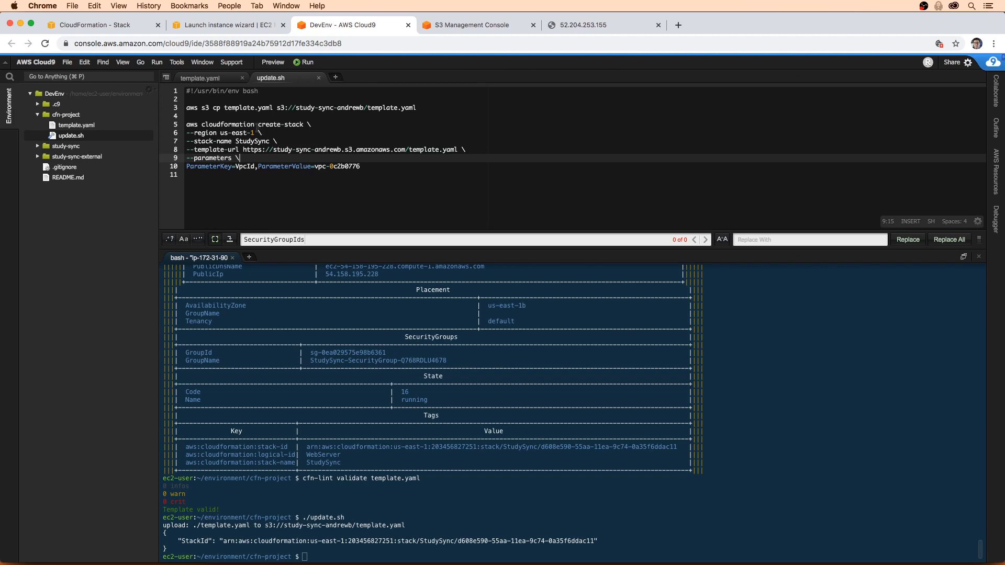
- Run ./update.sh in the Cloud9 terminal to upload template.yaml and create the StudySync stack
drag(258, 125, 279, 126)
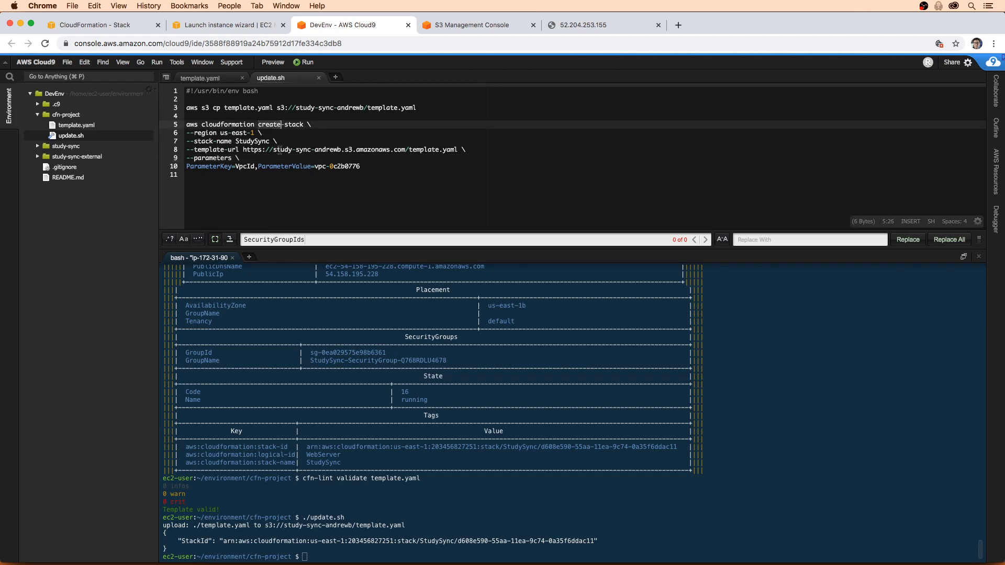
click(413, 377)
text(./update.sh)
key(Return)
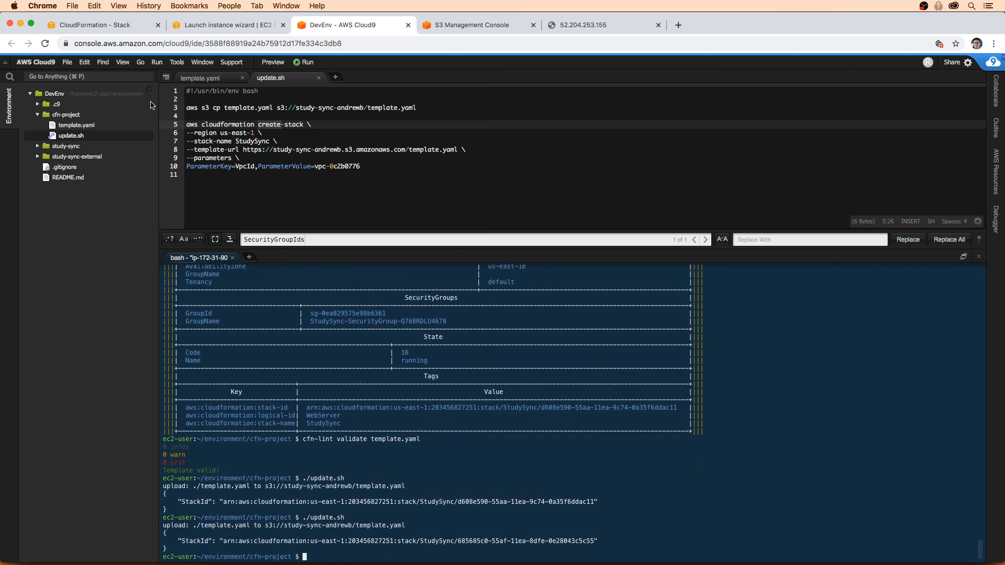
- Refresh the stack list in the CloudFormation console and check the new StudySync stack's creation events
click(105, 26)
click(684, 141)
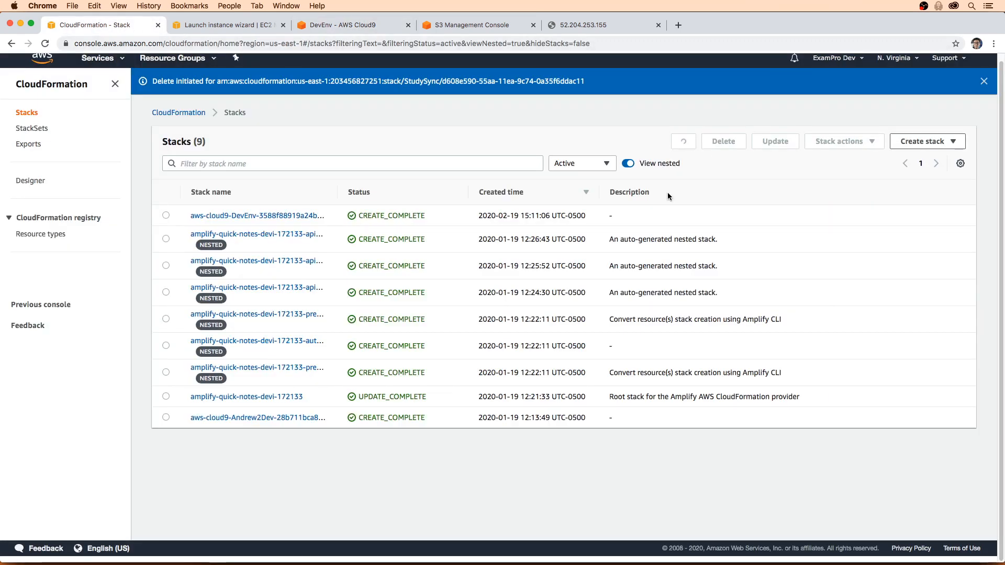
click(212, 224)
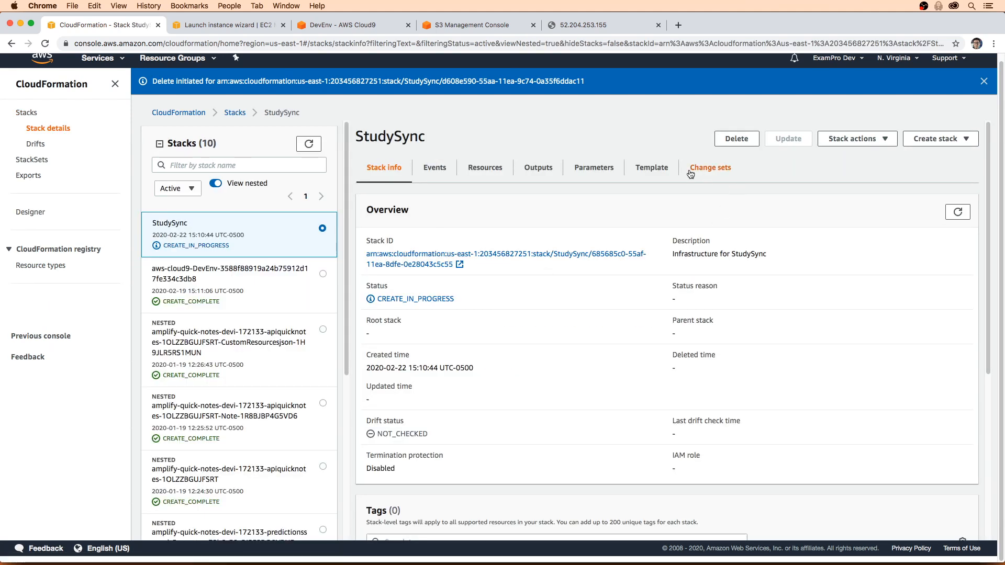
click(426, 169)
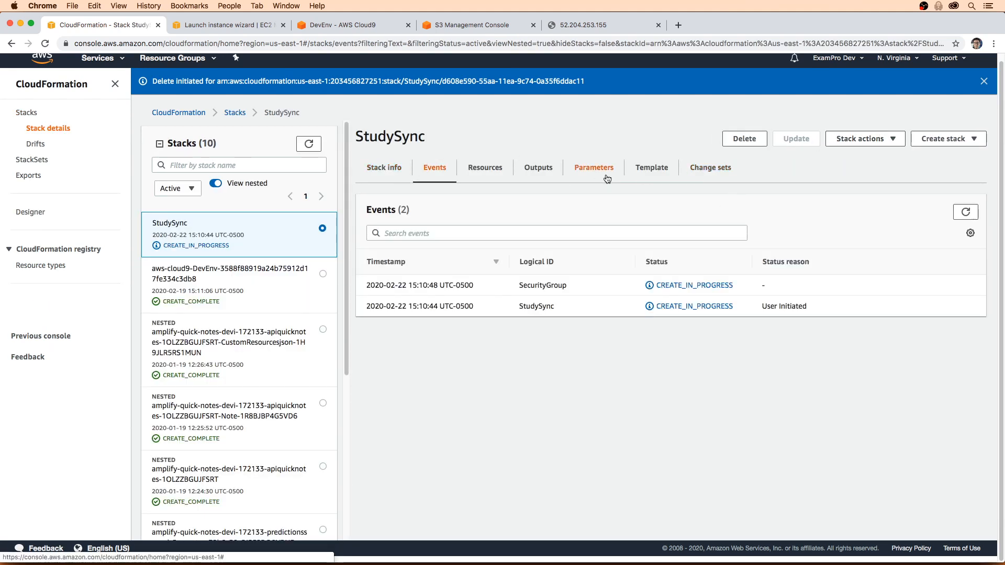
click(966, 211)
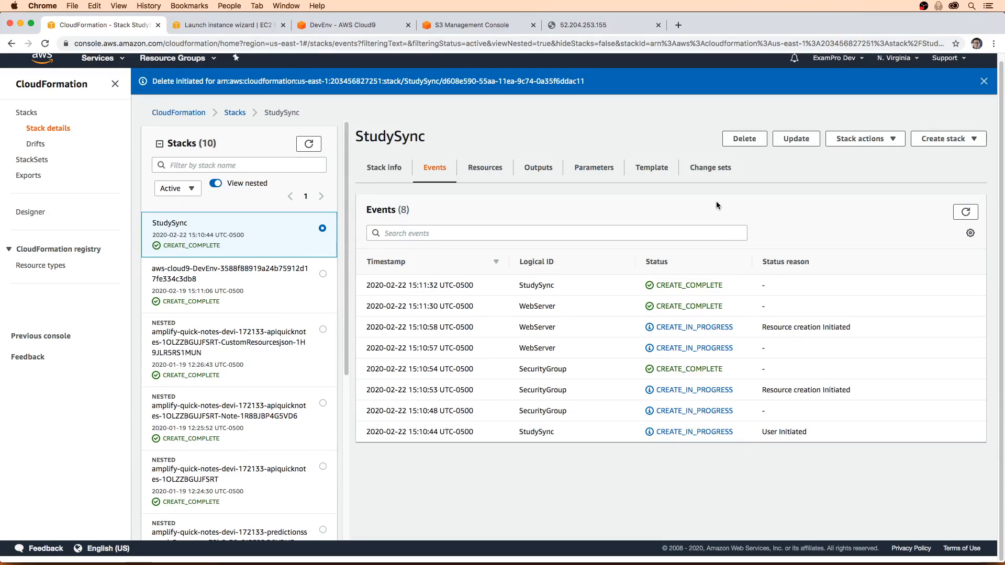
- Copy the PublicIp value from the StudySync stack's outputs and open that address in a new browser tab
click(547, 170)
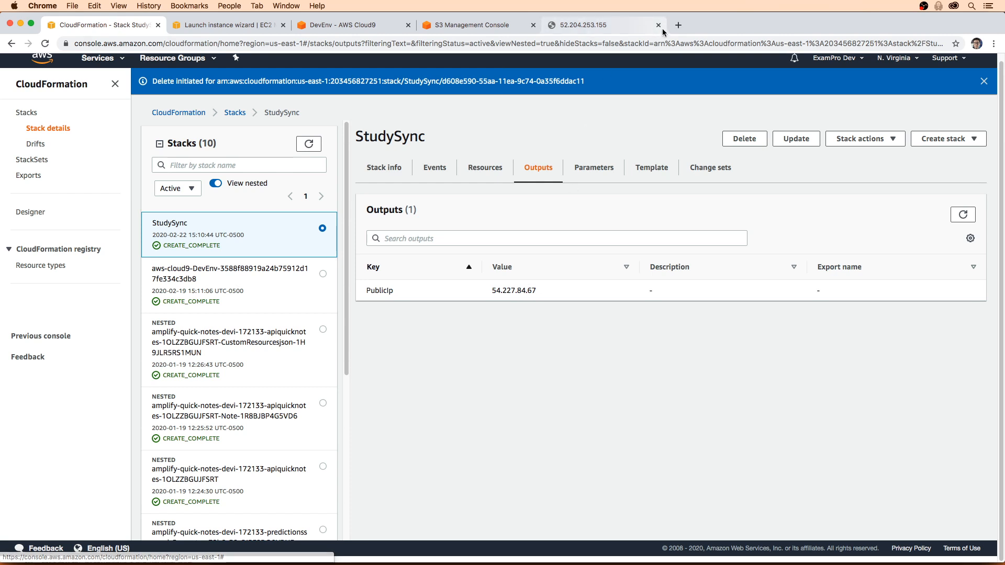
drag(539, 290, 494, 290)
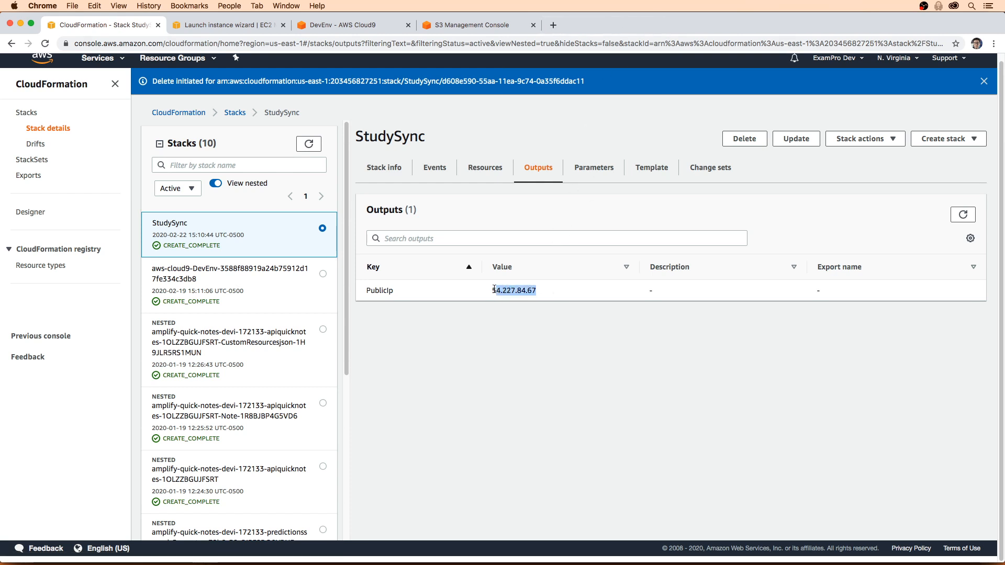
key(super+c)
key(super+t)
key(super+v)
key(Return)
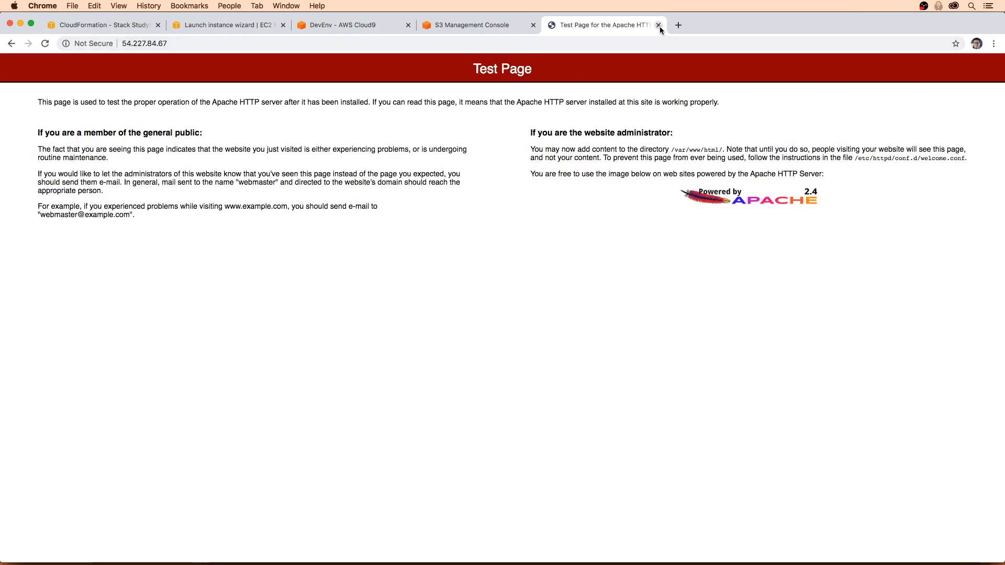
- In the Cloud9 terminal, run "aws cloudformation delete-stack --stack-name StudySync" to delete the stack
click(120, 24)
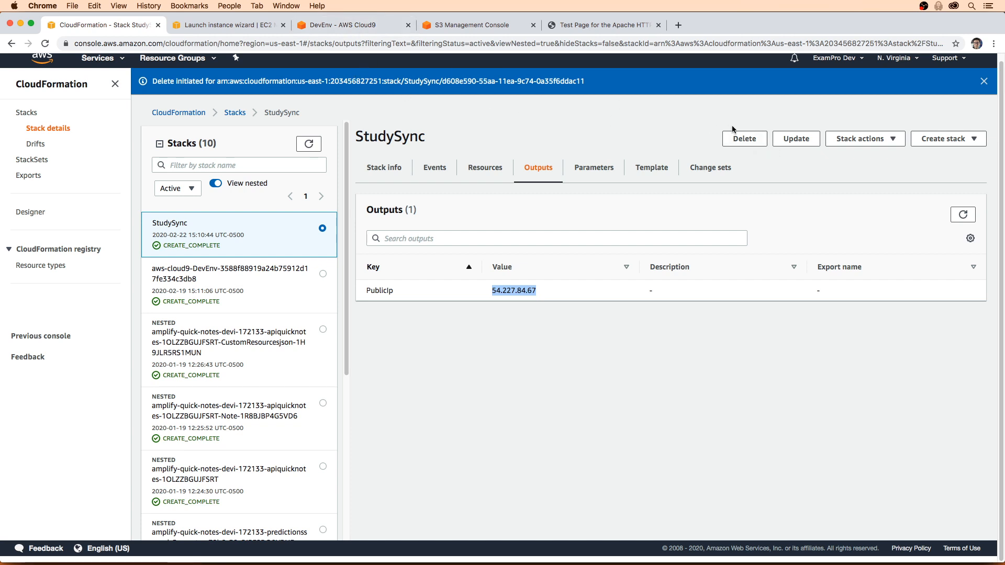
click(346, 25)
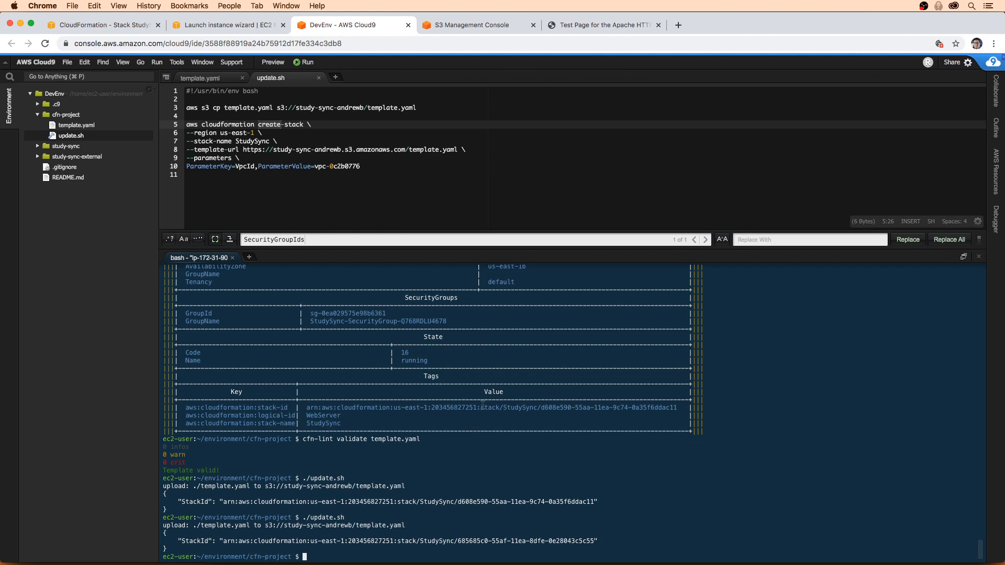
text(aws cloudformation)
key(BackSpace)
key(BackSpace)
key(BackSpace)
key(BackSpace)
key(BackSpace)
key(BackSpace)
text(mation delete-stack --stack-nam)
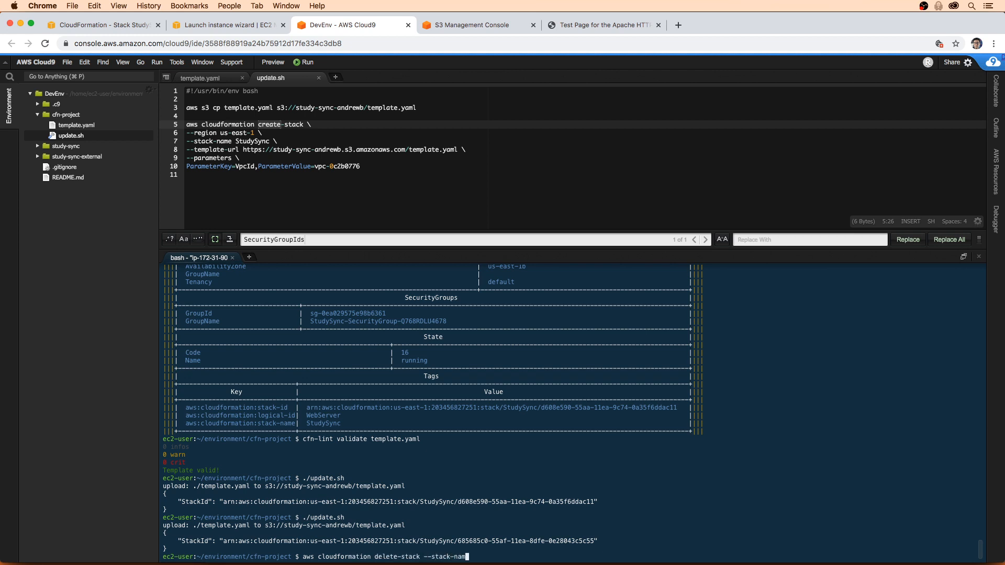
text(e StudySy)
key(BackSpace)
text(Sync)
key(Return)
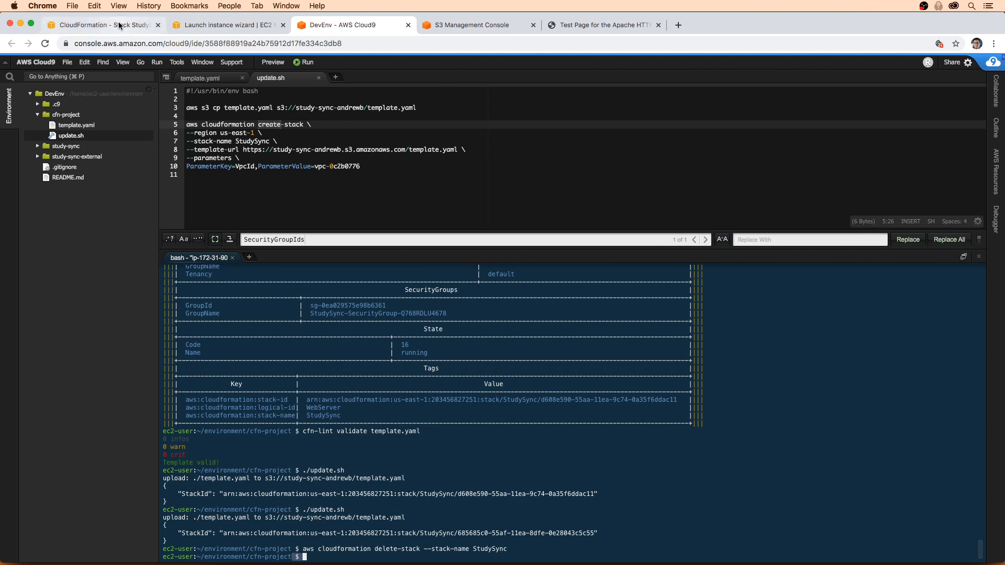
- Check StudySync's deletion progress in the CloudFormation console through its events and its status in the stack list
click(105, 25)
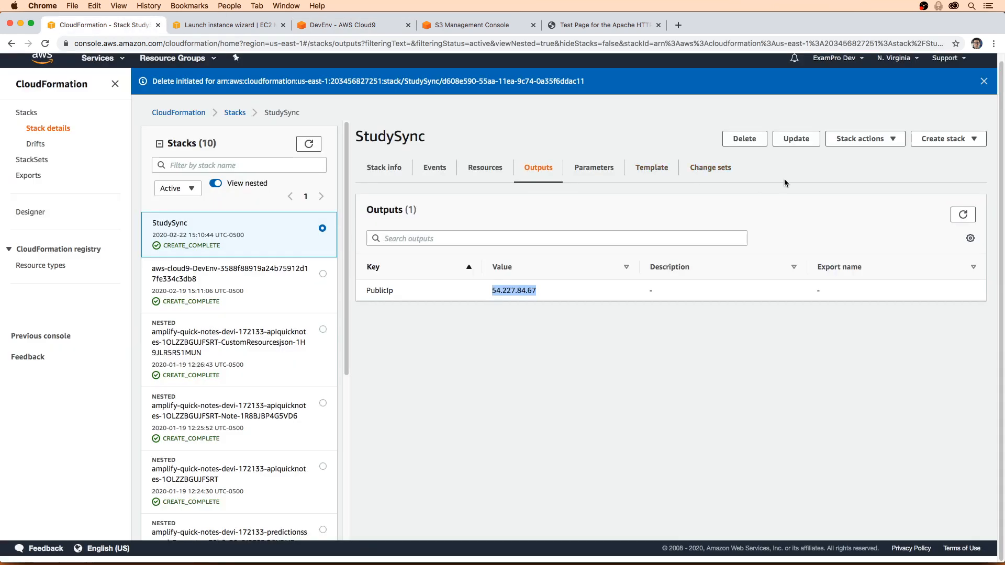
click(309, 144)
click(438, 168)
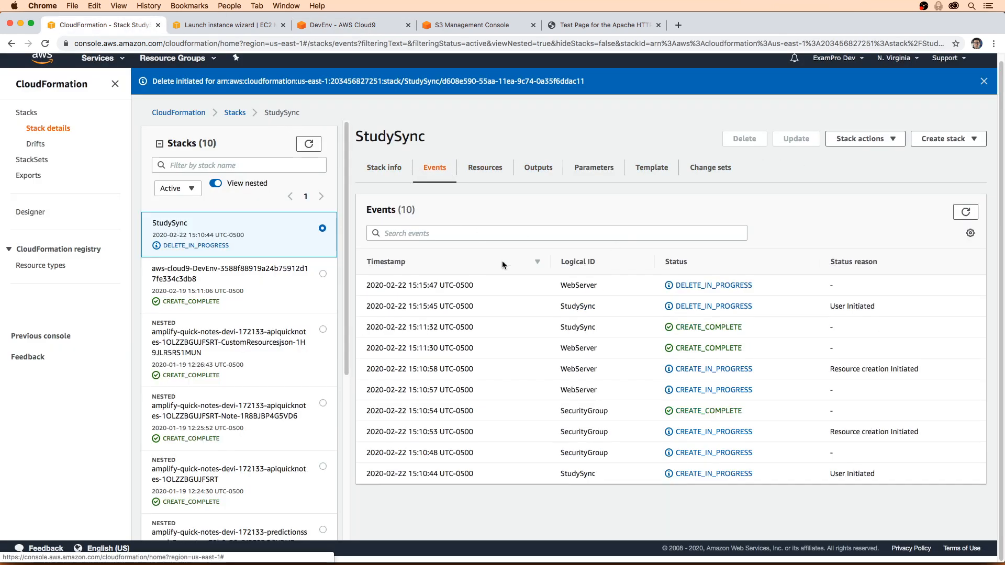
click(234, 113)
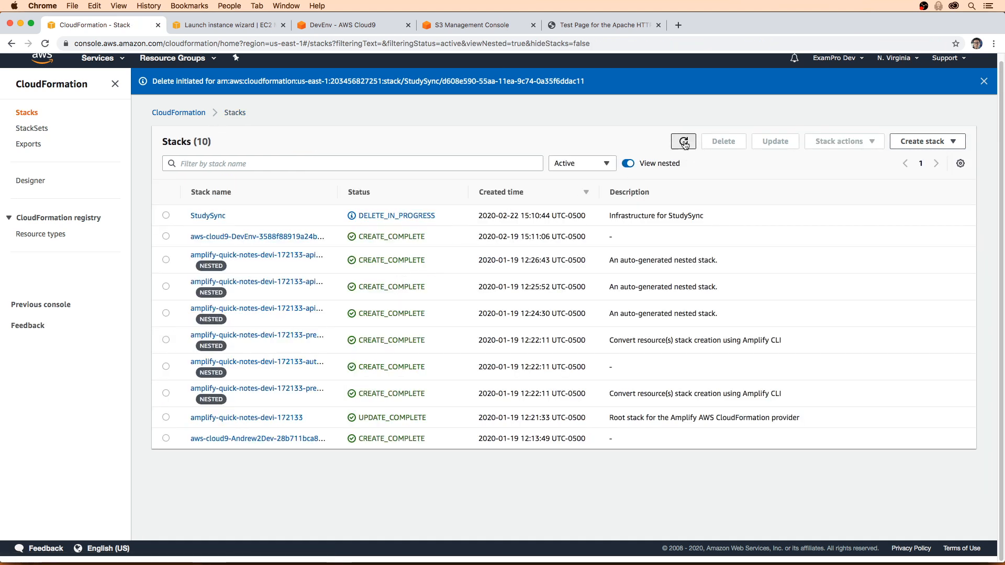
drag(424, 220, 382, 221)
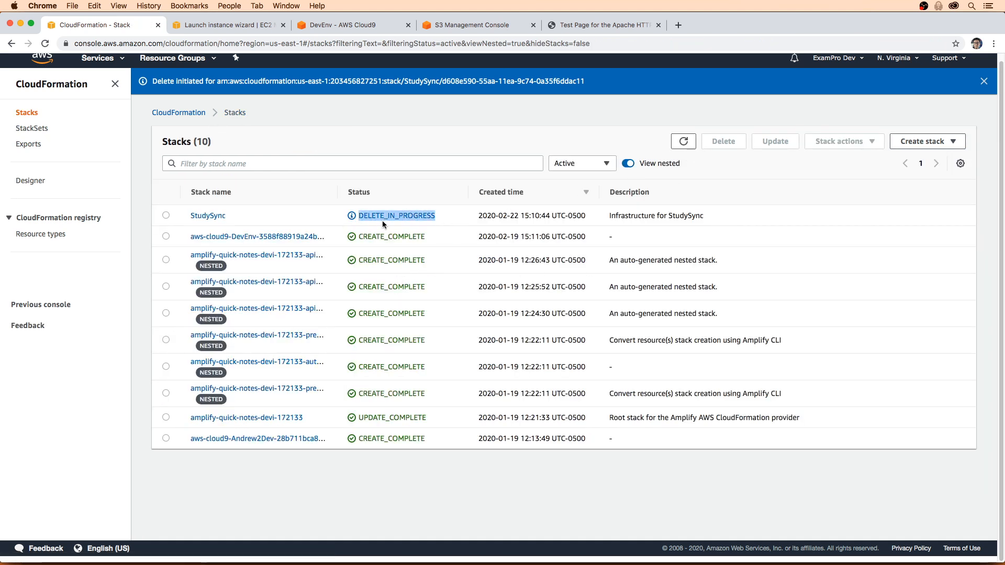